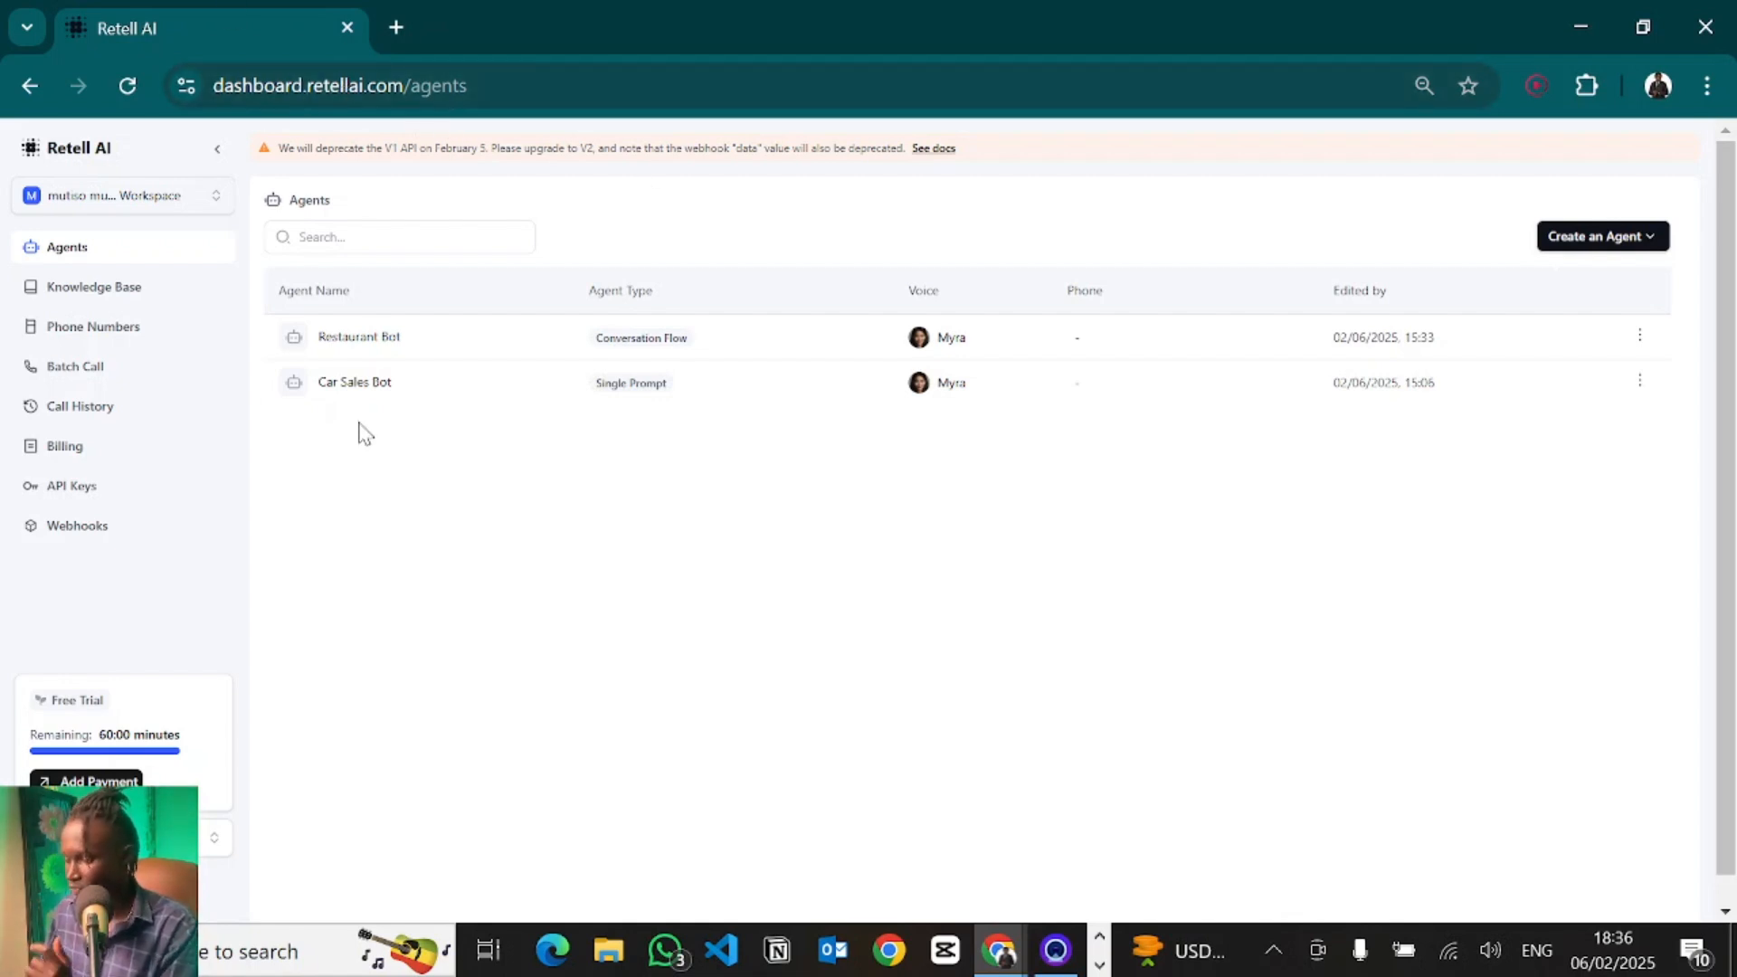
- Create a new Conversation Flow Agent starting from the blank template
{"action": "left_click", "coordinate": [1575, 237]}
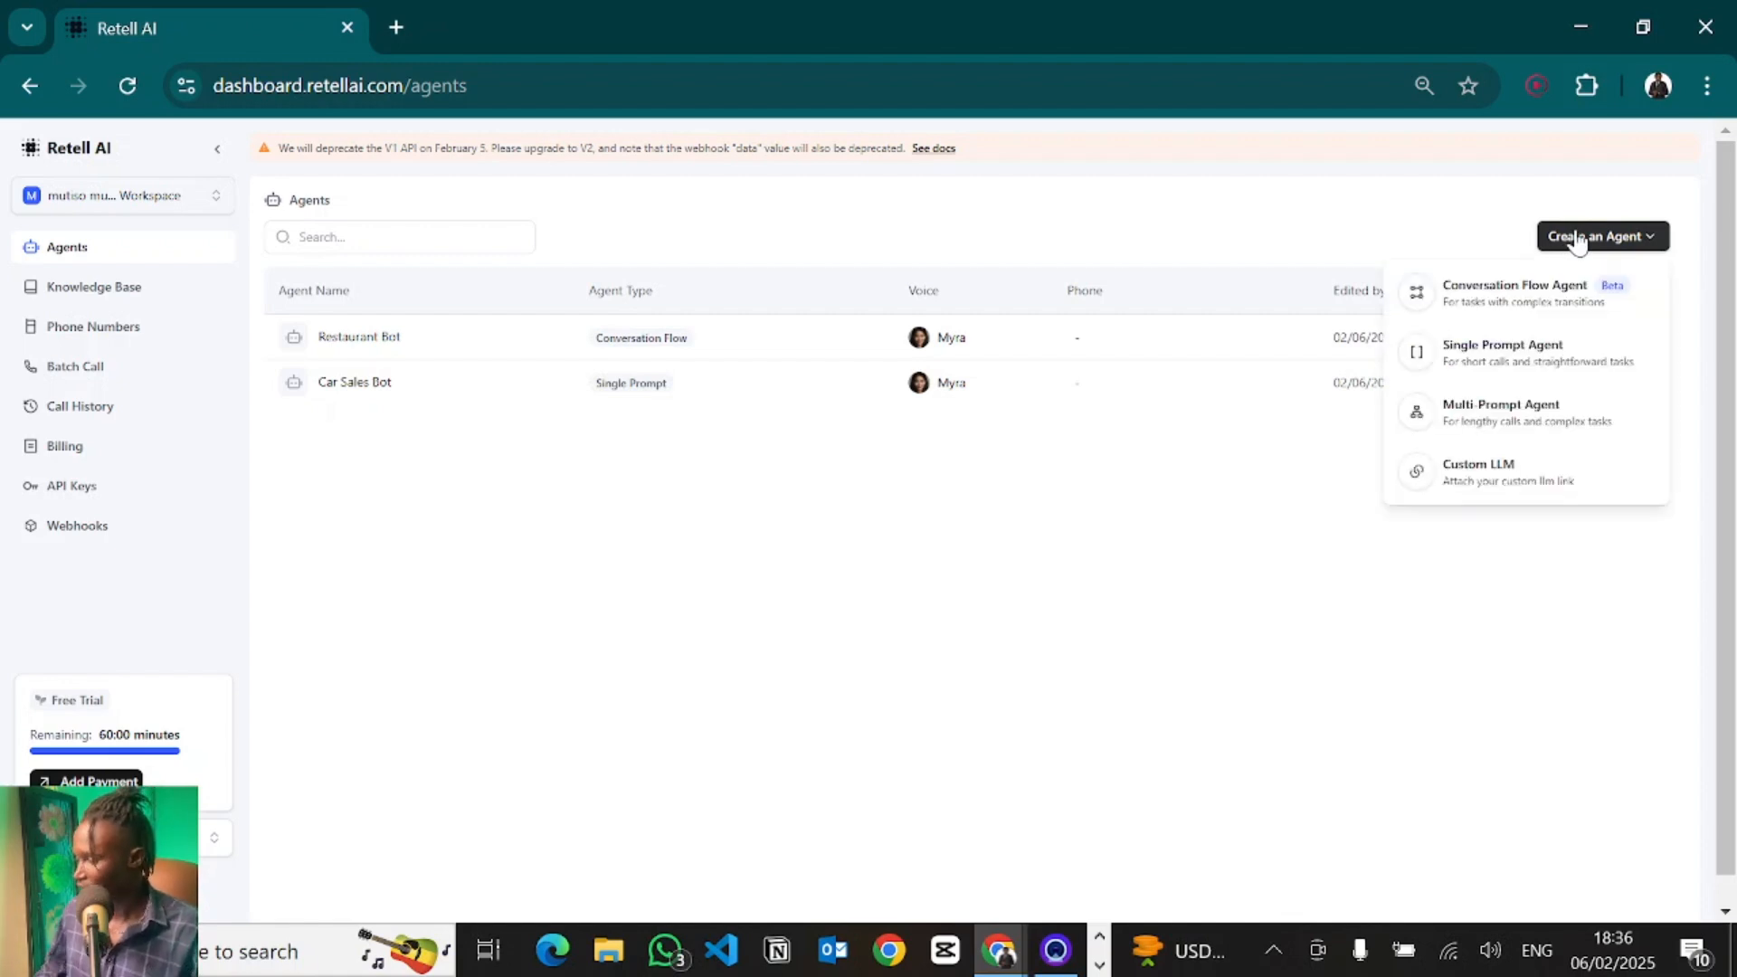
{"action": "left_click", "coordinate": [1502, 301]}
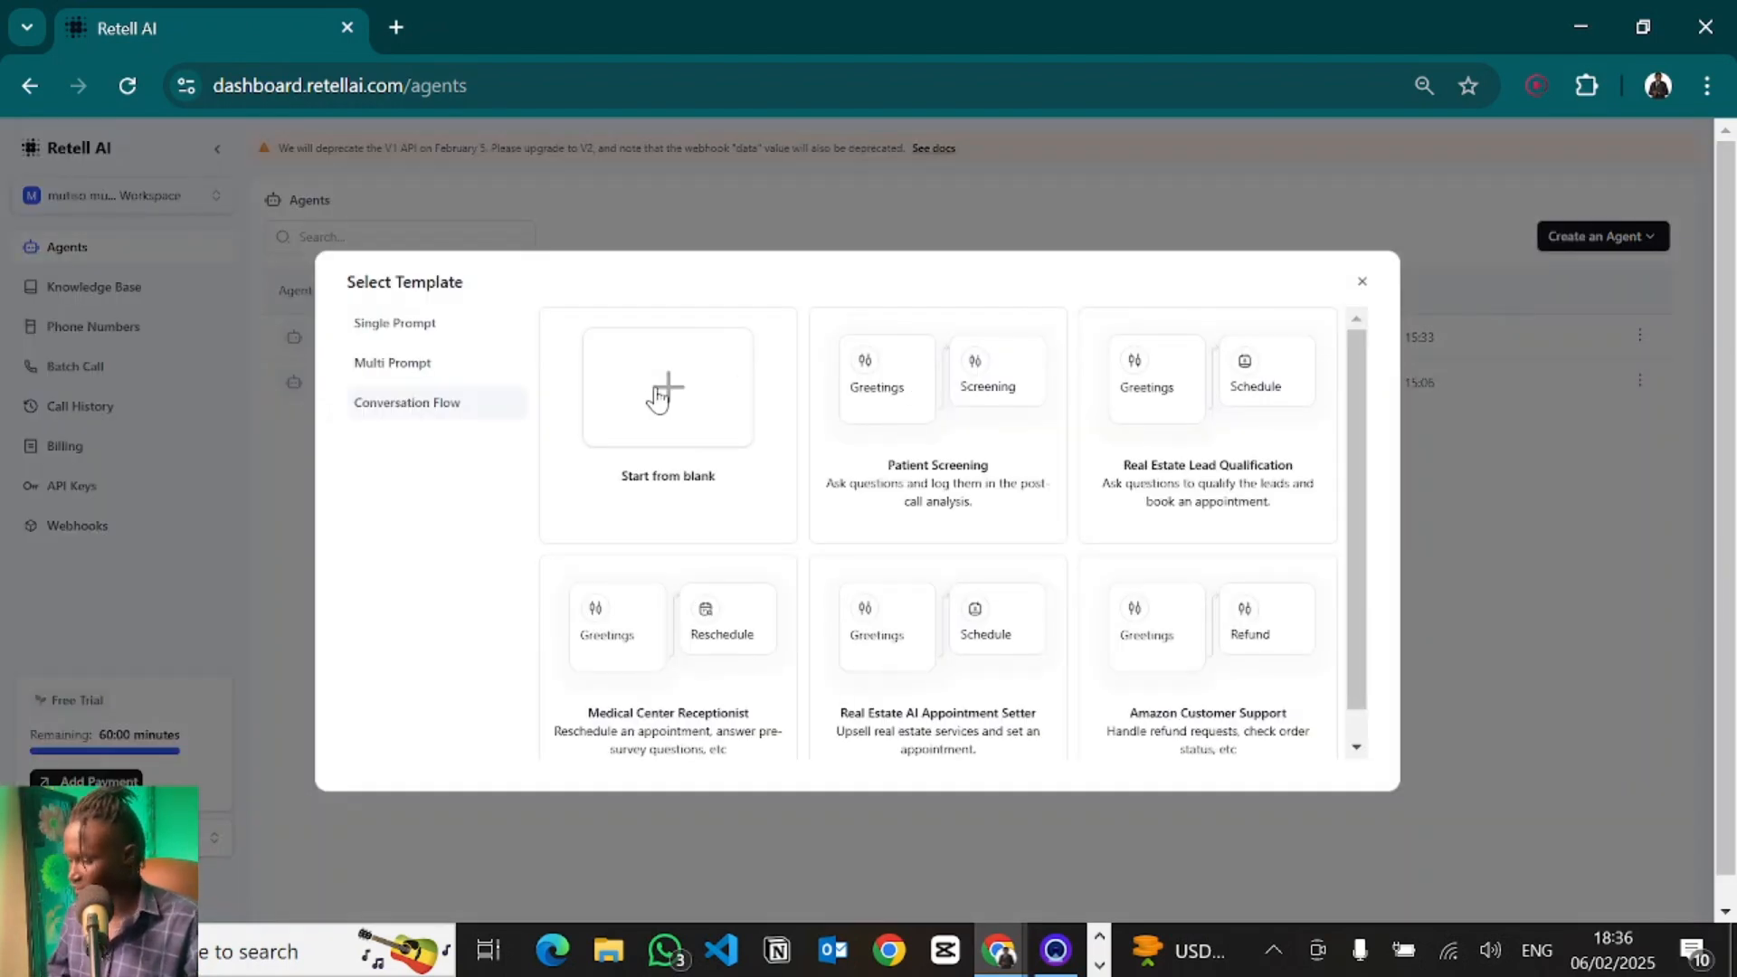
{"action": "left_click", "coordinate": [659, 397]}
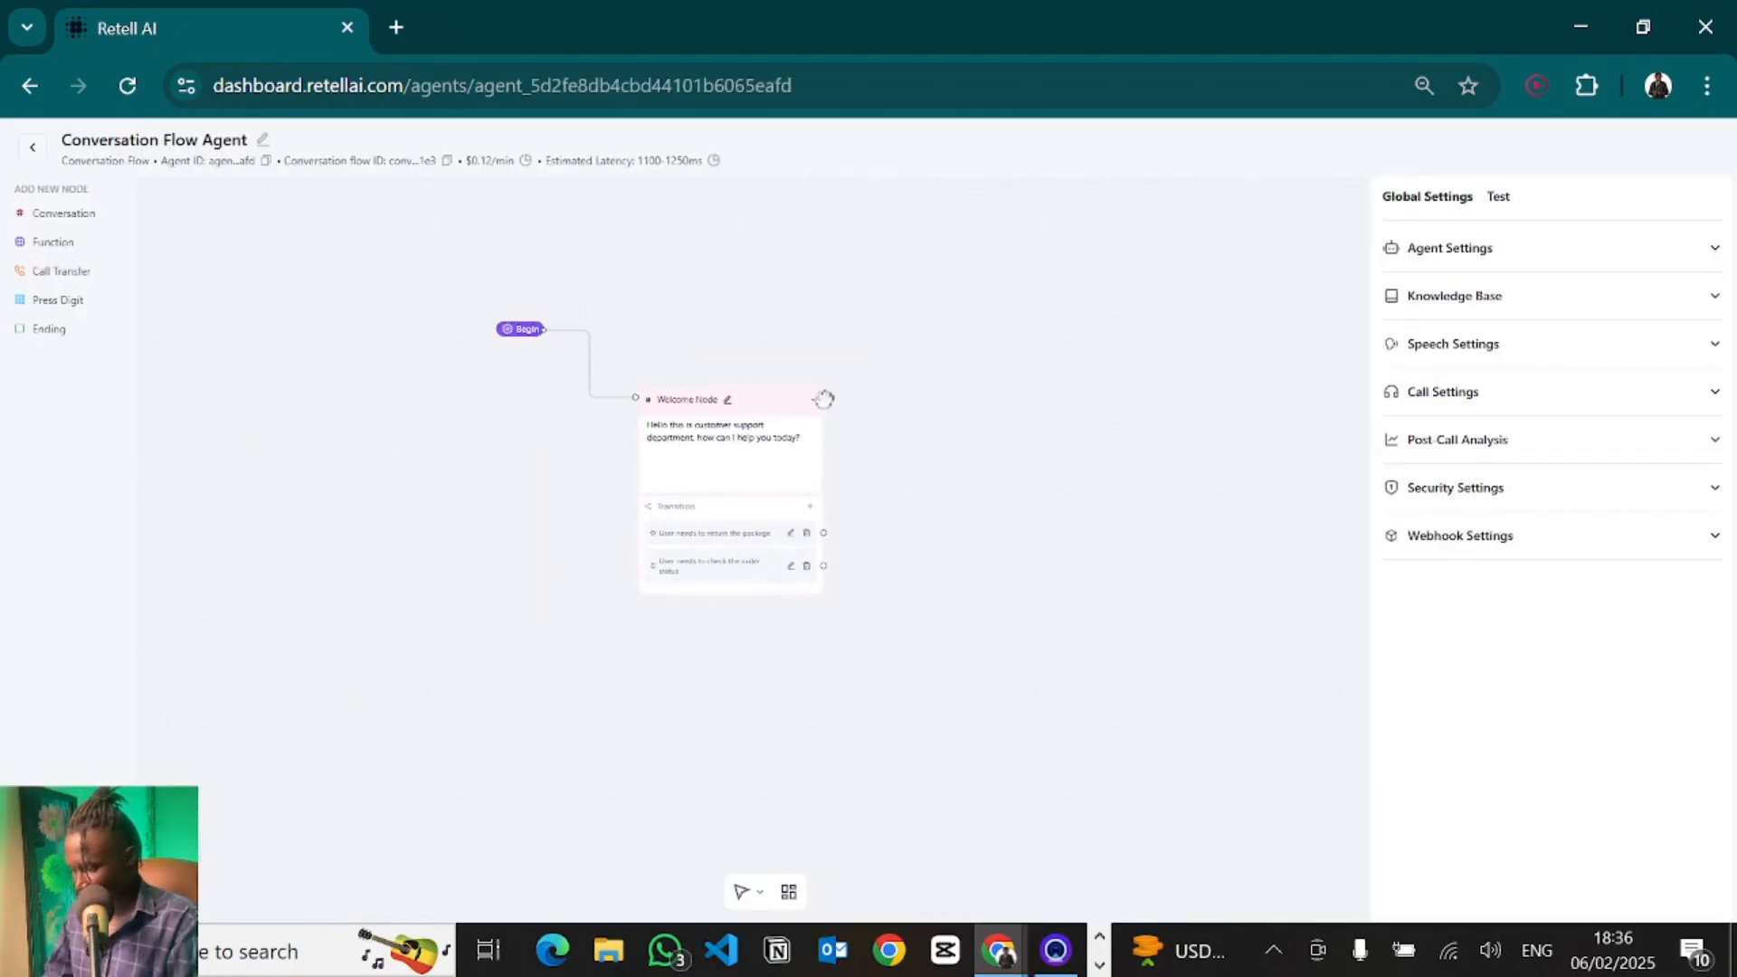
- Open the Welcome Node and switch it from Static Sentence to Prompt mode
{"action": "scroll", "coordinate": [685, 332], "scroll_direction": "up", "scroll_amount": 1}
{"action": "left_click_drag", "start_coordinate": [887, 439], "coordinate": [956, 416]}
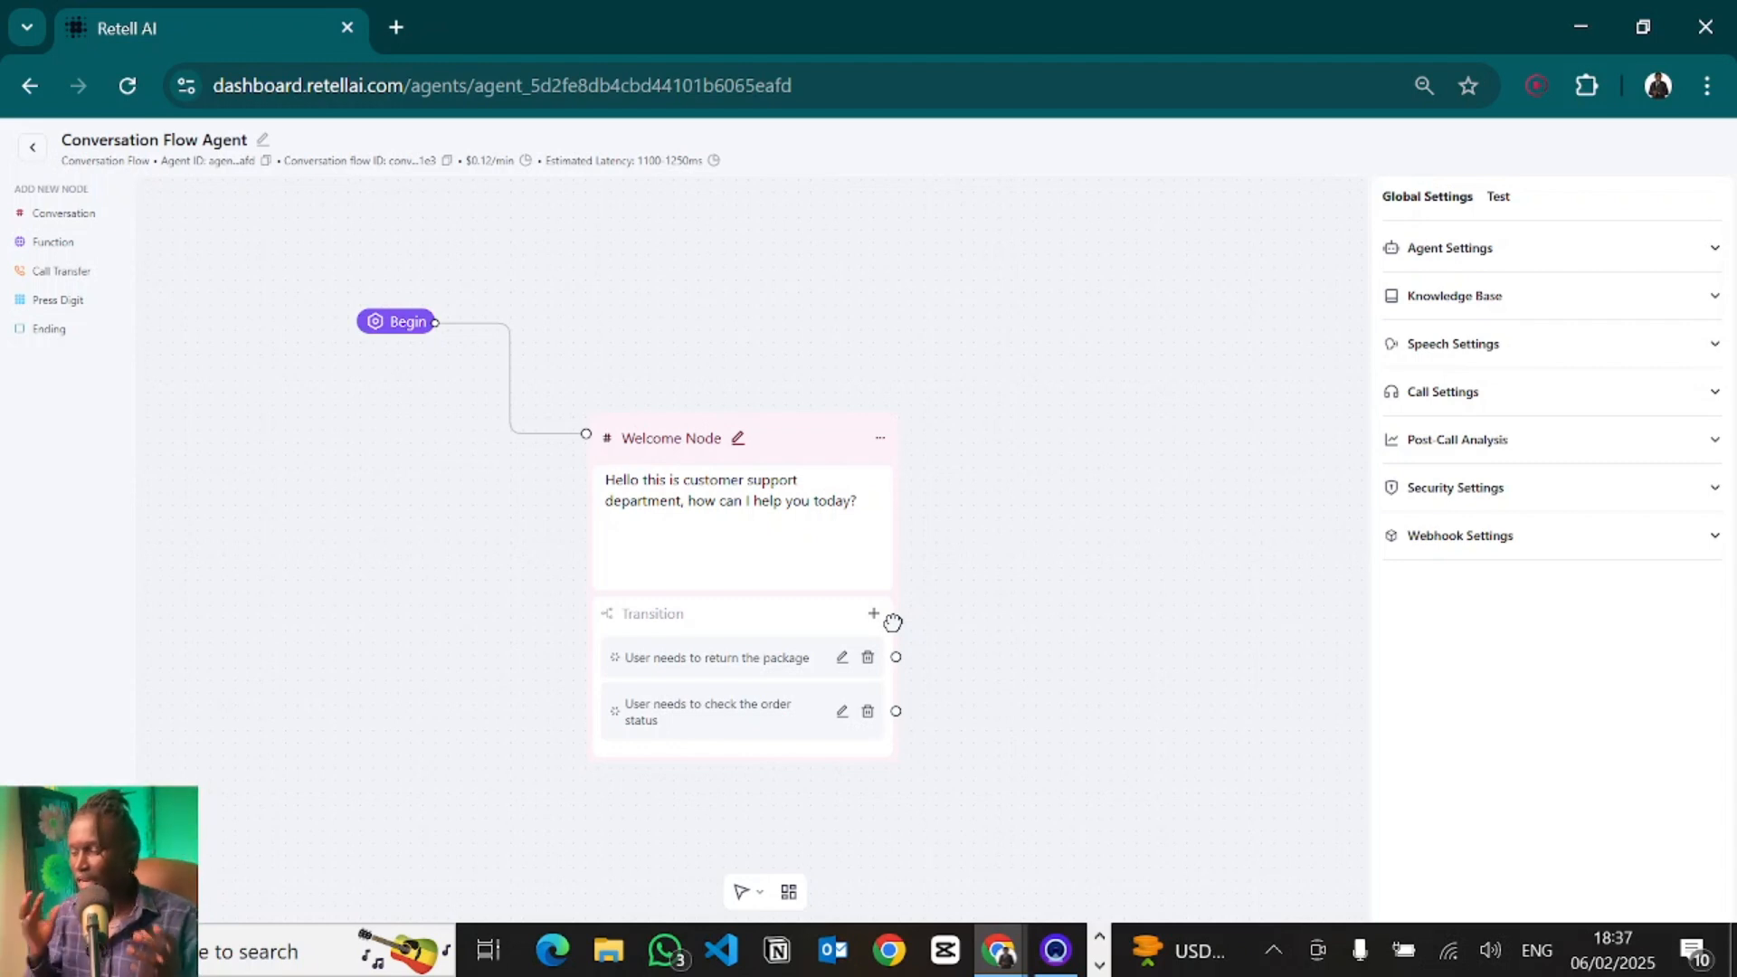
{"action": "left_click", "coordinate": [733, 520]}
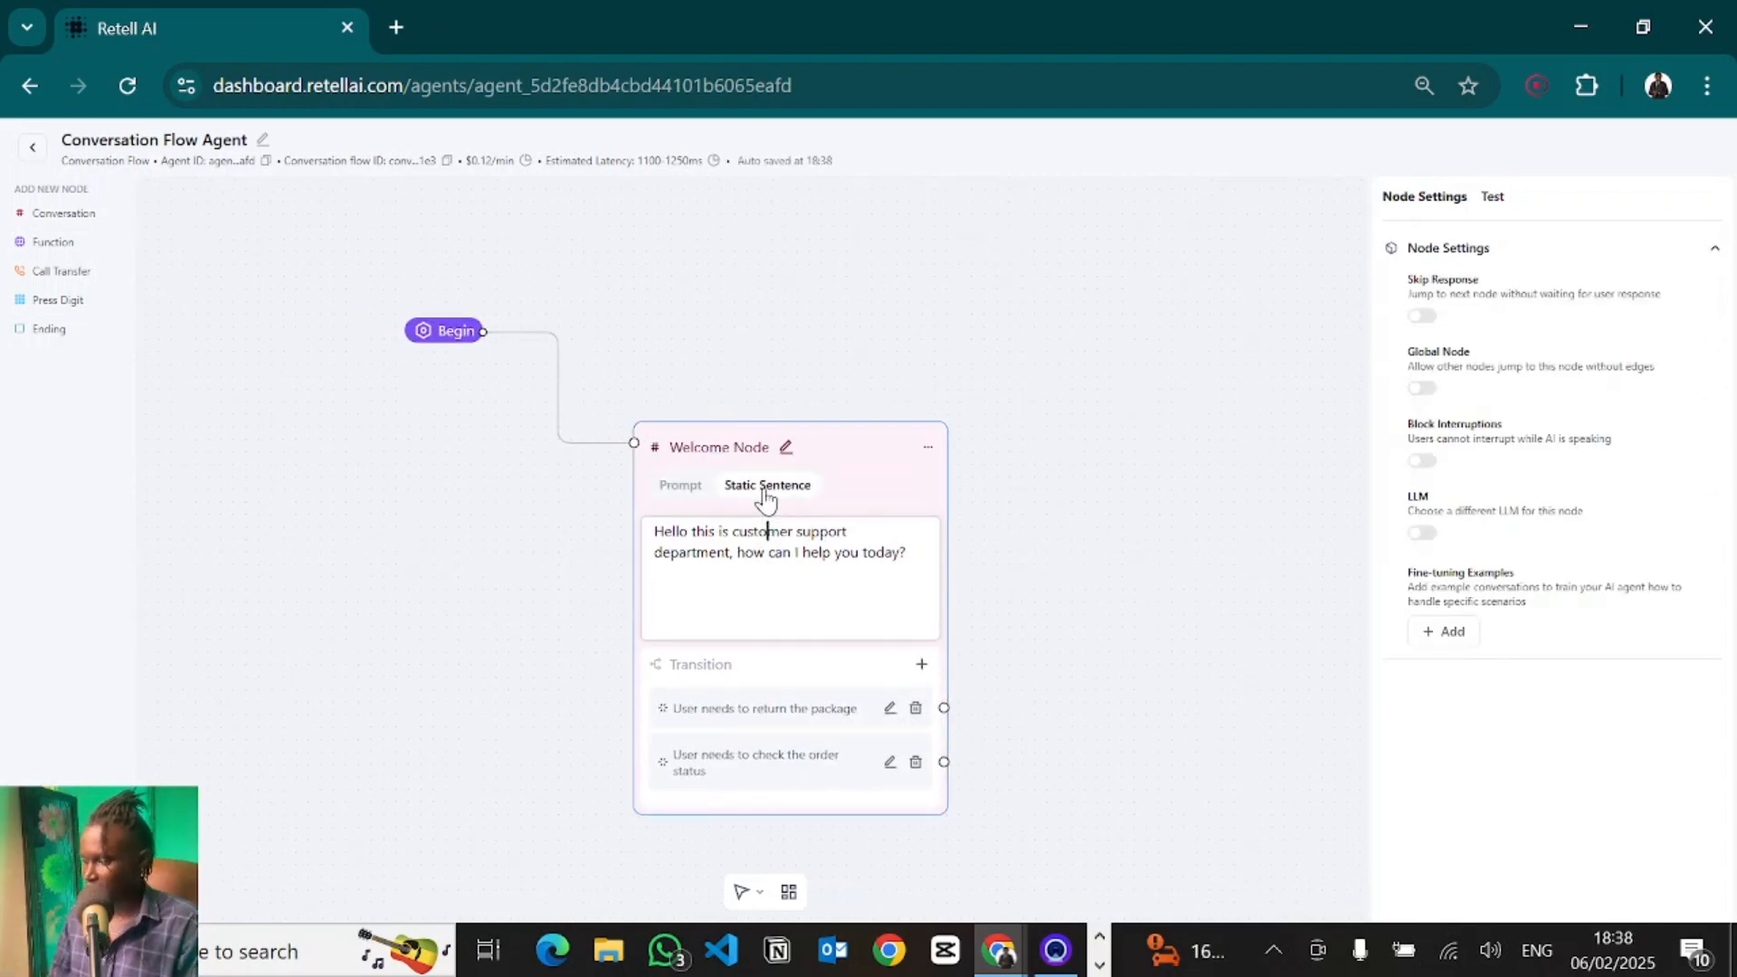
{"action": "left_click", "coordinate": [1180, 471]}
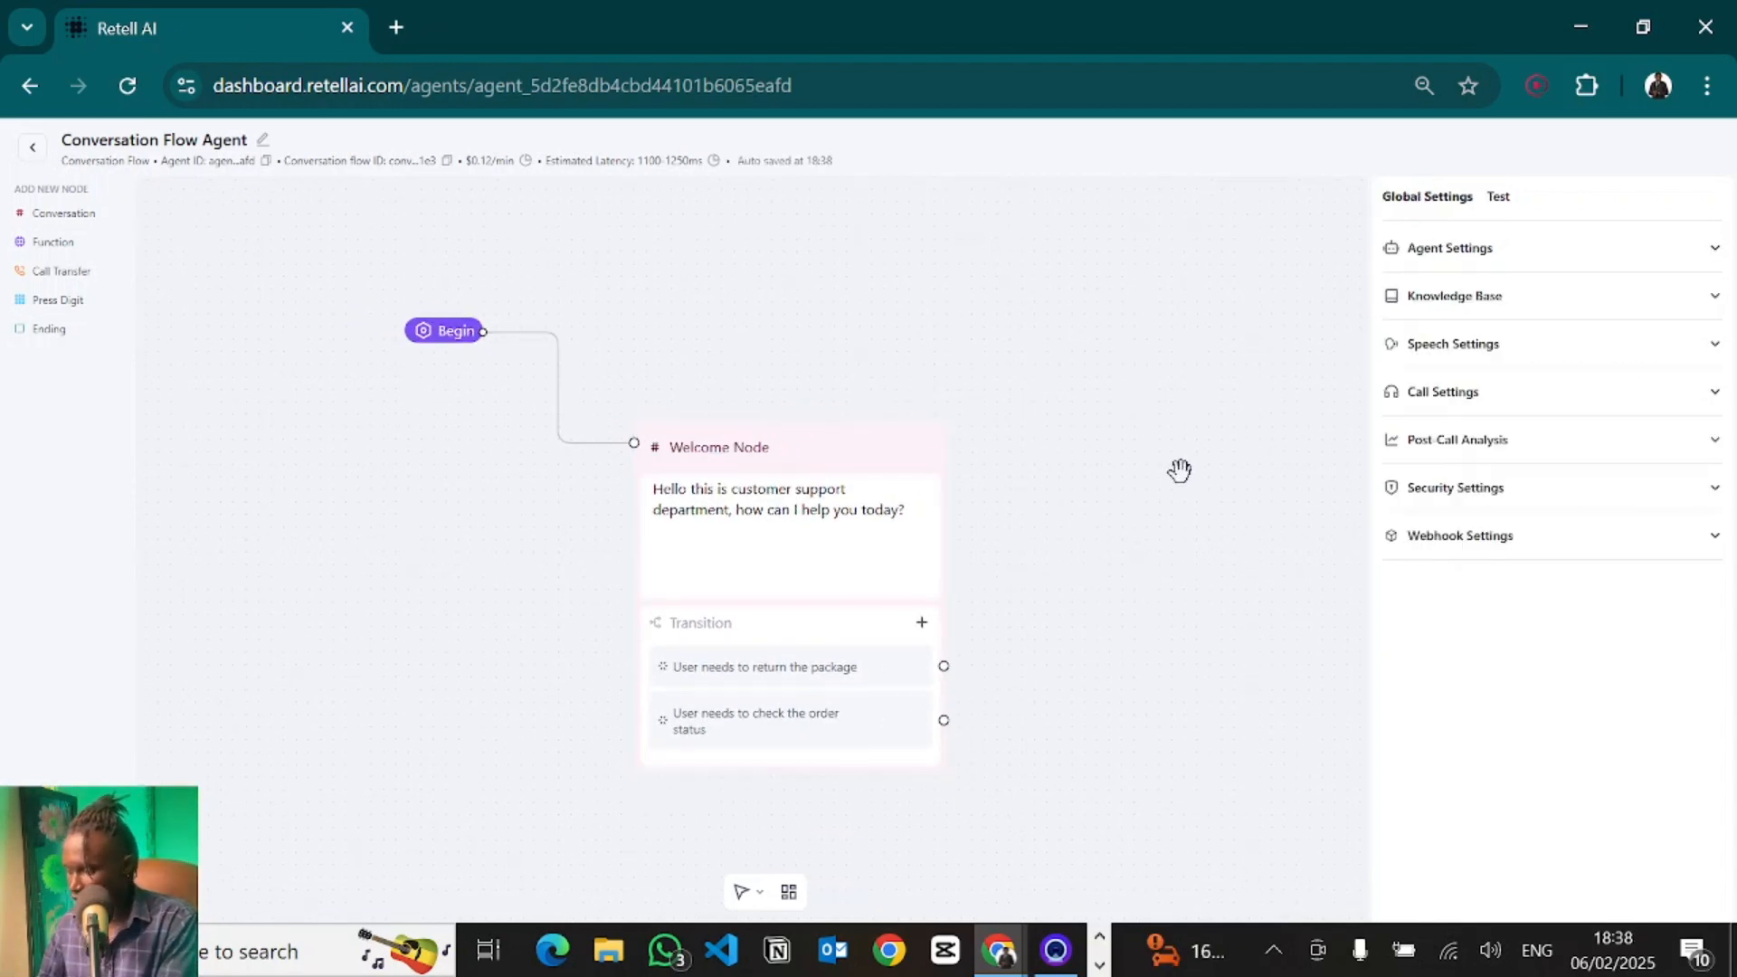
{"action": "left_click", "coordinate": [826, 565]}
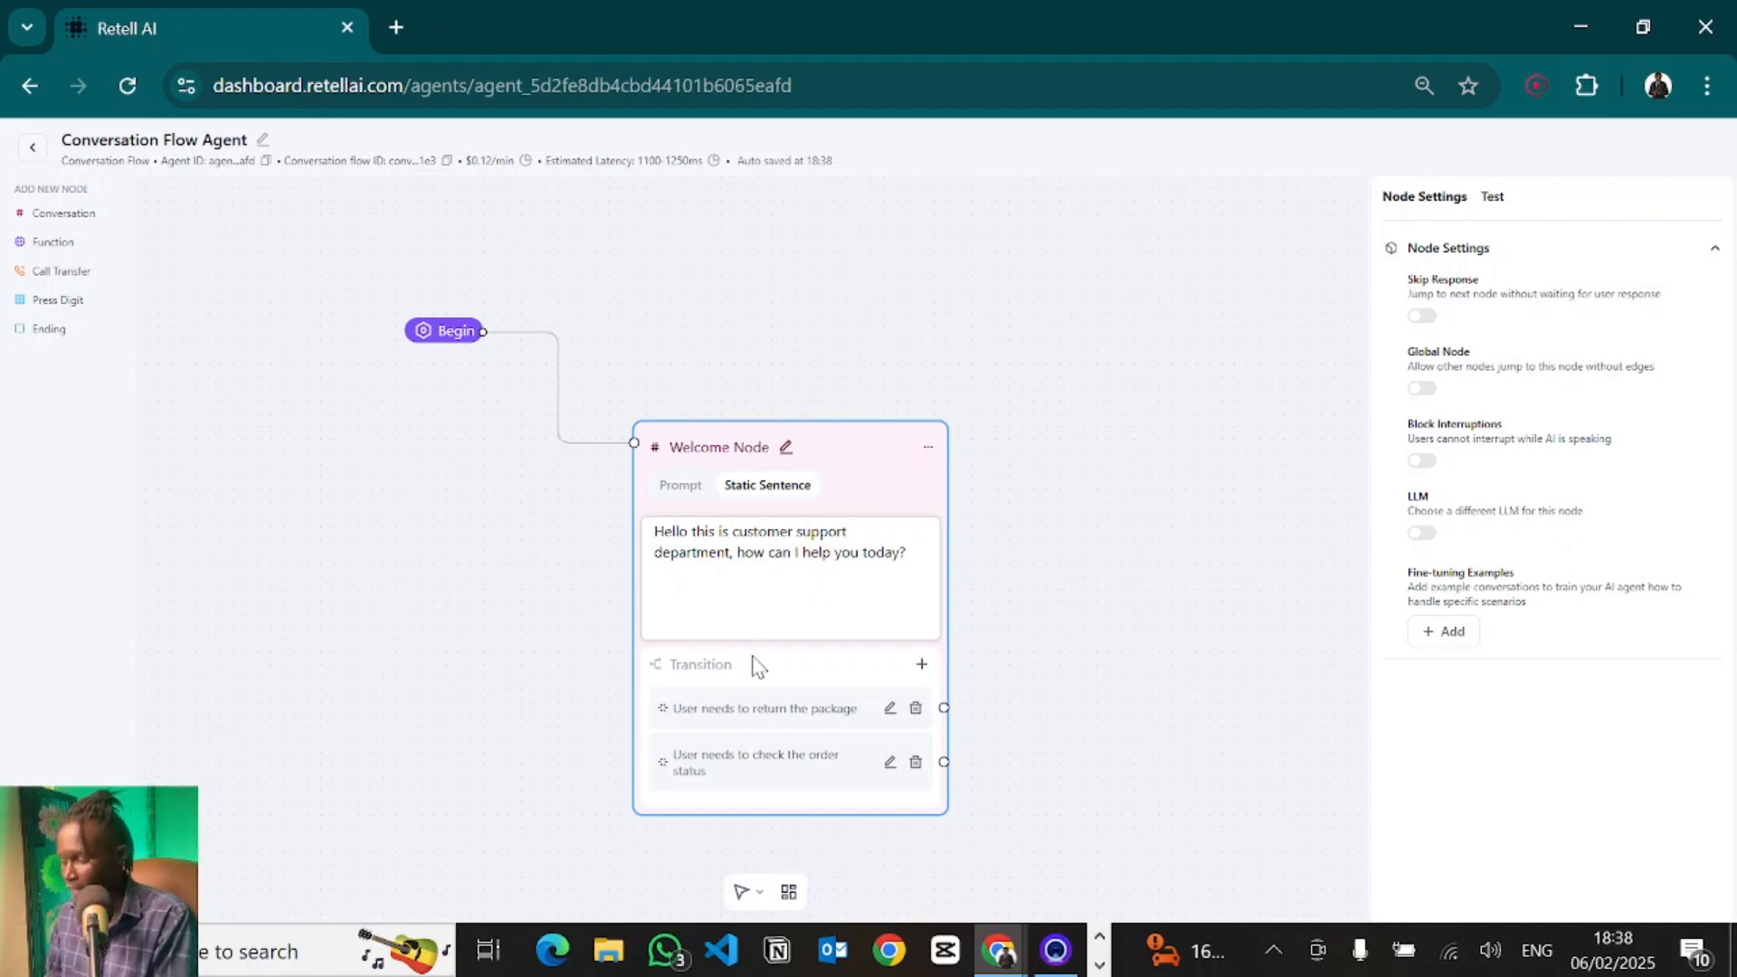
{"action": "left_click", "coordinate": [681, 489]}
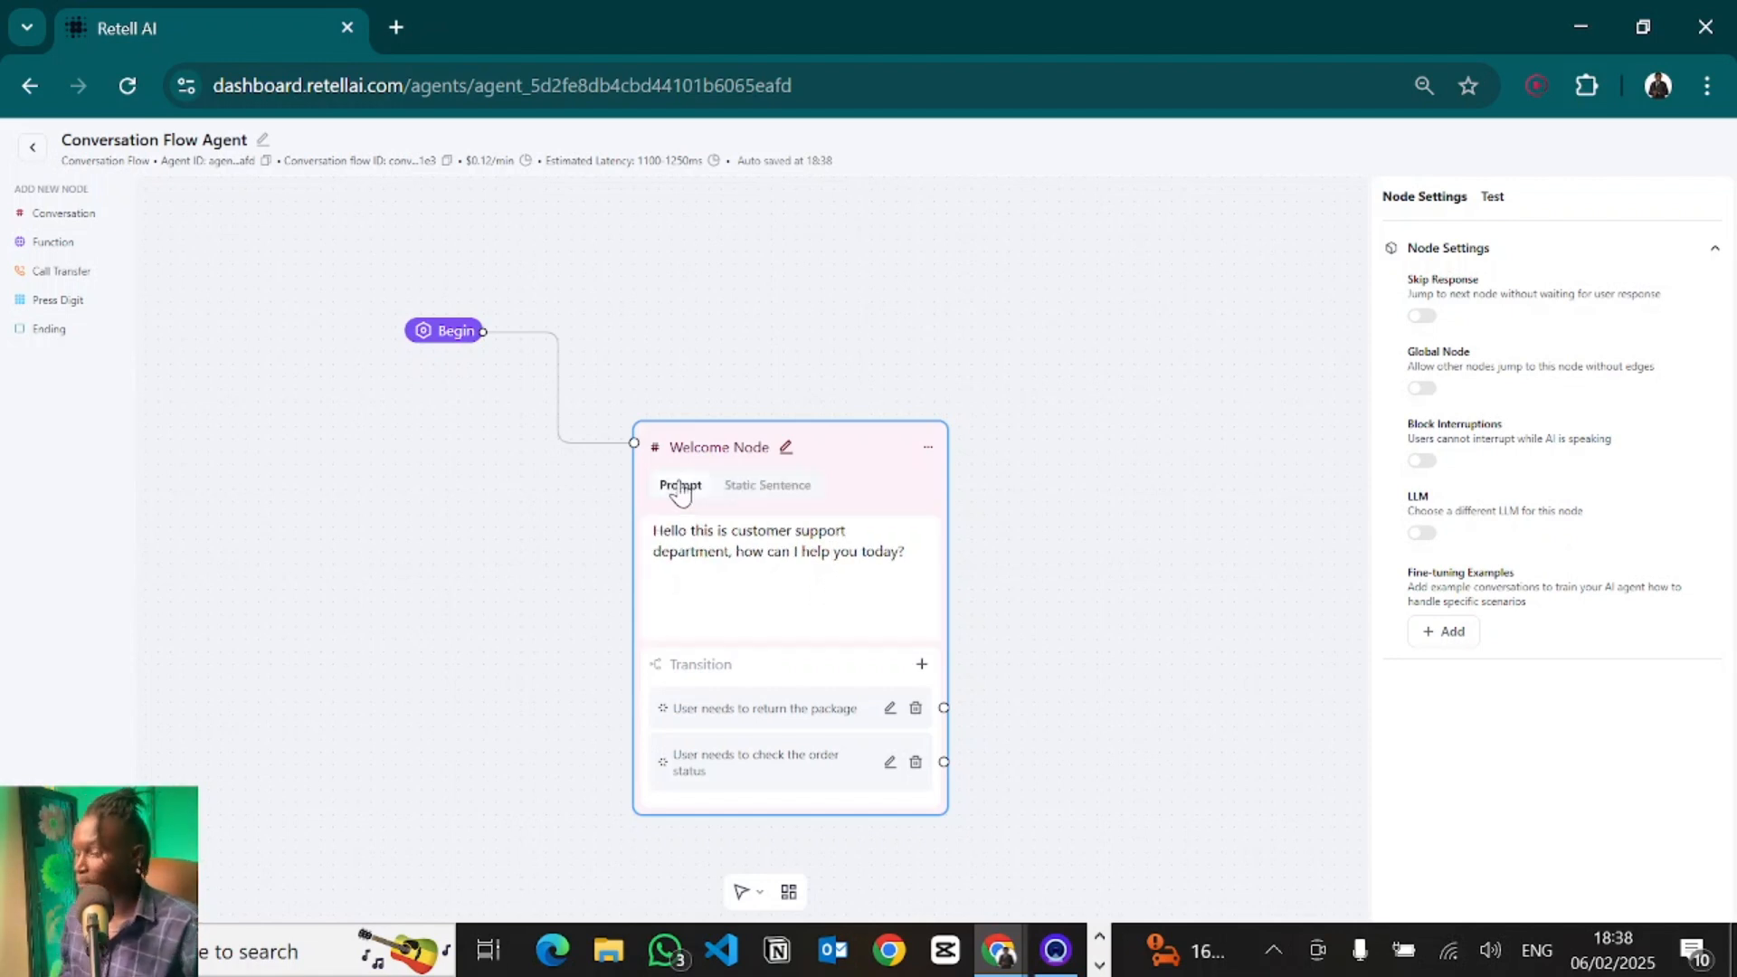
- Replace the Welcome Node prompt with "Greet the user warmly, welcoming them to our restaurant, is called Mparos."
{"action": "mouse_move", "coordinate": [909, 550]}
{"action": "left_mouse_down"}
{"action": "mouse_move", "coordinate": [667, 531]}
{"action": "mouse_move", "coordinate": [934, 528]}
{"action": "left_mouse_up"}
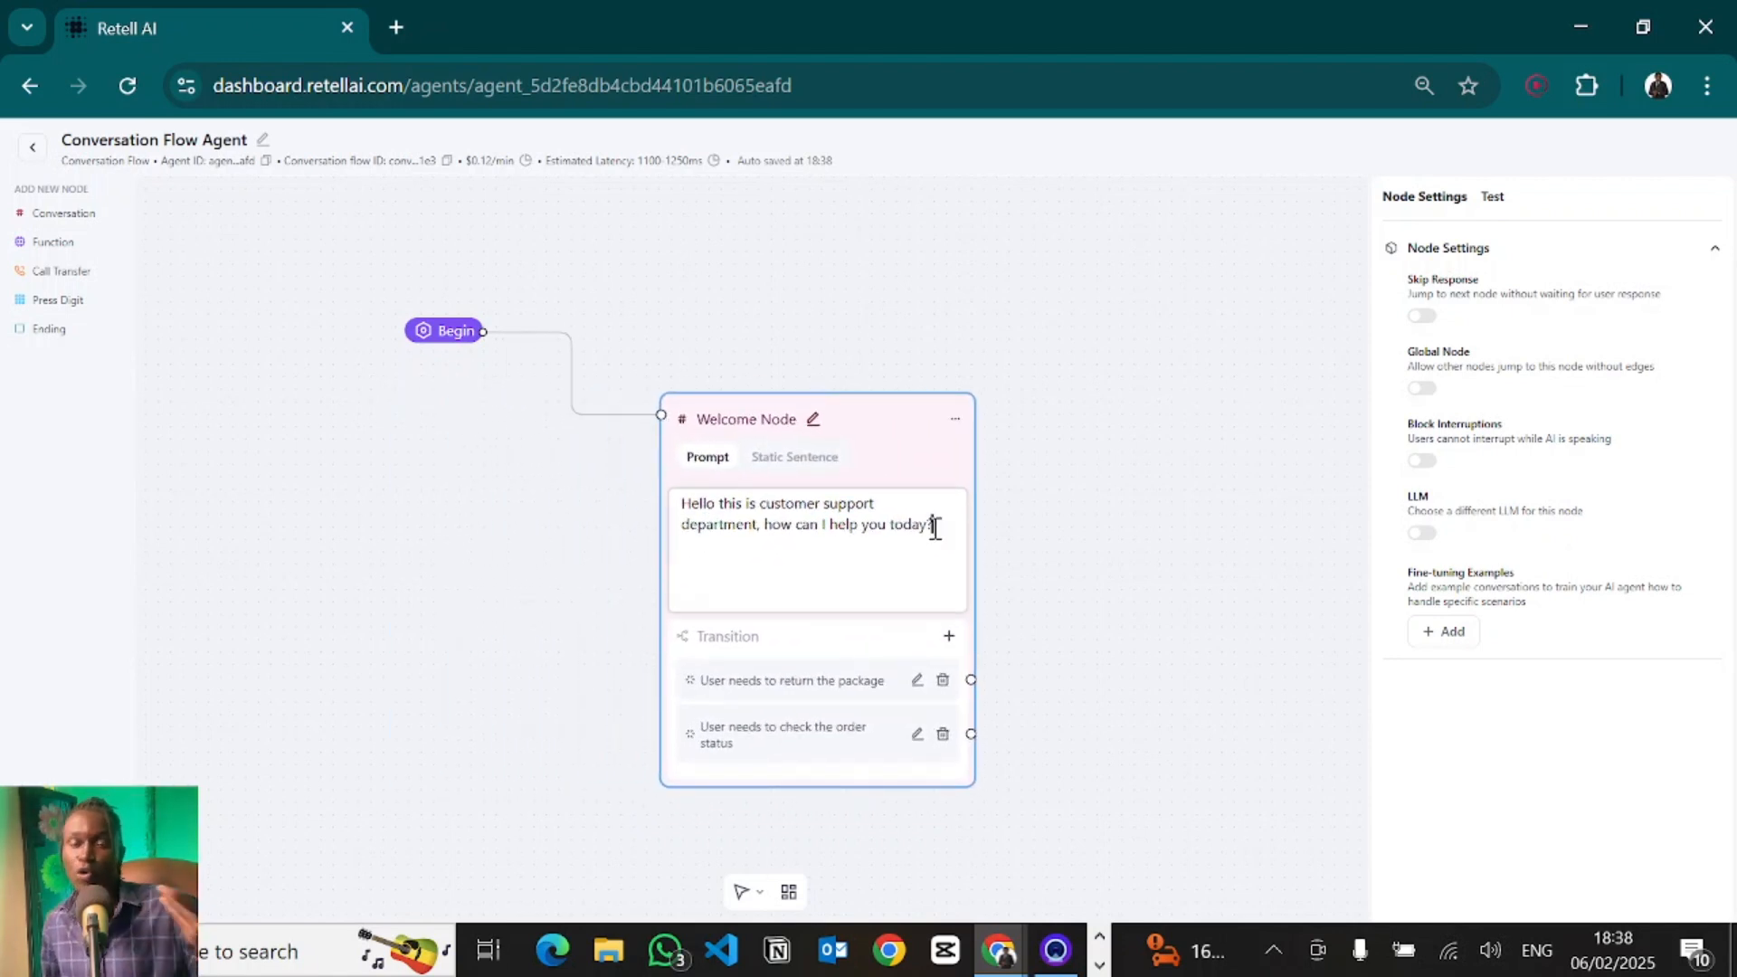
{"action": "left_click_drag", "start_coordinate": [935, 528], "coordinate": [655, 492]}
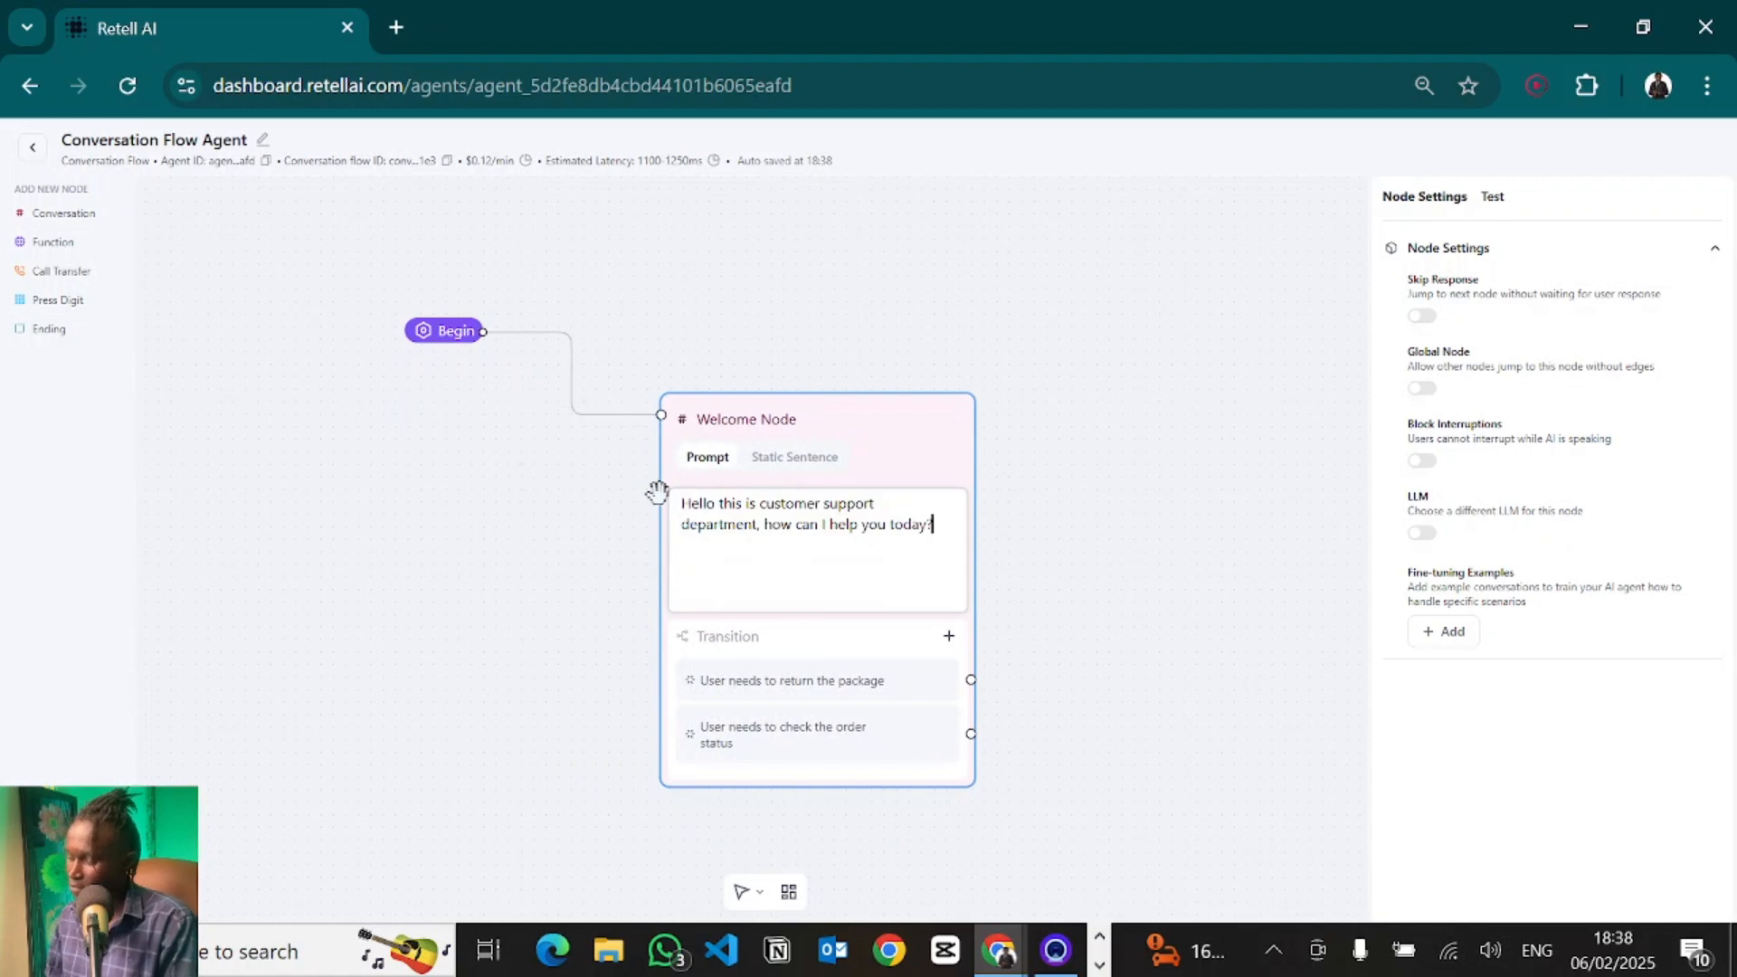
{"action": "type", "text": "Greet the user wa"}
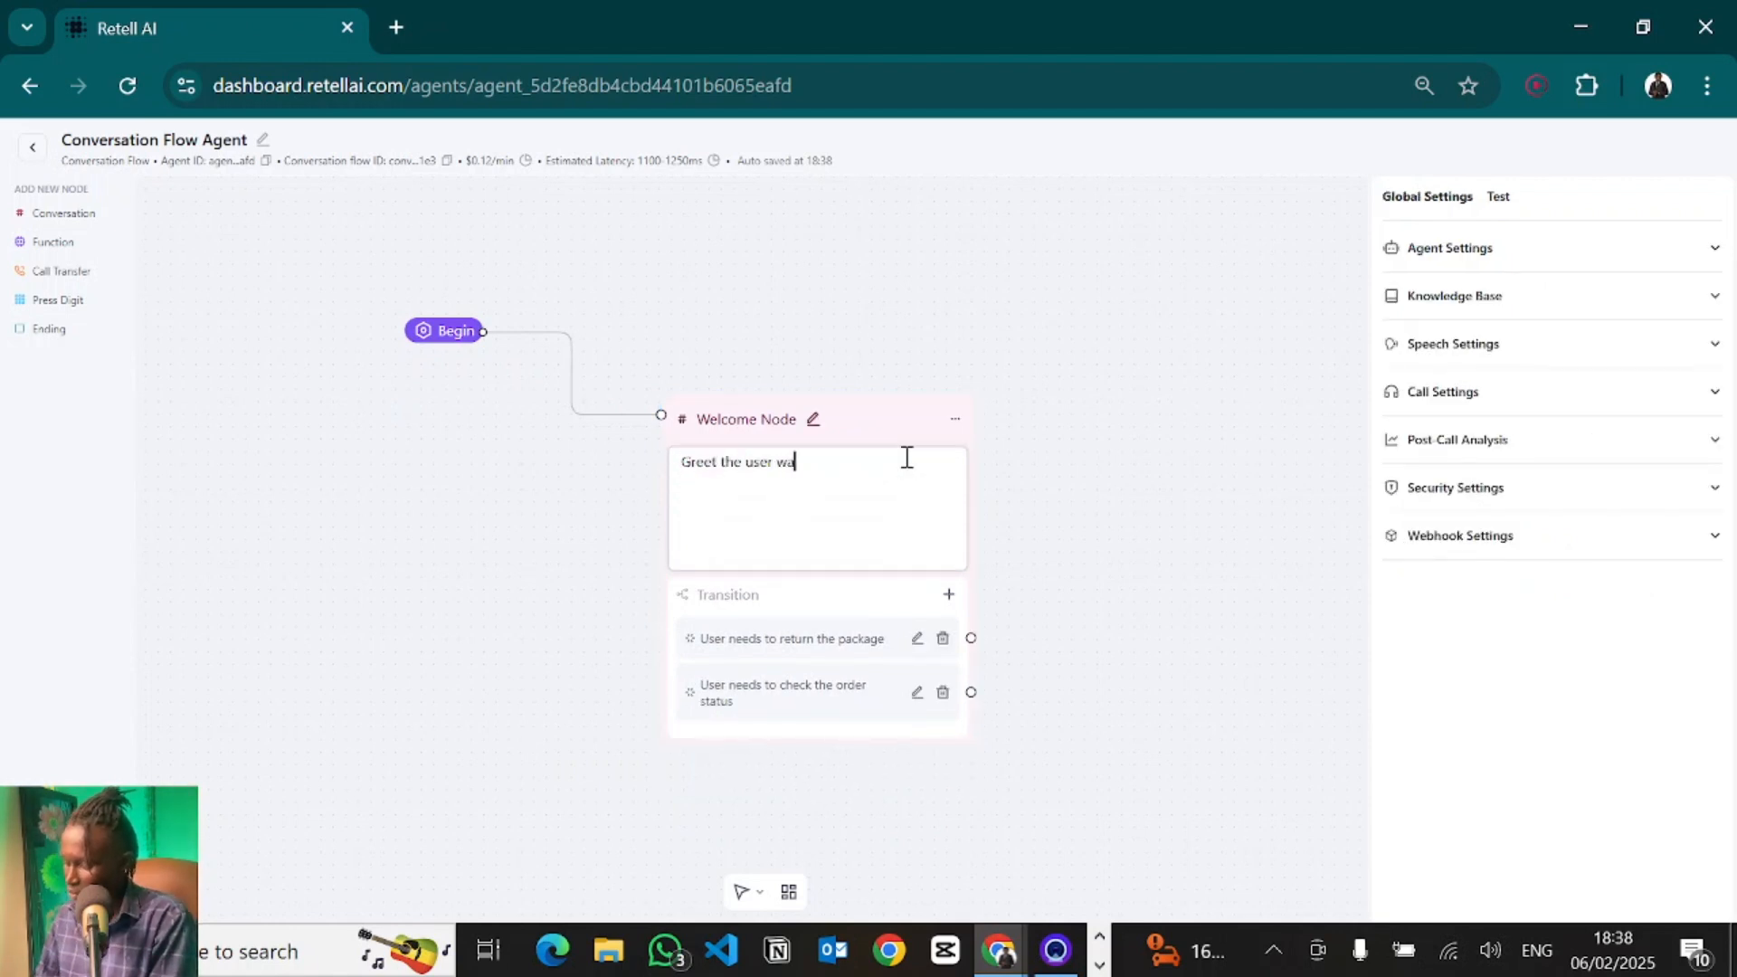
{"action": "type", "text": "rmly, welcoming them "}
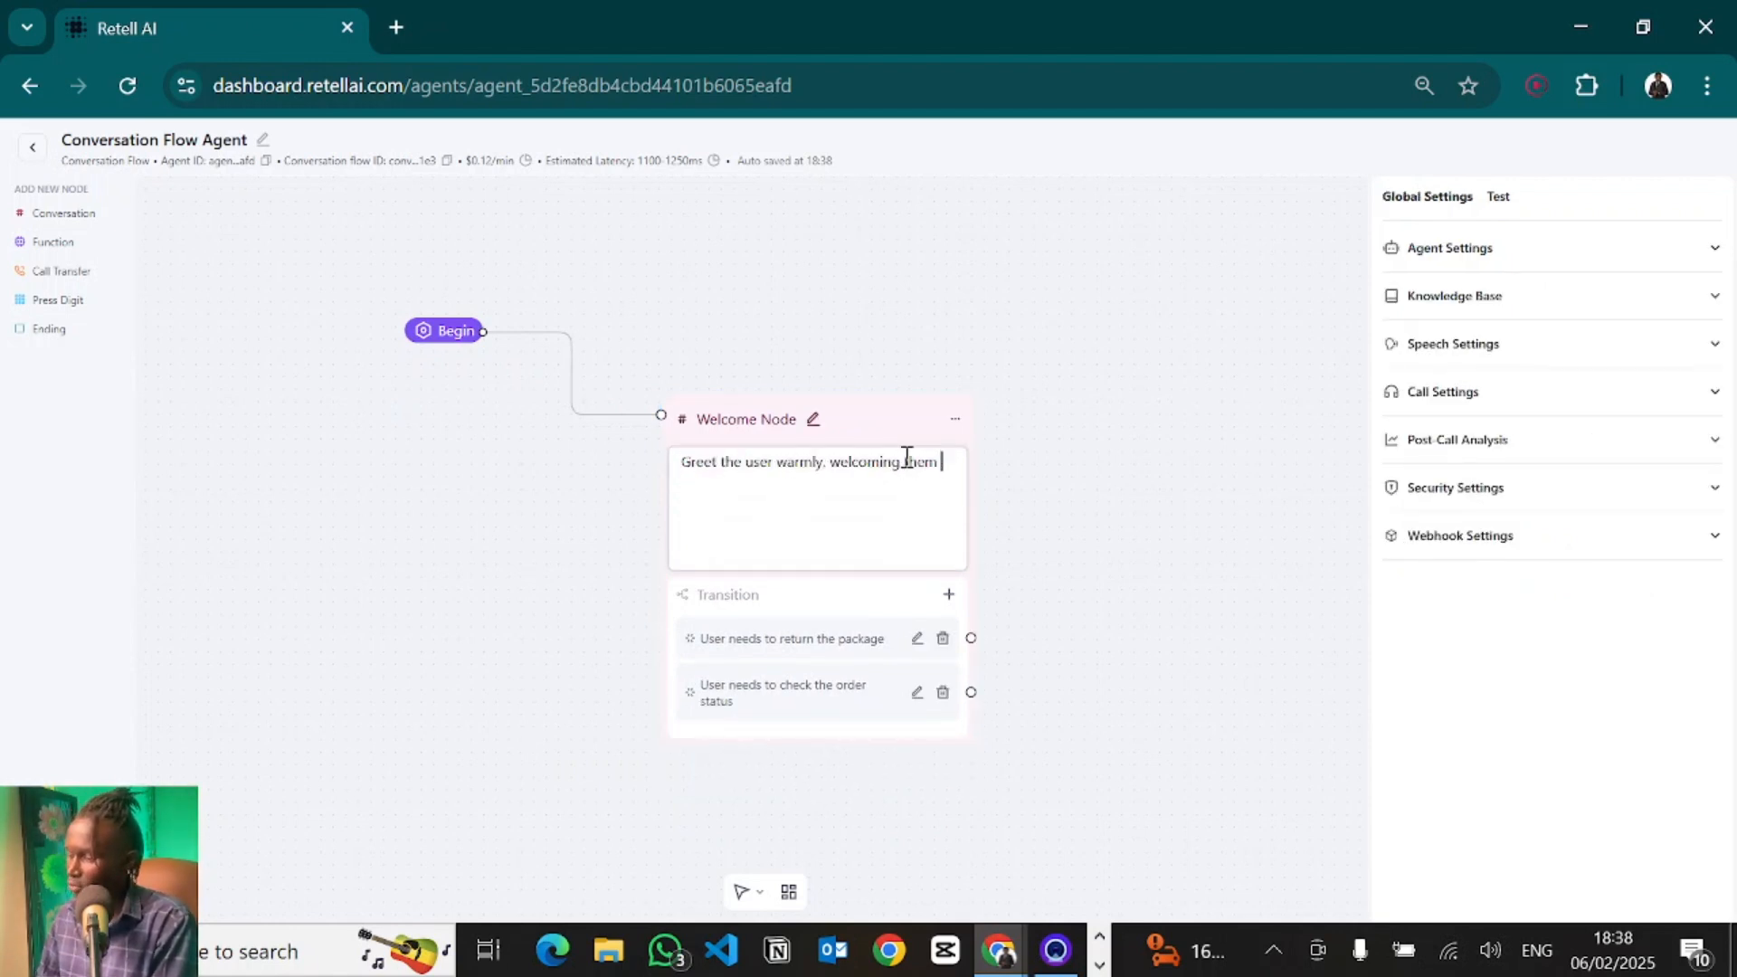
{"action": "type", "text": "to our restaura"}
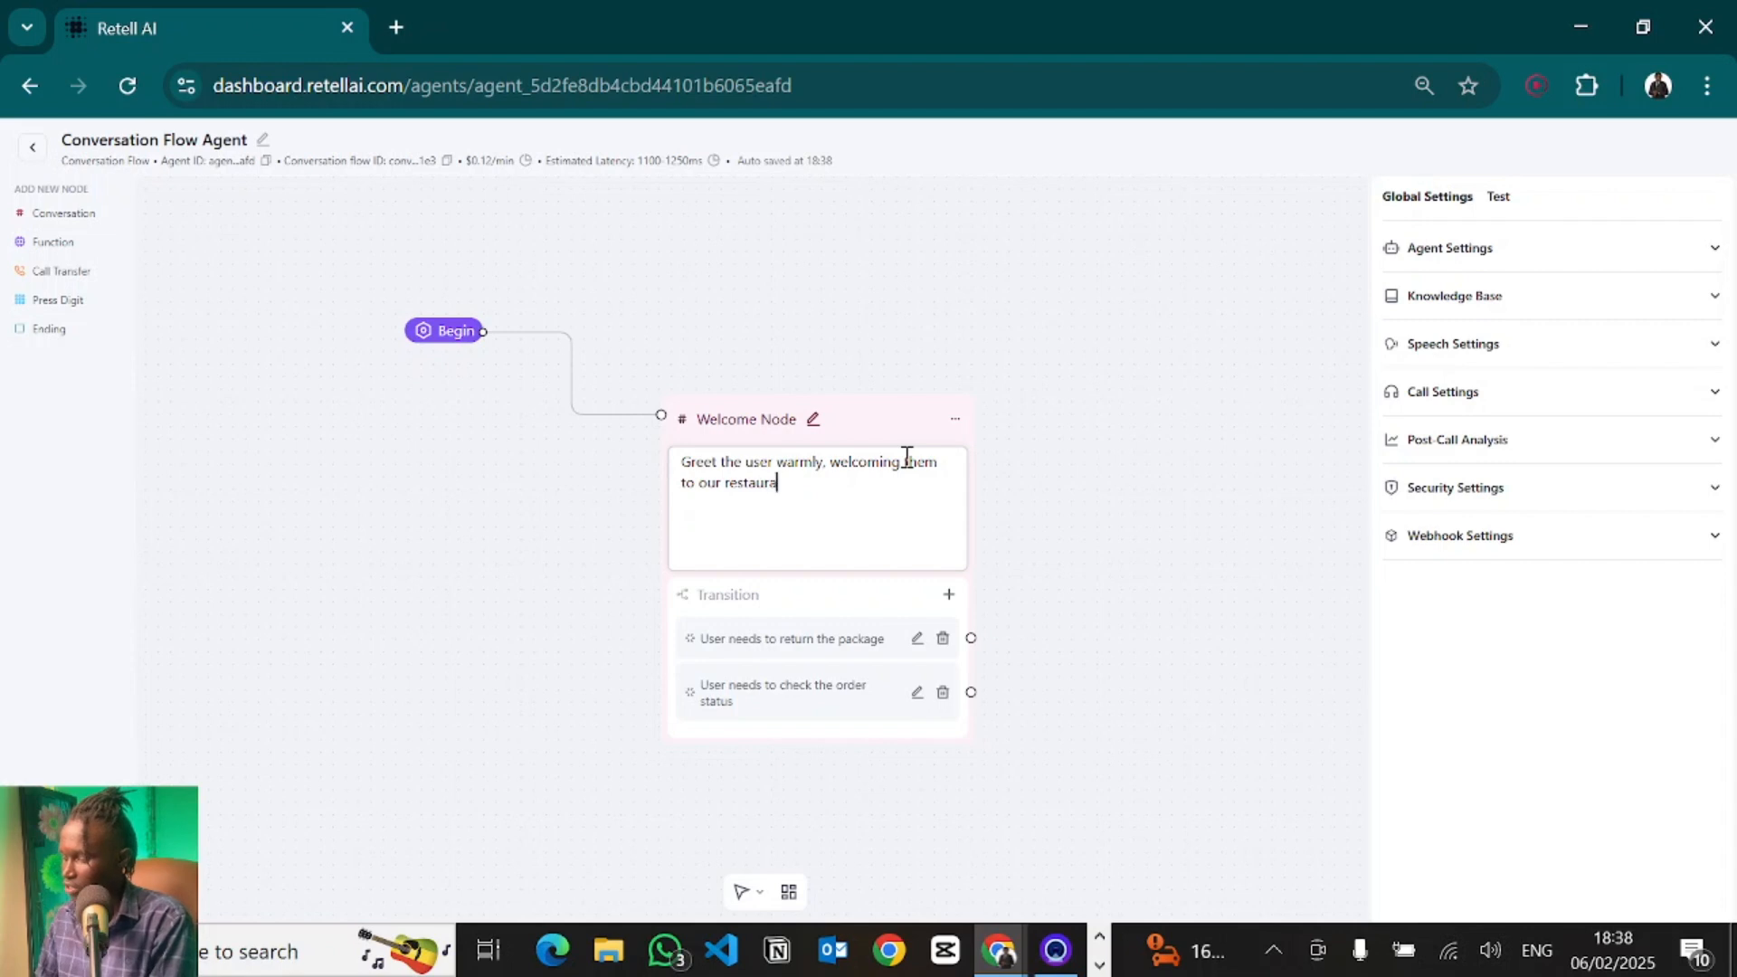
{"action": "type", "text": "nt, is called"}
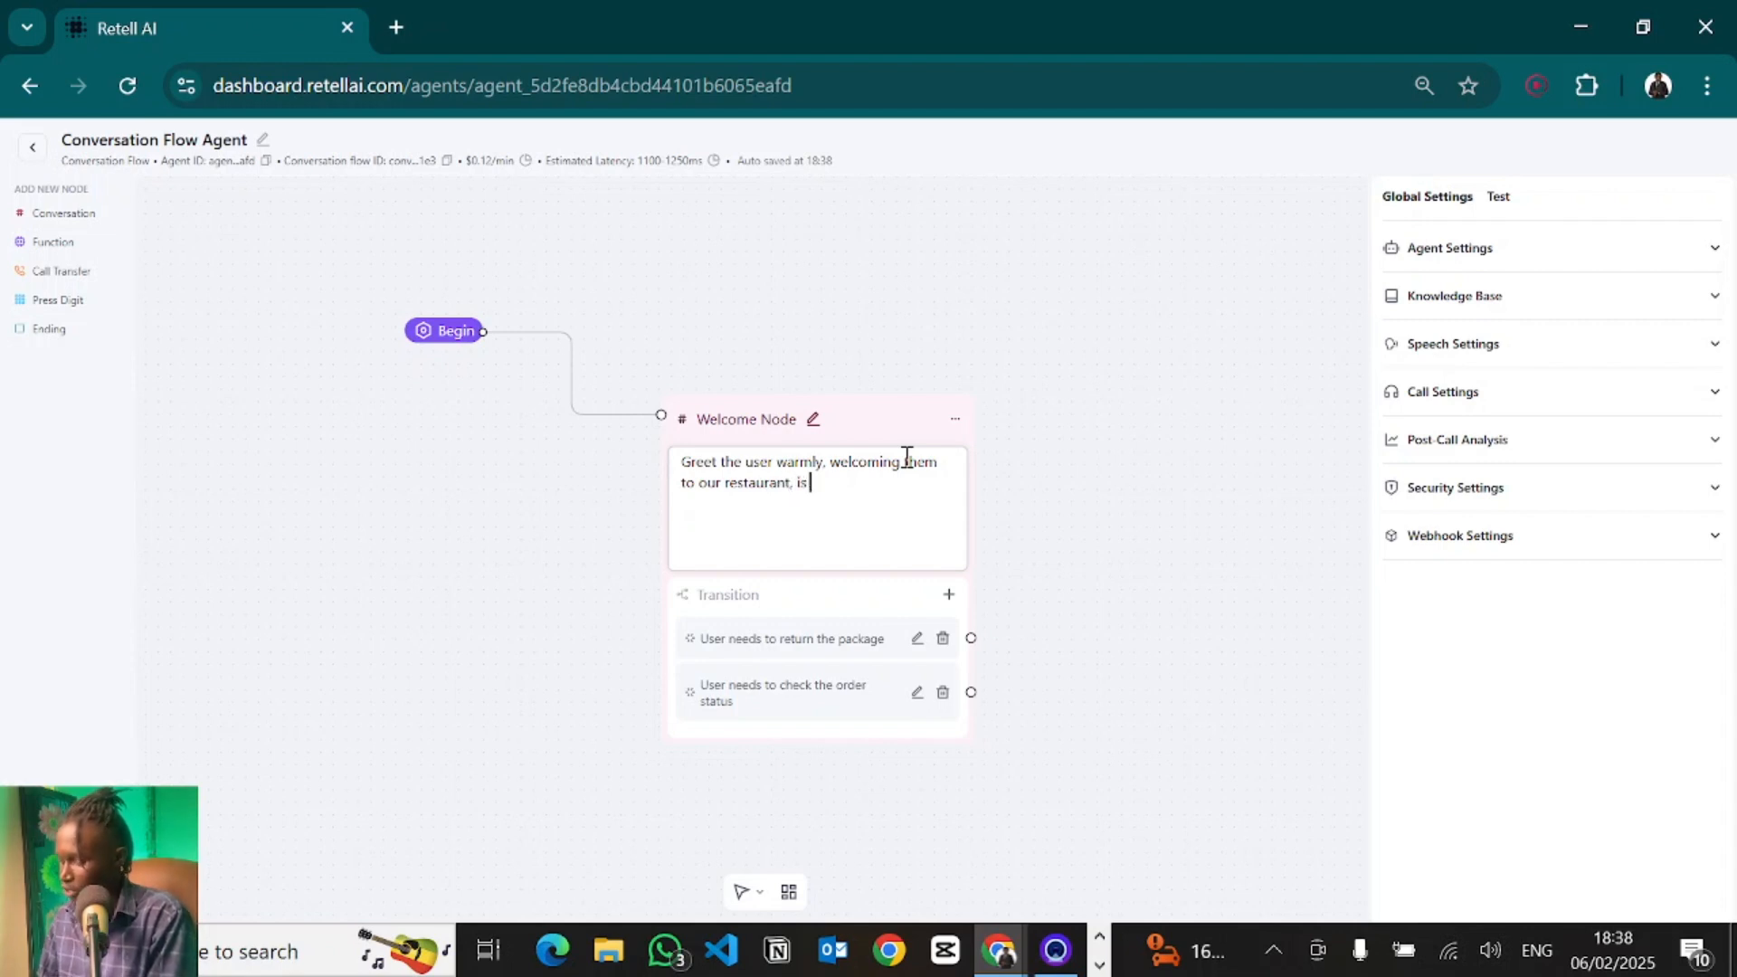
{"action": "type", "text": " Mparos."}
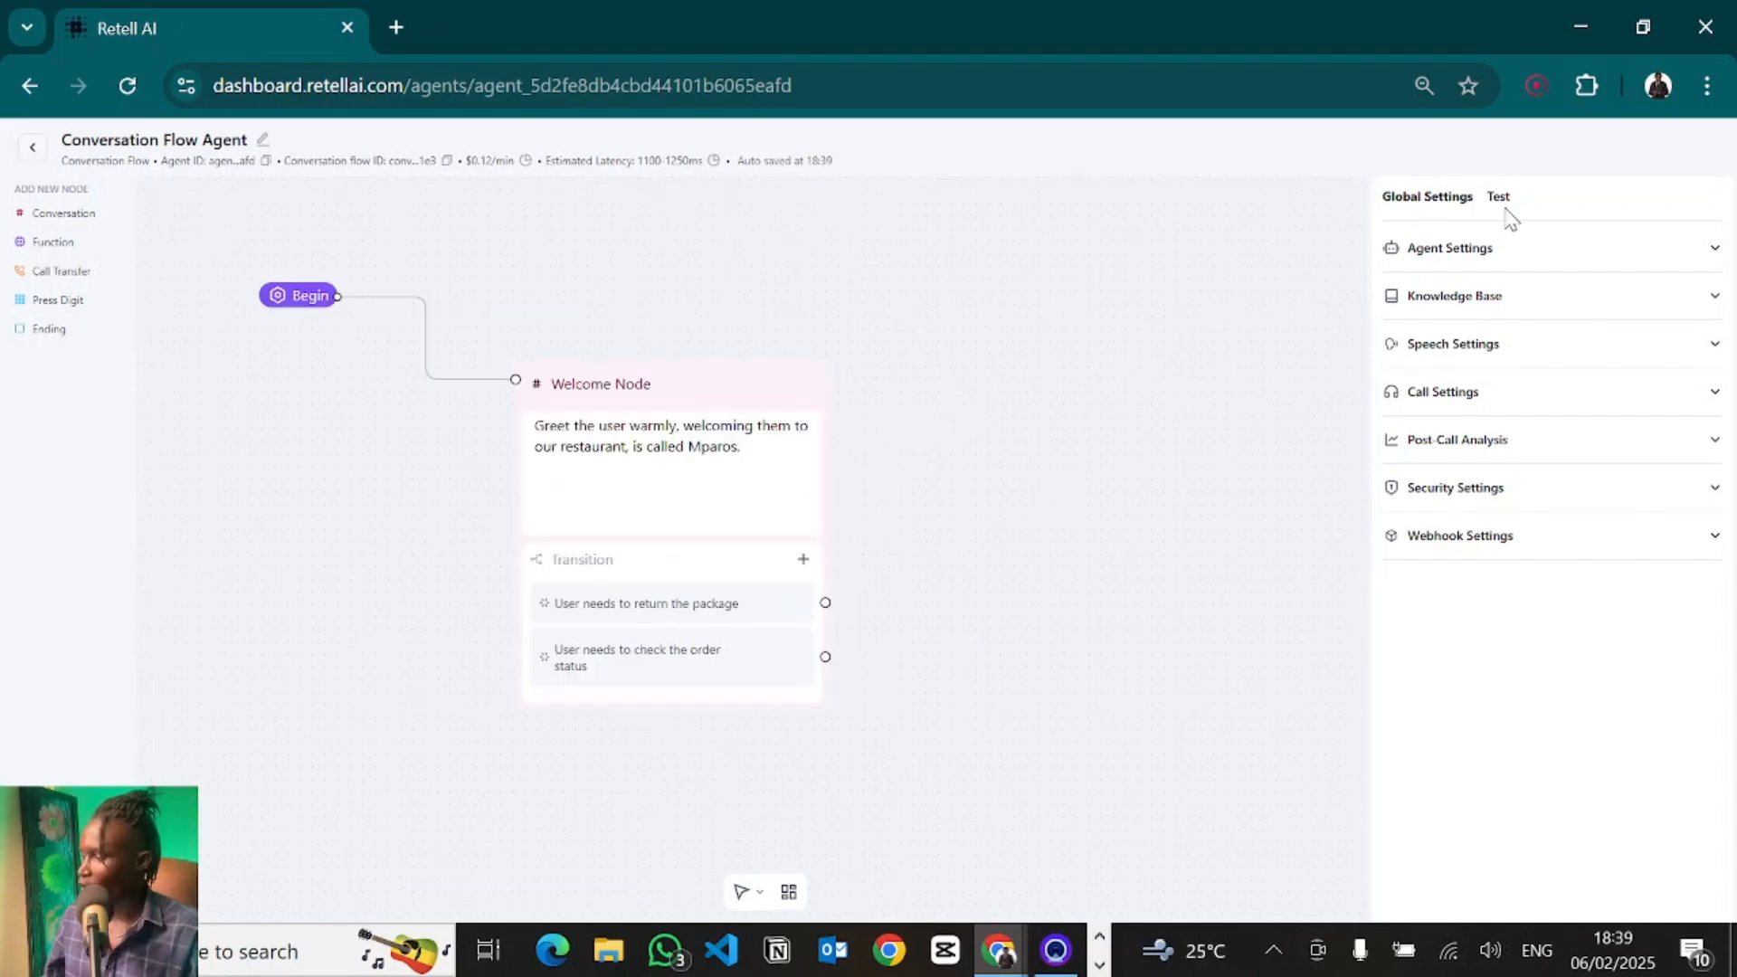
- Open the global Agent Settings and examine the empty global prompt field
{"action": "left_click", "coordinate": [1498, 197]}
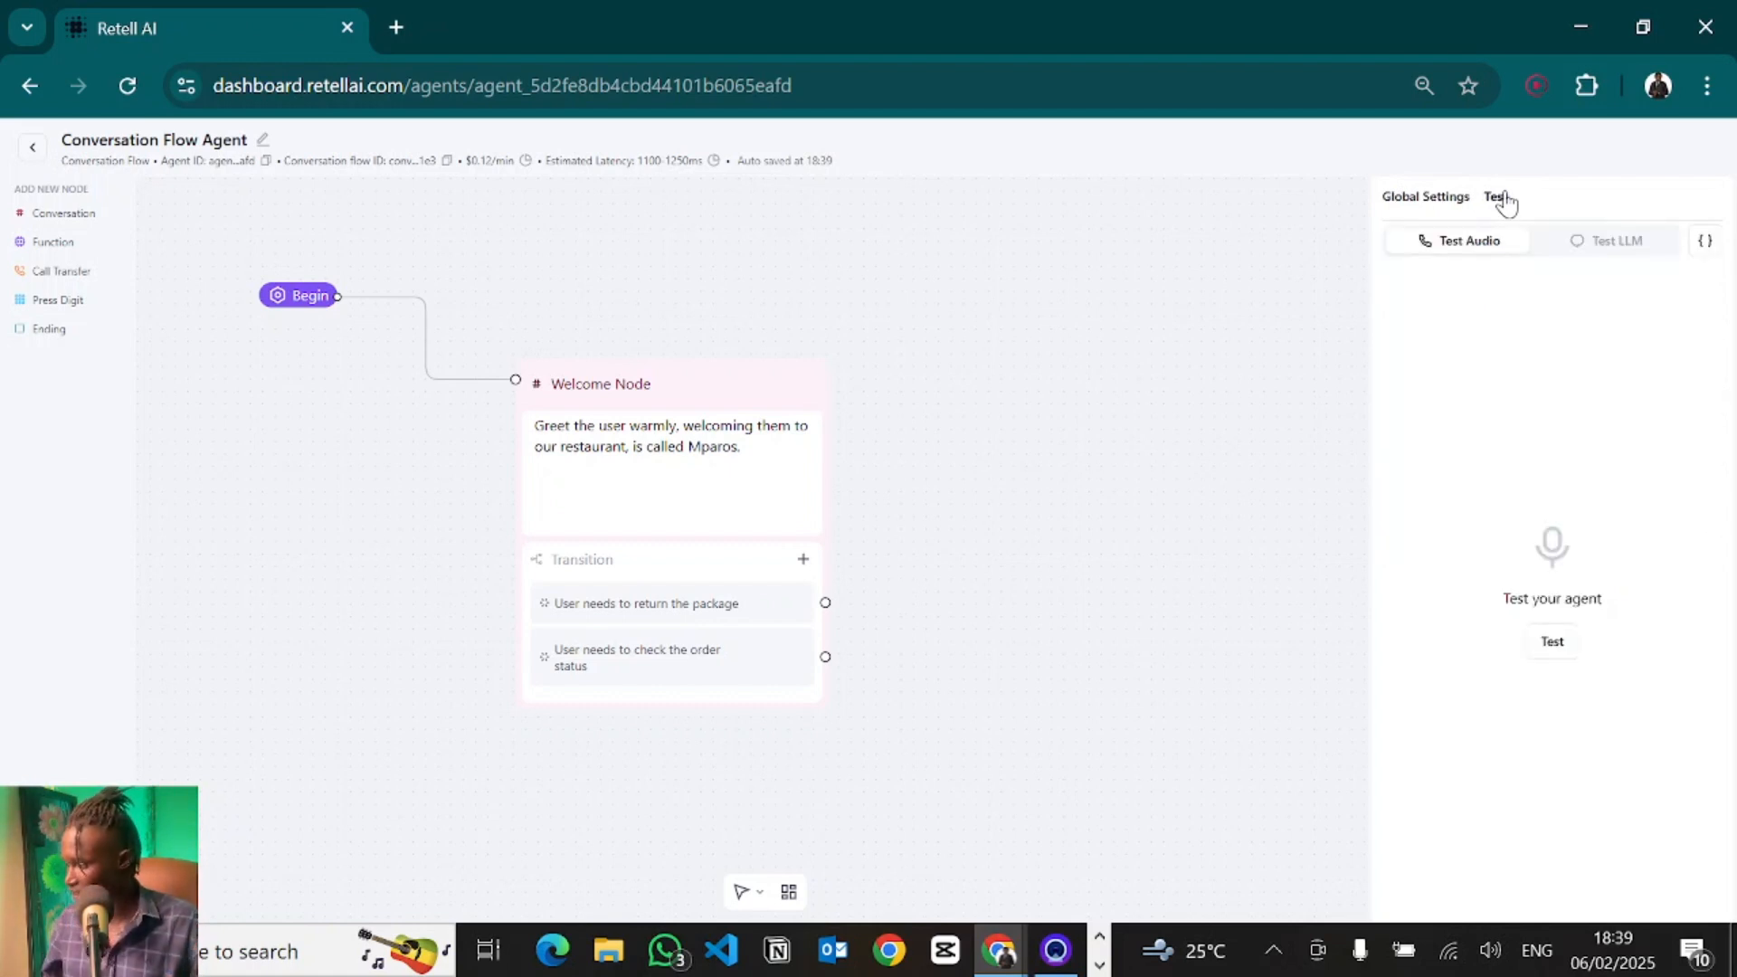
{"action": "left_click", "coordinate": [1415, 204]}
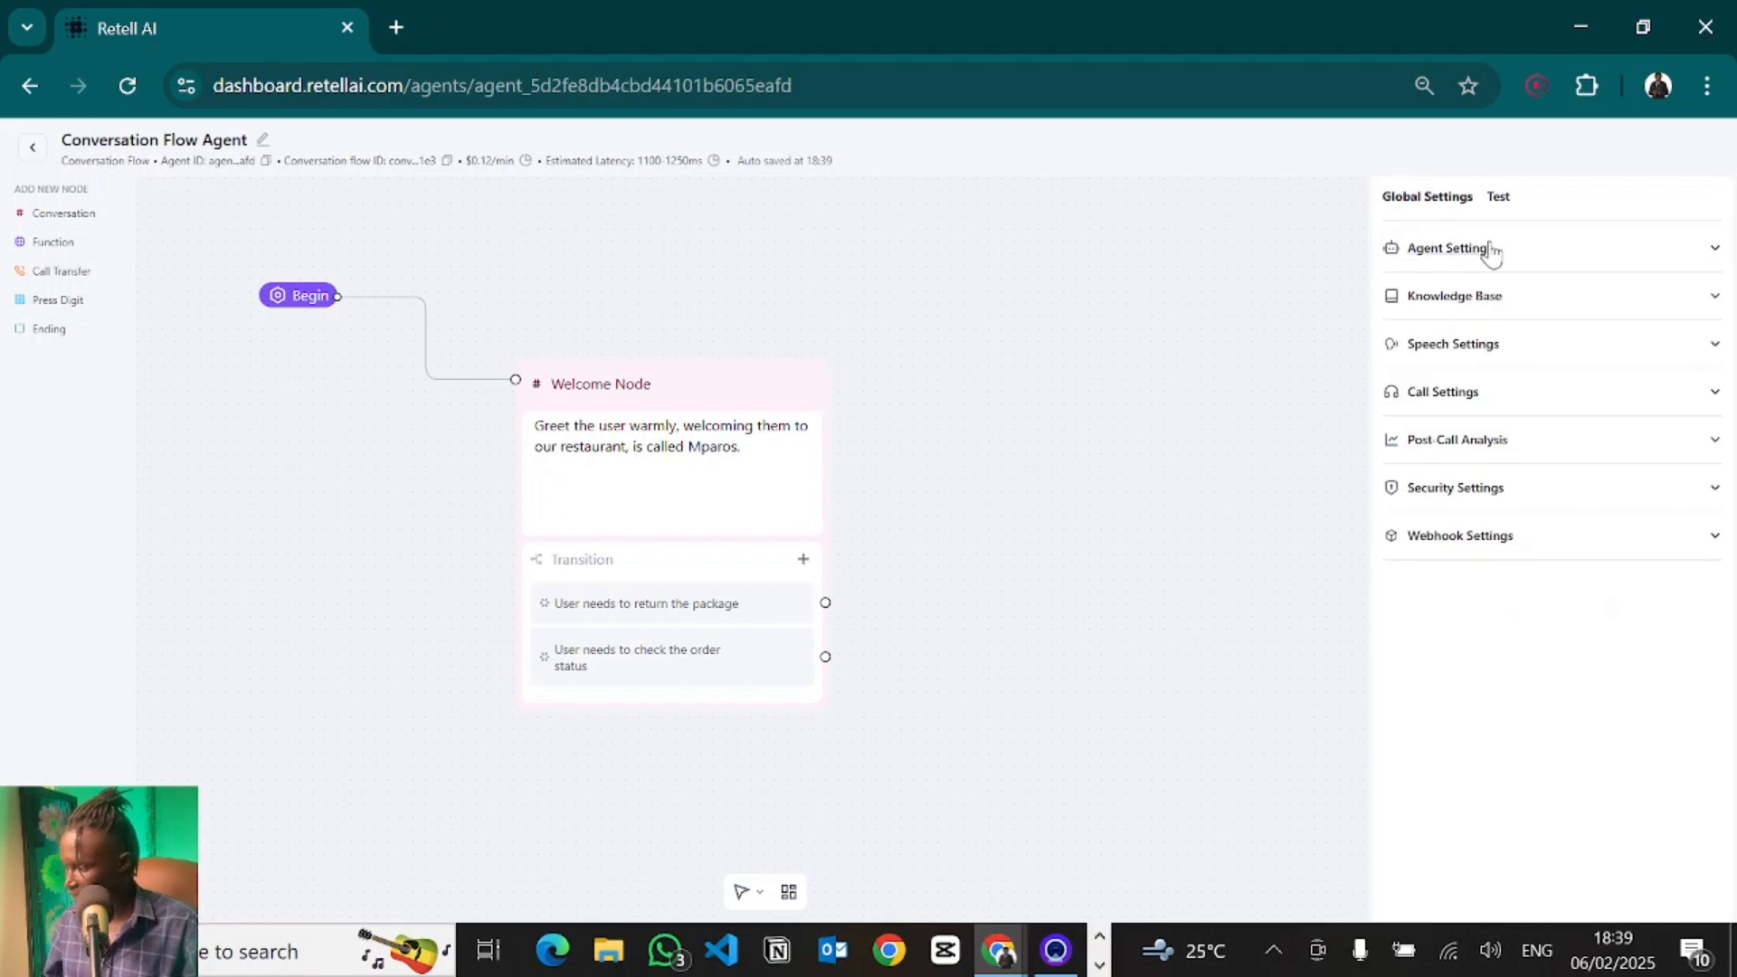
{"action": "left_click", "coordinate": [1552, 254]}
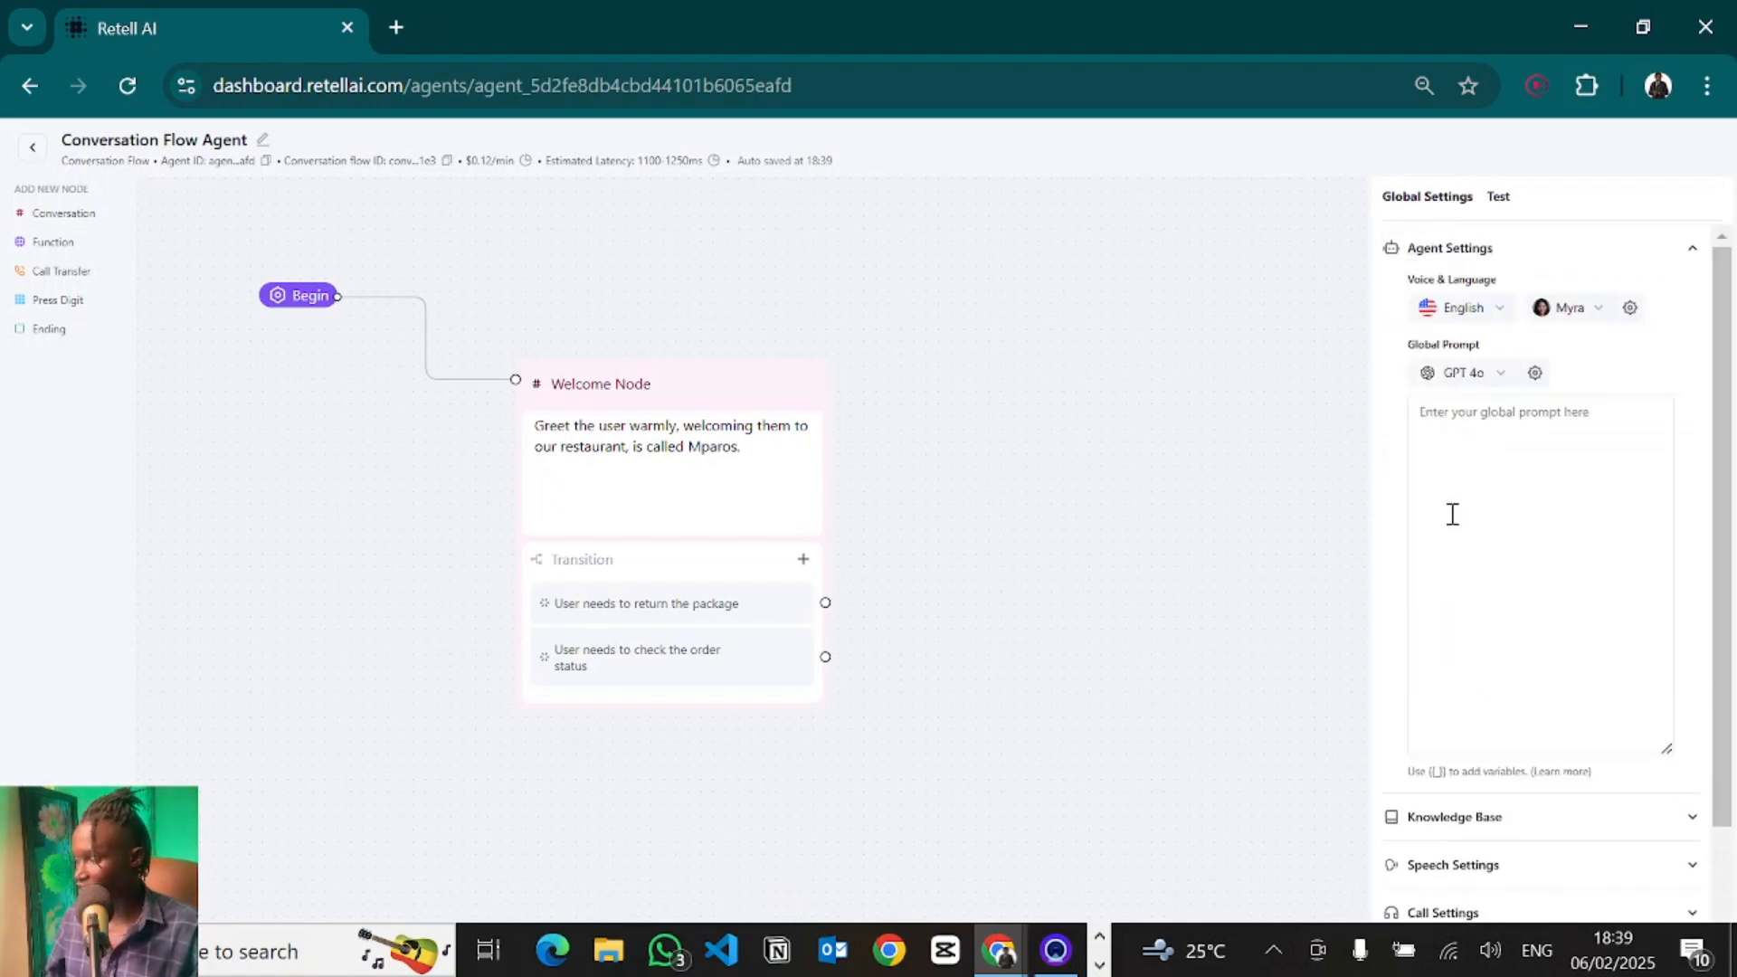
{"action": "scroll", "coordinate": [1450, 516], "scroll_direction": "down", "scroll_amount": 3}
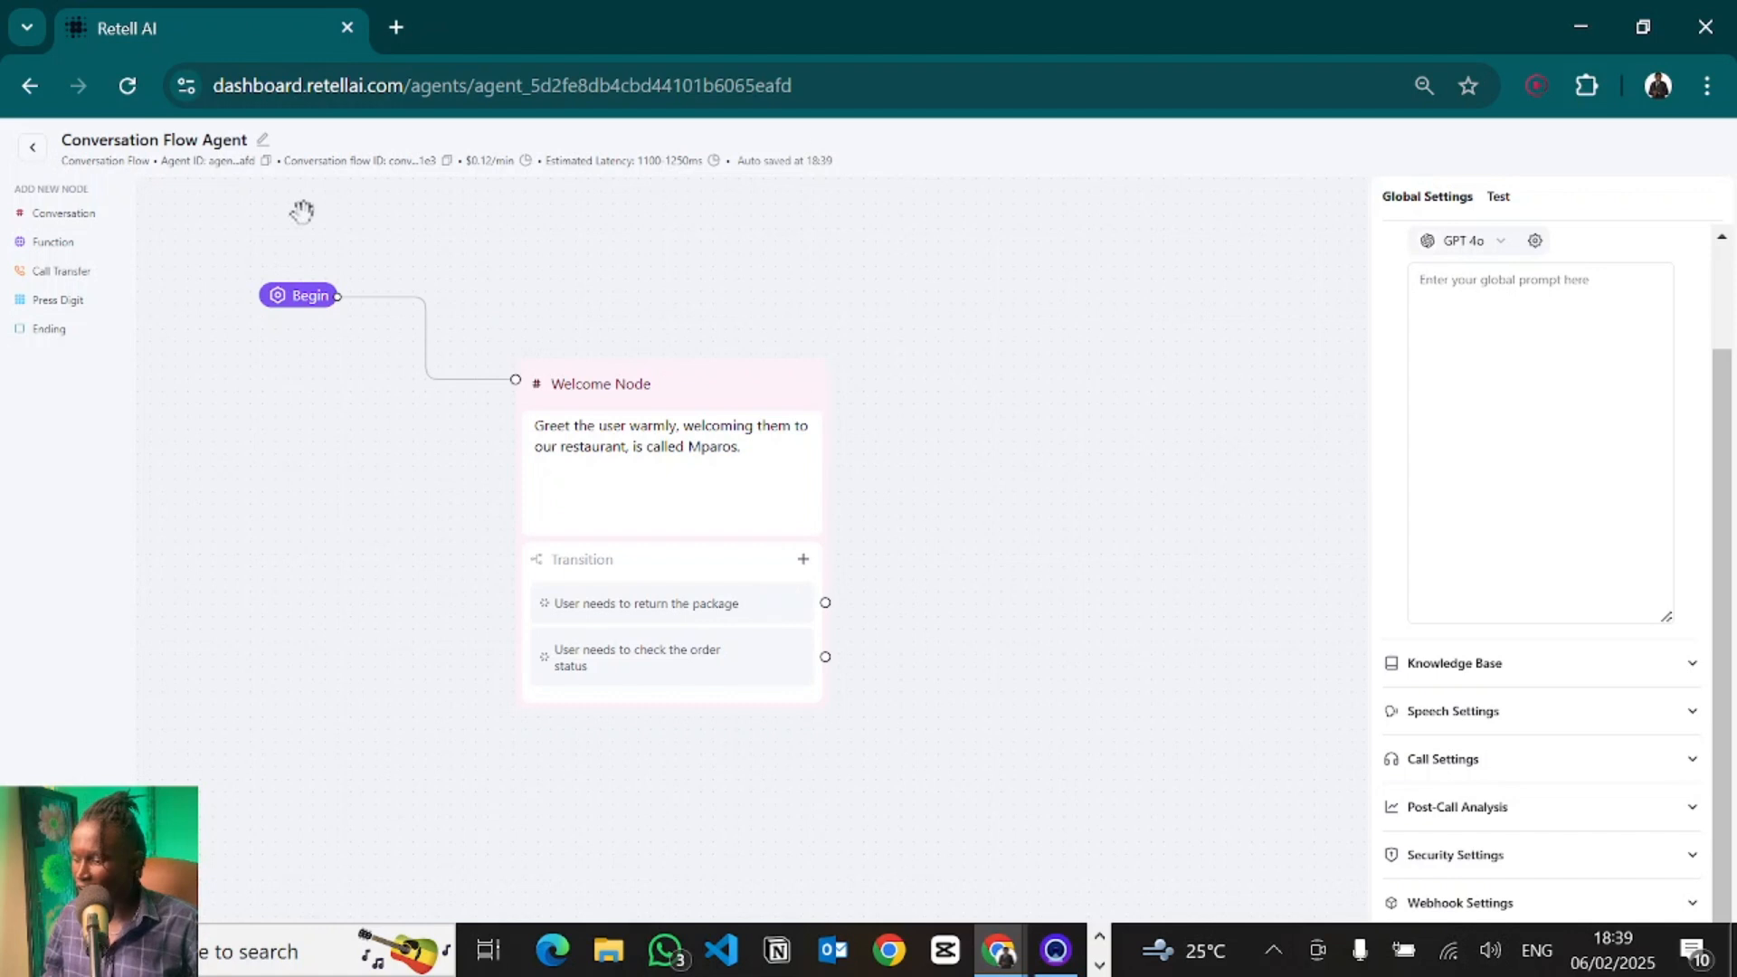
{"action": "left_click", "coordinate": [1545, 348]}
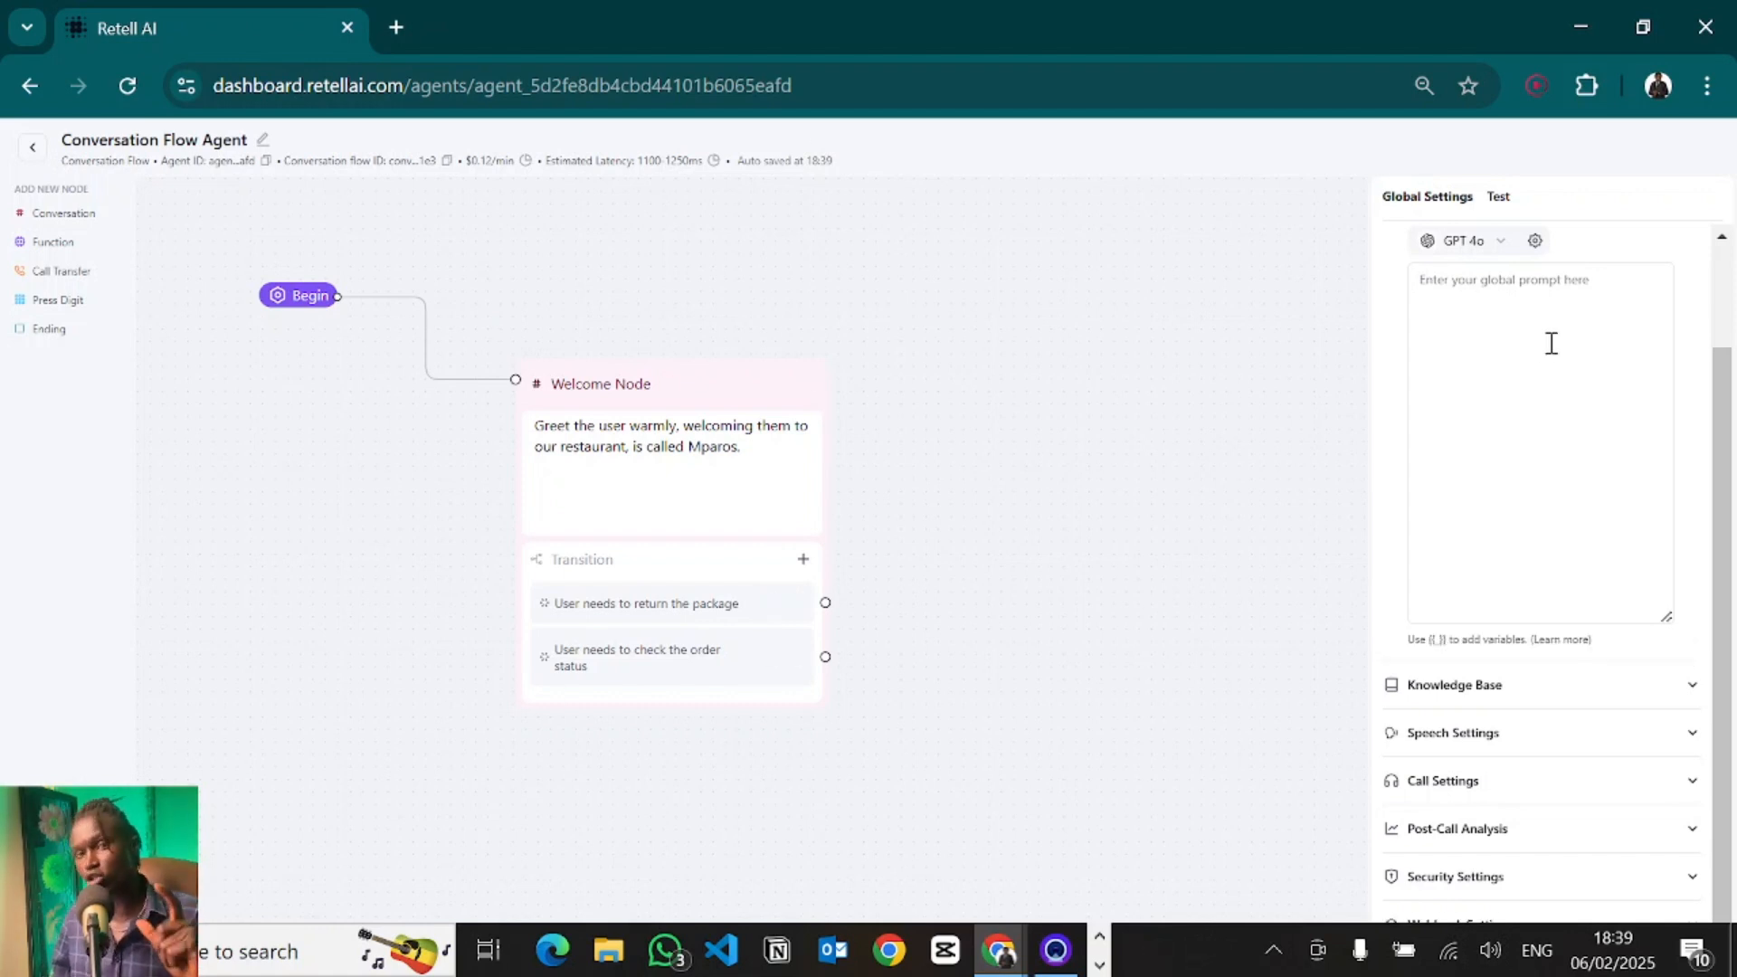
{"action": "left_click", "coordinate": [1551, 343]}
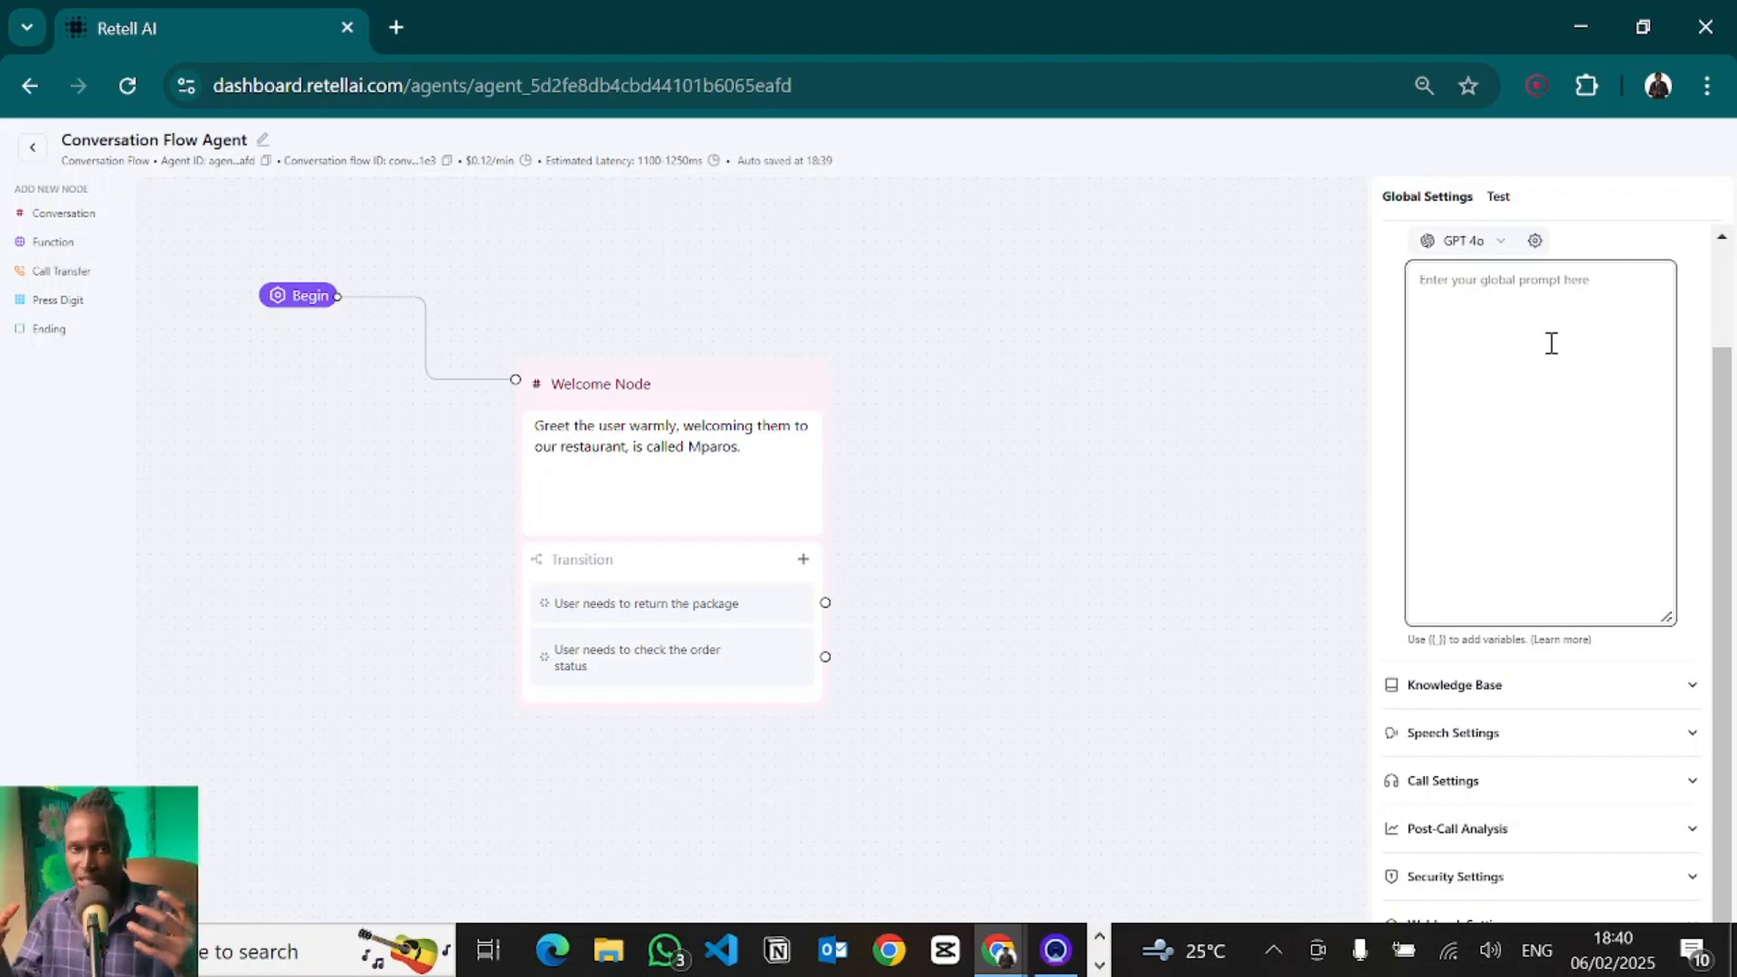
- Run an audio test call of the agent and end the call
{"action": "left_click", "coordinate": [1508, 202]}
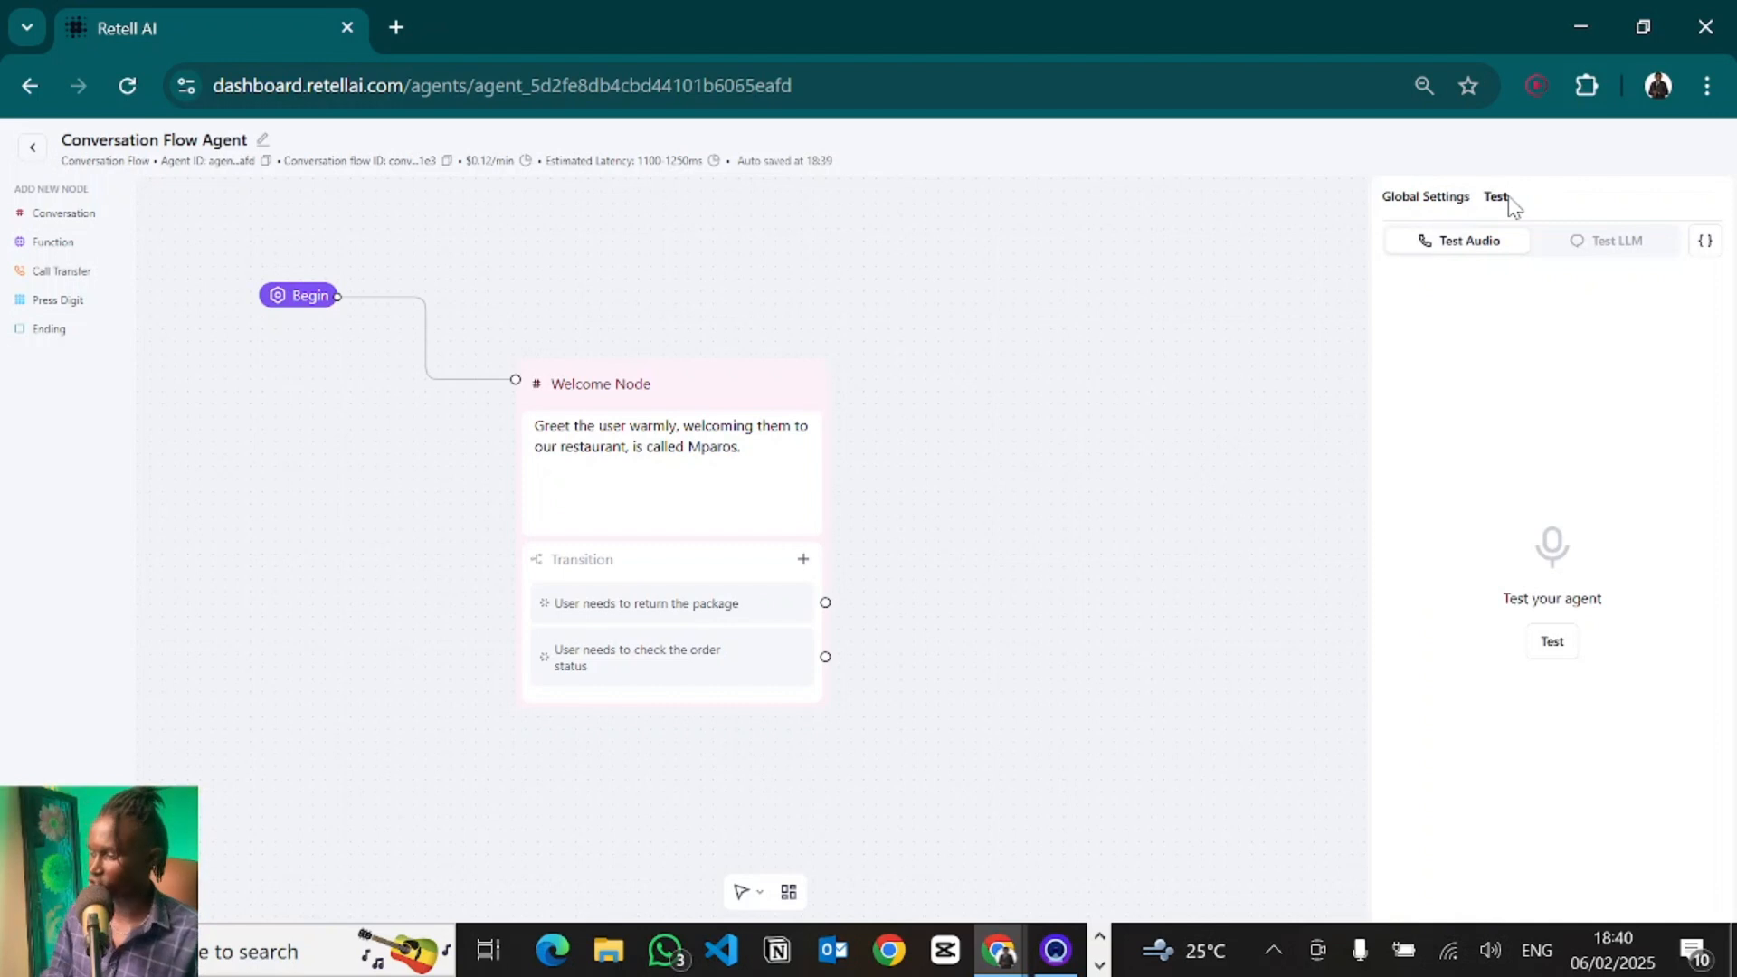
{"action": "left_click", "coordinate": [1553, 642]}
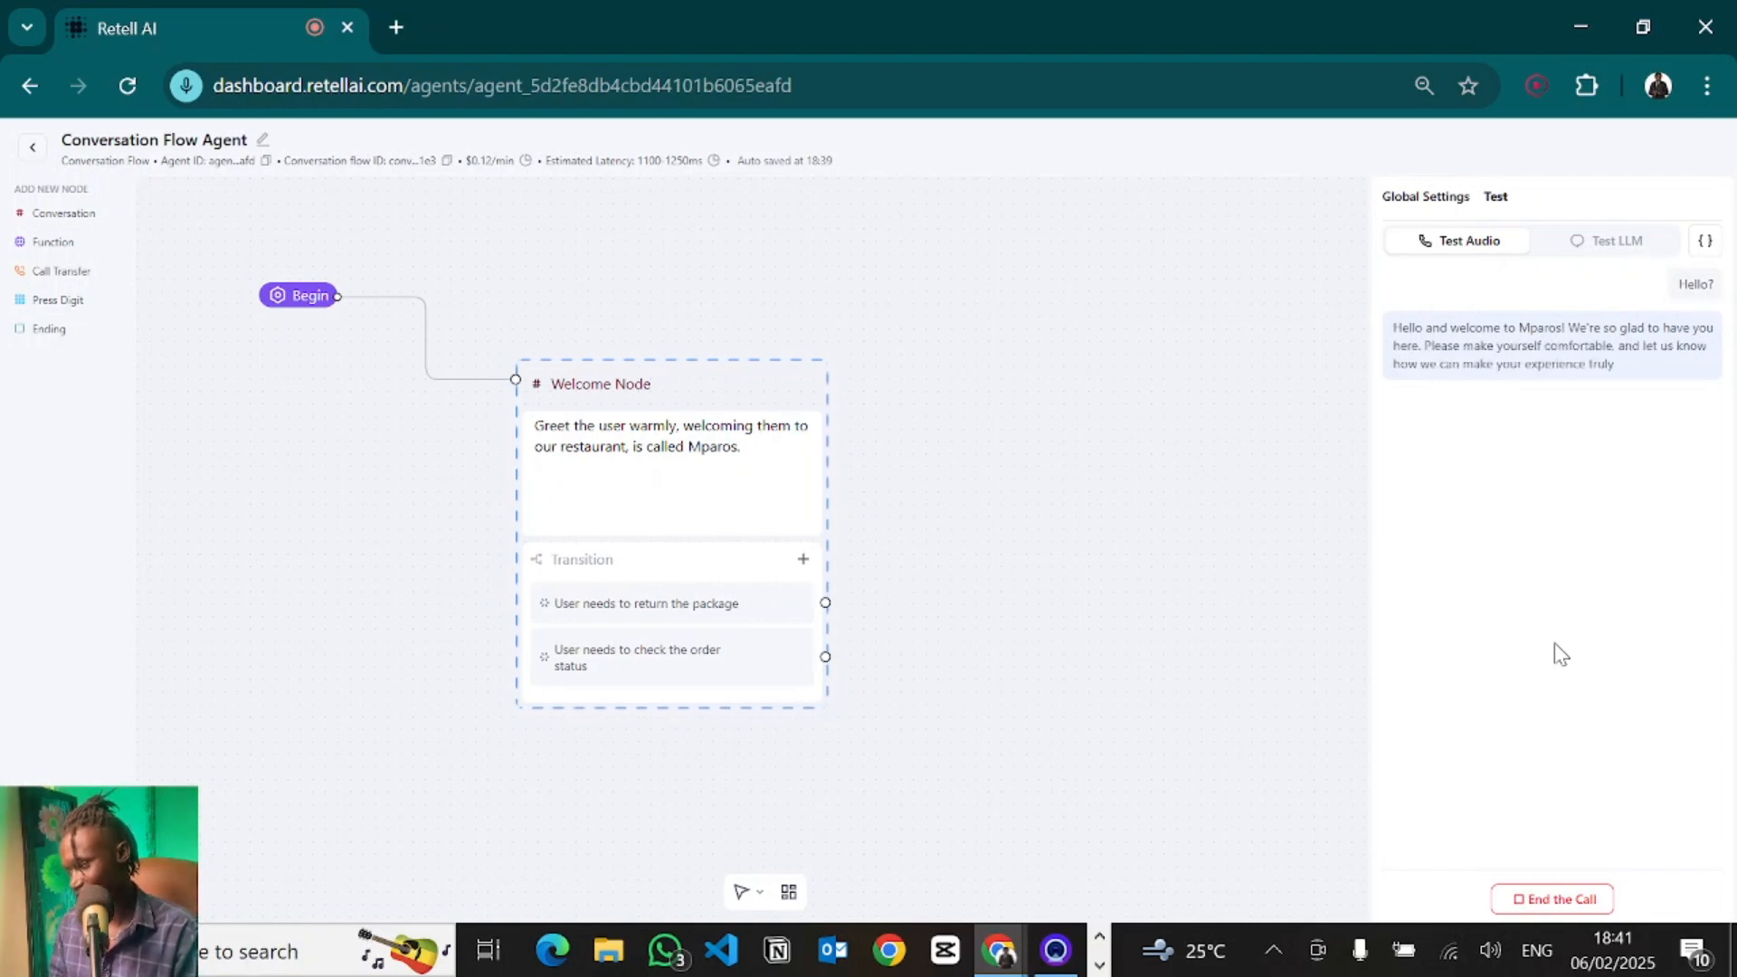
{"action": "left_click", "coordinate": [1552, 899]}
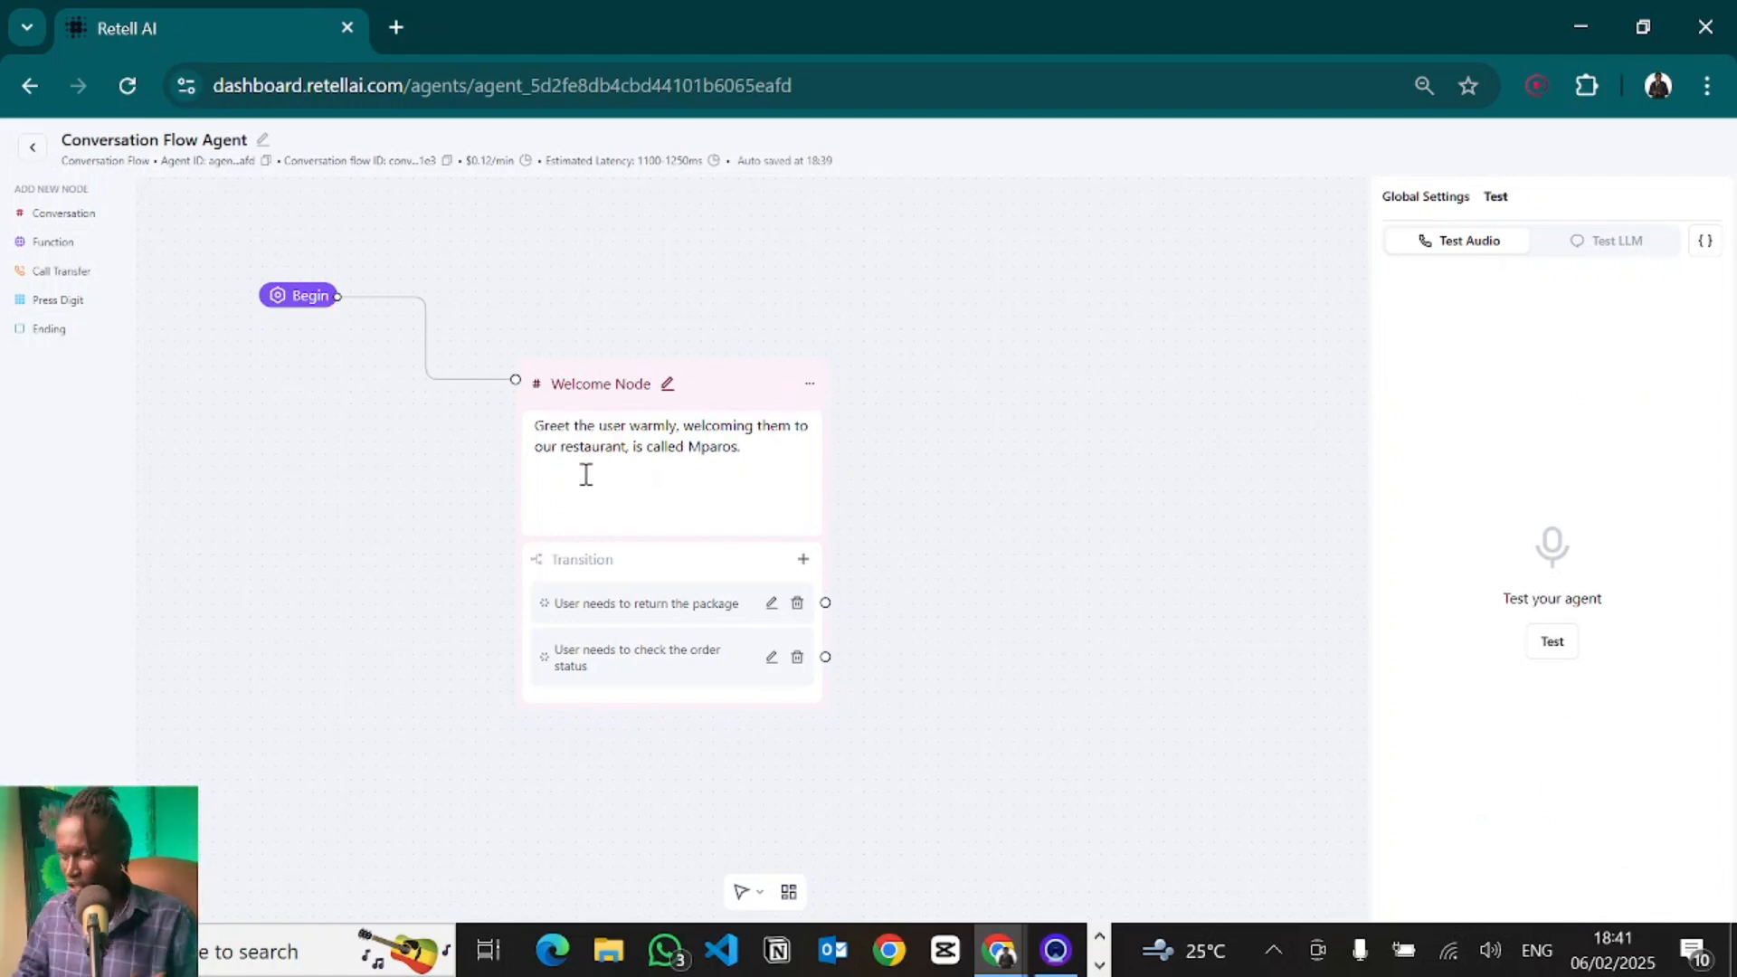
- Switch the Welcome Node to Static Sentence mode and run another audio test call, then end it
{"action": "left_click", "coordinate": [710, 471]}
{"action": "left_click", "coordinate": [636, 421]}
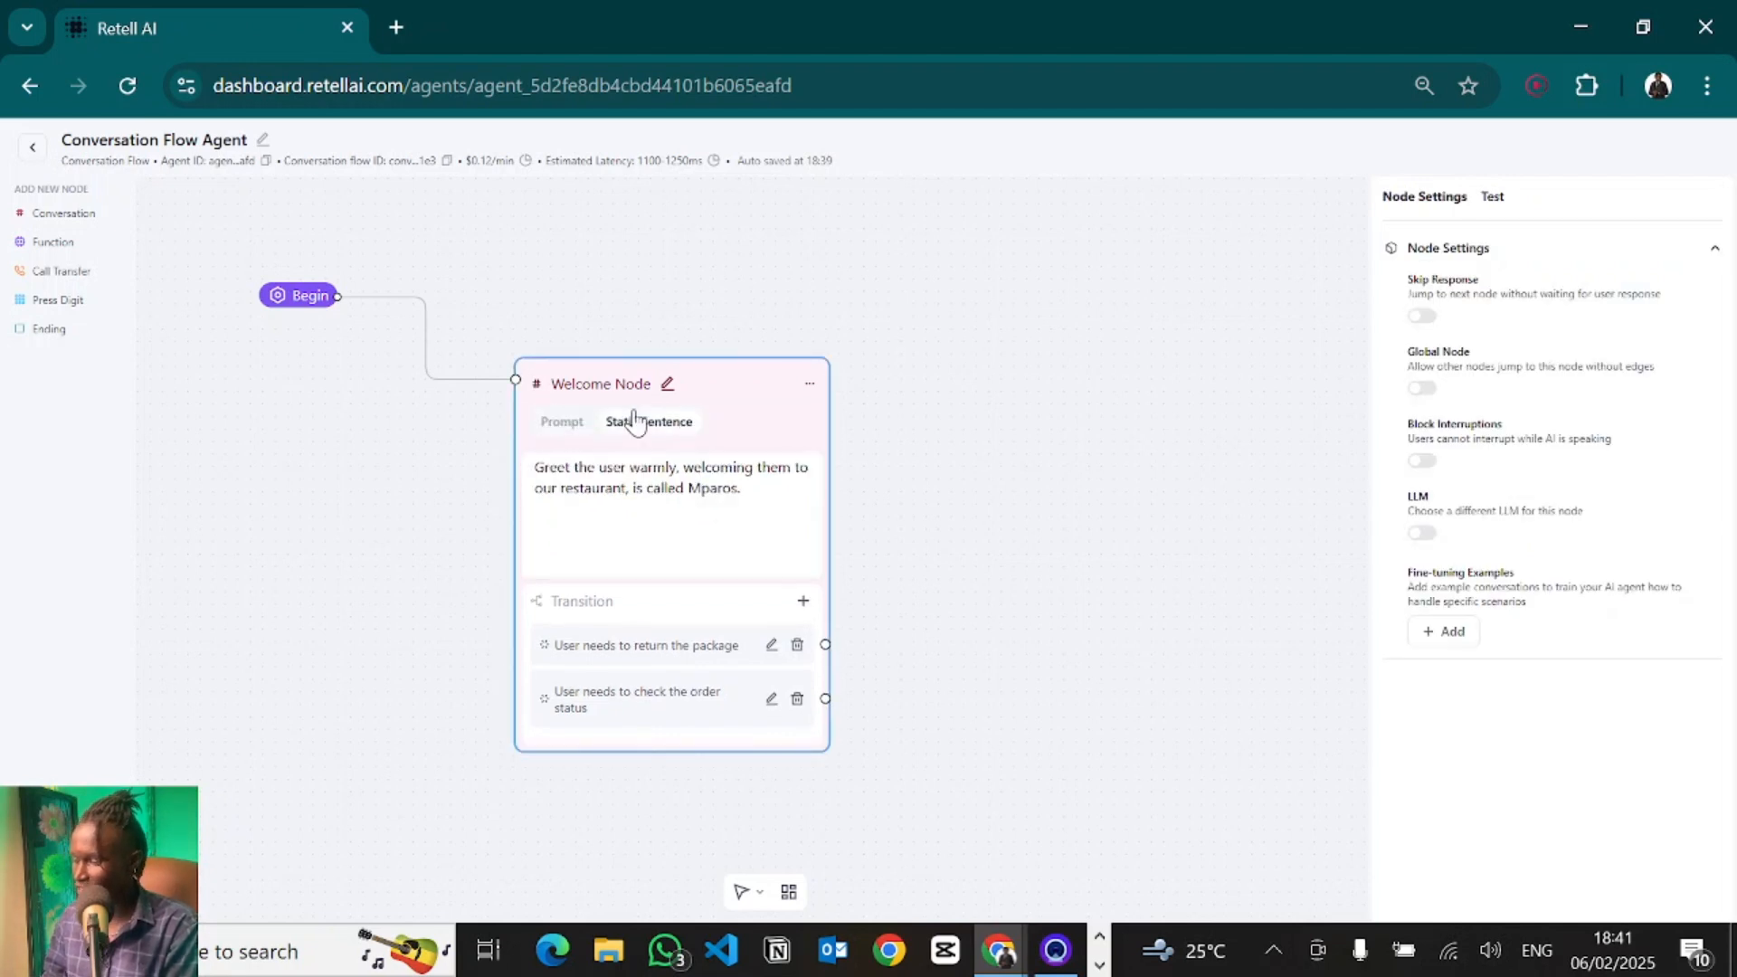
{"action": "left_click", "coordinate": [1495, 198]}
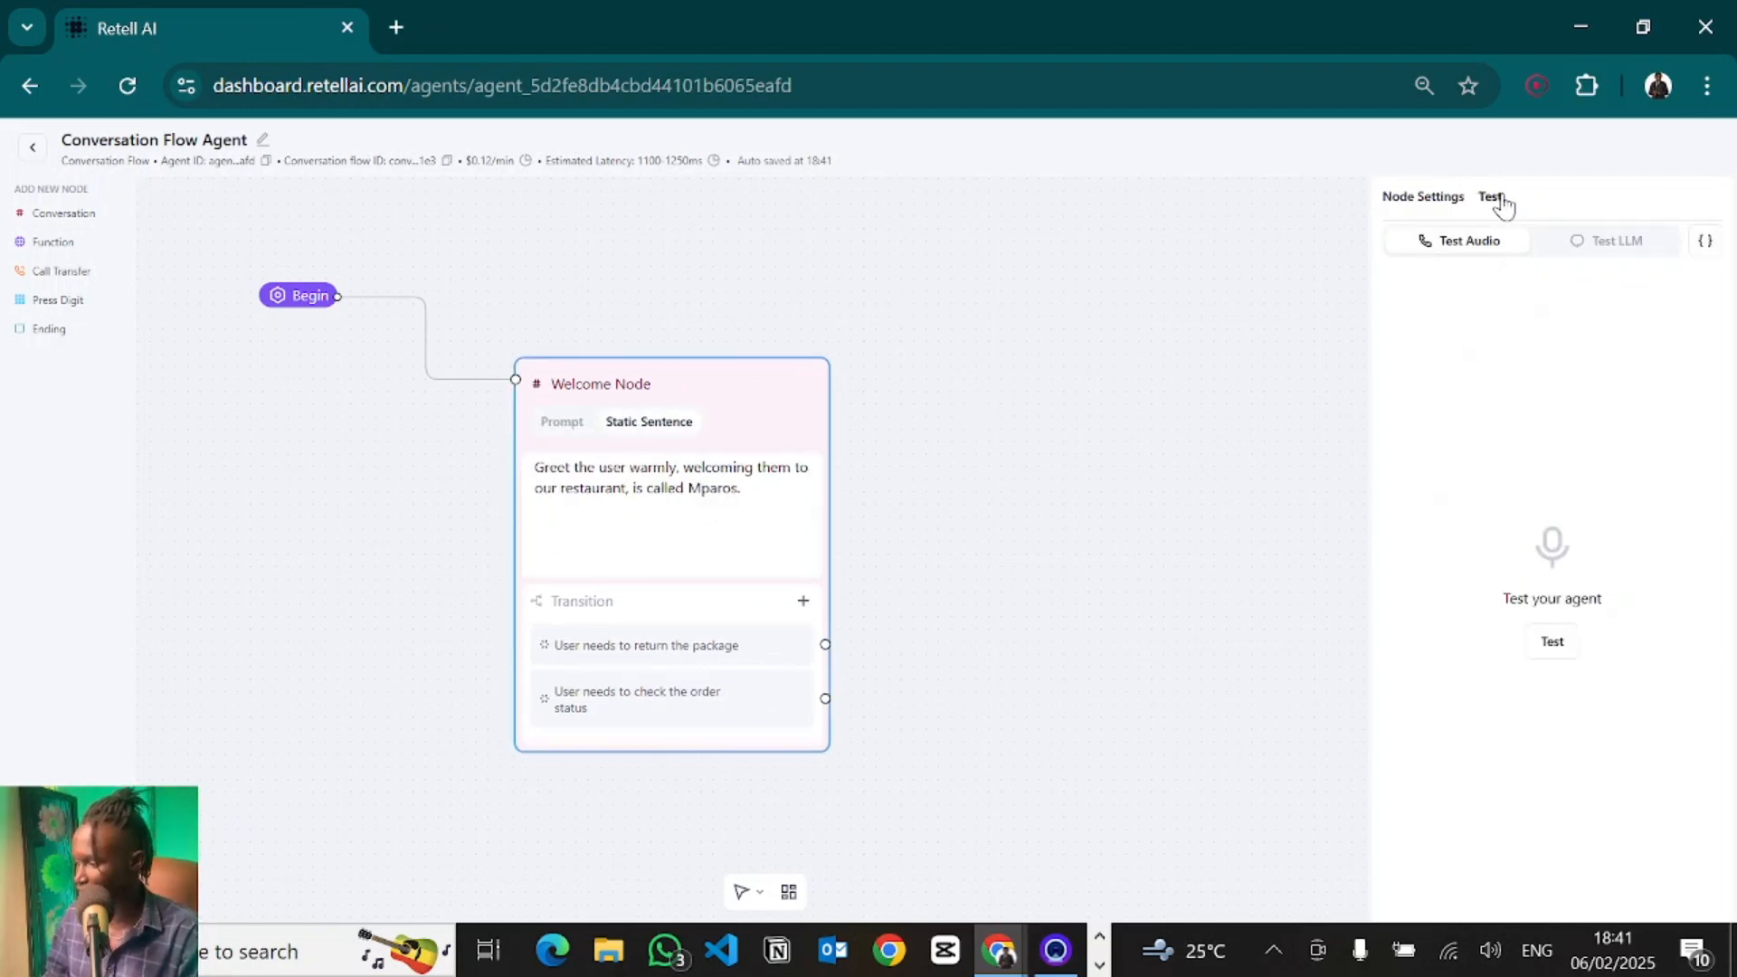
{"action": "left_click", "coordinate": [1558, 642]}
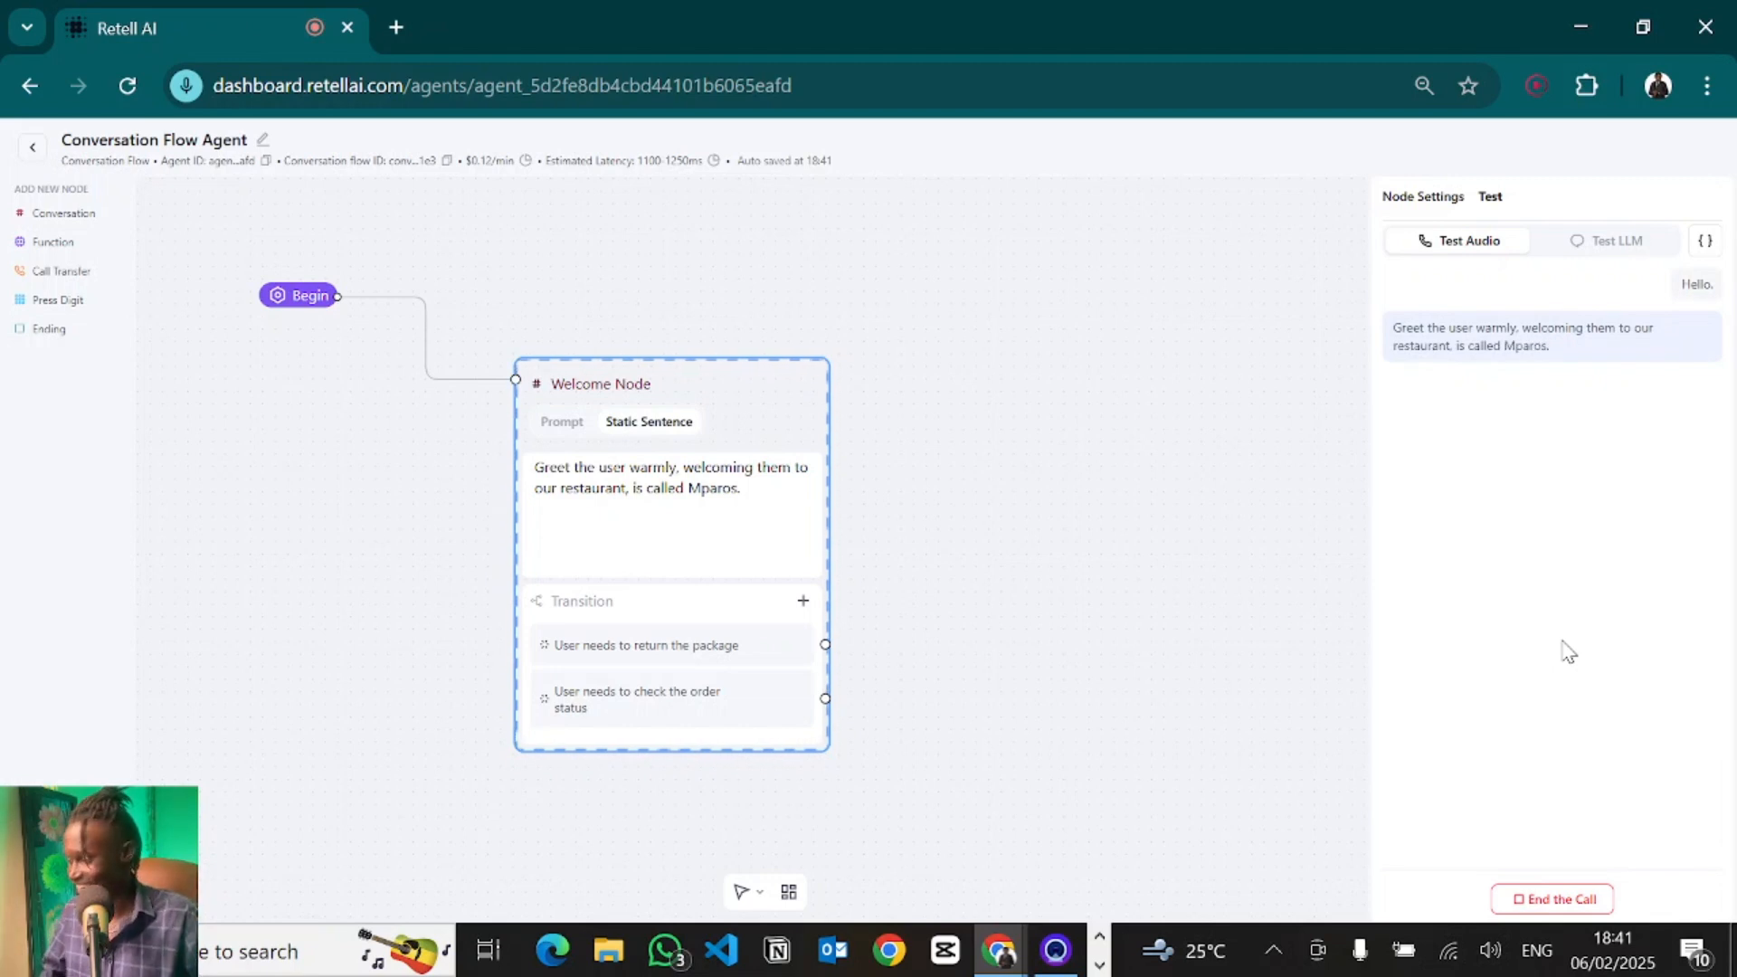
{"action": "left_click", "coordinate": [1549, 898]}
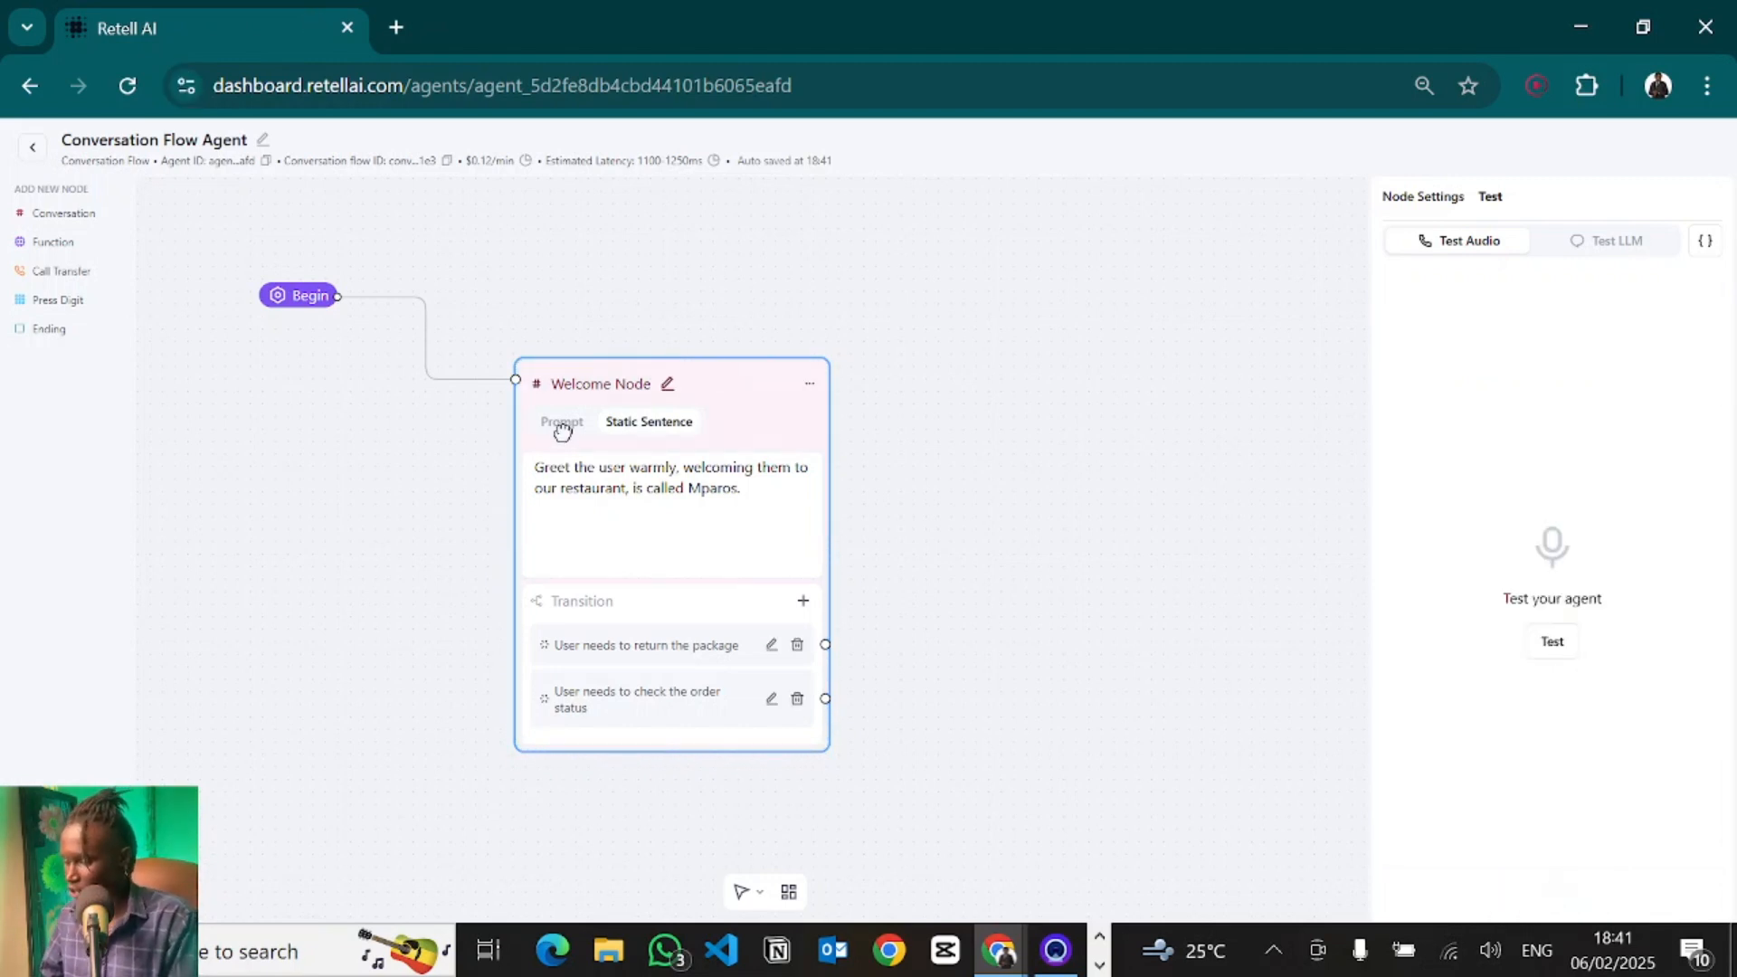
- Replace the Welcome Node's static sentence with "Hi welcome to Mparos, how may I assist you today."
{"action": "left_click", "coordinate": [667, 425]}
{"action": "left_click", "coordinate": [765, 482]}
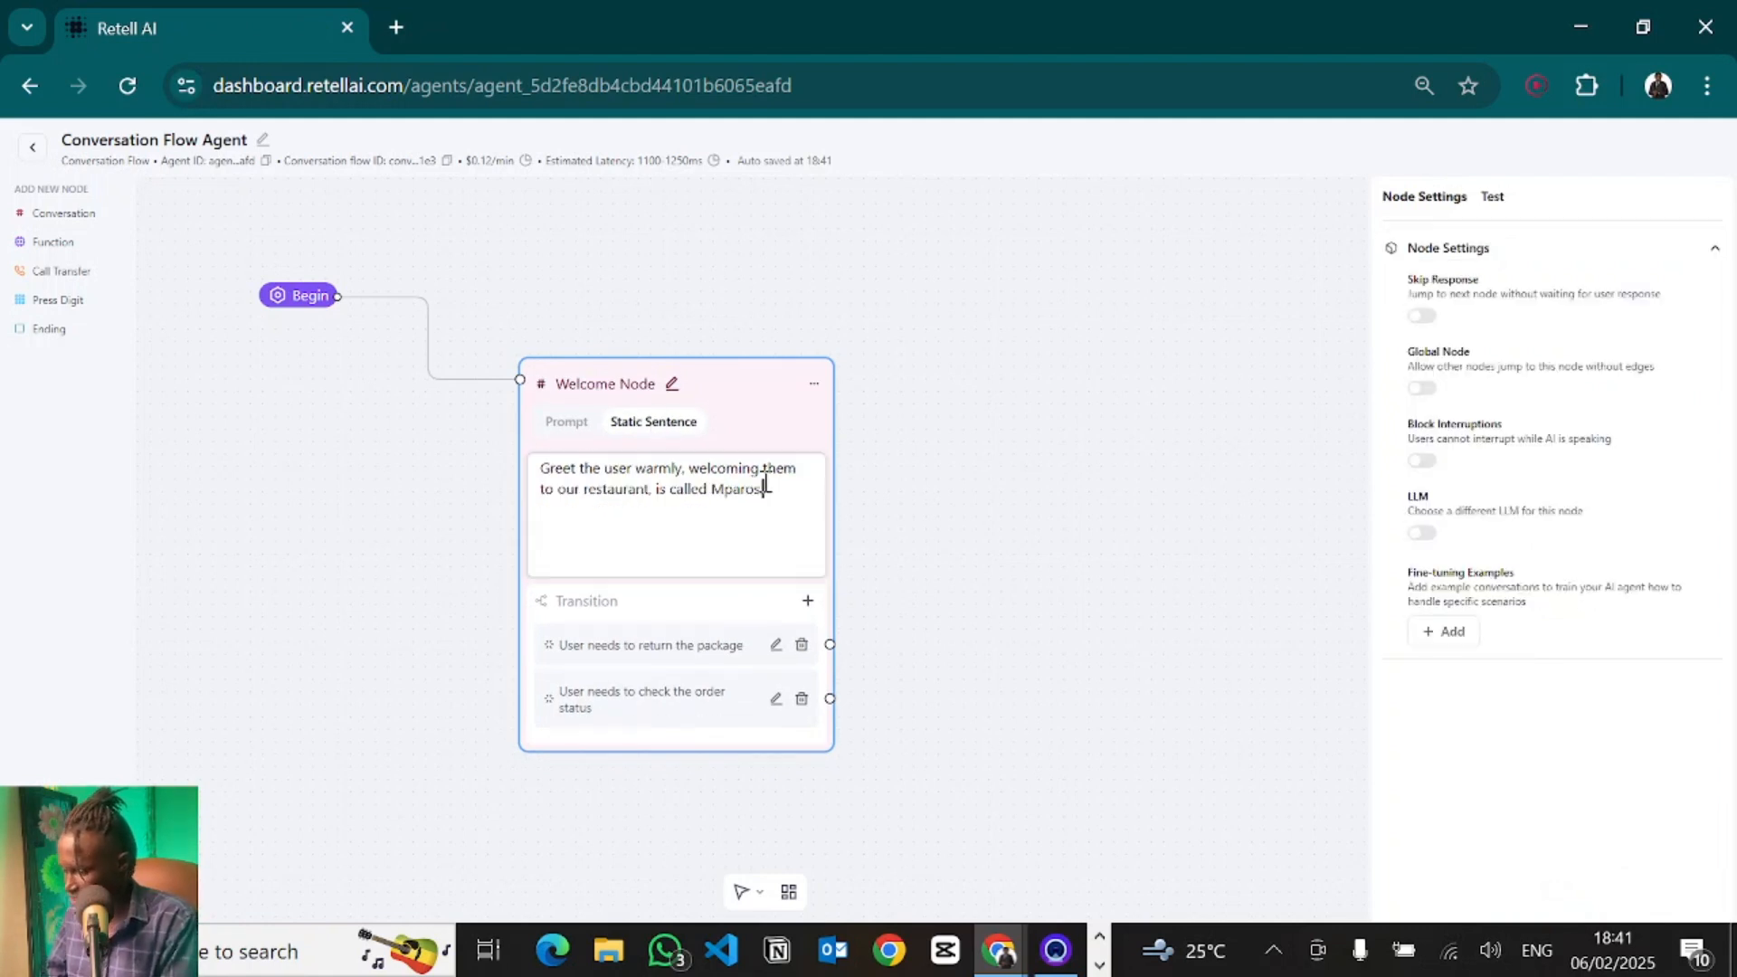
{"action": "key", "text": "ctrl+a"}
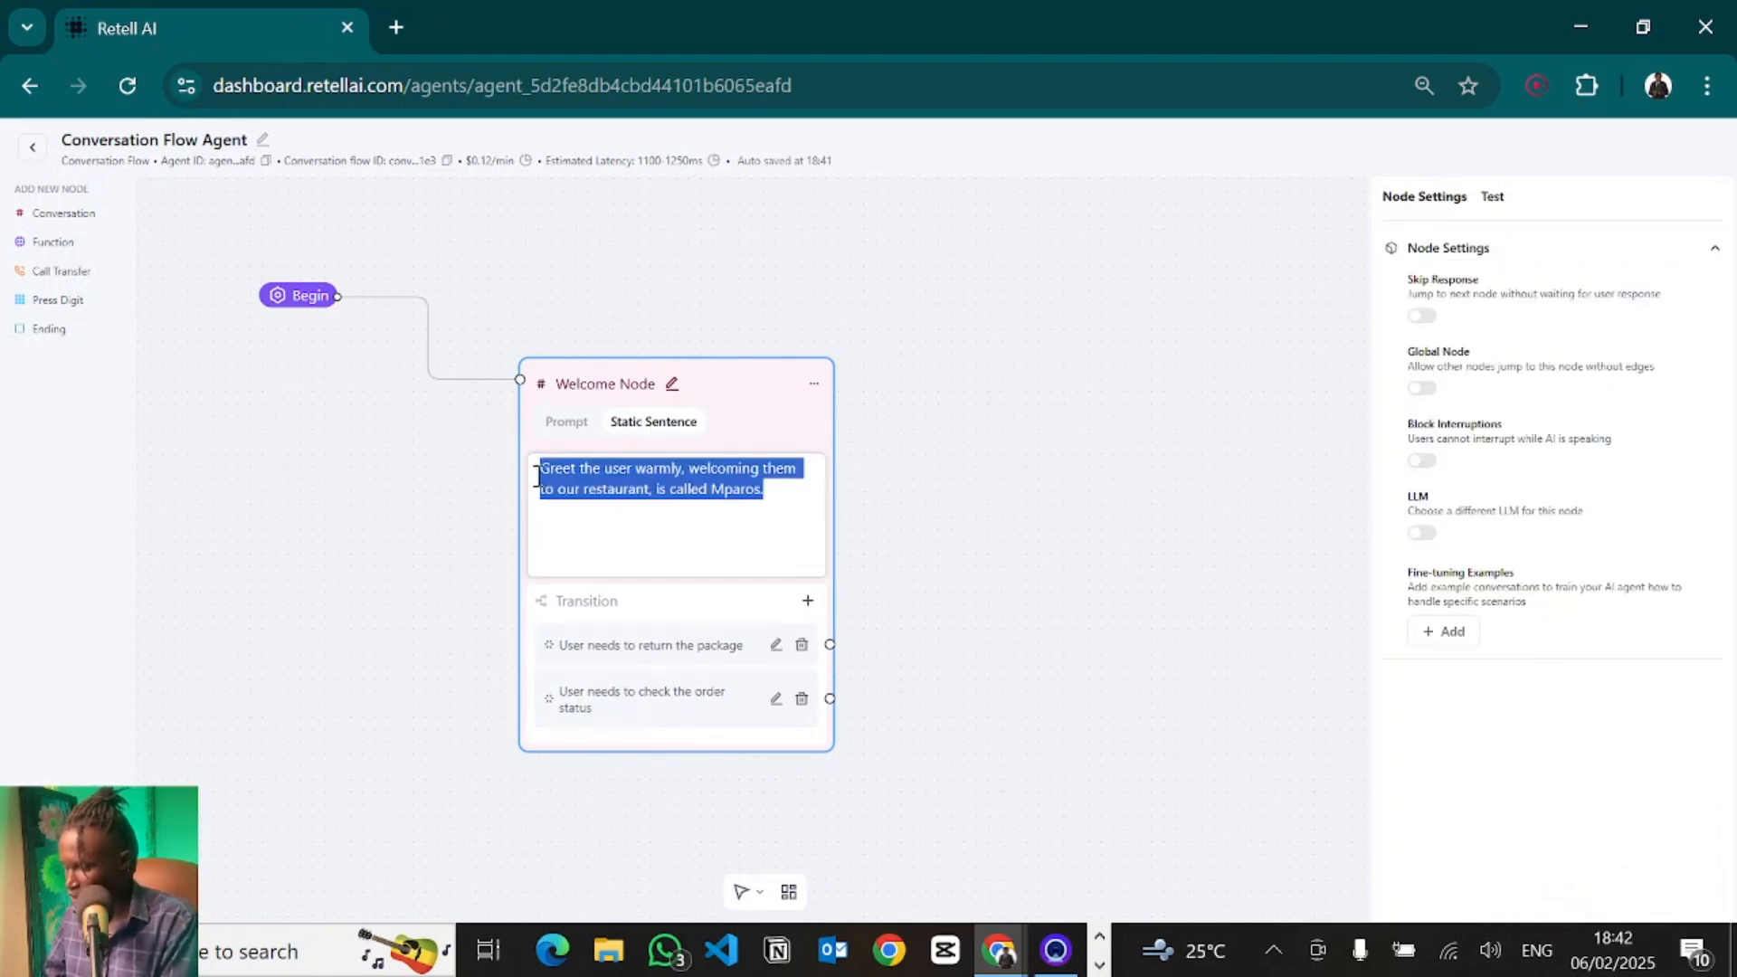
{"action": "type", "text": "Hi"}
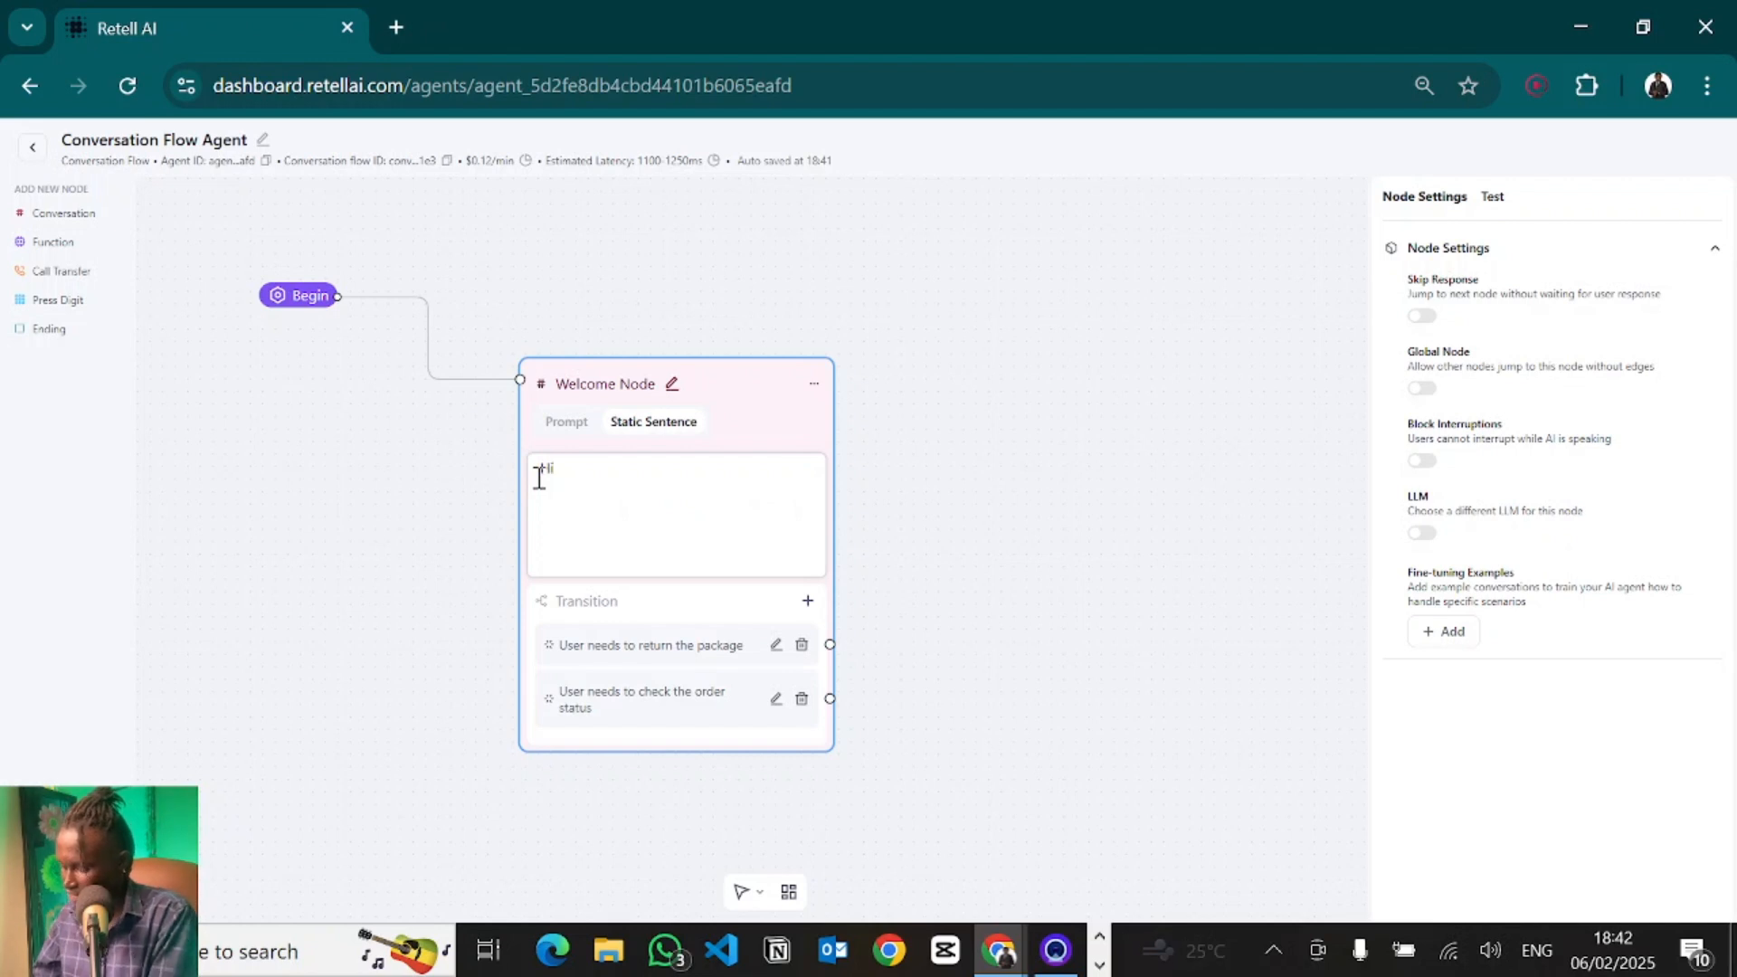
{"action": "type", "text": " welcome to Mparos, how ma"}
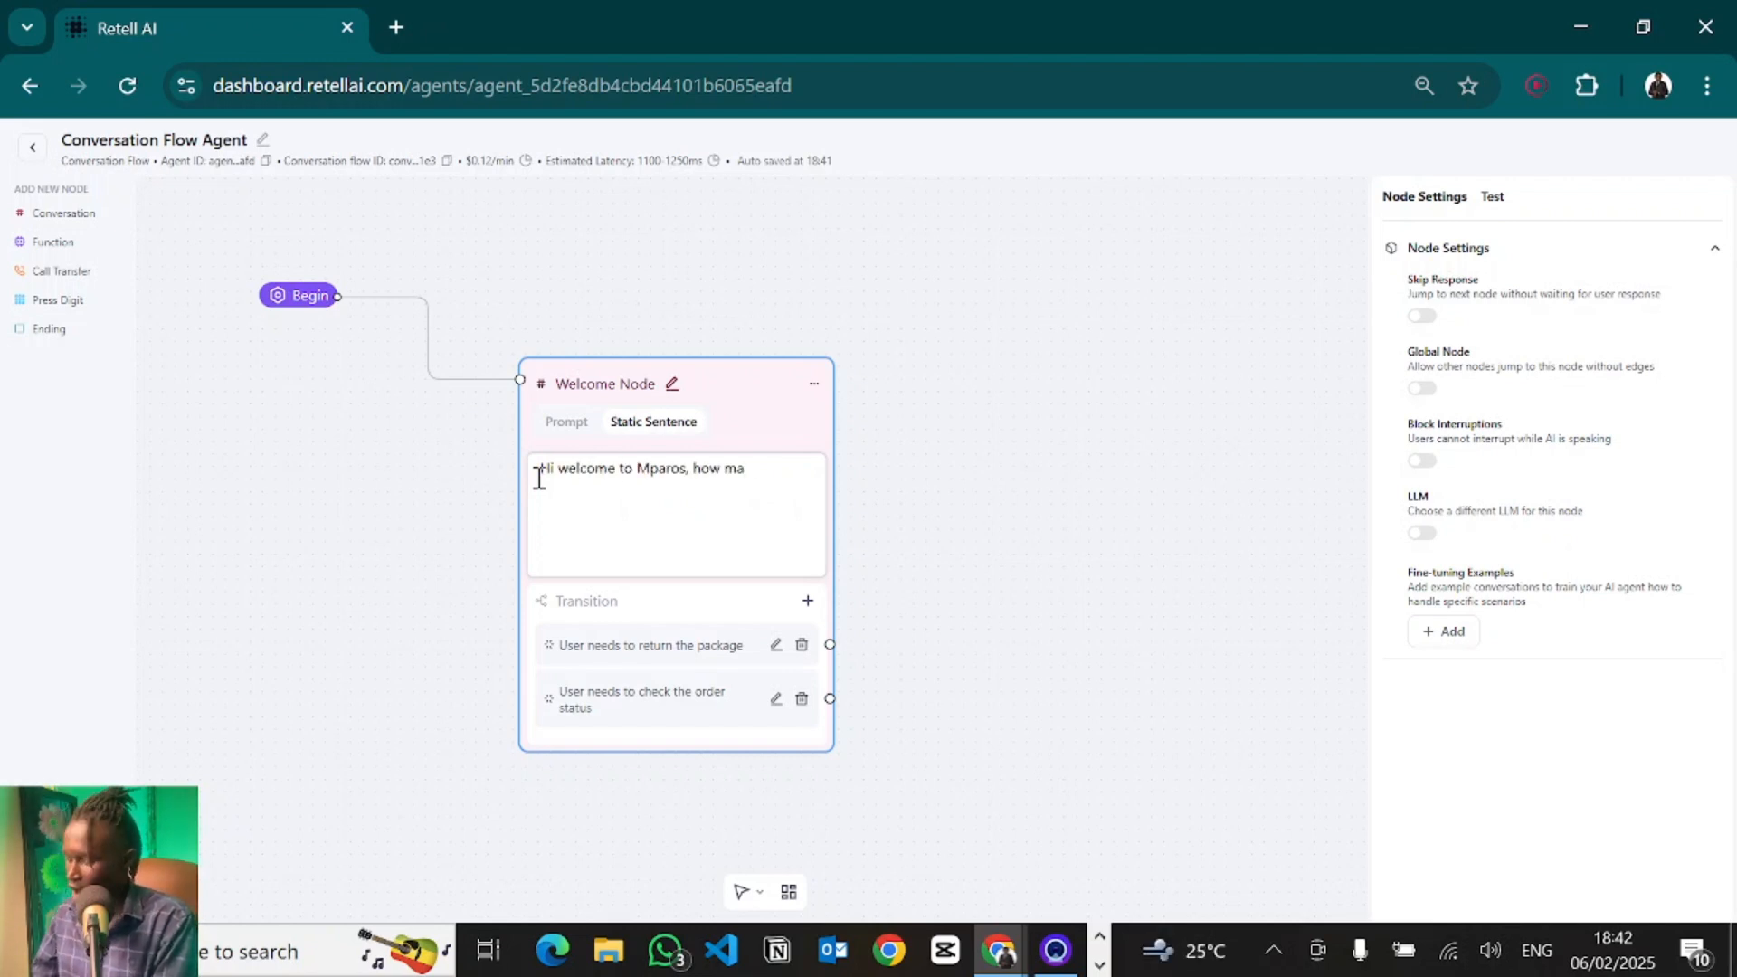
{"action": "type", "text": "y I assist y"}
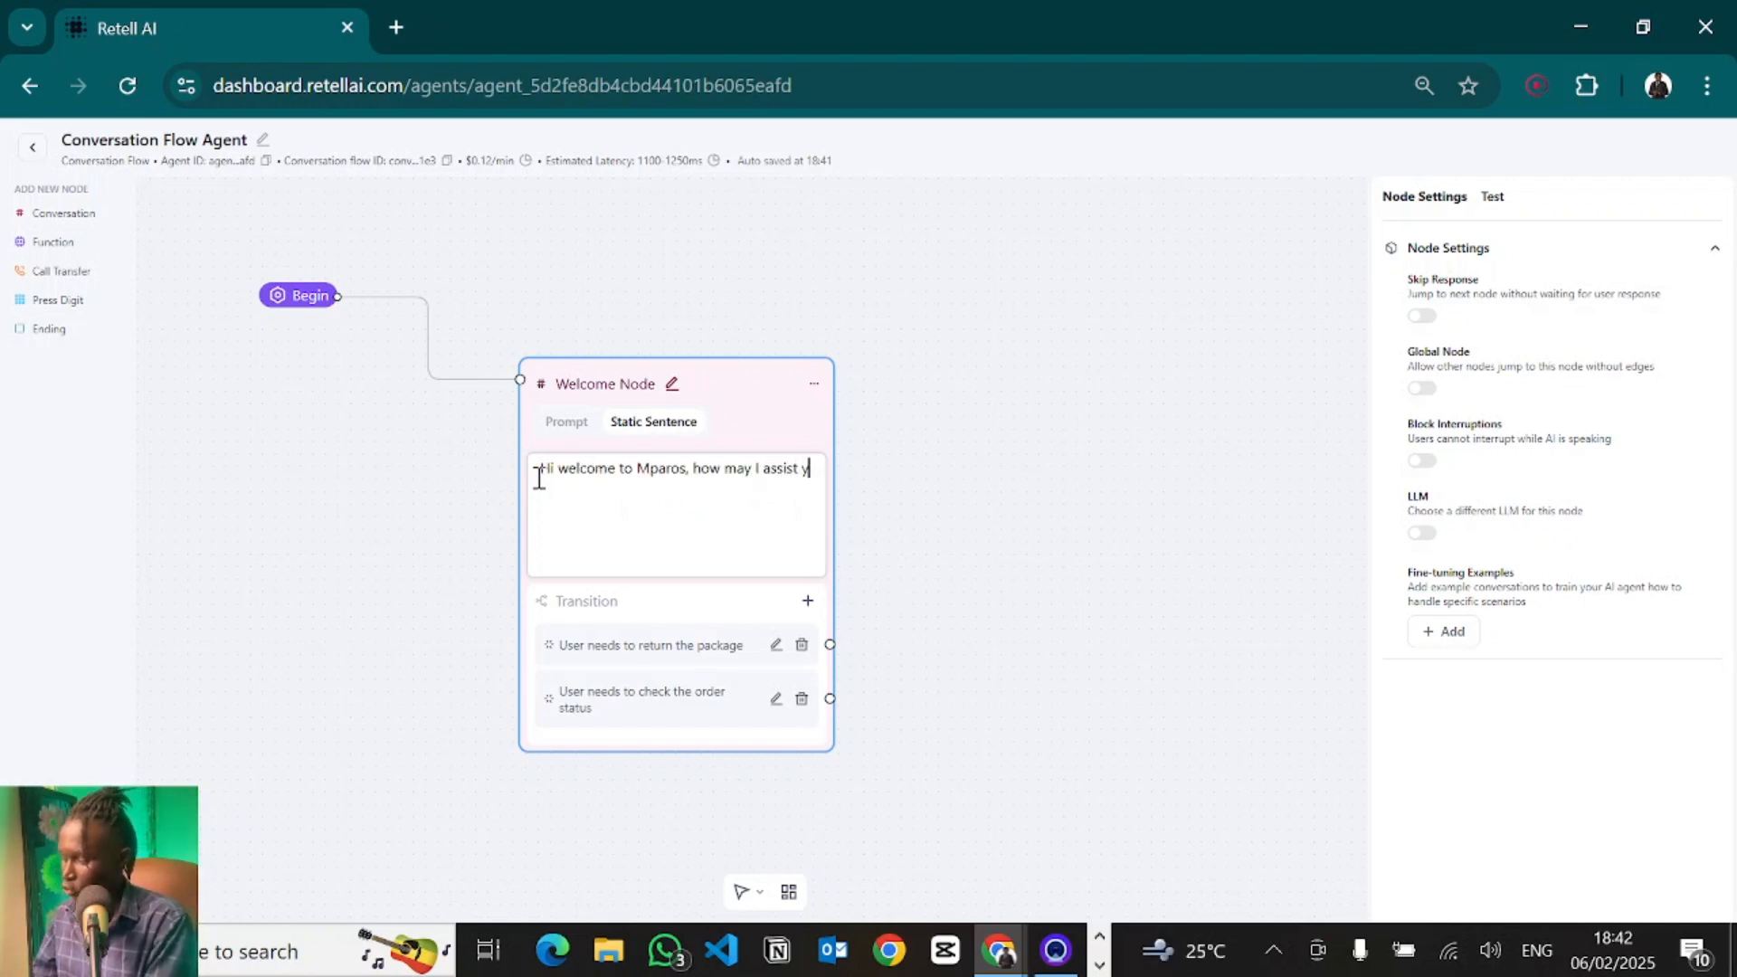
{"action": "type", "text": "ou ioday."}
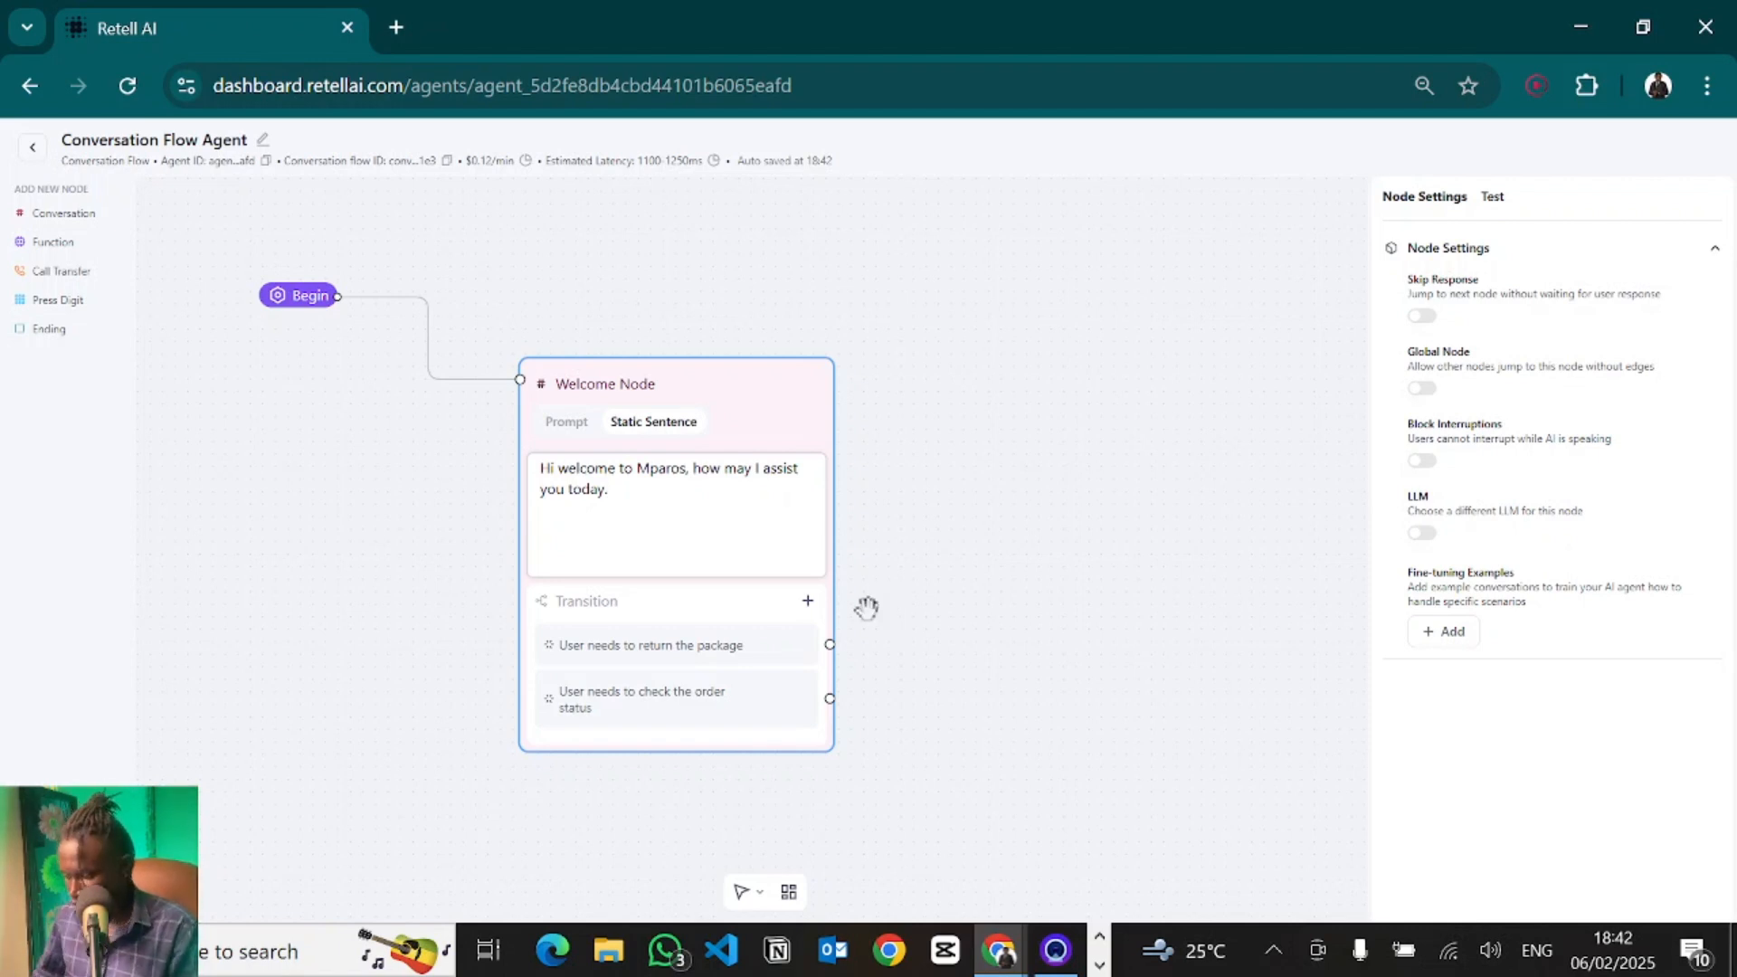
- Rewrite the Welcome Node's first transition condition as "User wants to make an order."
{"action": "left_click", "coordinate": [619, 645]}
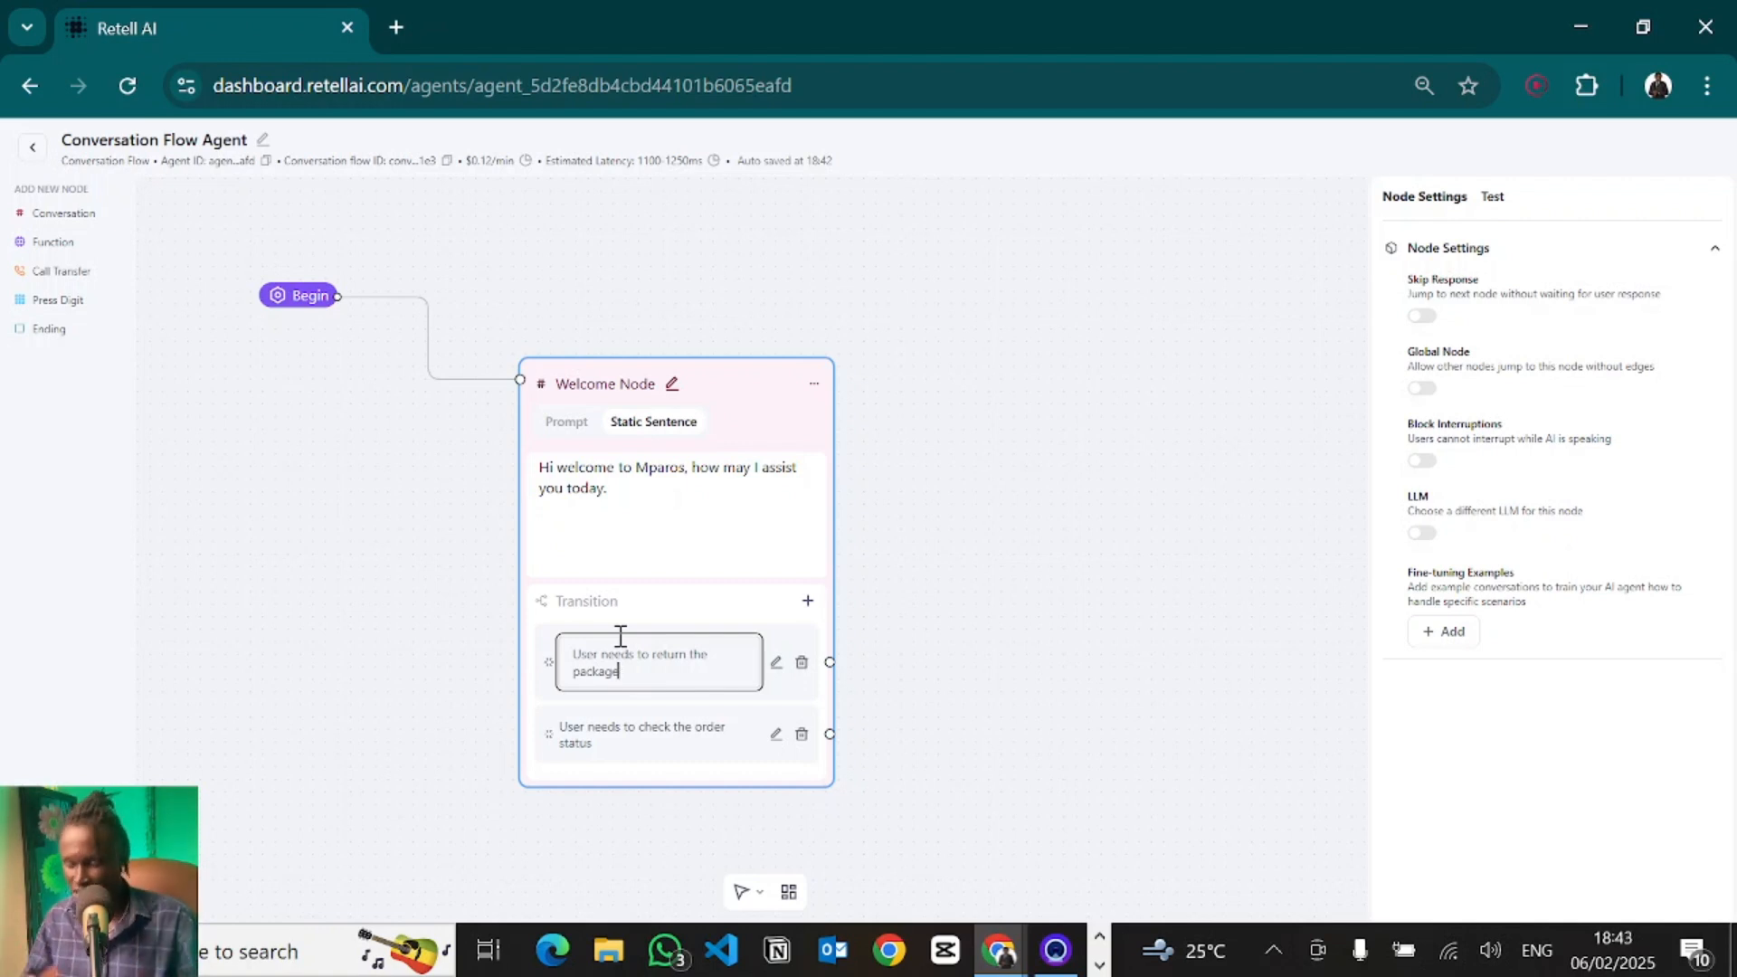
{"action": "left_click_drag", "start_coordinate": [651, 670], "coordinate": [559, 660]}
{"action": "type", "text": "User"}
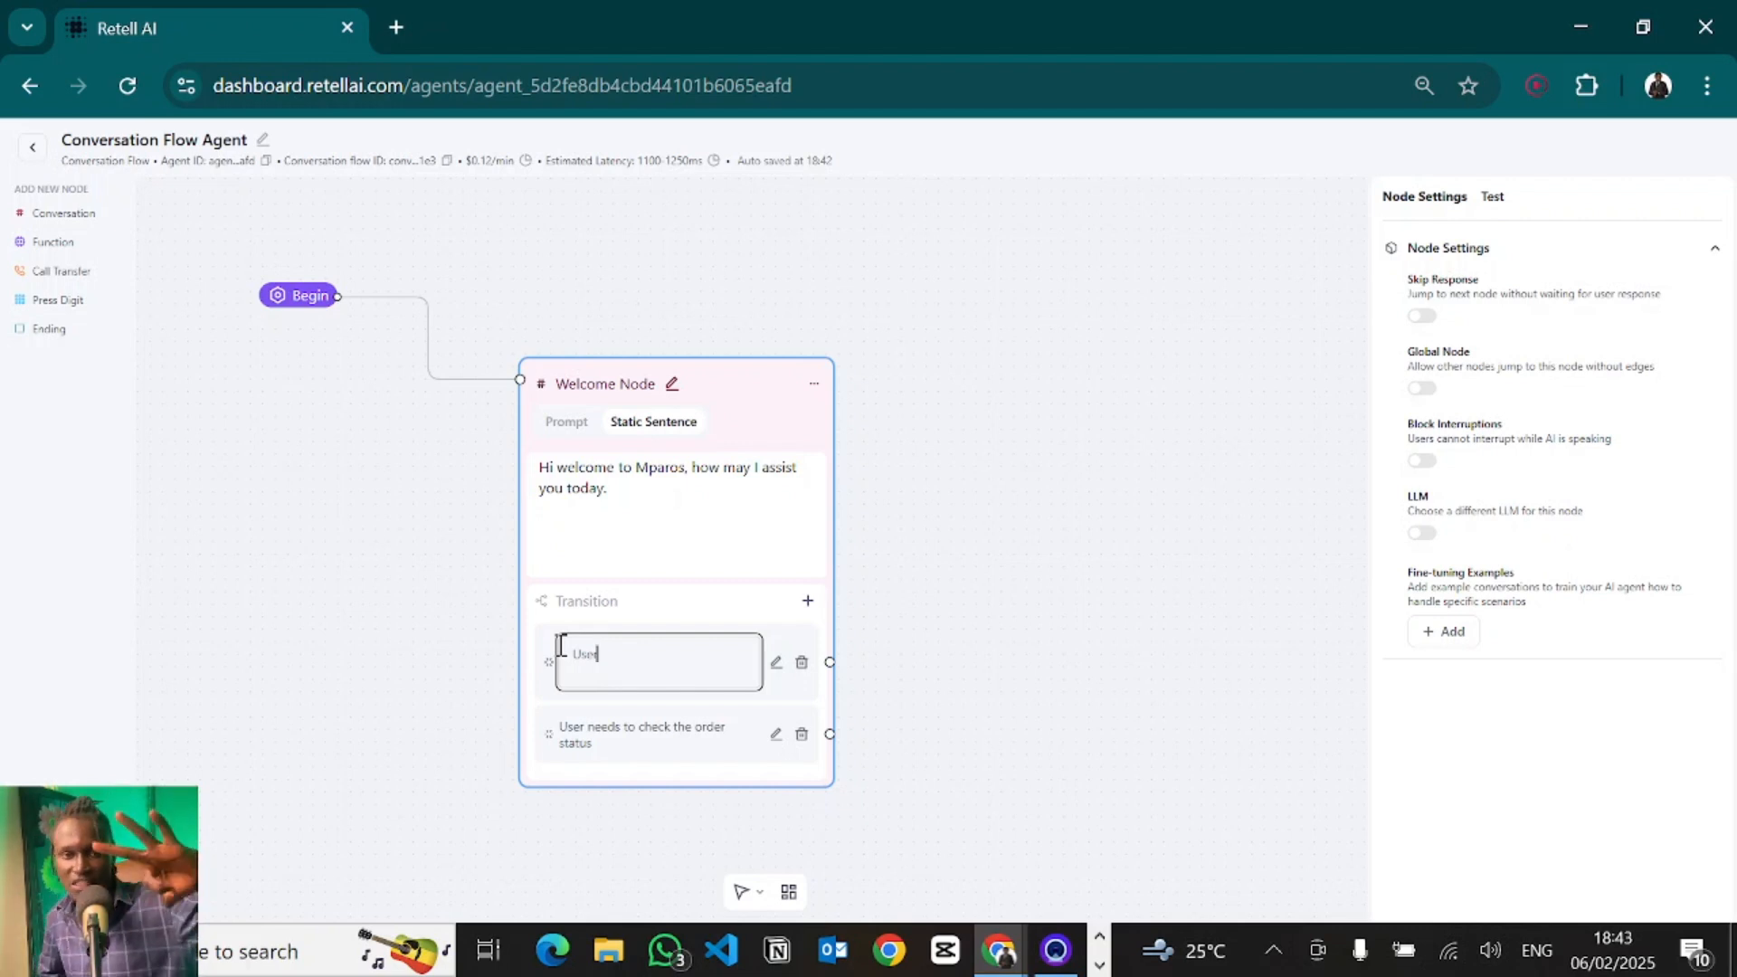
{"action": "type", "text": "wants"}
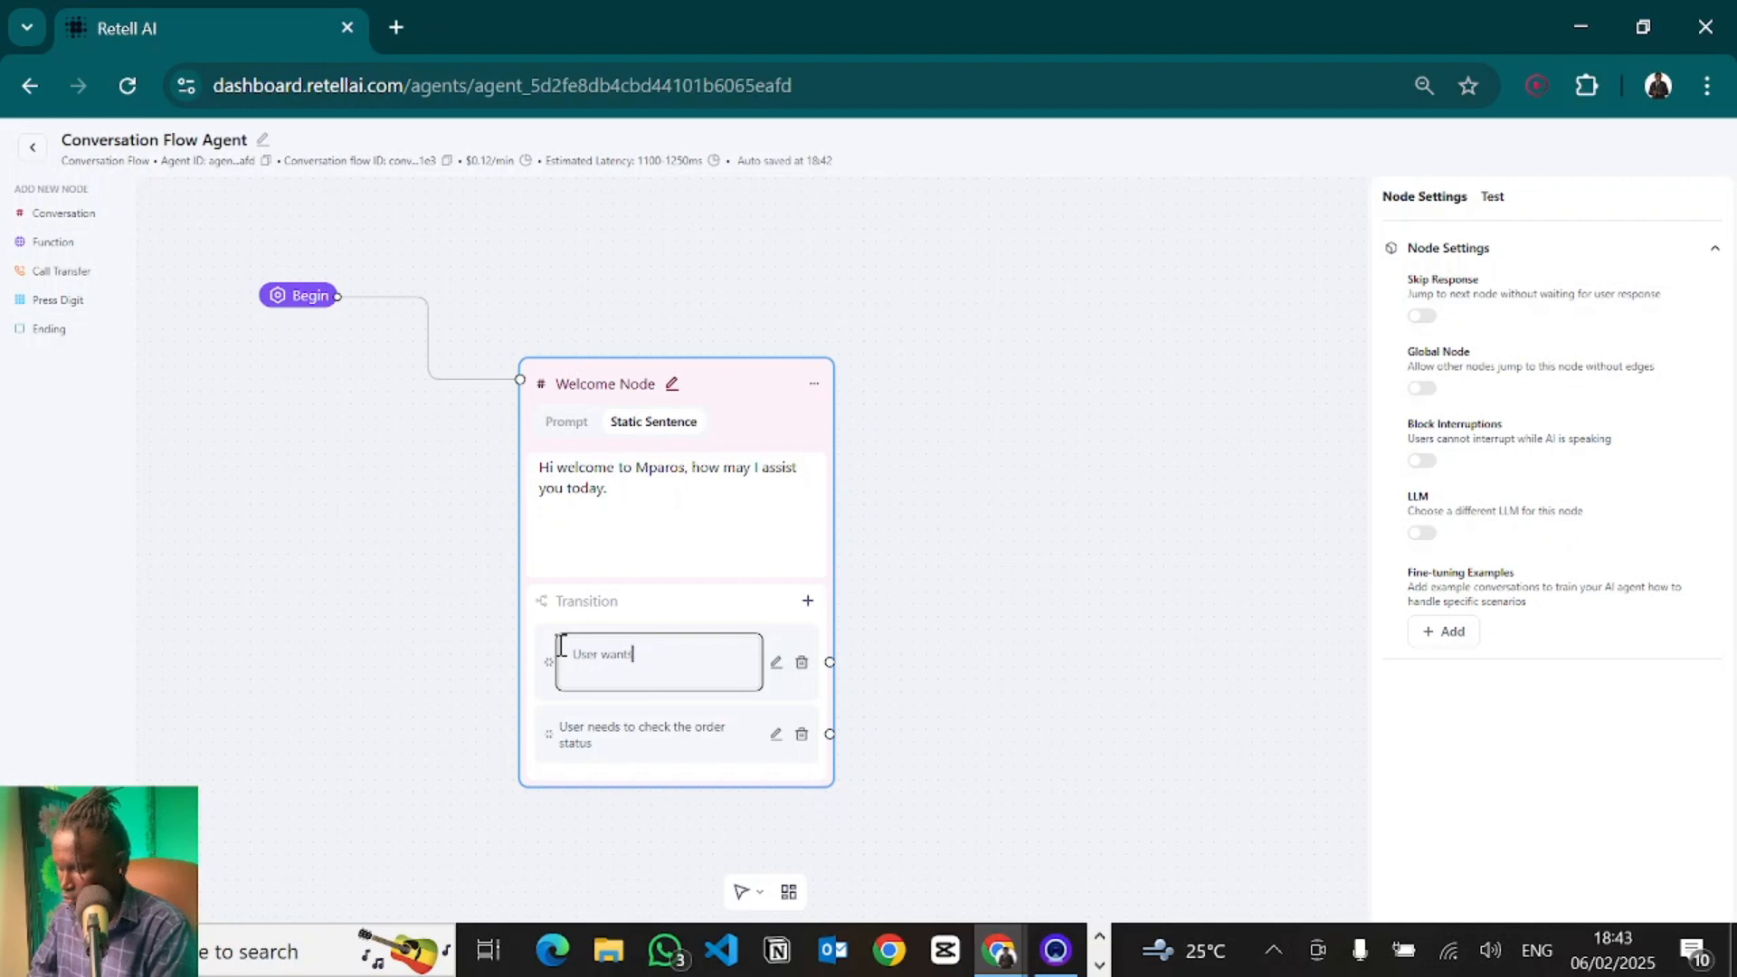
{"action": "type", "text": " to make an order."}
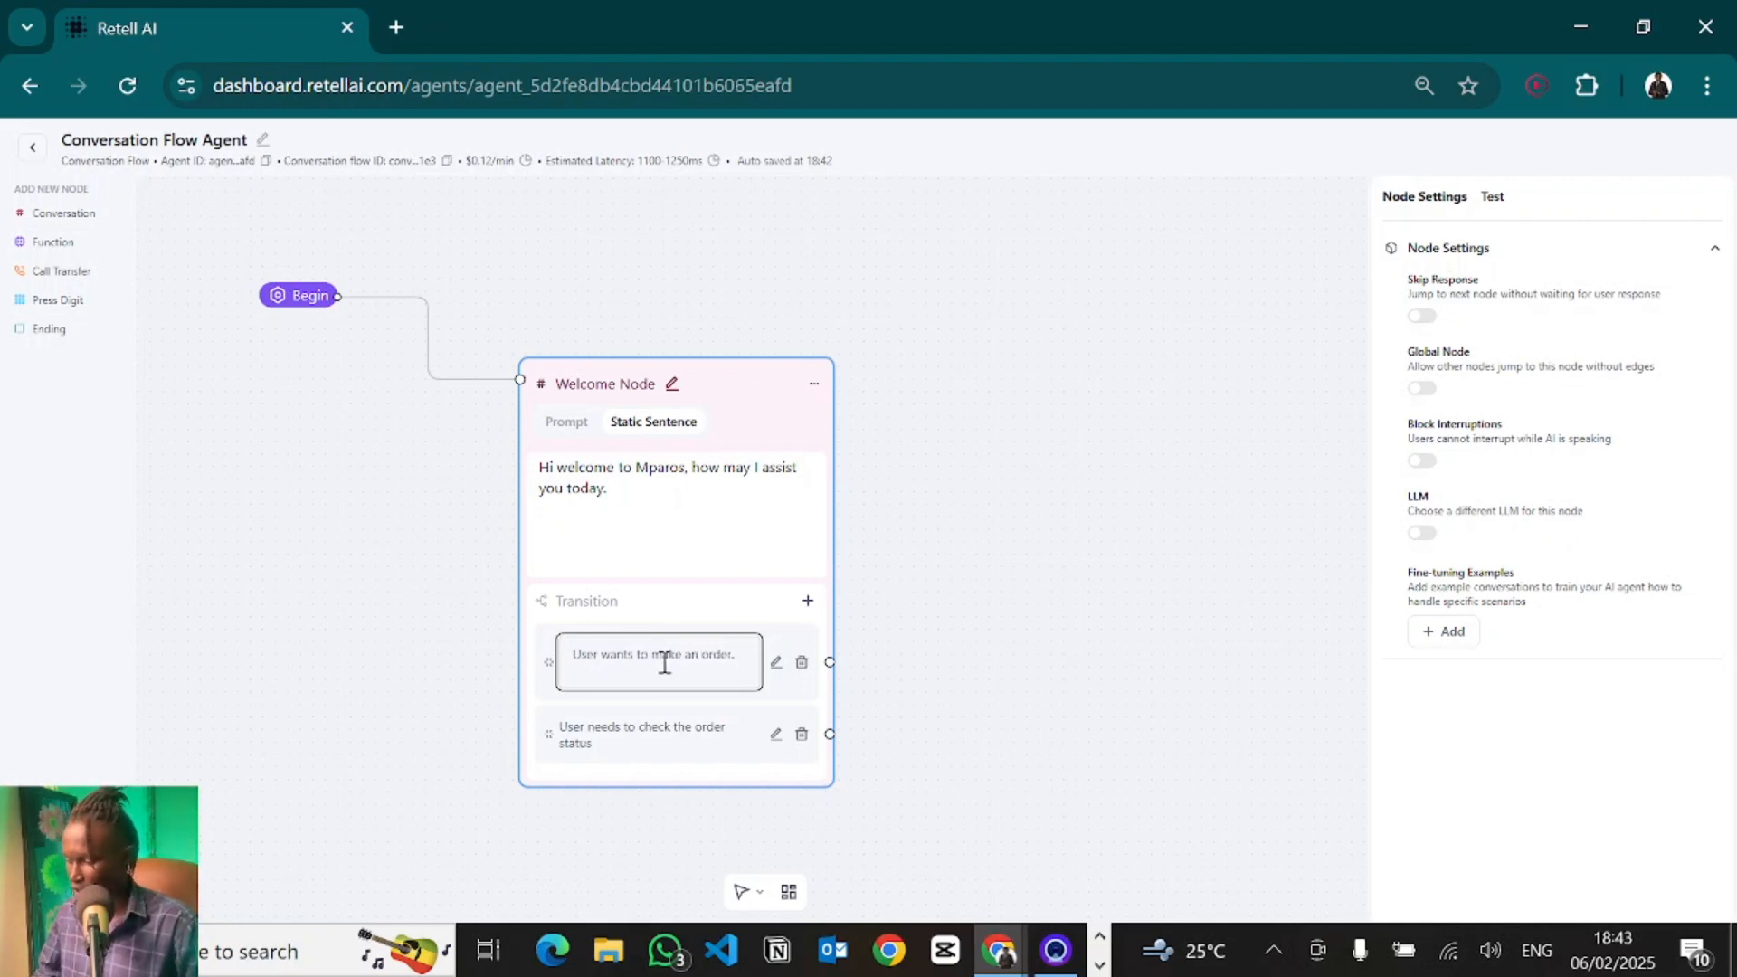
{"action": "left_click", "coordinate": [899, 648]}
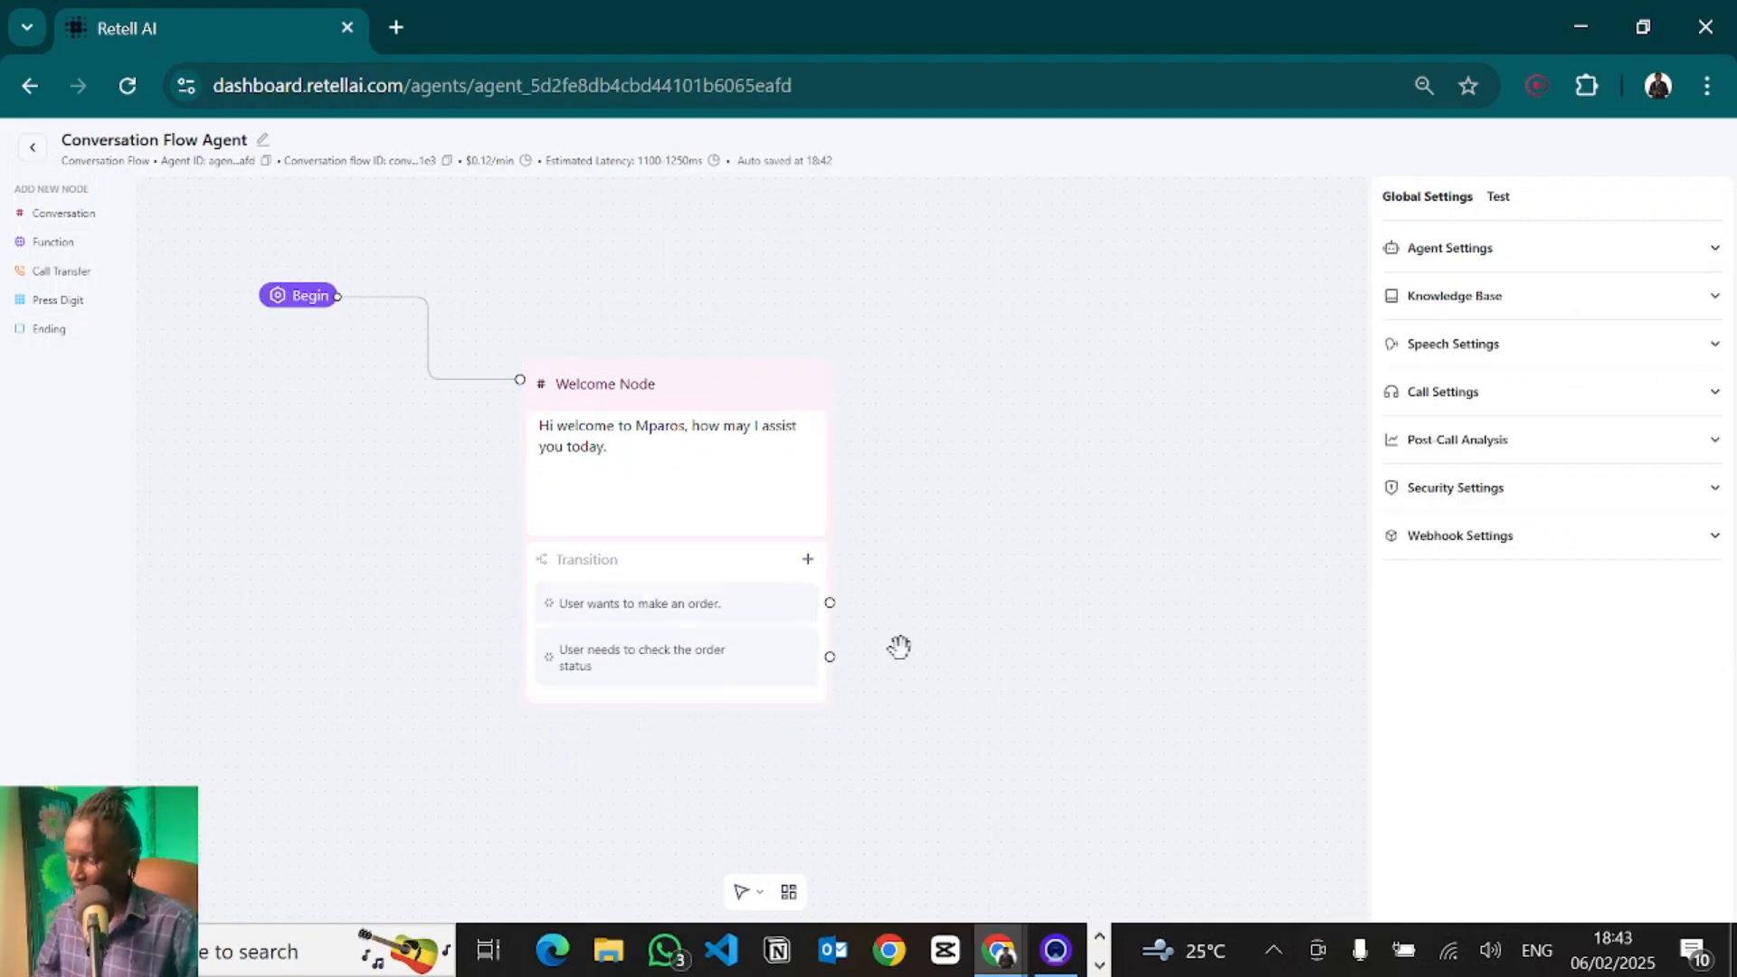
- Rewrite the second transition condition as "User wants to make a reservation."
{"action": "left_click", "coordinate": [620, 668]}
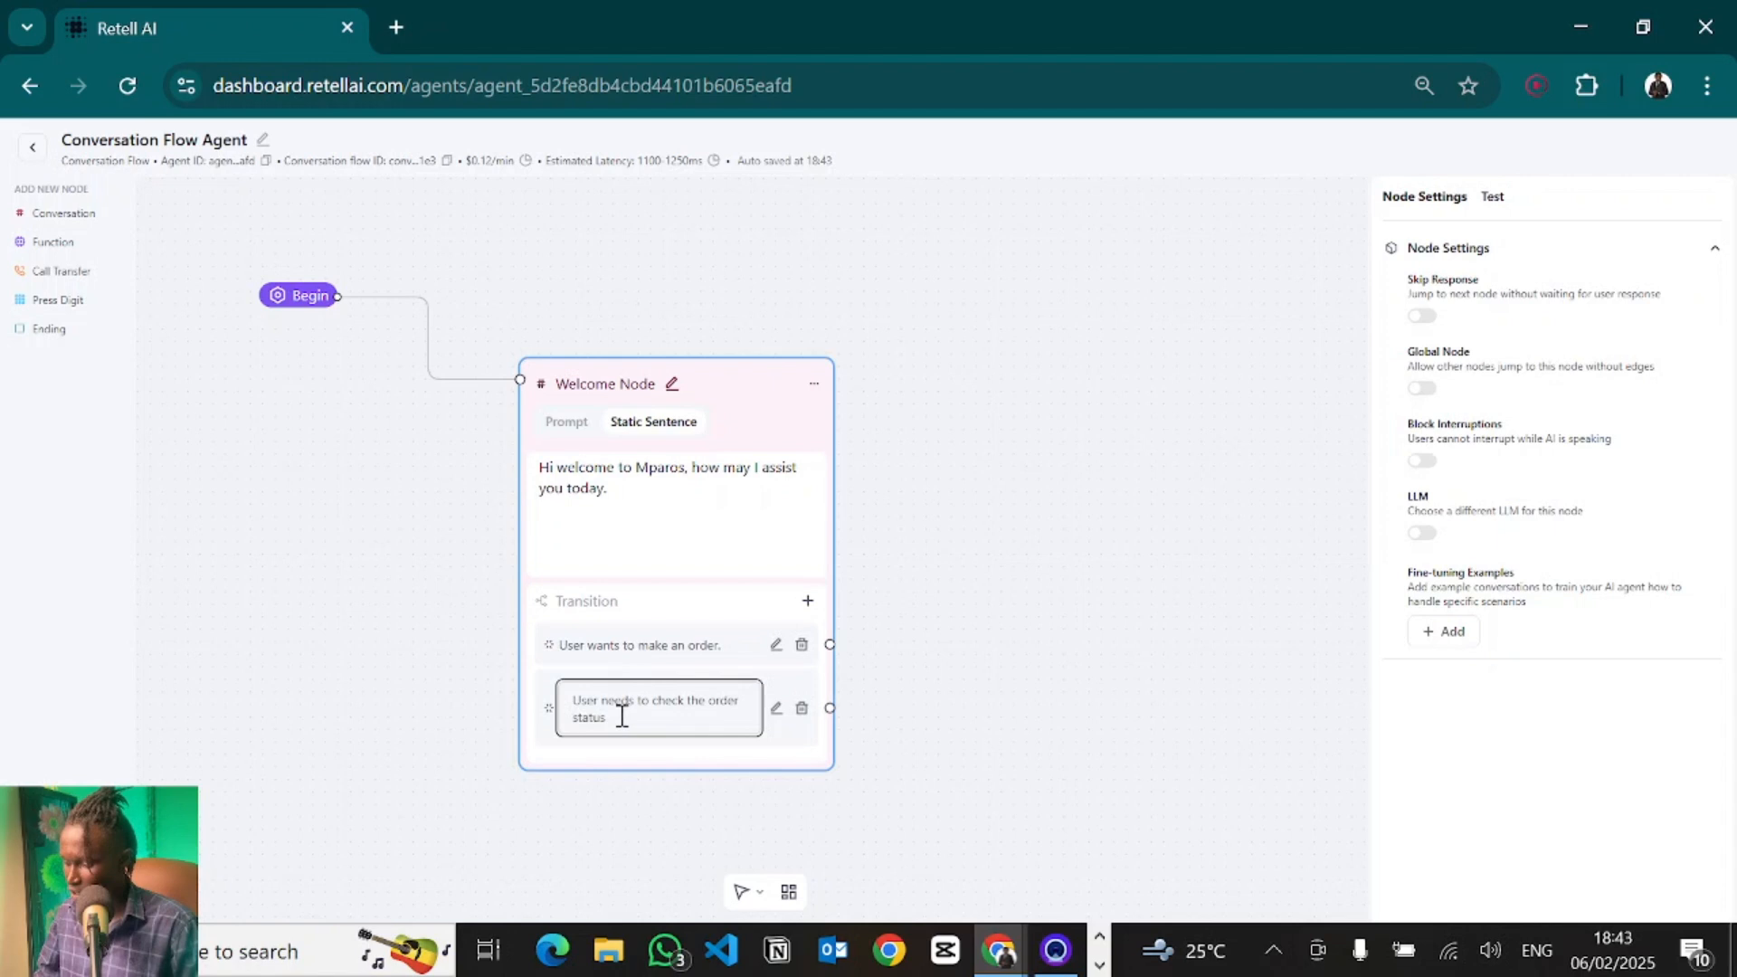
{"action": "left_click_drag", "start_coordinate": [621, 715], "coordinate": [598, 698]}
{"action": "type", "text": "wants"}
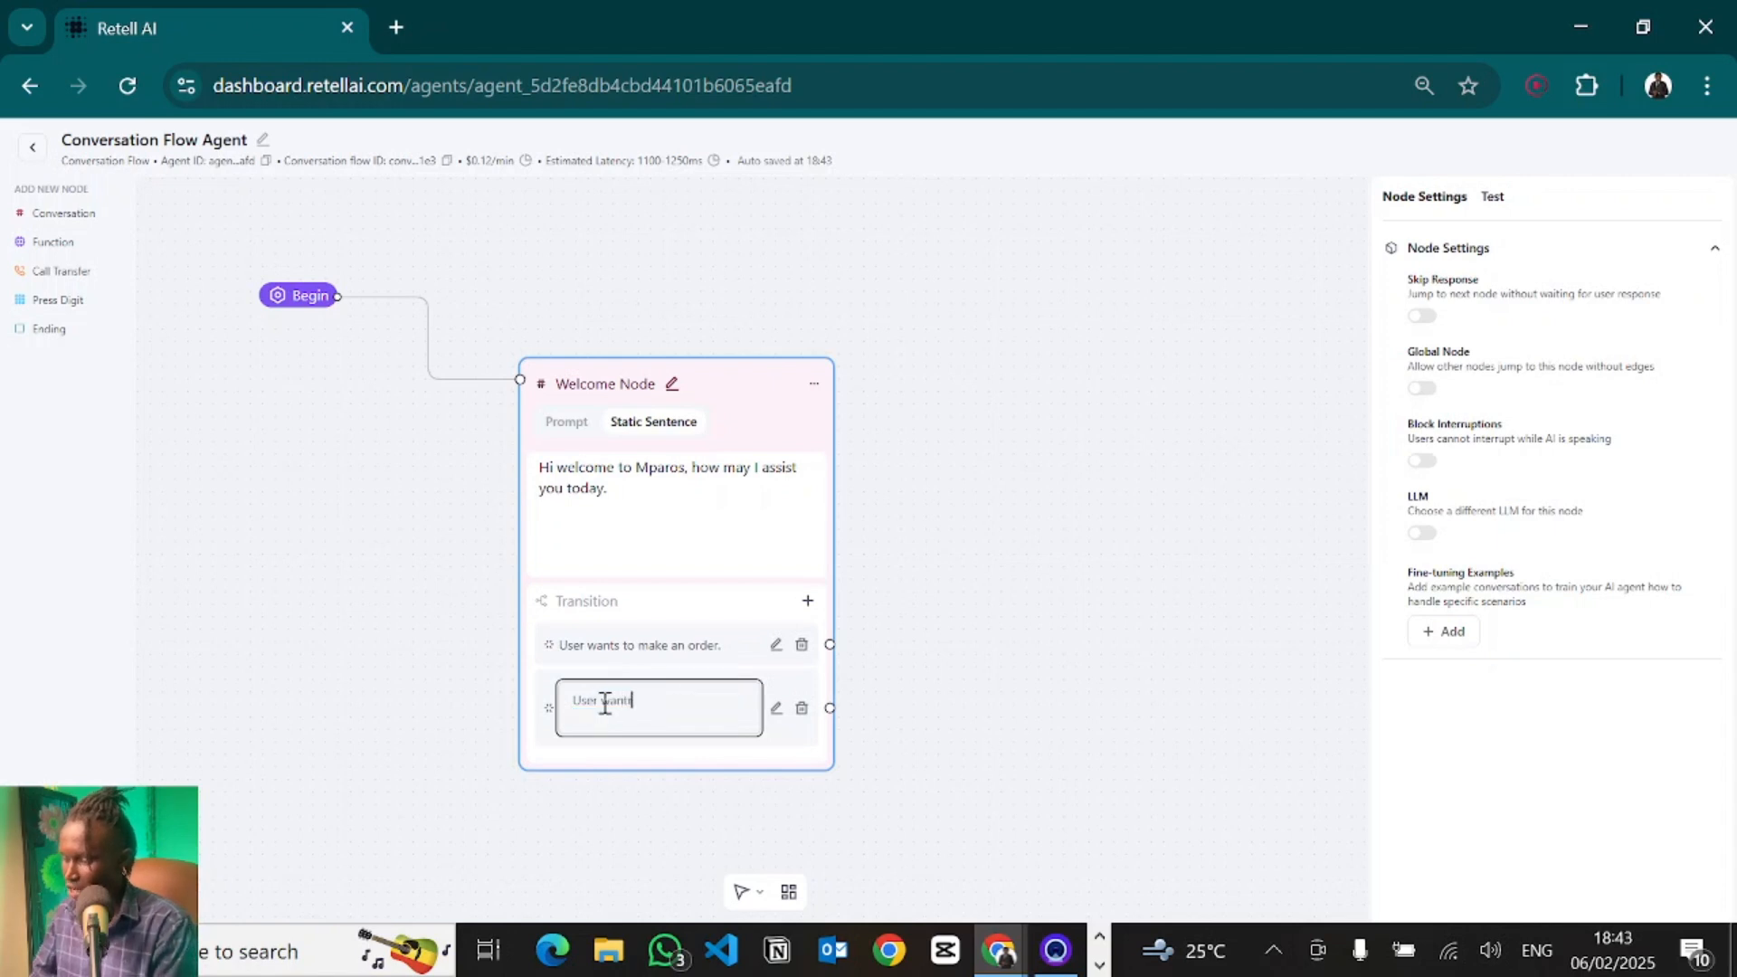
{"action": "type", "text": " to make "}
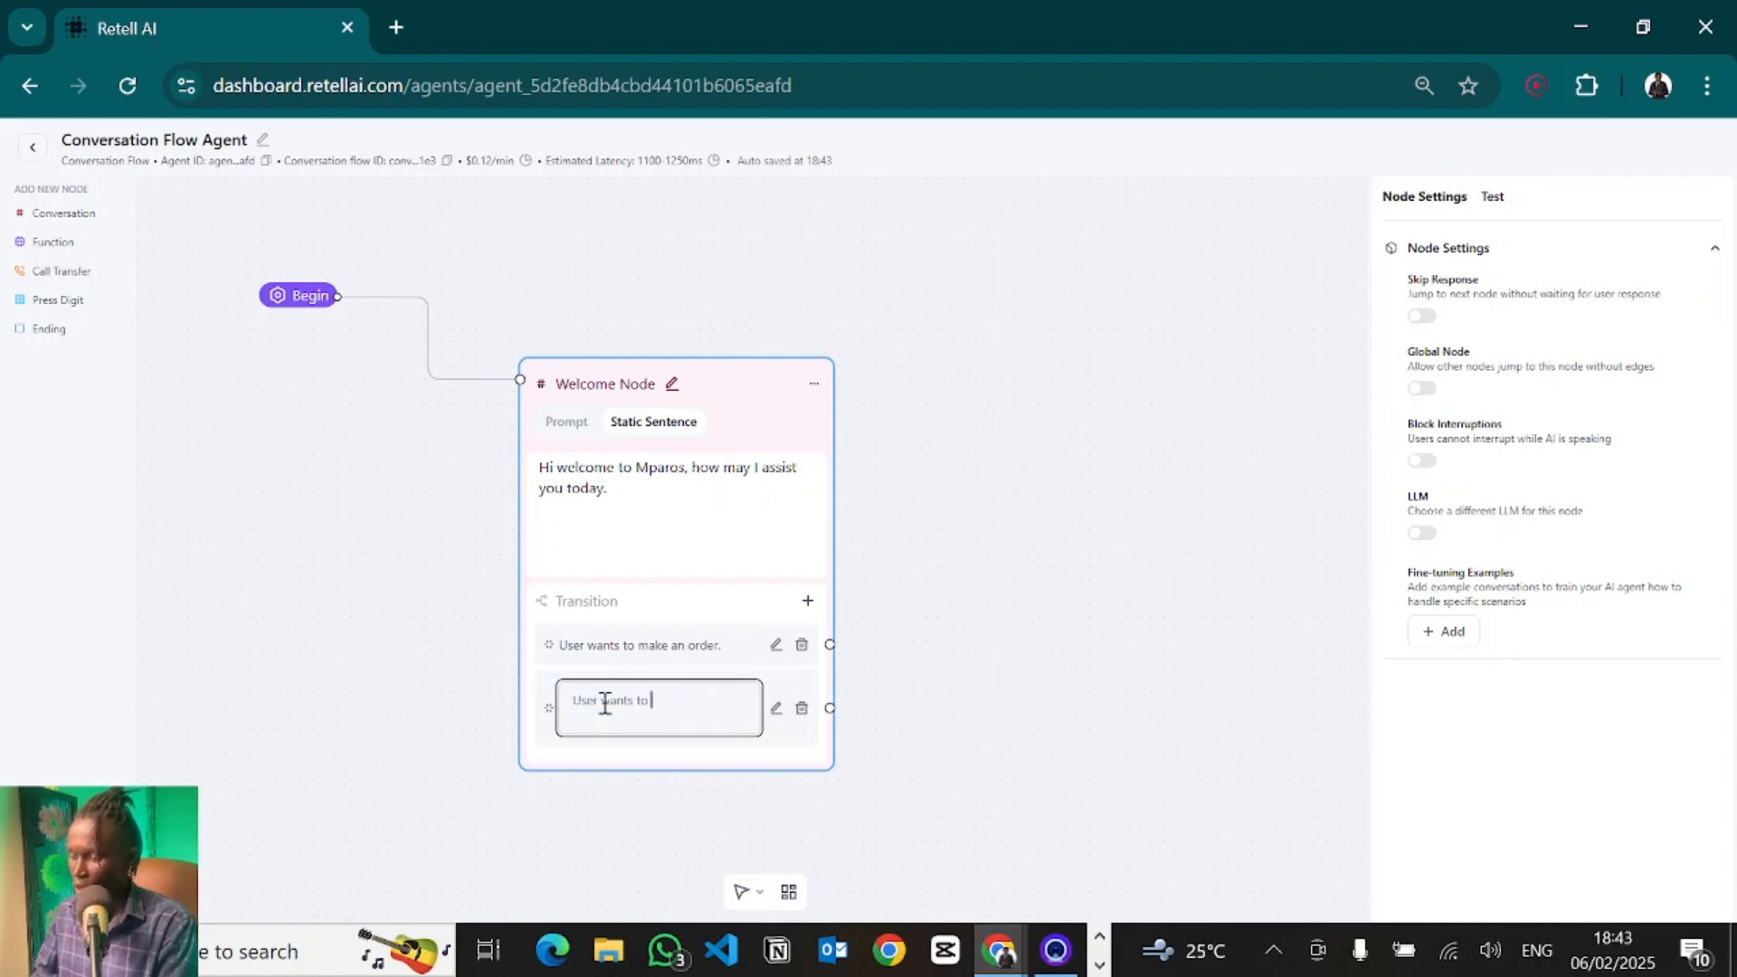
{"action": "type", "text": "a reservation."}
{"action": "left_click", "coordinate": [941, 615]}
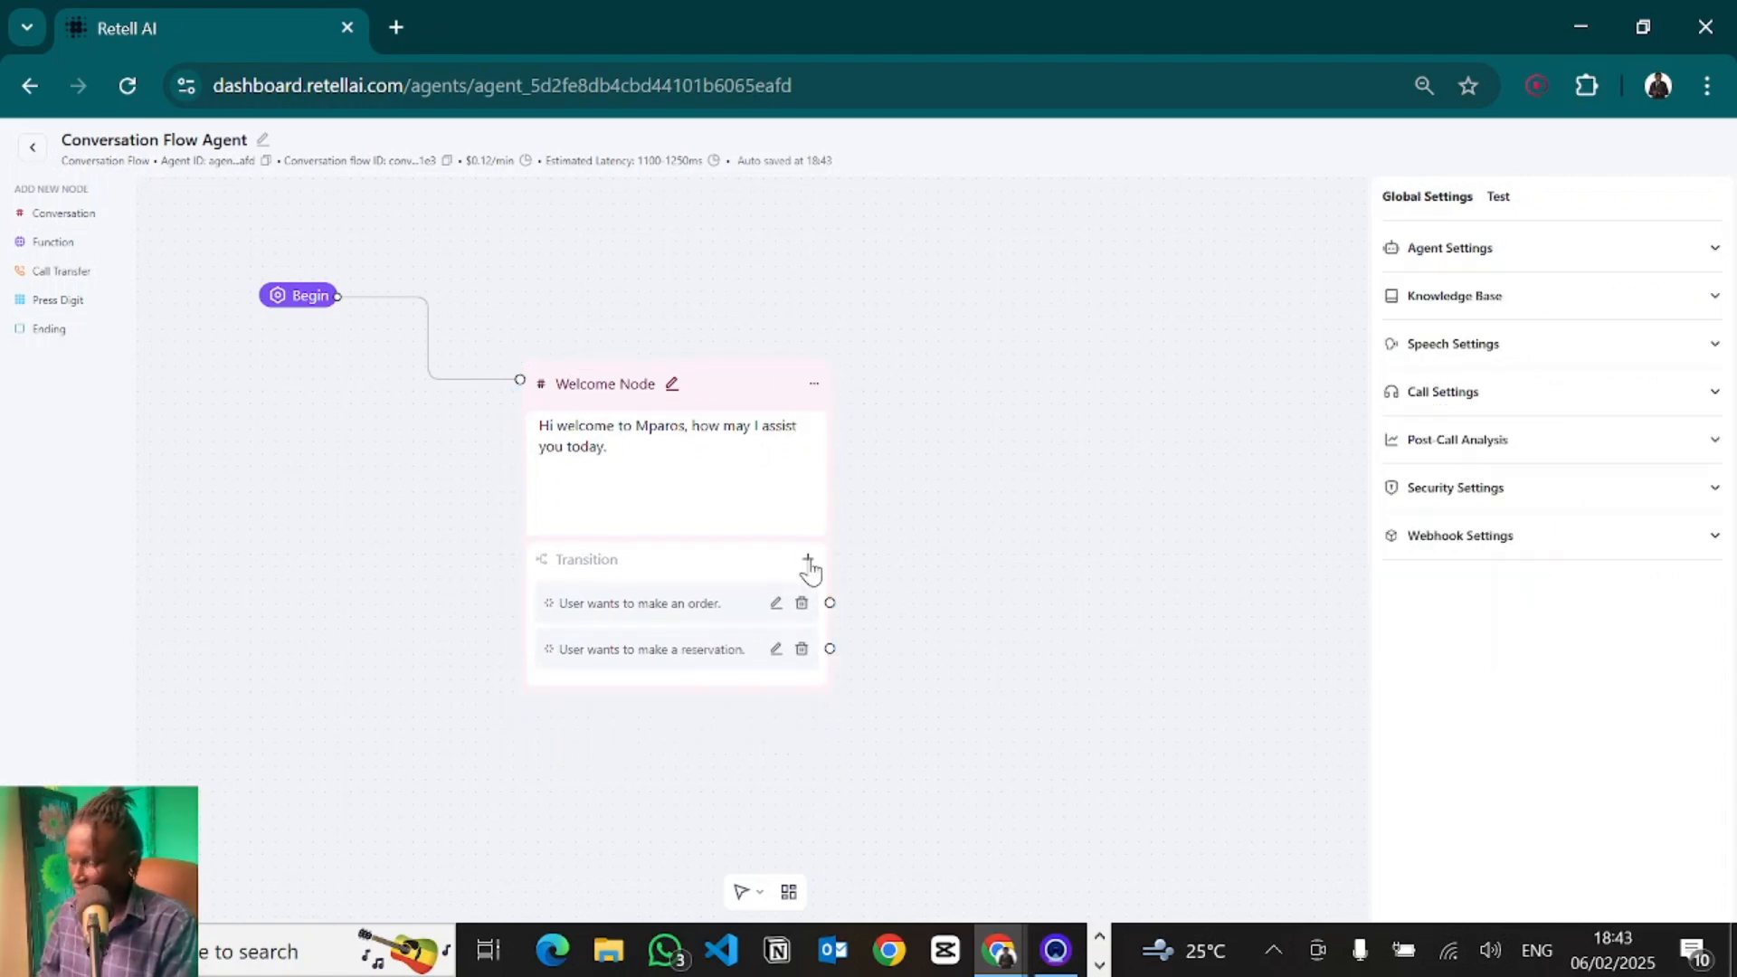
- Add a third transition to the Welcome Node with the condition "User wants to cancel their reservation."
{"action": "left_click", "coordinate": [807, 562]}
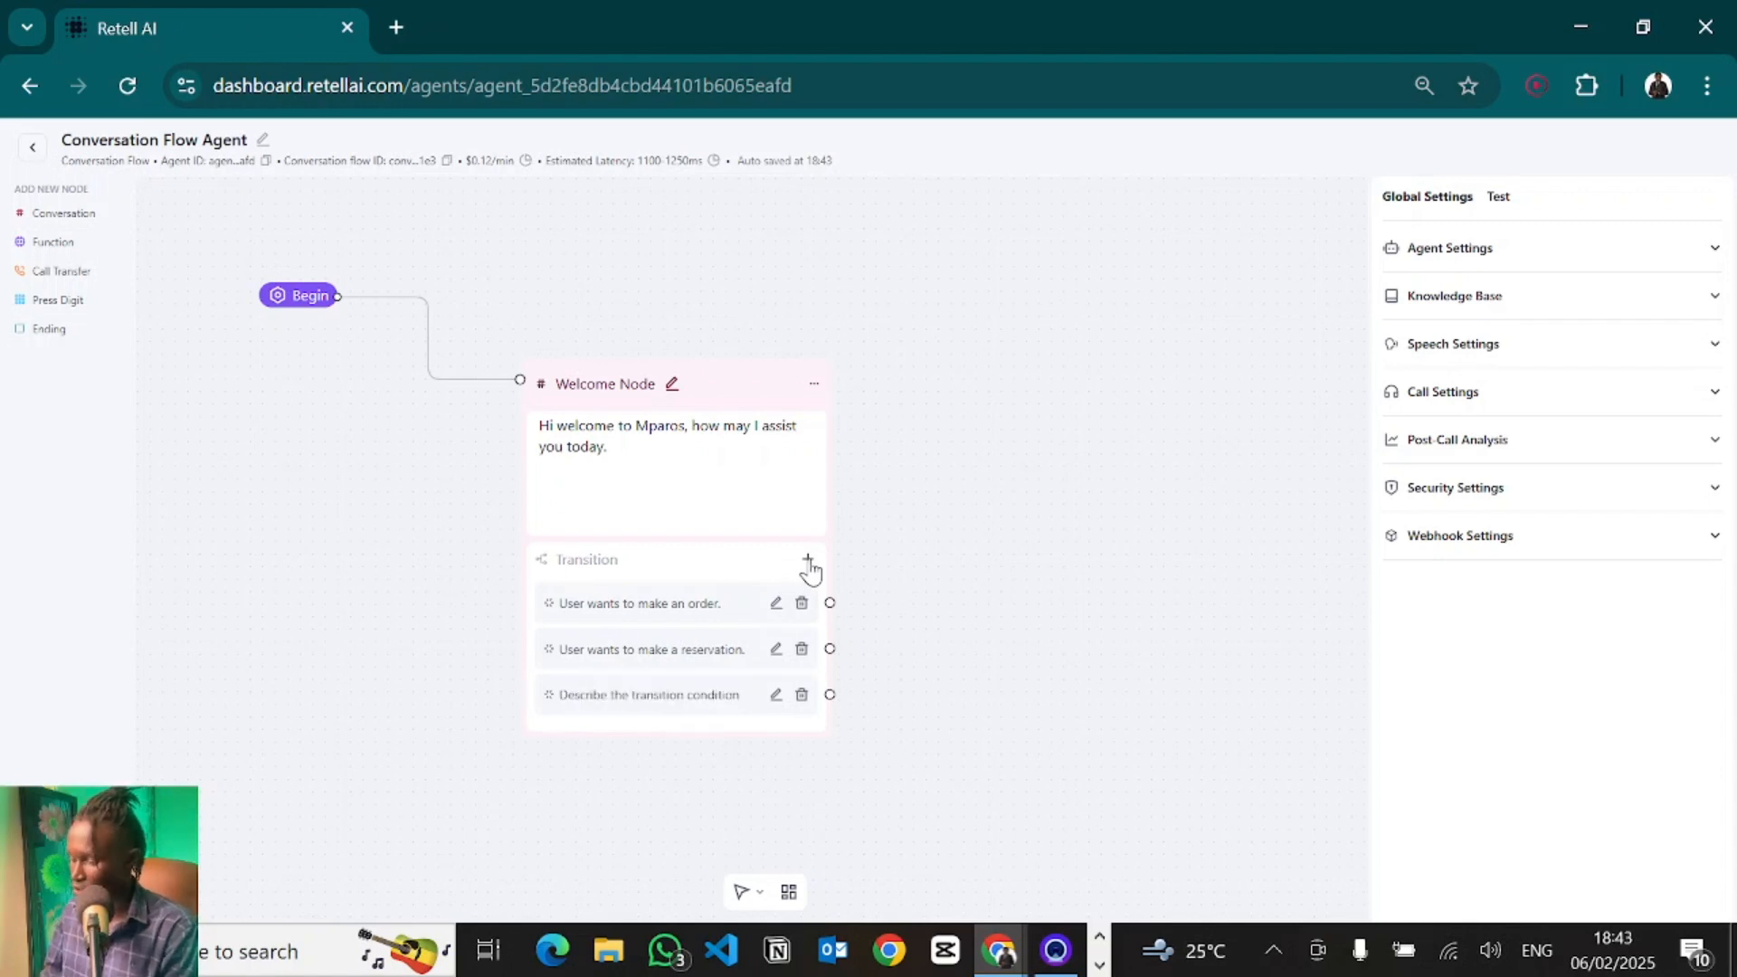
{"action": "left_click", "coordinate": [588, 699]}
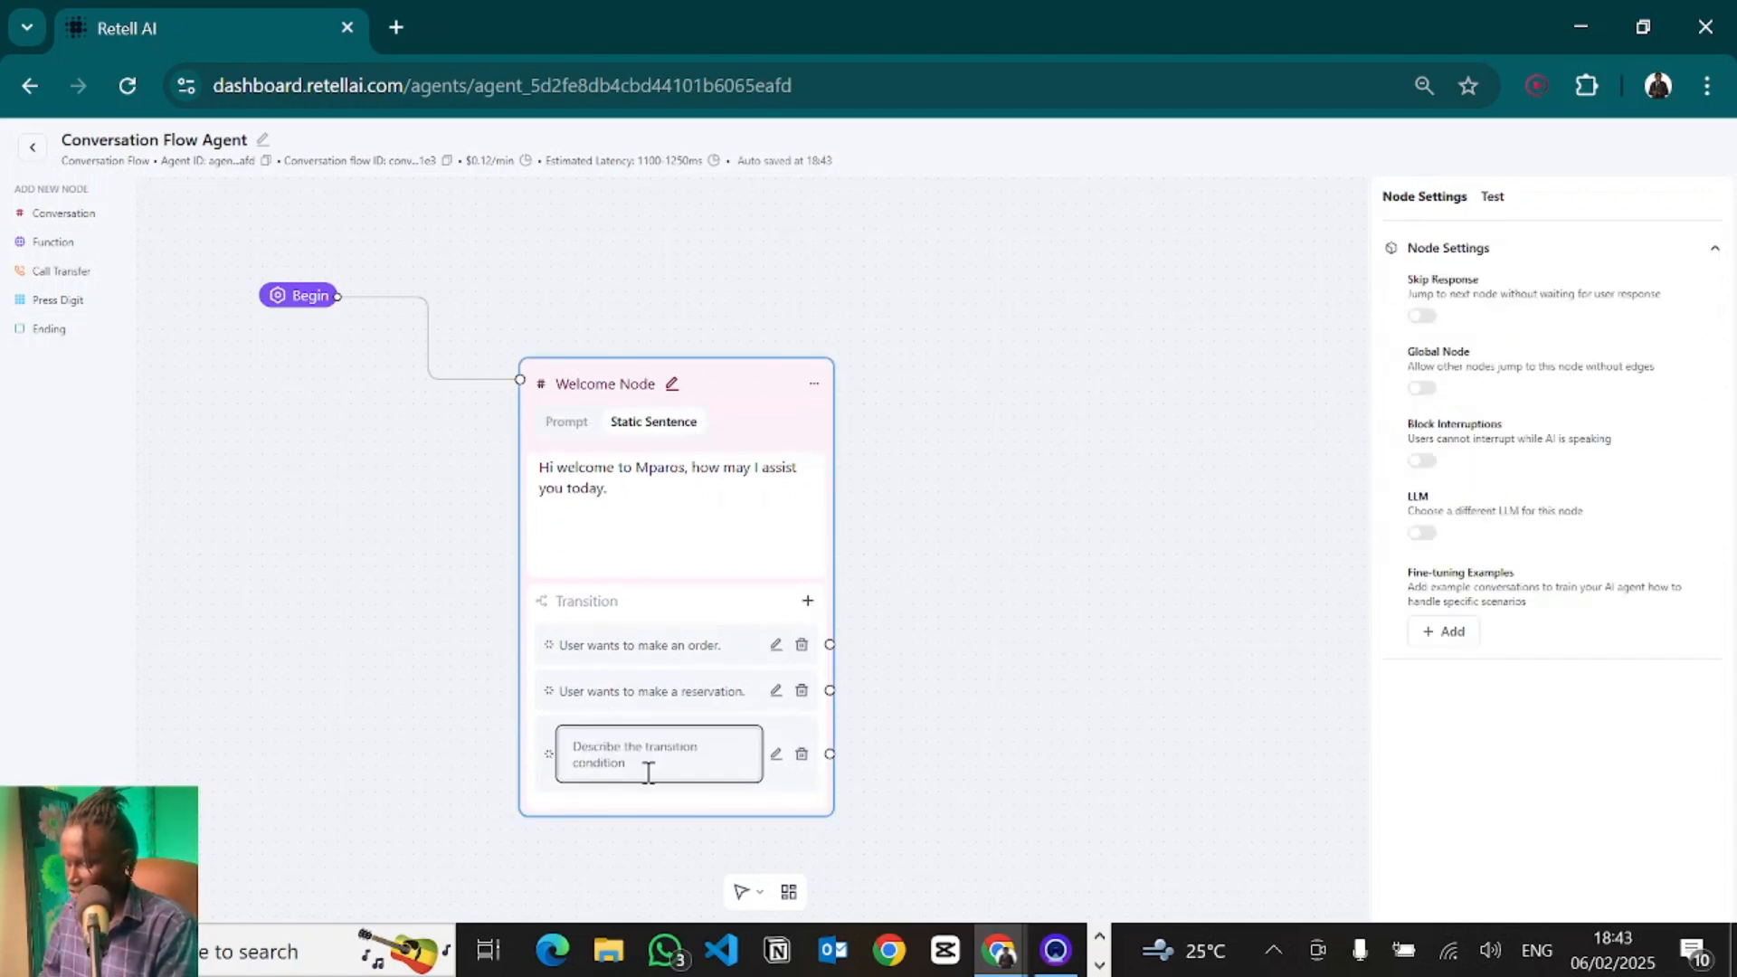
{"action": "left_click_drag", "start_coordinate": [633, 764], "coordinate": [564, 743]}
{"action": "type", "text": "User w"}
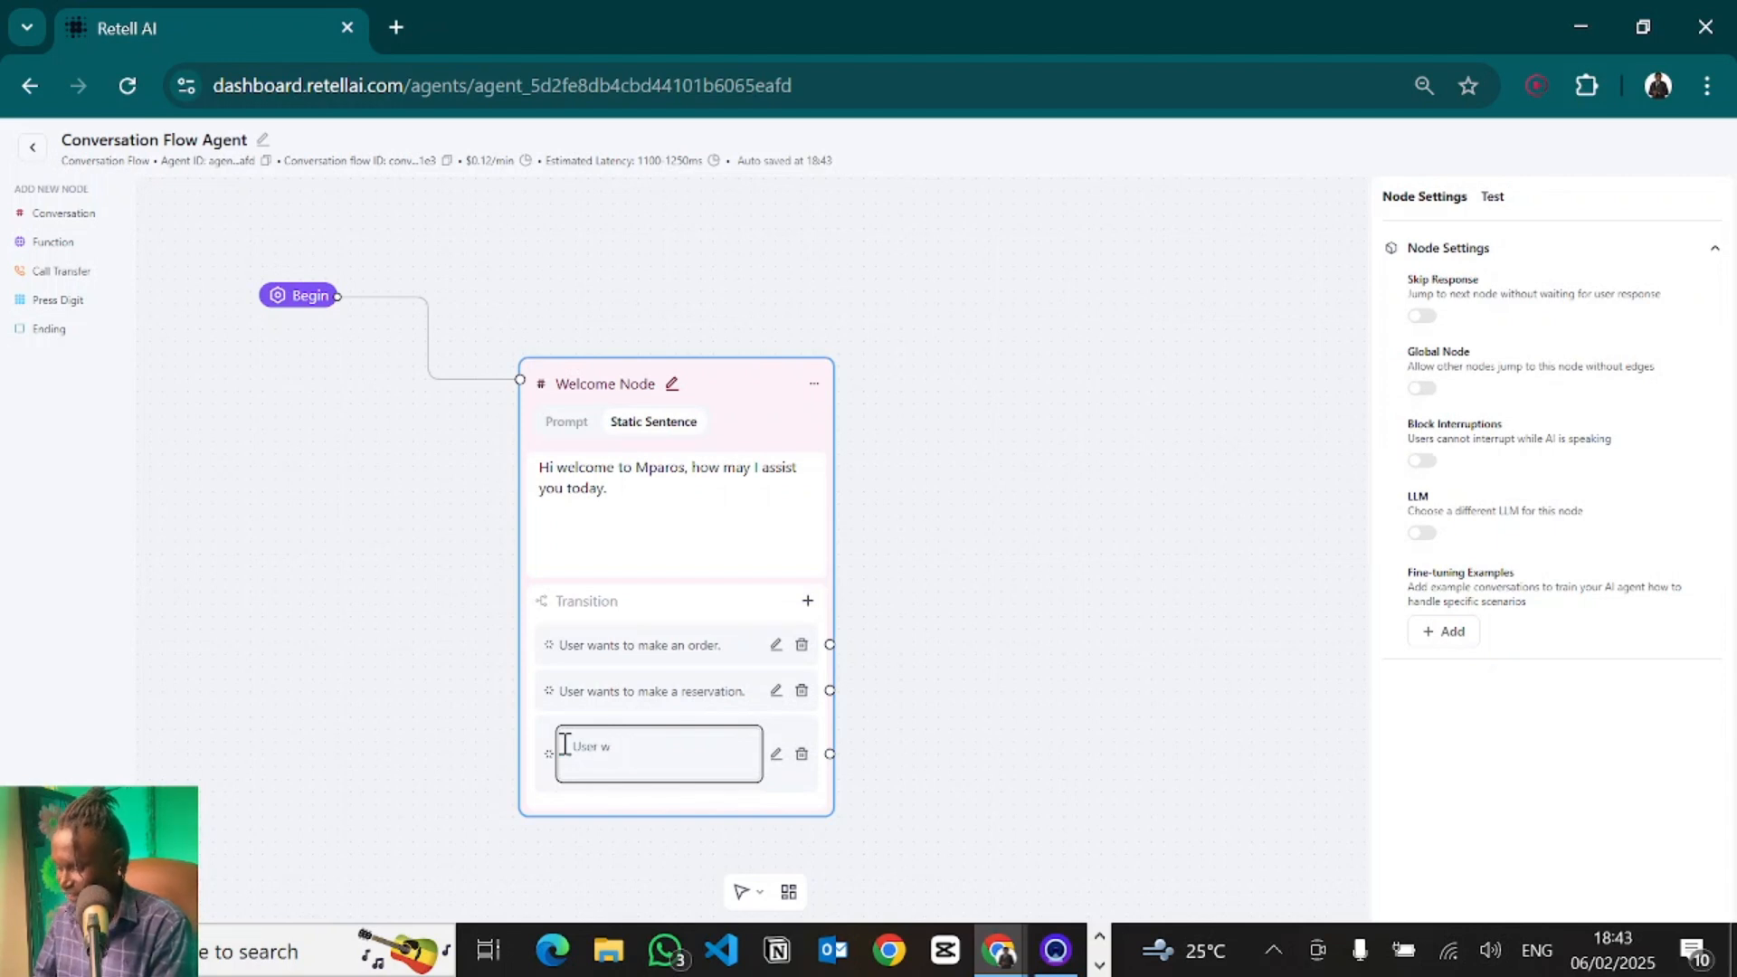
{"action": "type", "text": "ants to cancel "}
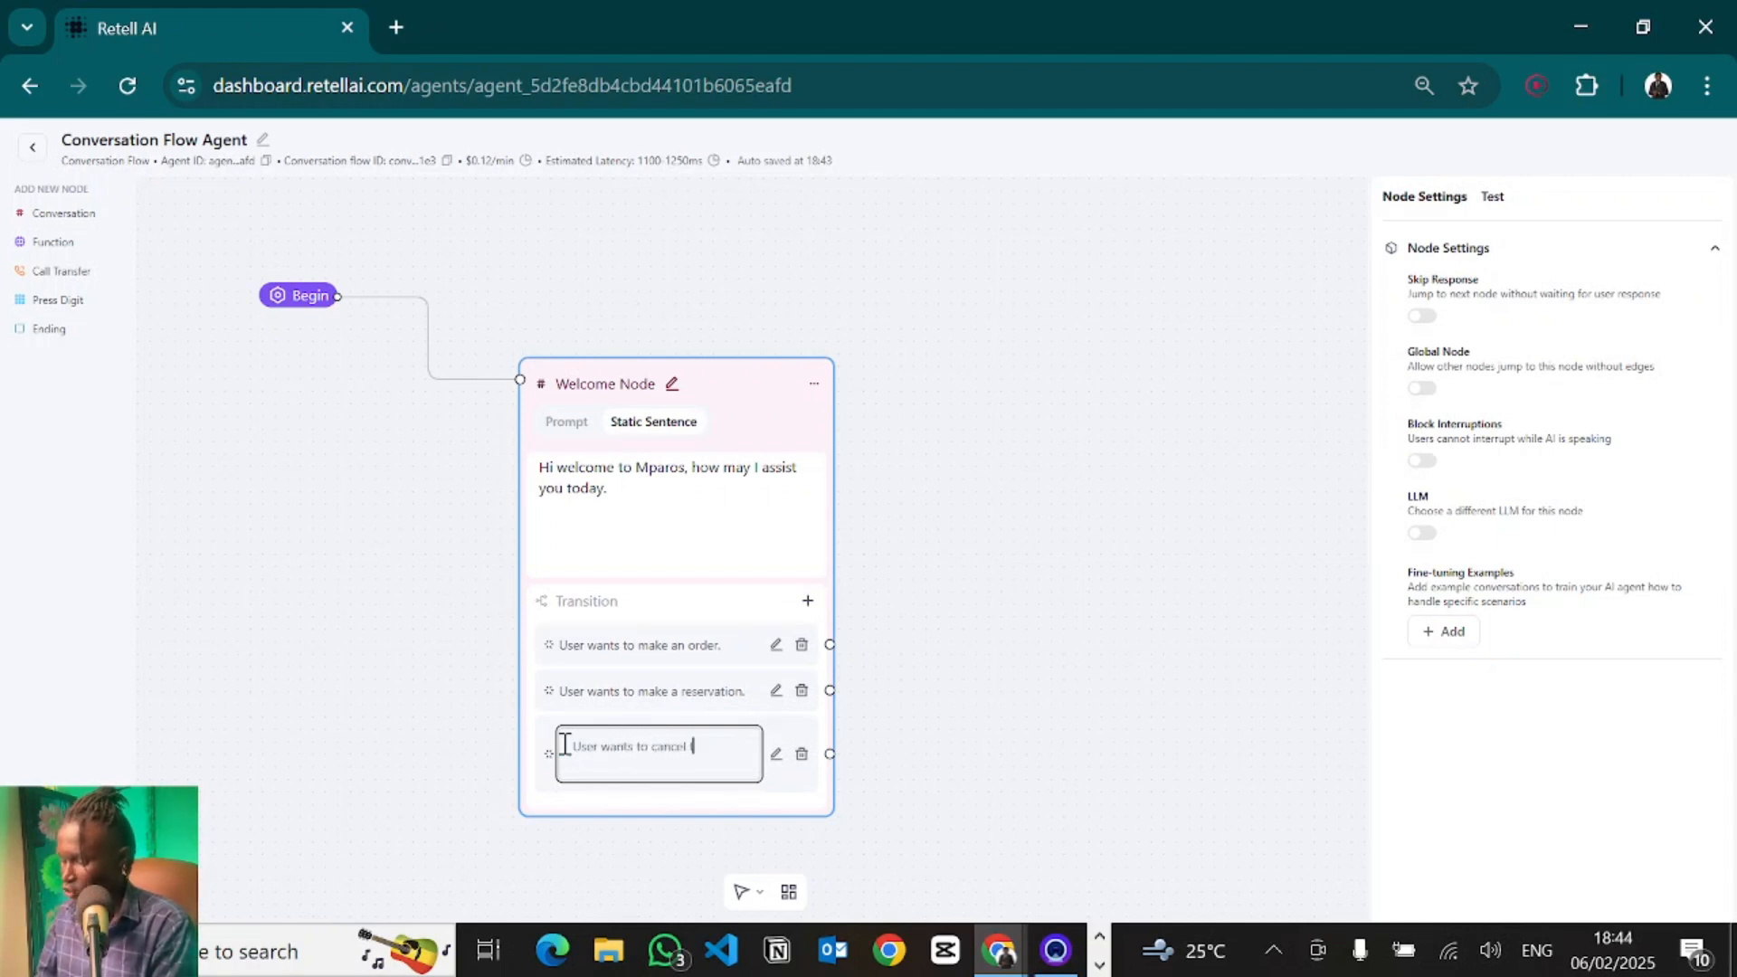
{"action": "type", "text": "their re"}
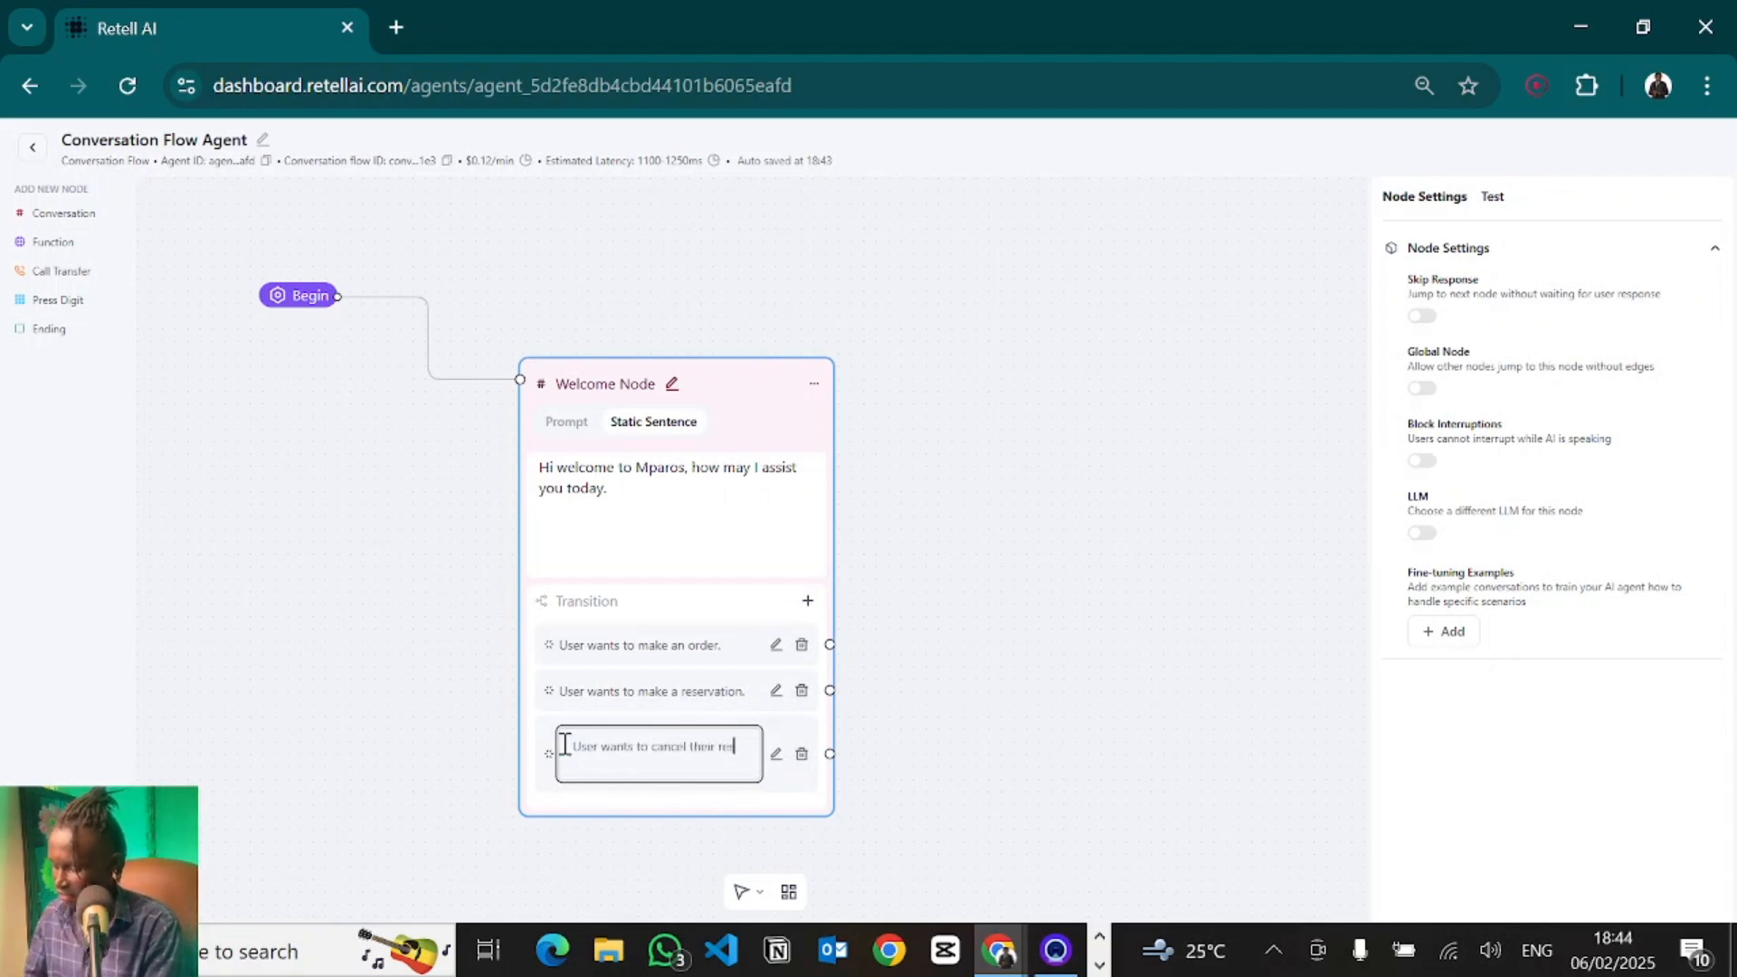
{"action": "type", "text": "servation."}
{"action": "left_click", "coordinate": [1124, 713]}
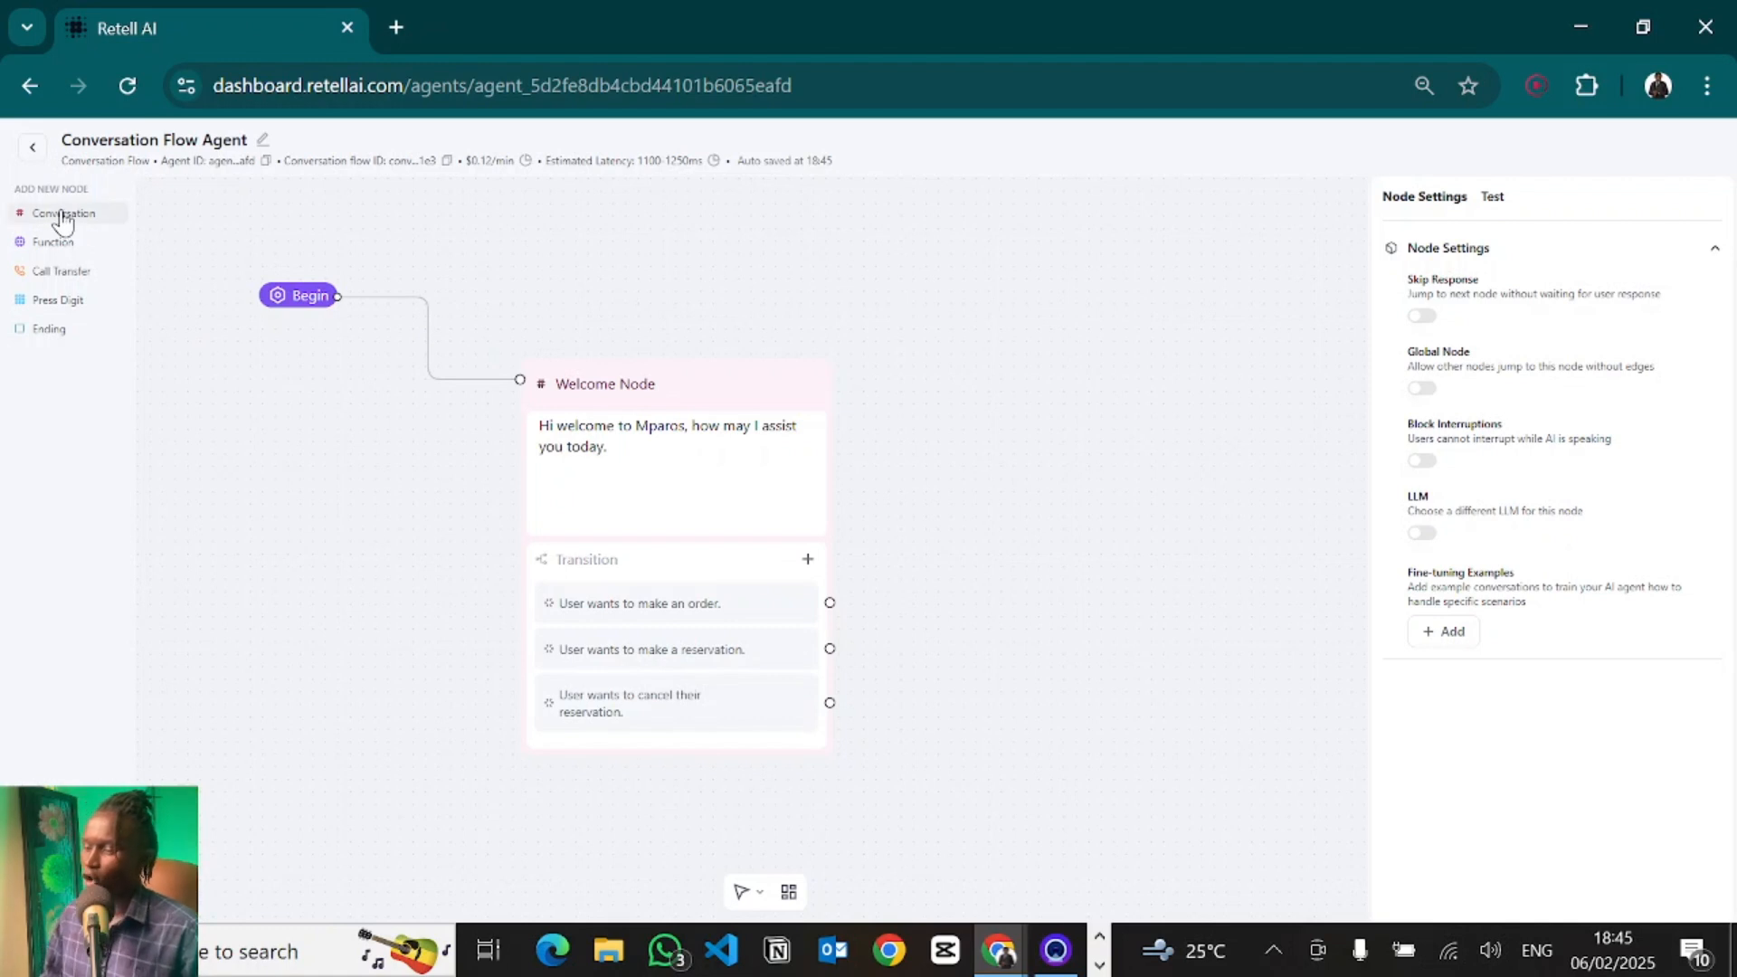
- Add a Conversation node to the upper right with the static sentence "Kindly mention the items you want to order."
{"action": "left_click", "coordinate": [63, 214]}
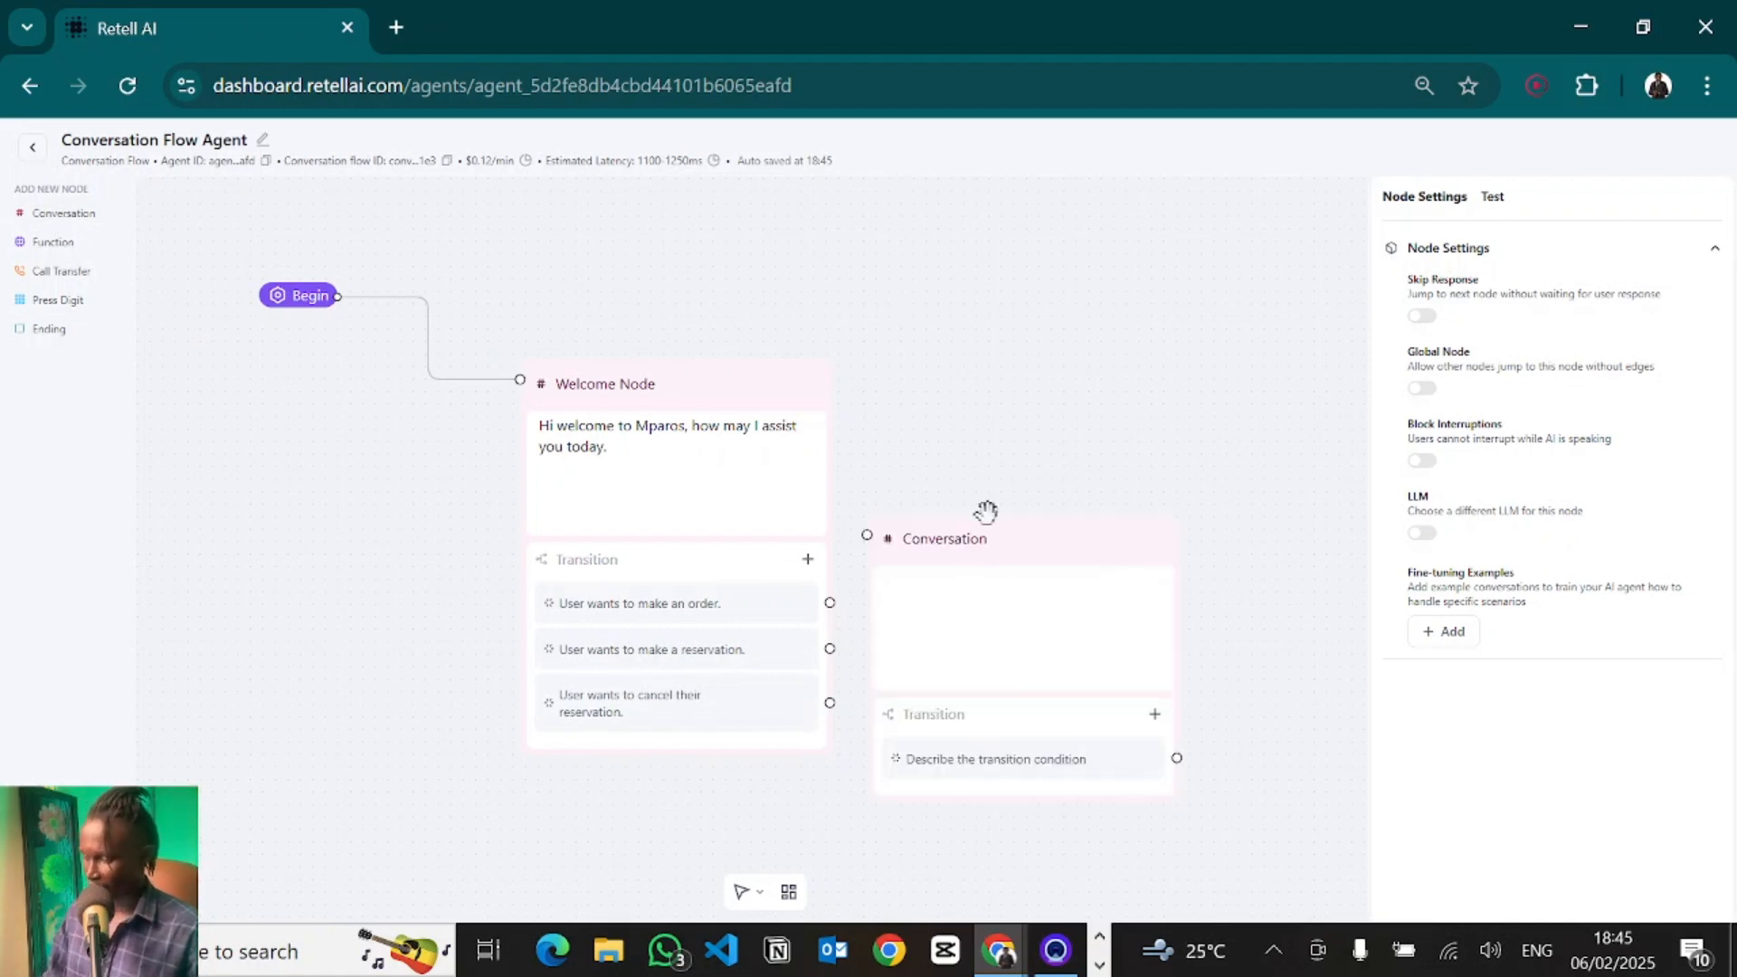
{"action": "left_click_drag", "start_coordinate": [945, 546], "coordinate": [1092, 312]}
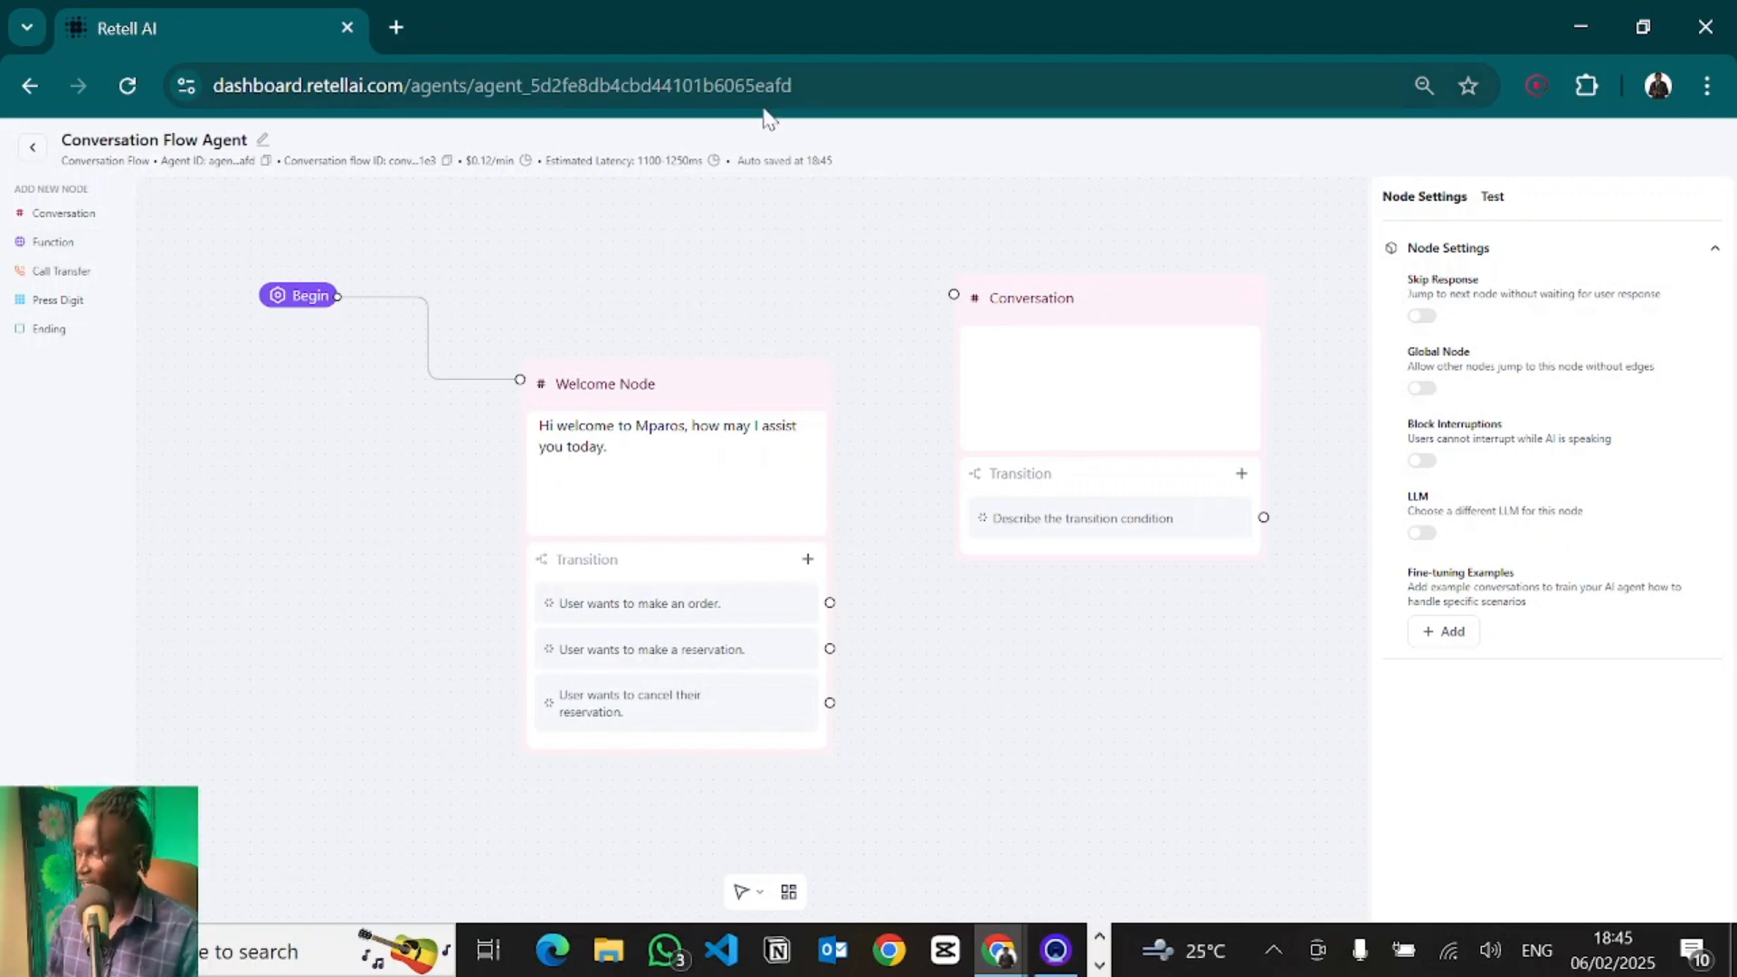
{"action": "left_click", "coordinate": [1050, 306]}
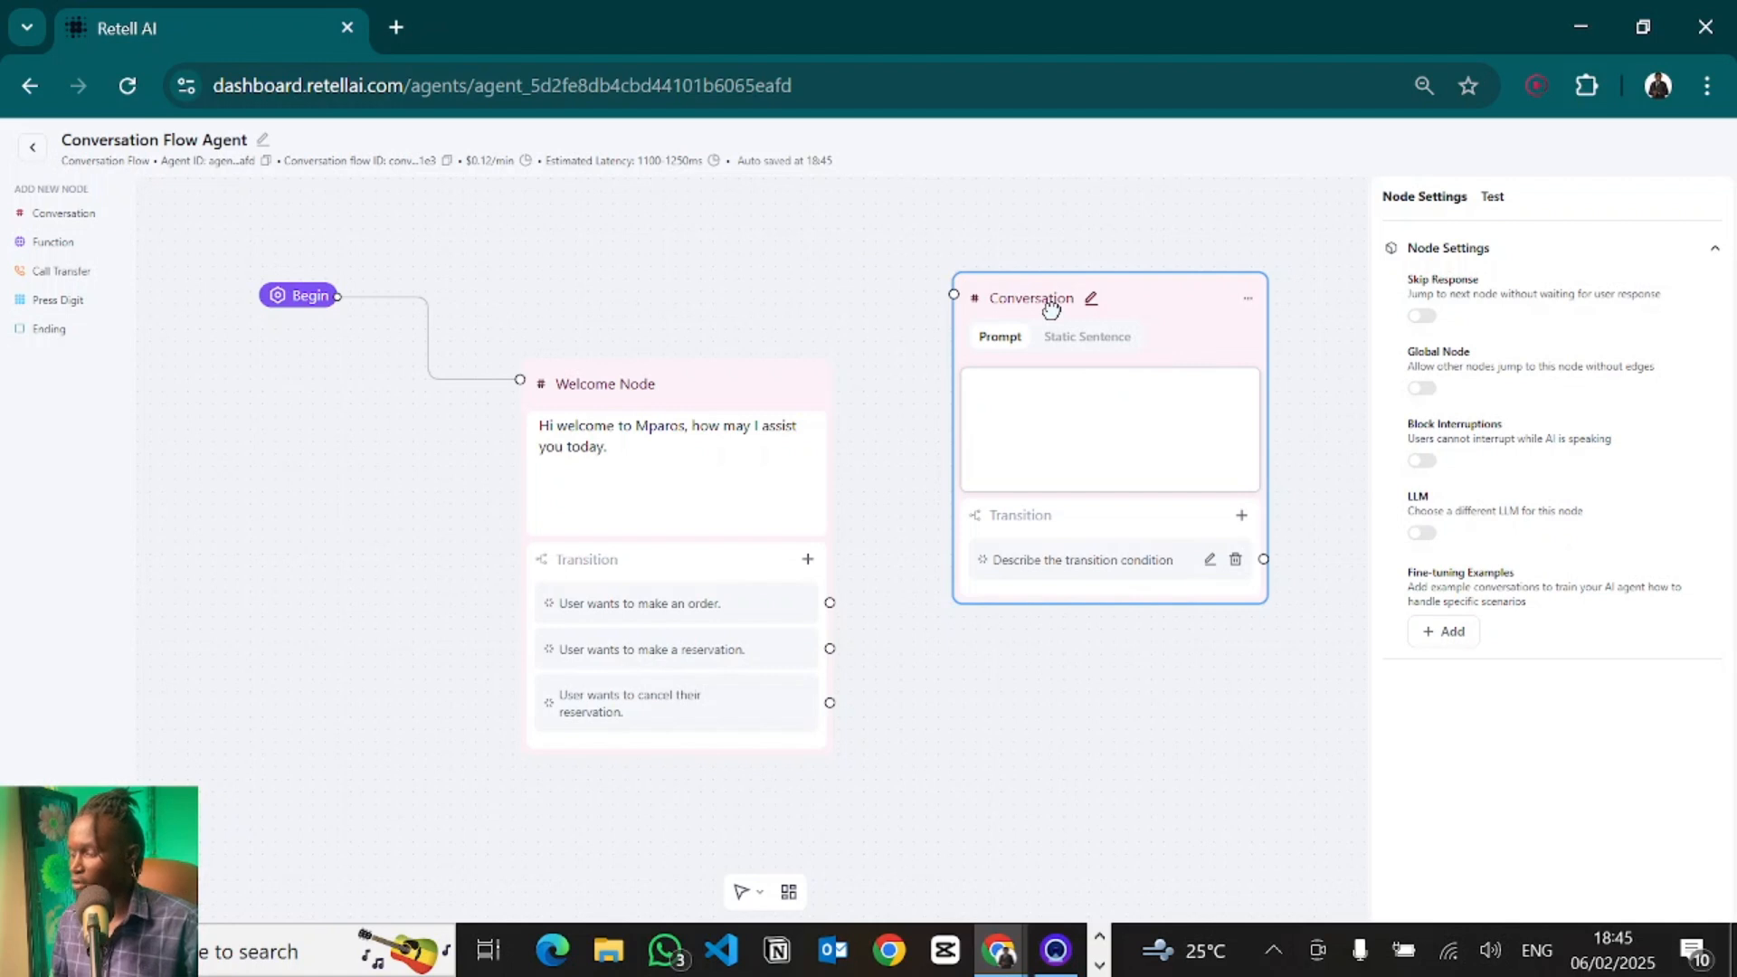
{"action": "left_click", "coordinate": [1091, 354]}
{"action": "left_click", "coordinate": [1026, 404]}
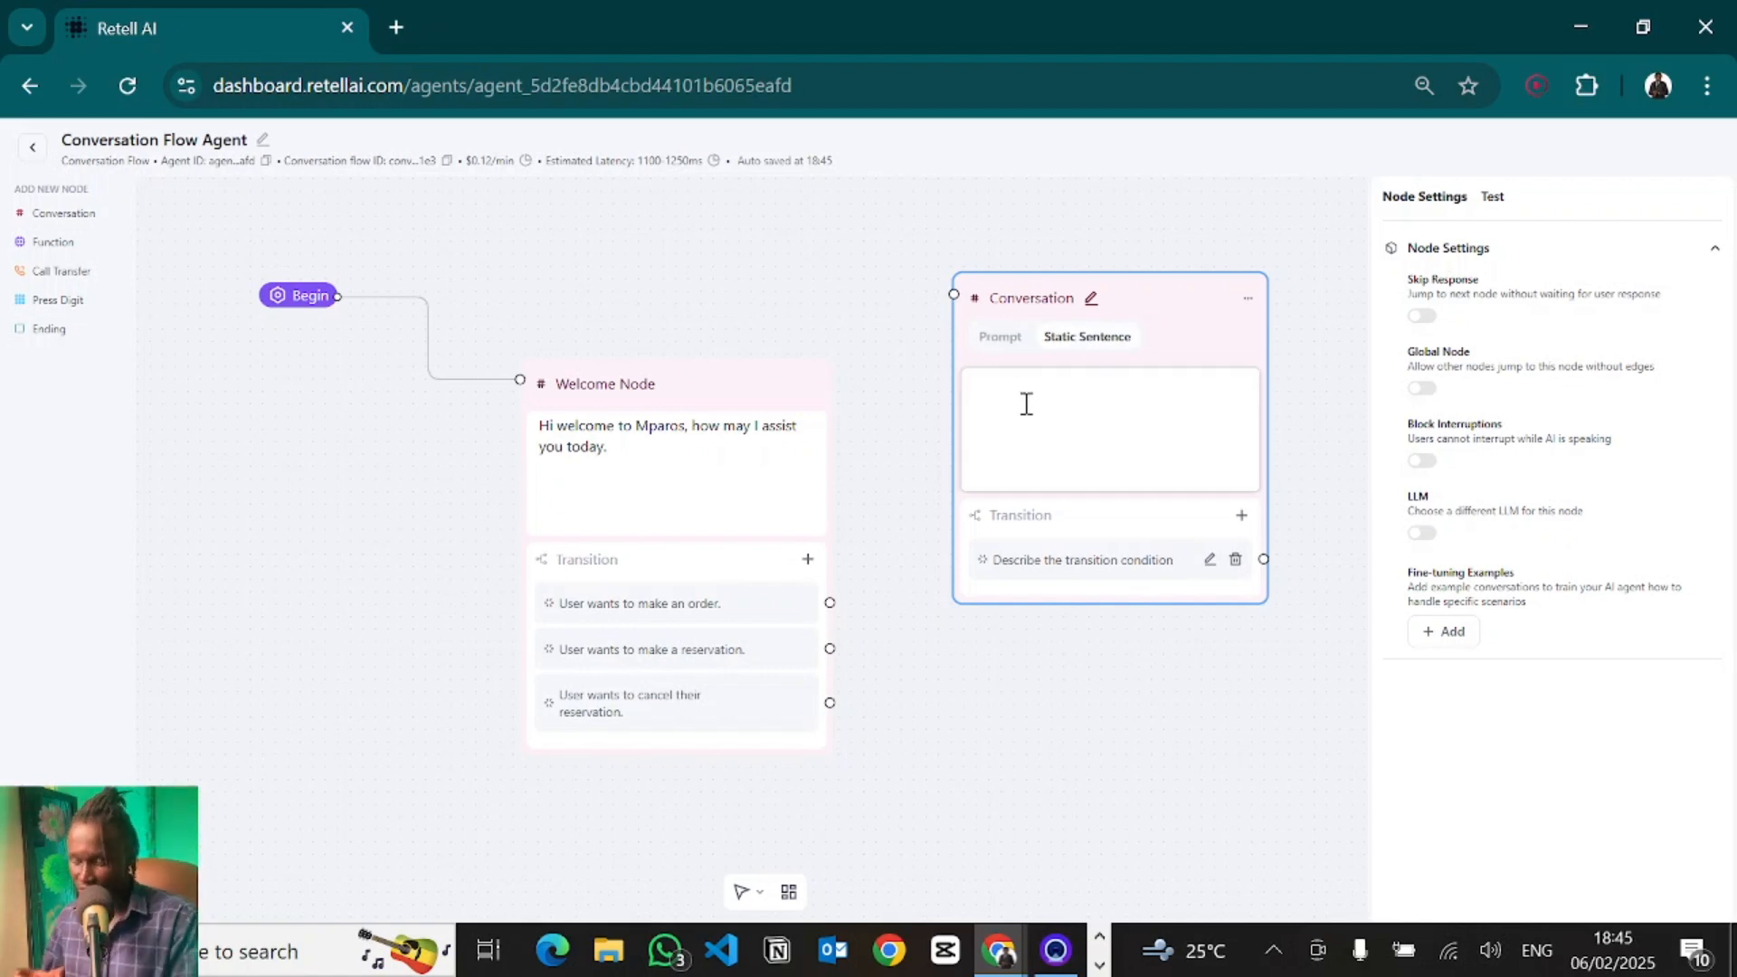
{"action": "type", "text": "Kind"}
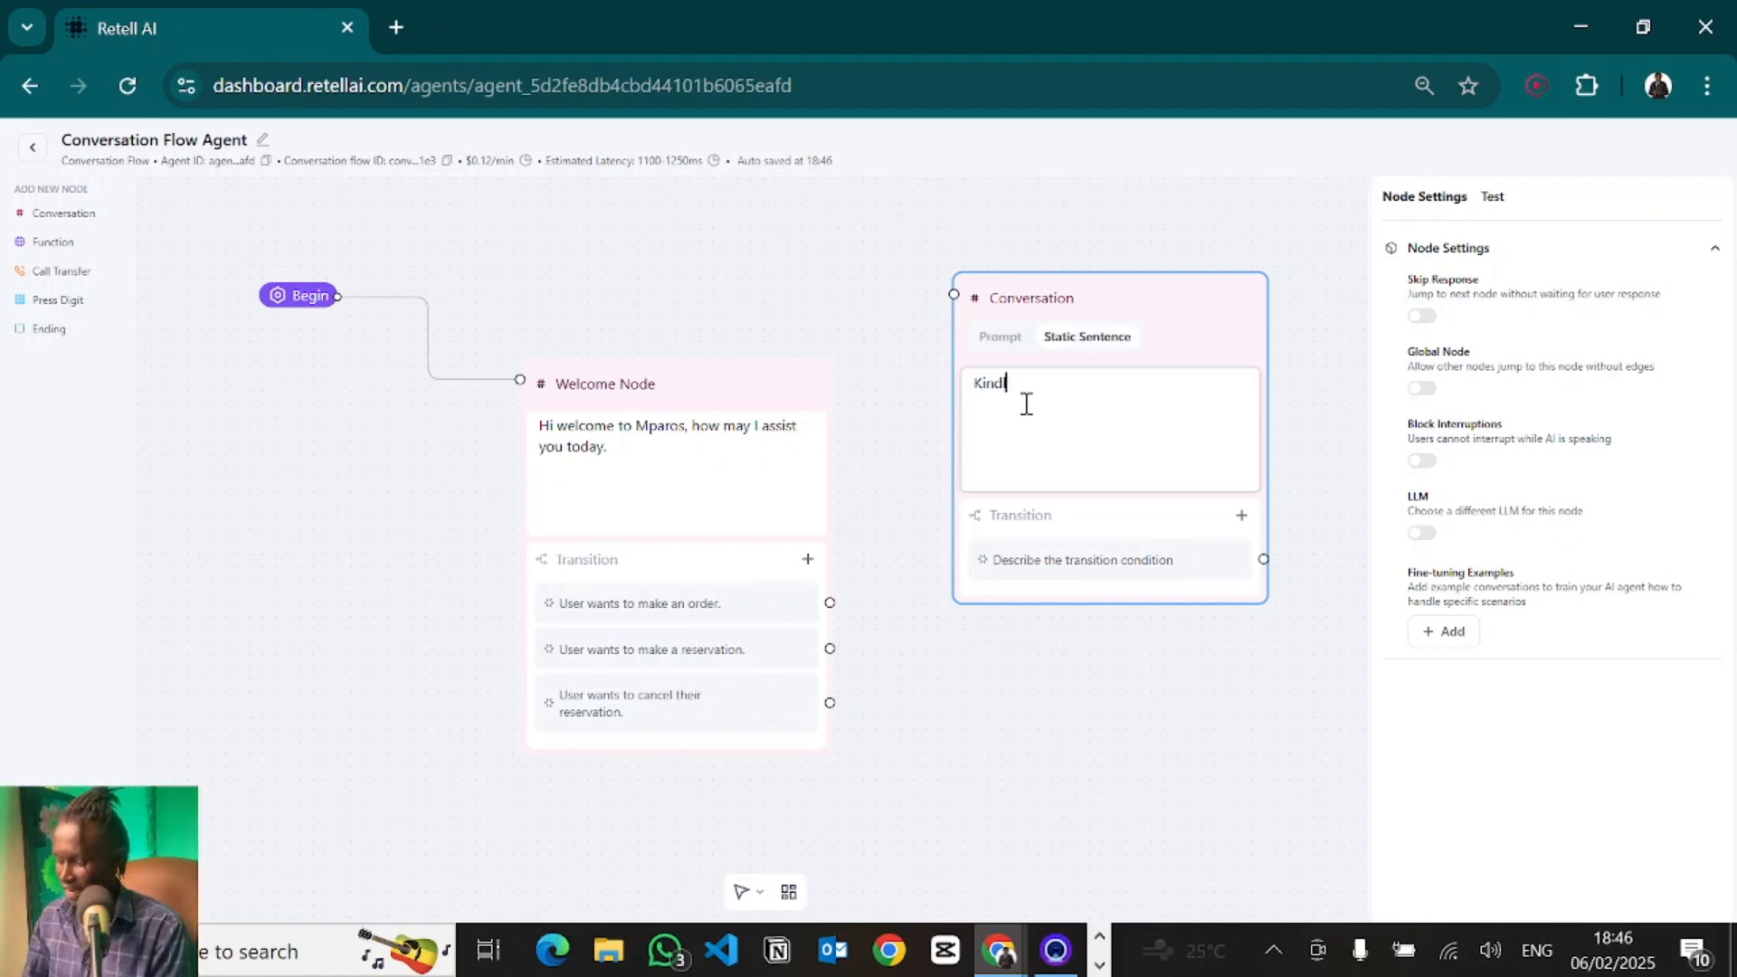
{"action": "type", "text": "ly mention to"}
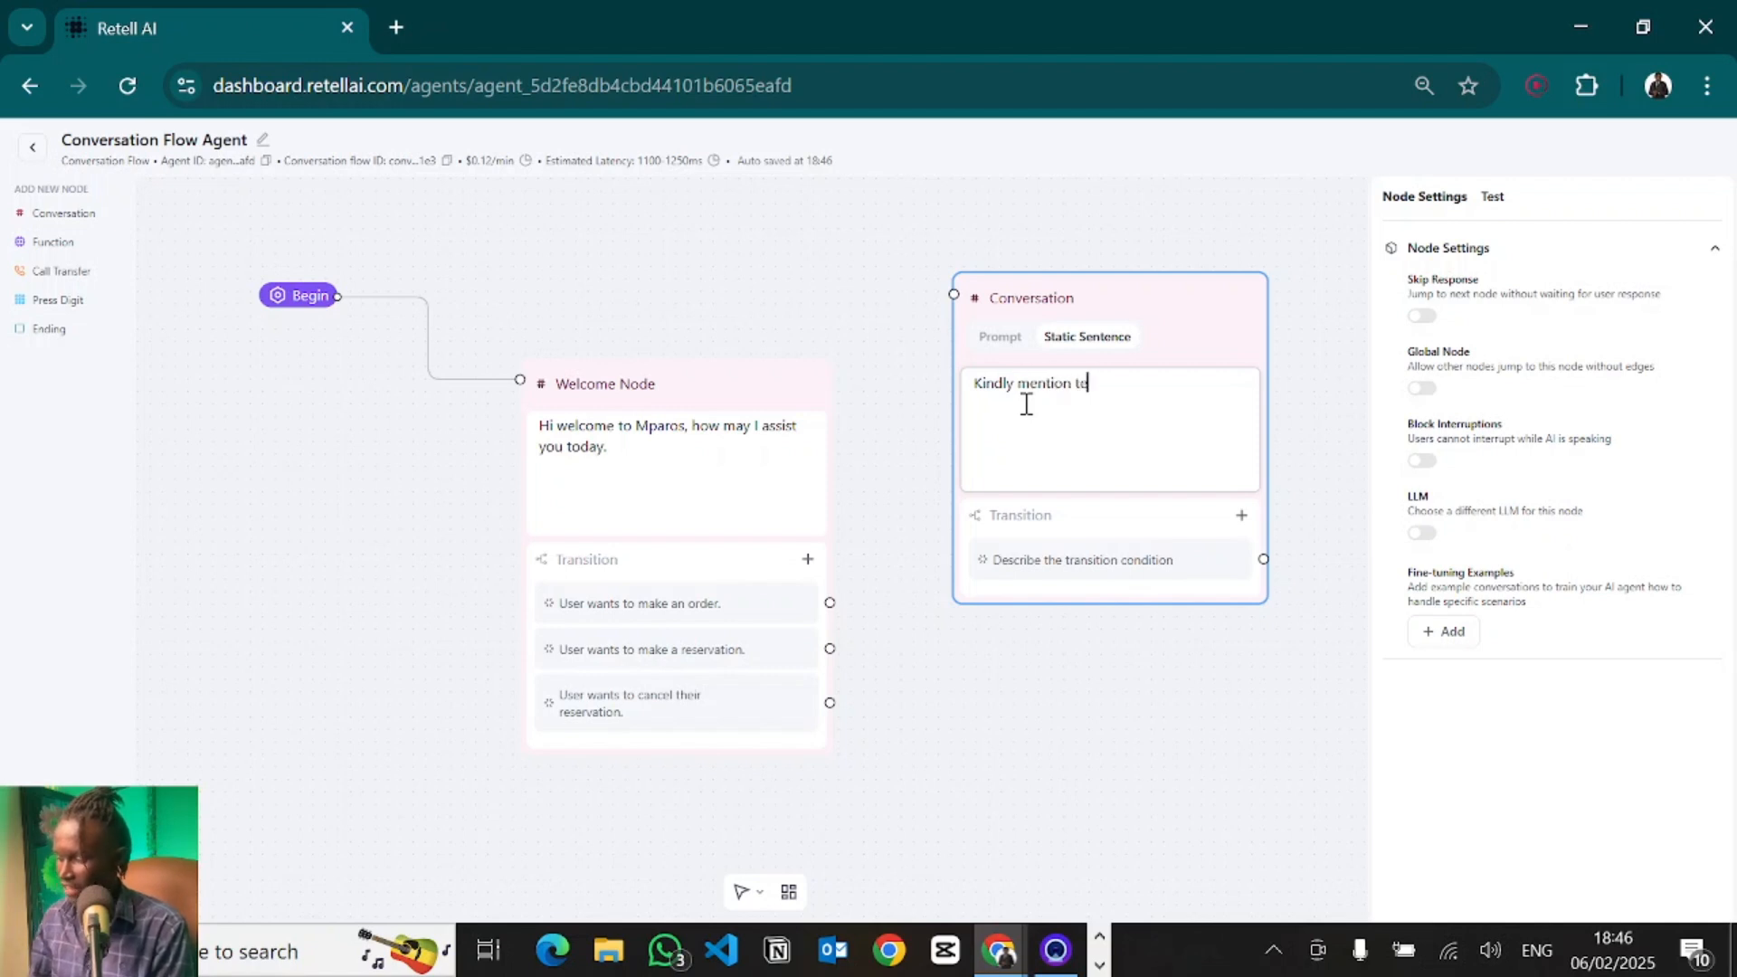
{"action": "key", "text": "BackSpace"}
{"action": "type", "text": "he items you want to order."}
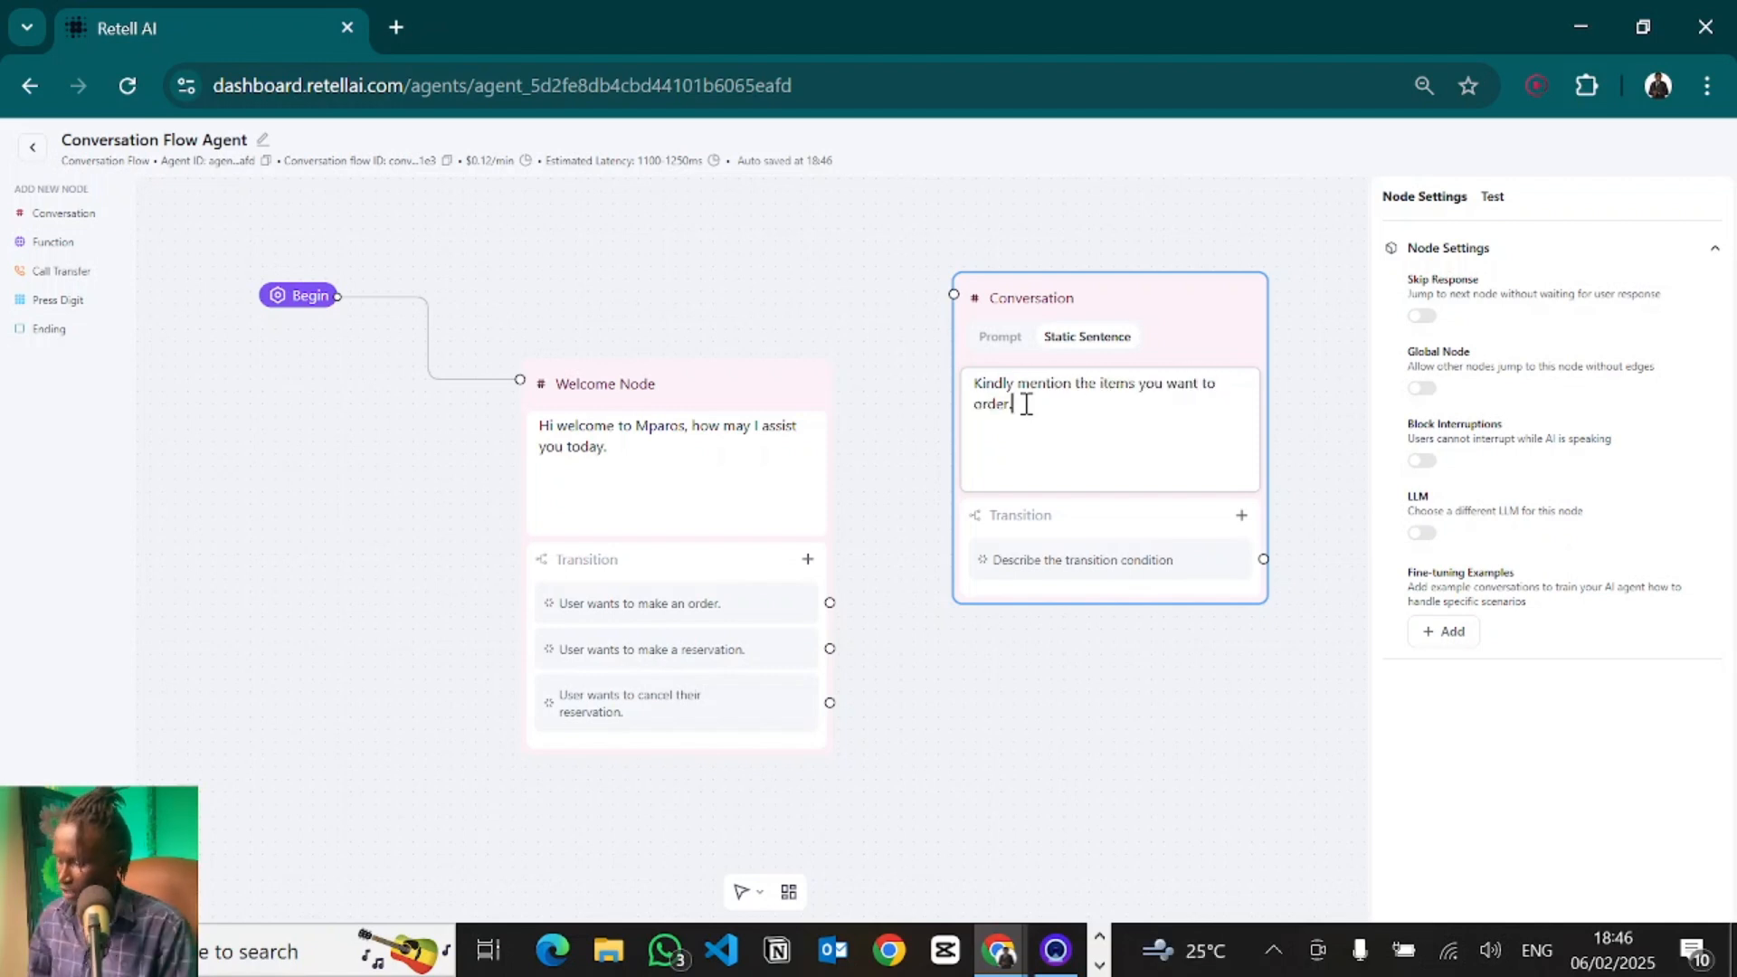
{"action": "left_click", "coordinate": [1131, 187]}
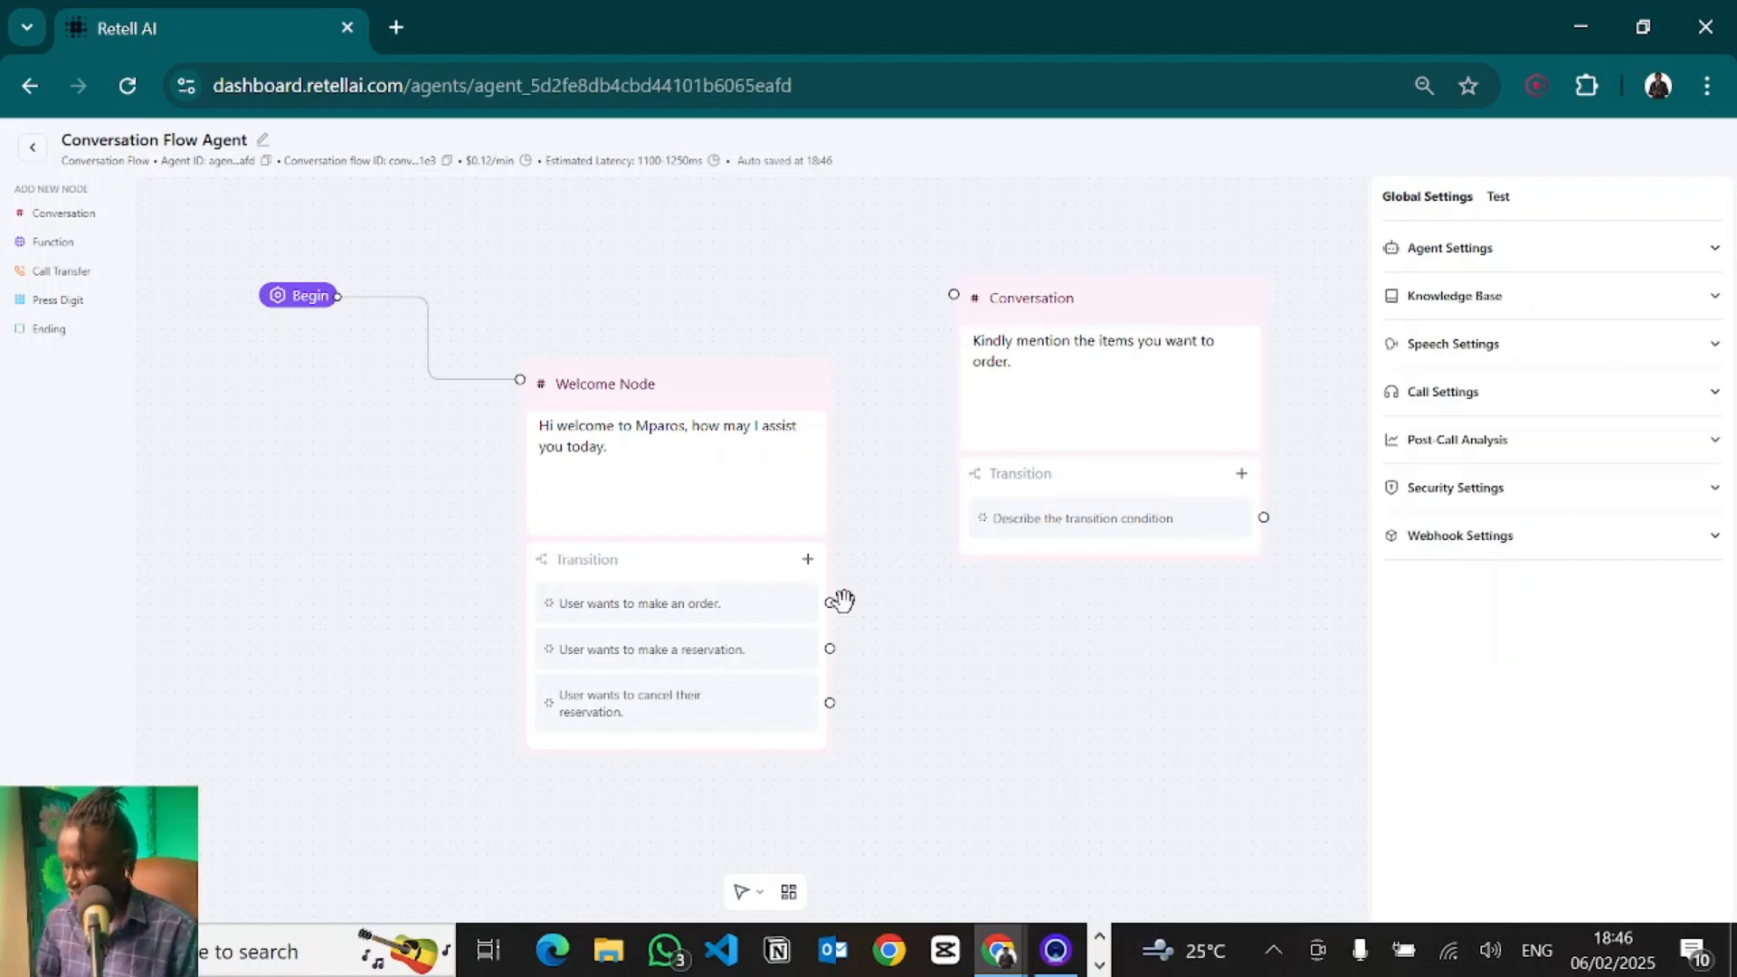
- Connect the order transition to the new Conversation node and start an audio test call
{"action": "left_click_drag", "start_coordinate": [829, 602], "coordinate": [955, 293]}
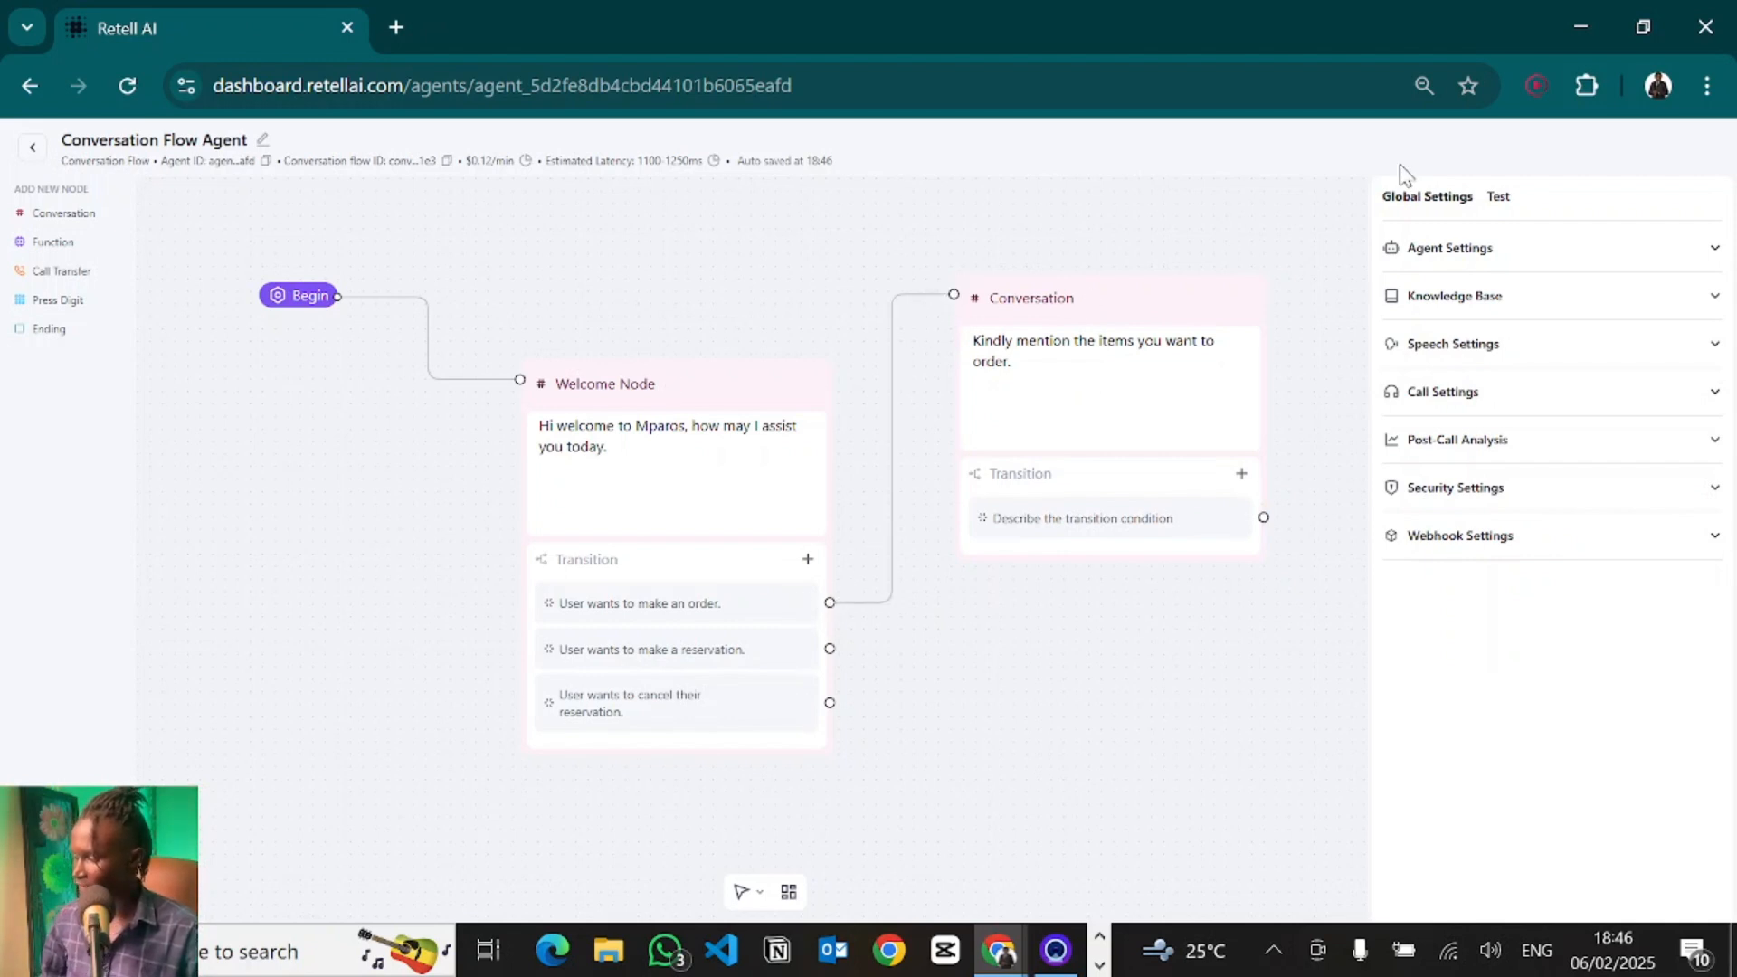
{"action": "left_click", "coordinate": [1499, 197]}
{"action": "left_click", "coordinate": [1552, 644]}
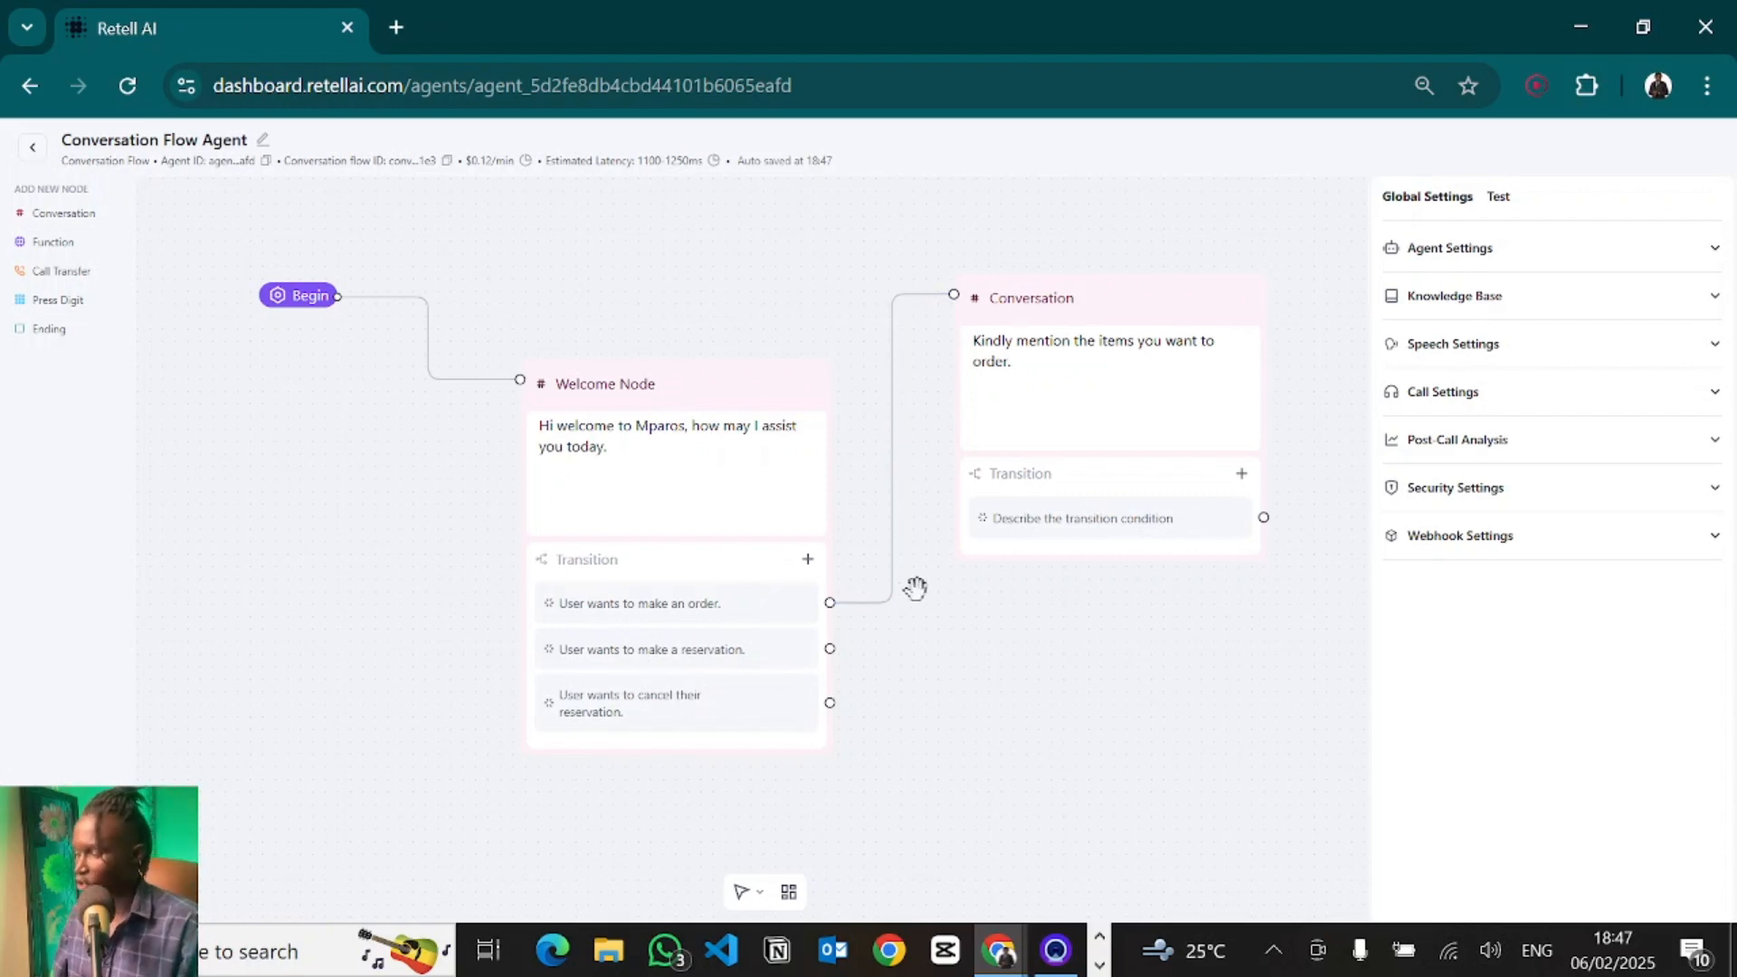
- Add a second Conversation node below and paste a prompt for collecting the user's table reservation details
{"action": "left_click", "coordinate": [84, 219]}
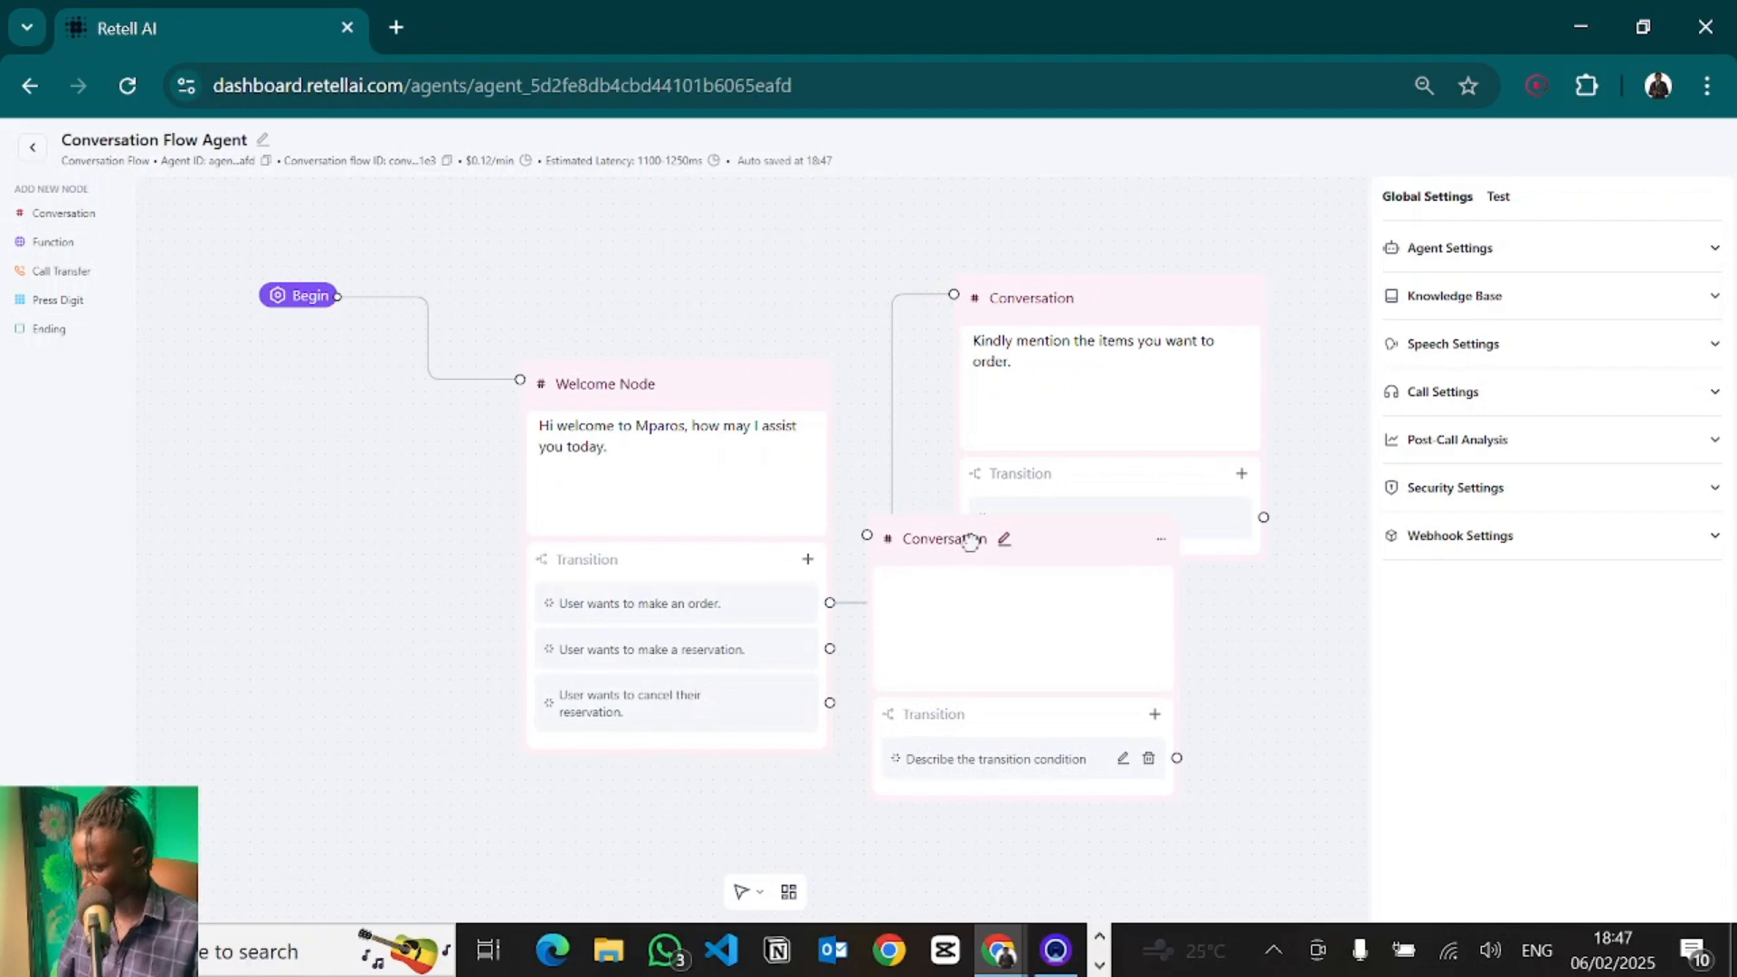
{"action": "left_click_drag", "start_coordinate": [969, 538], "coordinate": [1094, 697]}
{"action": "left_click", "coordinate": [1031, 795]}
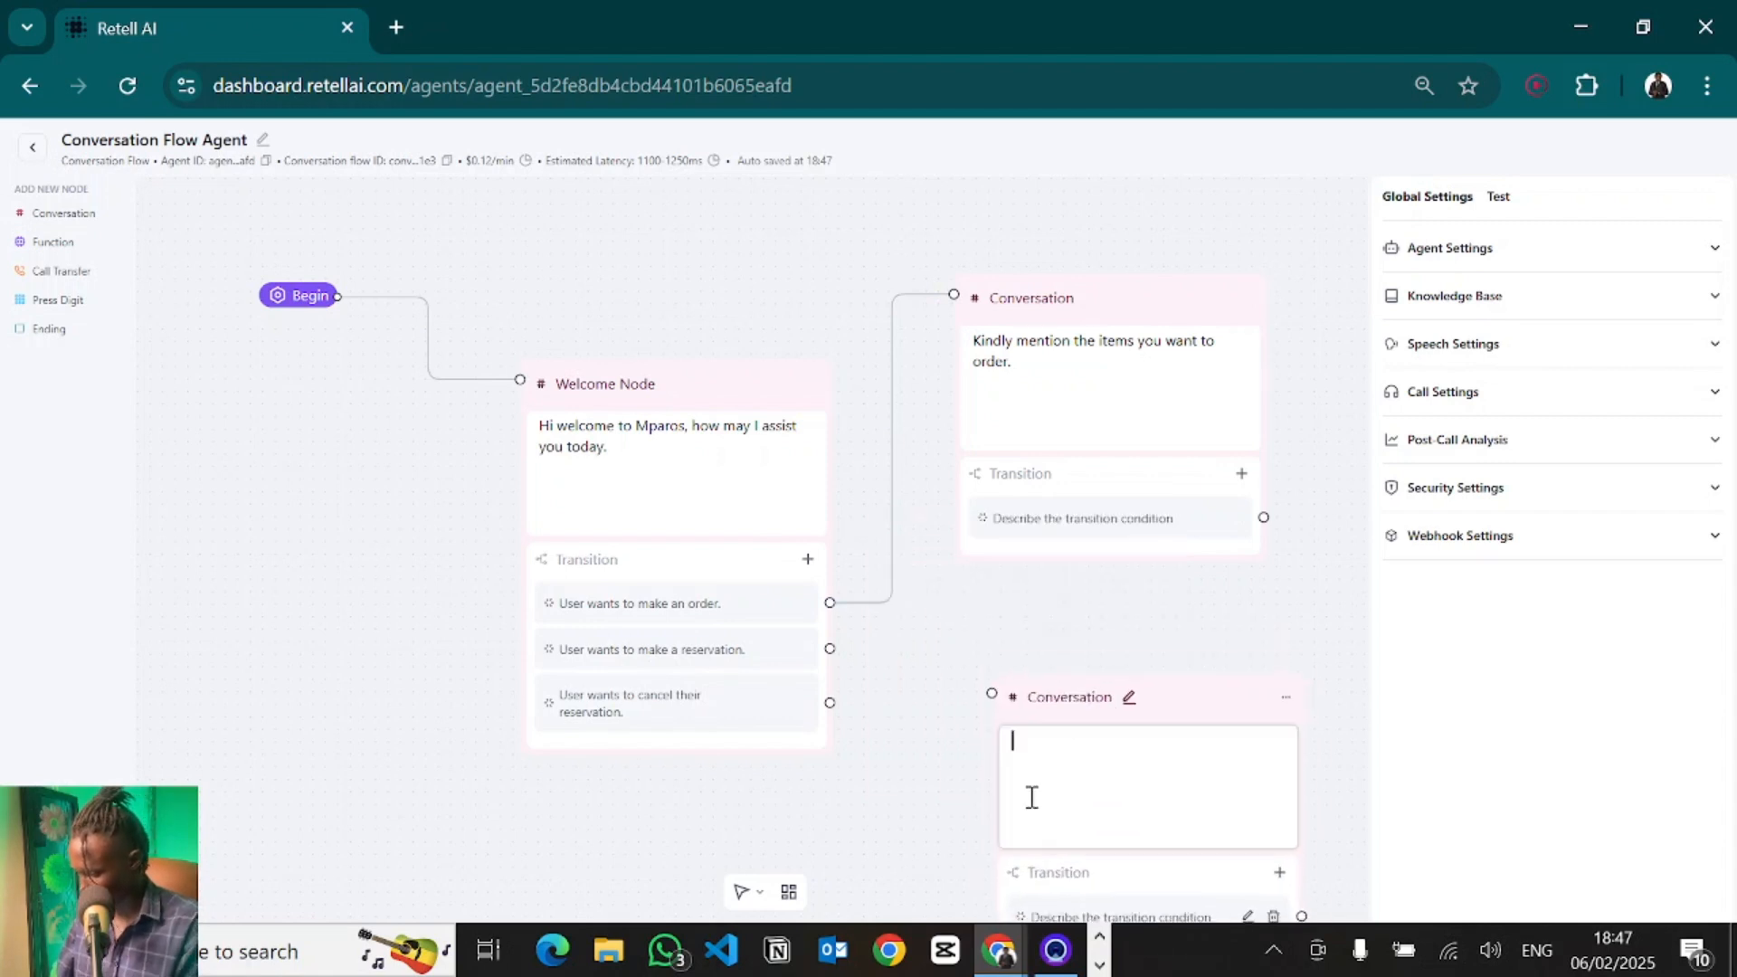
{"action": "scroll", "coordinate": [1016, 756], "scroll_direction": "down", "scroll_amount": 3}
{"action": "left_click_drag", "start_coordinate": [858, 778], "coordinate": [555, 330]}
{"action": "left_click_drag", "start_coordinate": [562, 423], "coordinate": [602, 562]}
{"action": "left_click", "coordinate": [808, 520]}
{"action": "key", "text": "ctrl+v"}
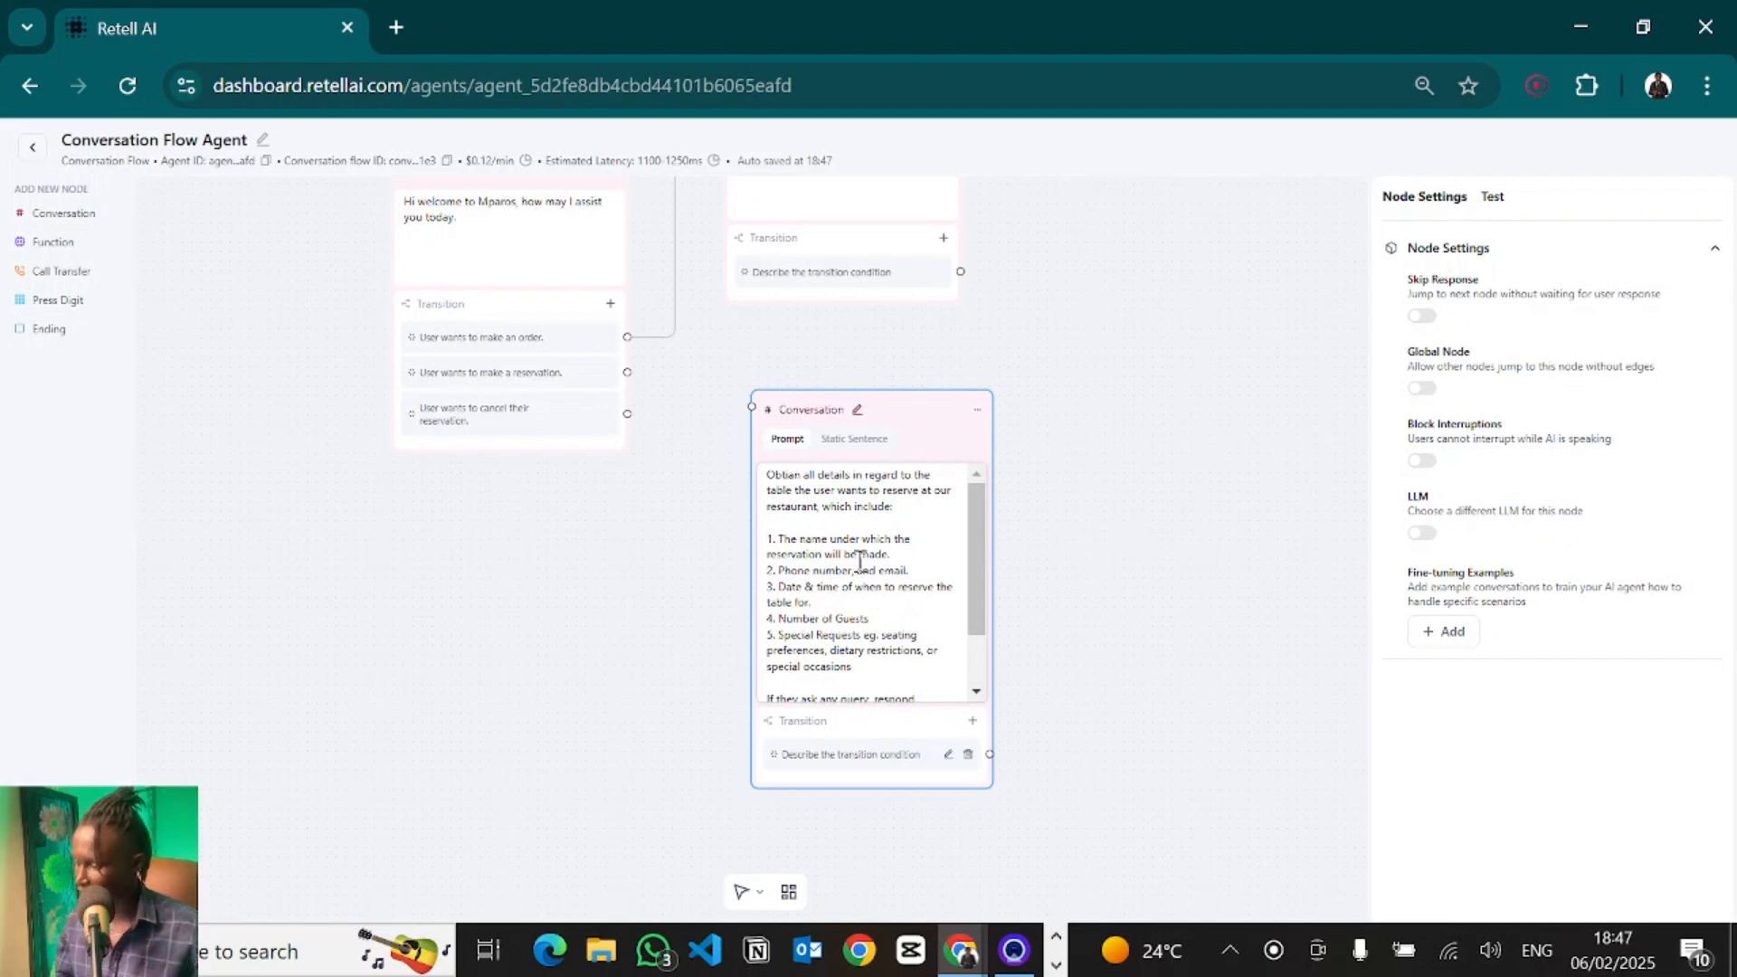
{"action": "scroll", "coordinate": [812, 565], "scroll_direction": "down", "scroll_amount": 1}
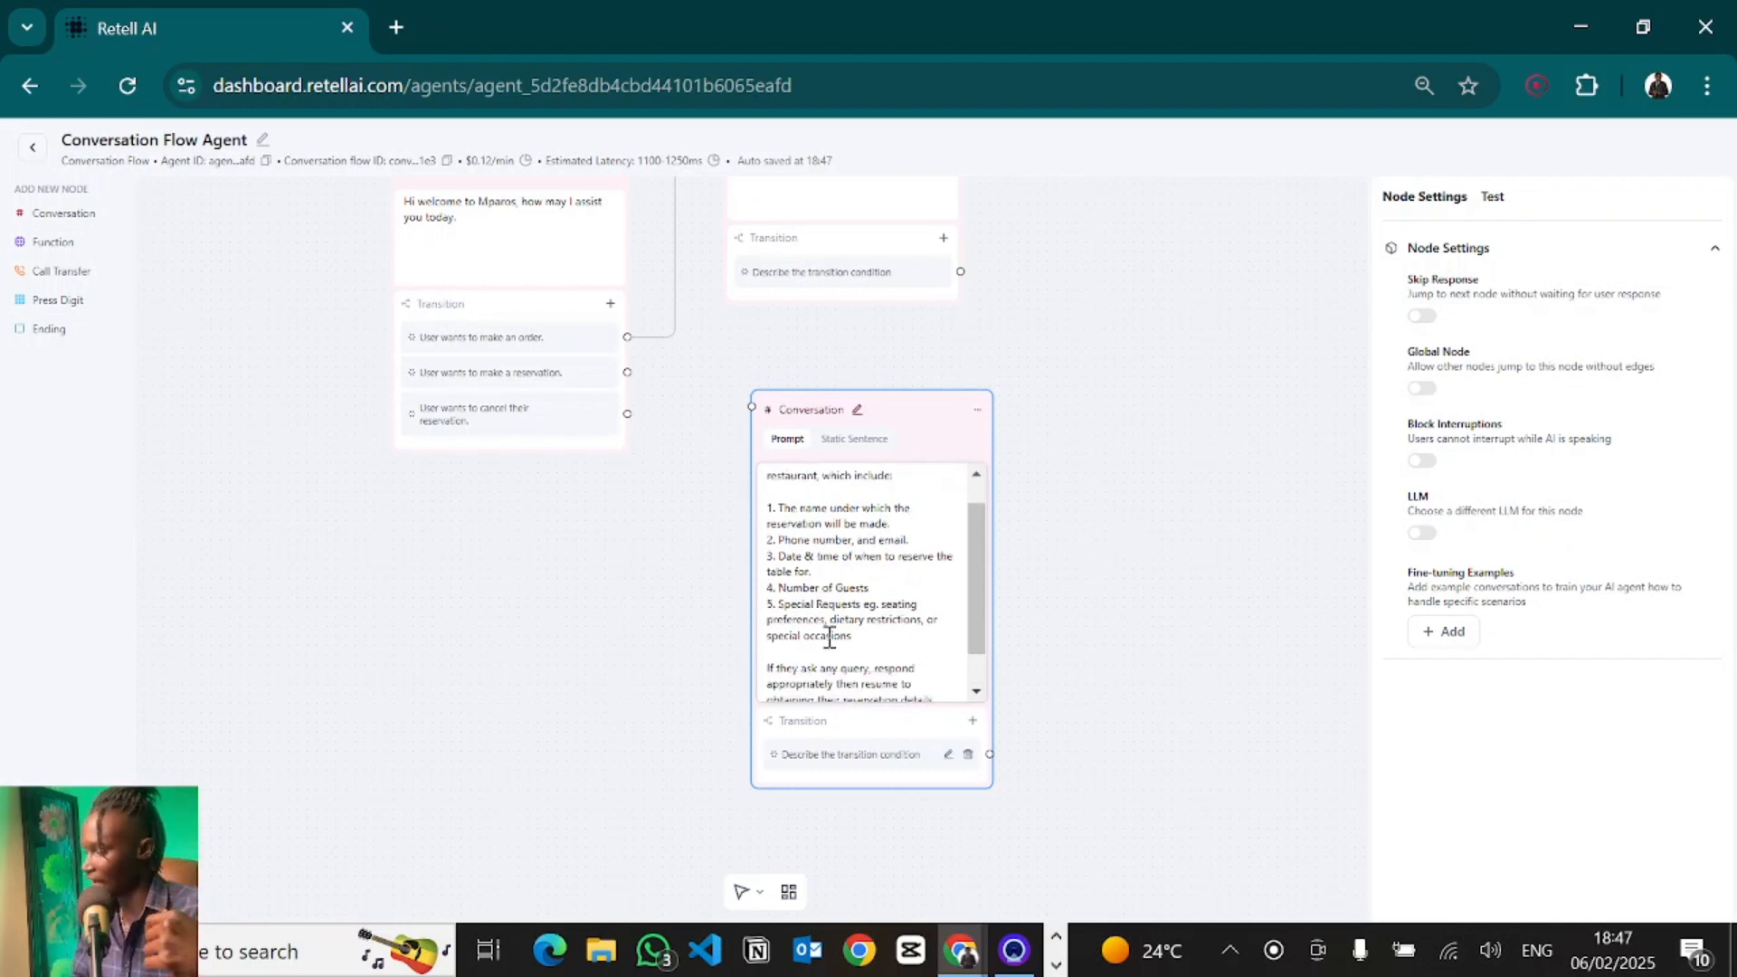
{"action": "scroll", "coordinate": [829, 639], "scroll_direction": "down", "scroll_amount": 1}
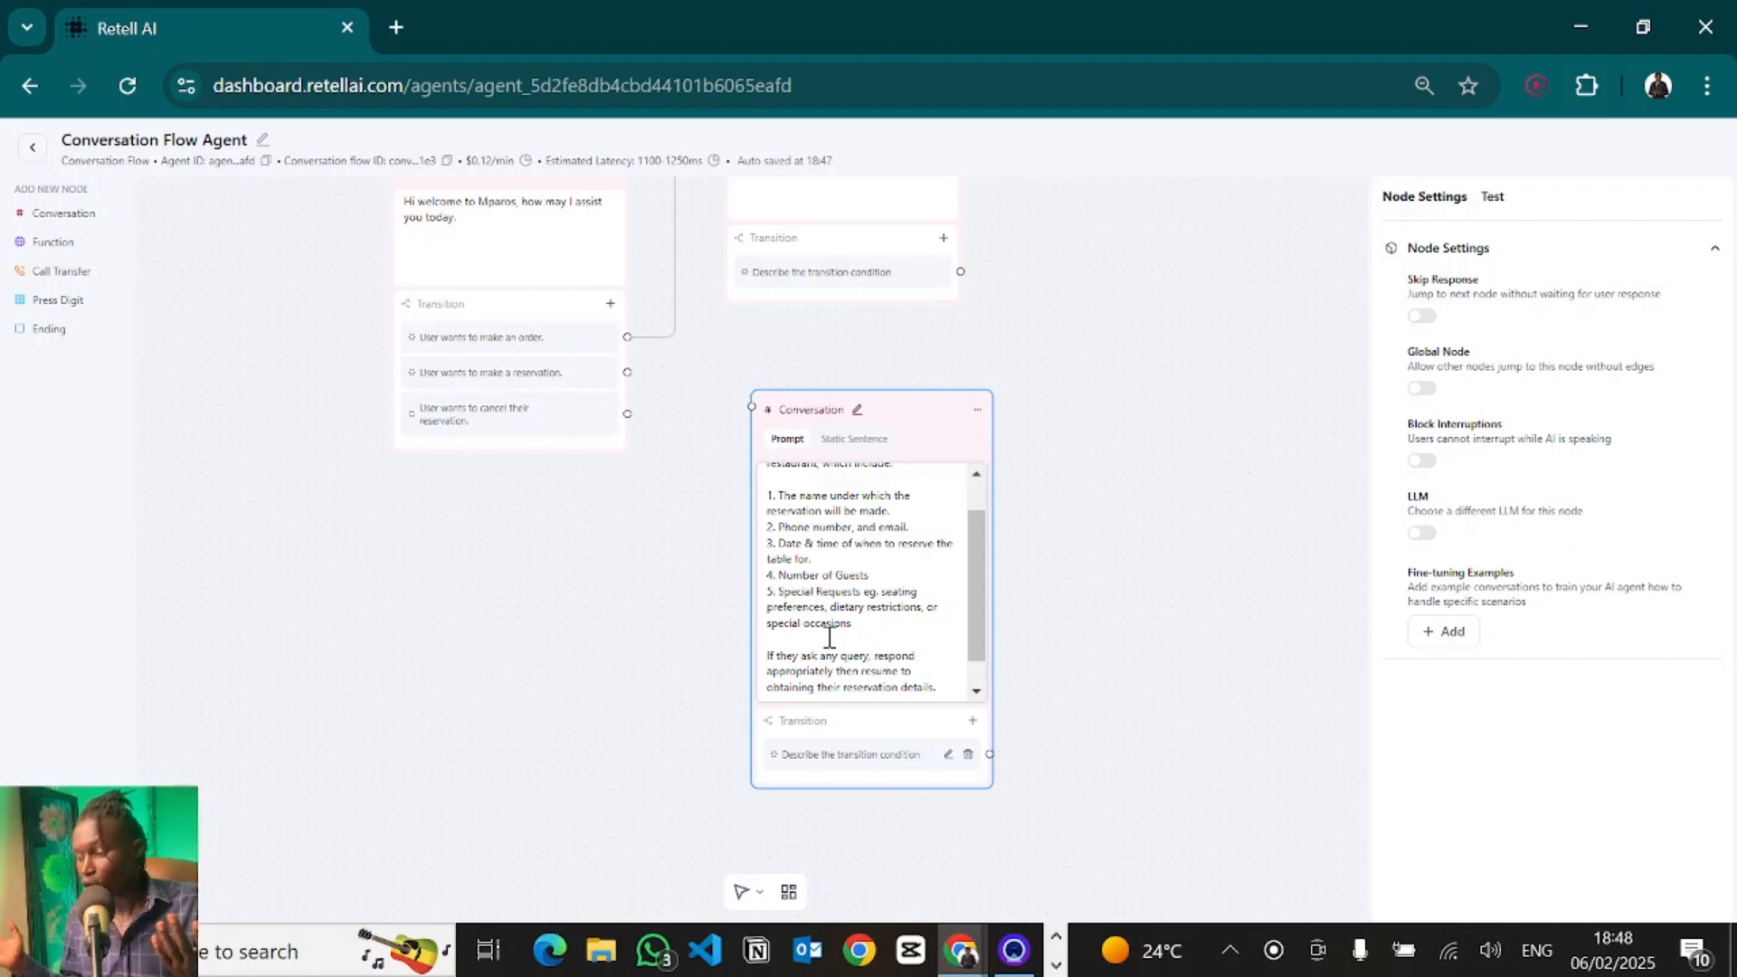
{"action": "scroll", "coordinate": [829, 638], "scroll_direction": "down", "scroll_amount": 1}
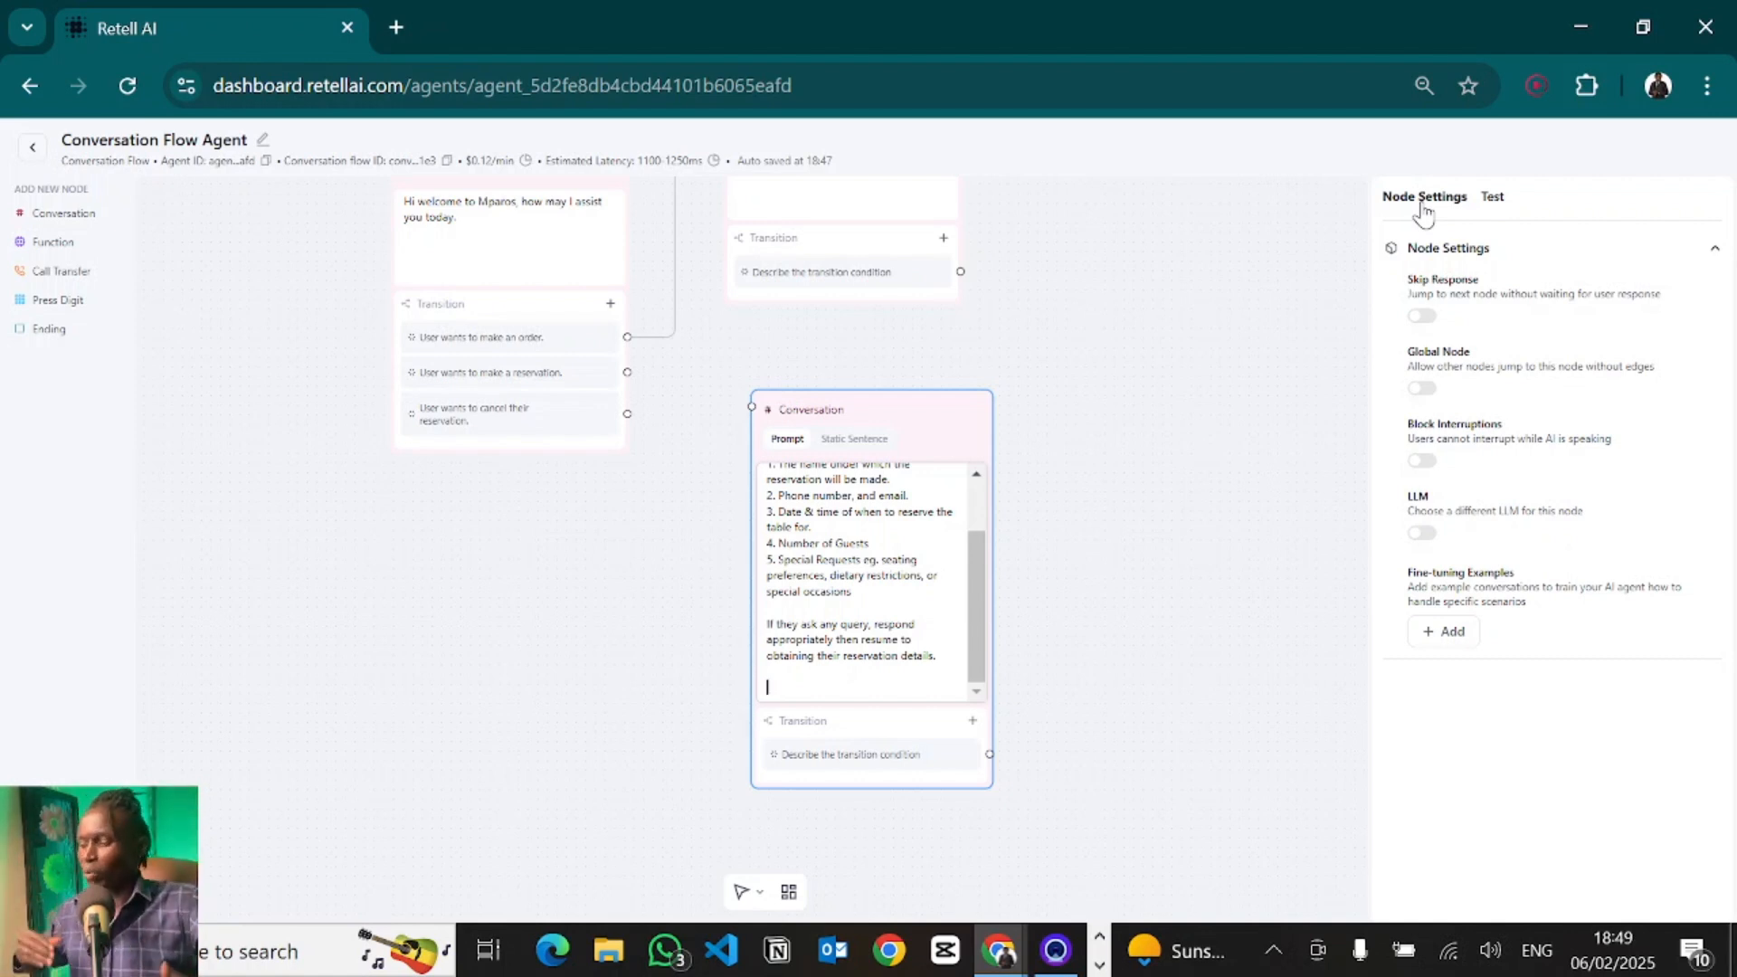
- Connect the reservation transition to the reservation Conversation node and run an audio test call, ending the call
{"action": "left_click_drag", "start_coordinate": [627, 358], "coordinate": [693, 526]}
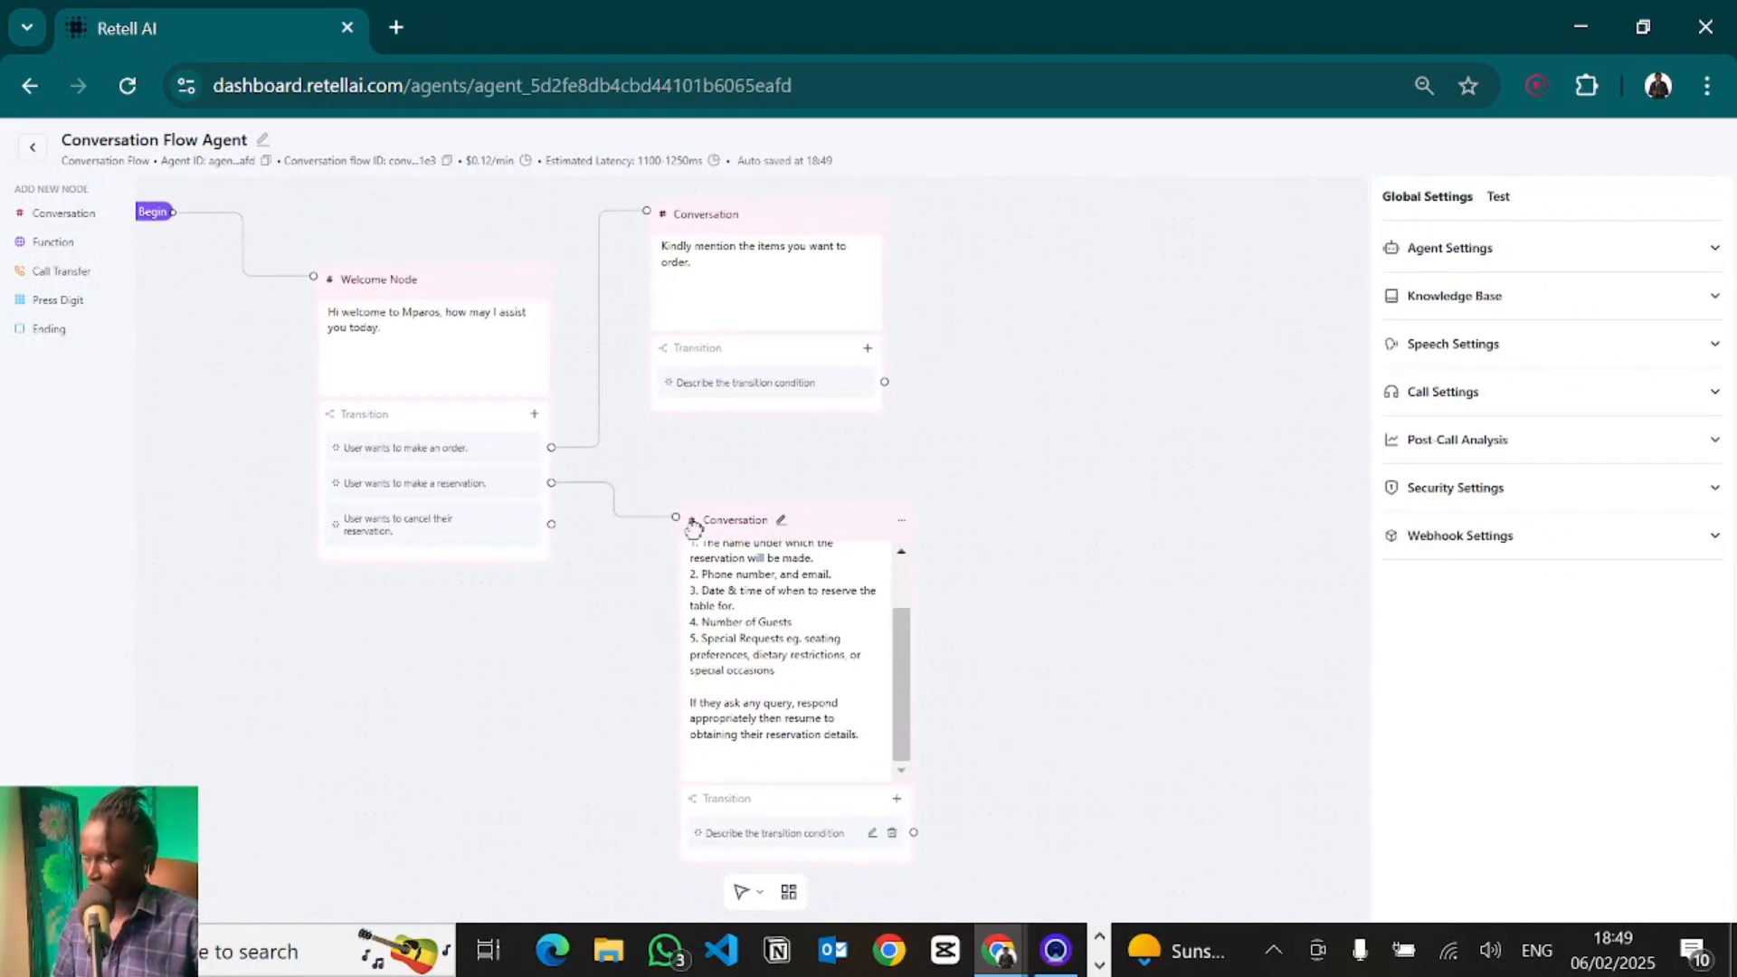
{"action": "left_click", "coordinate": [1499, 197]}
{"action": "left_click", "coordinate": [1552, 640]}
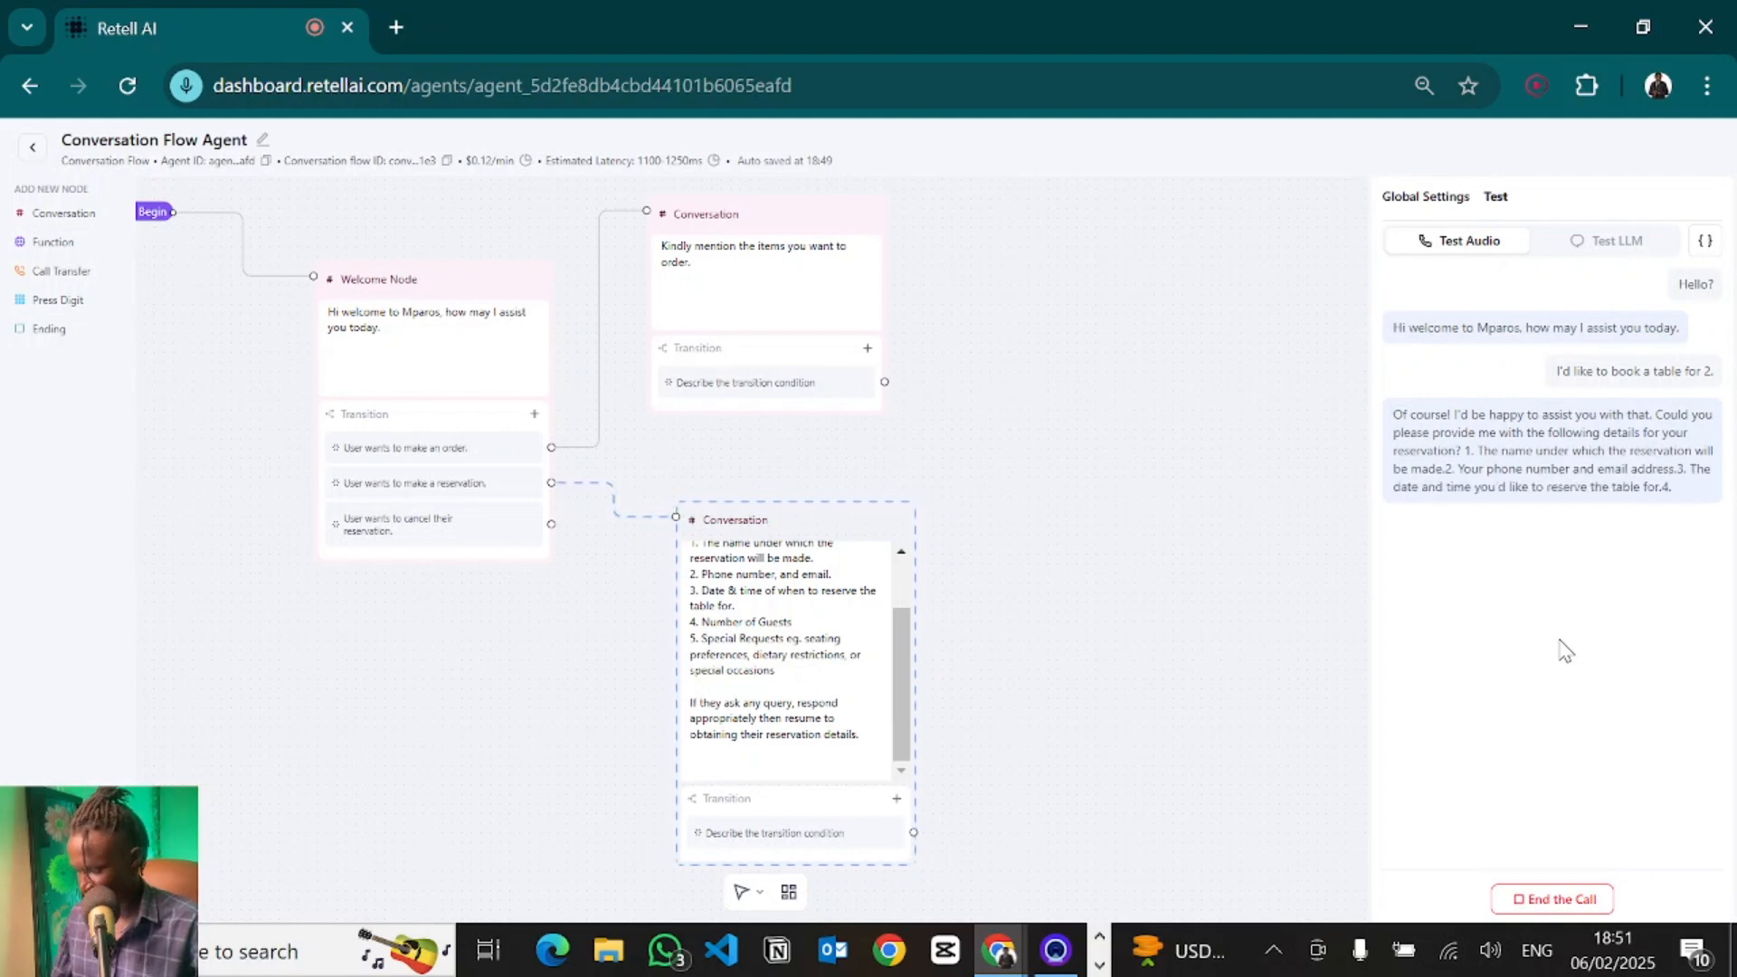
{"action": "left_click", "coordinate": [1550, 900]}
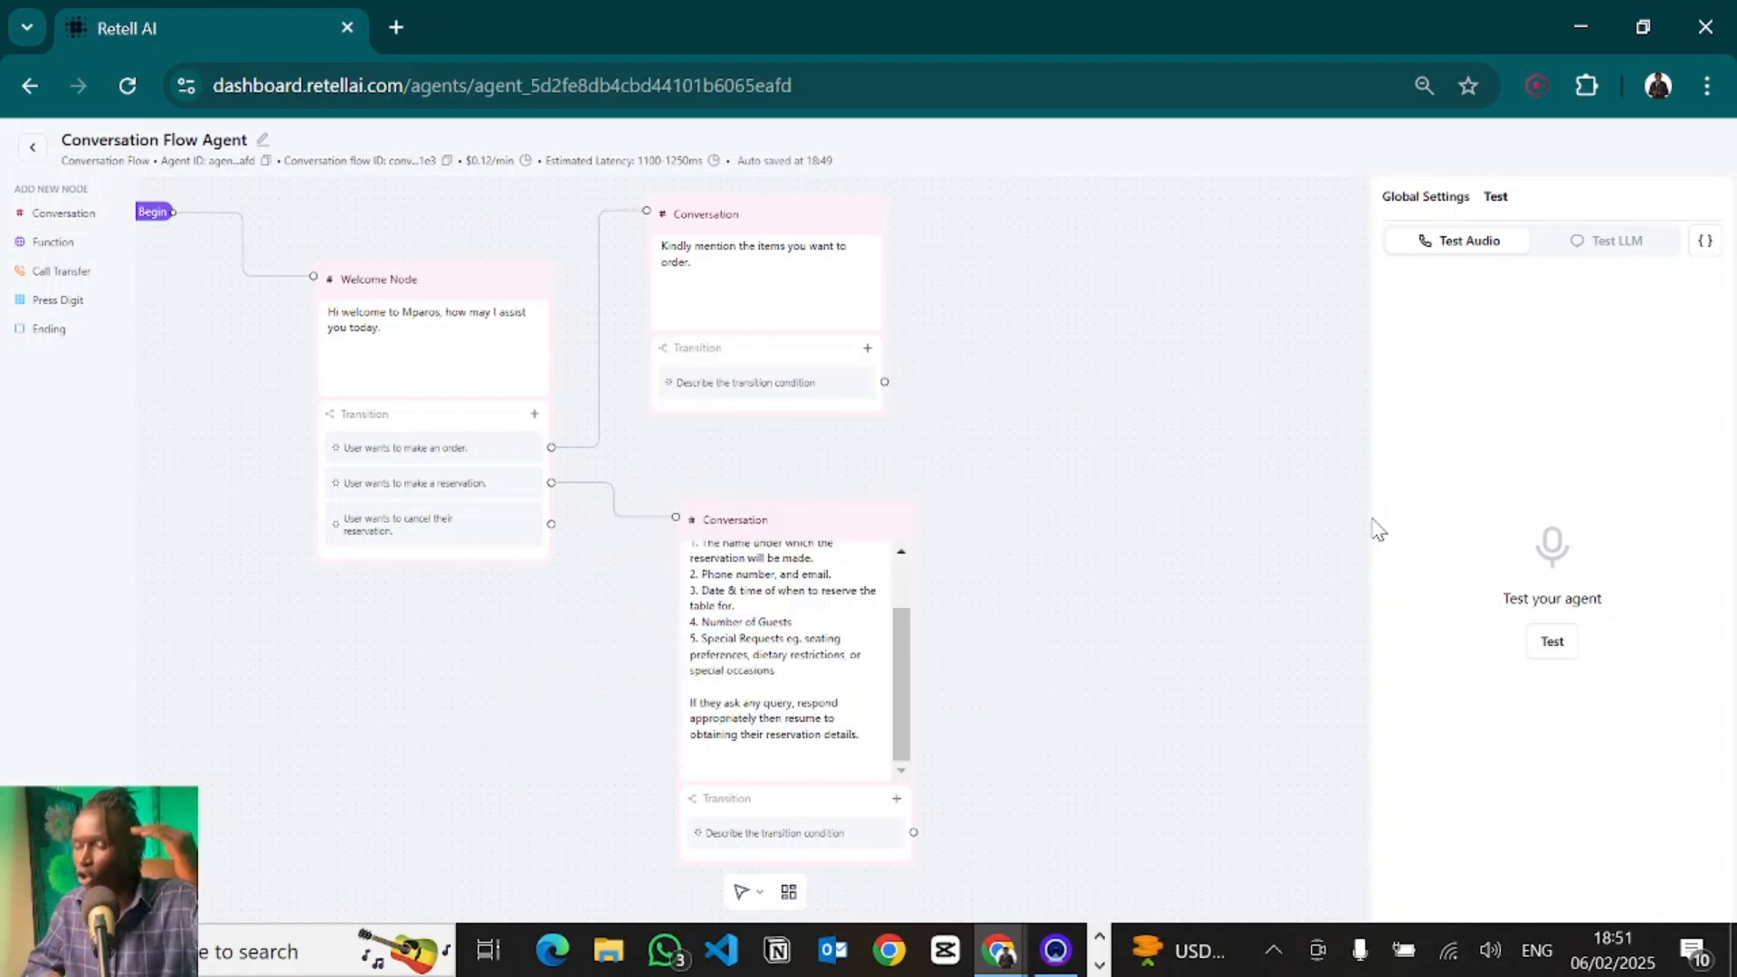
{"action": "left_click", "coordinate": [751, 721]}
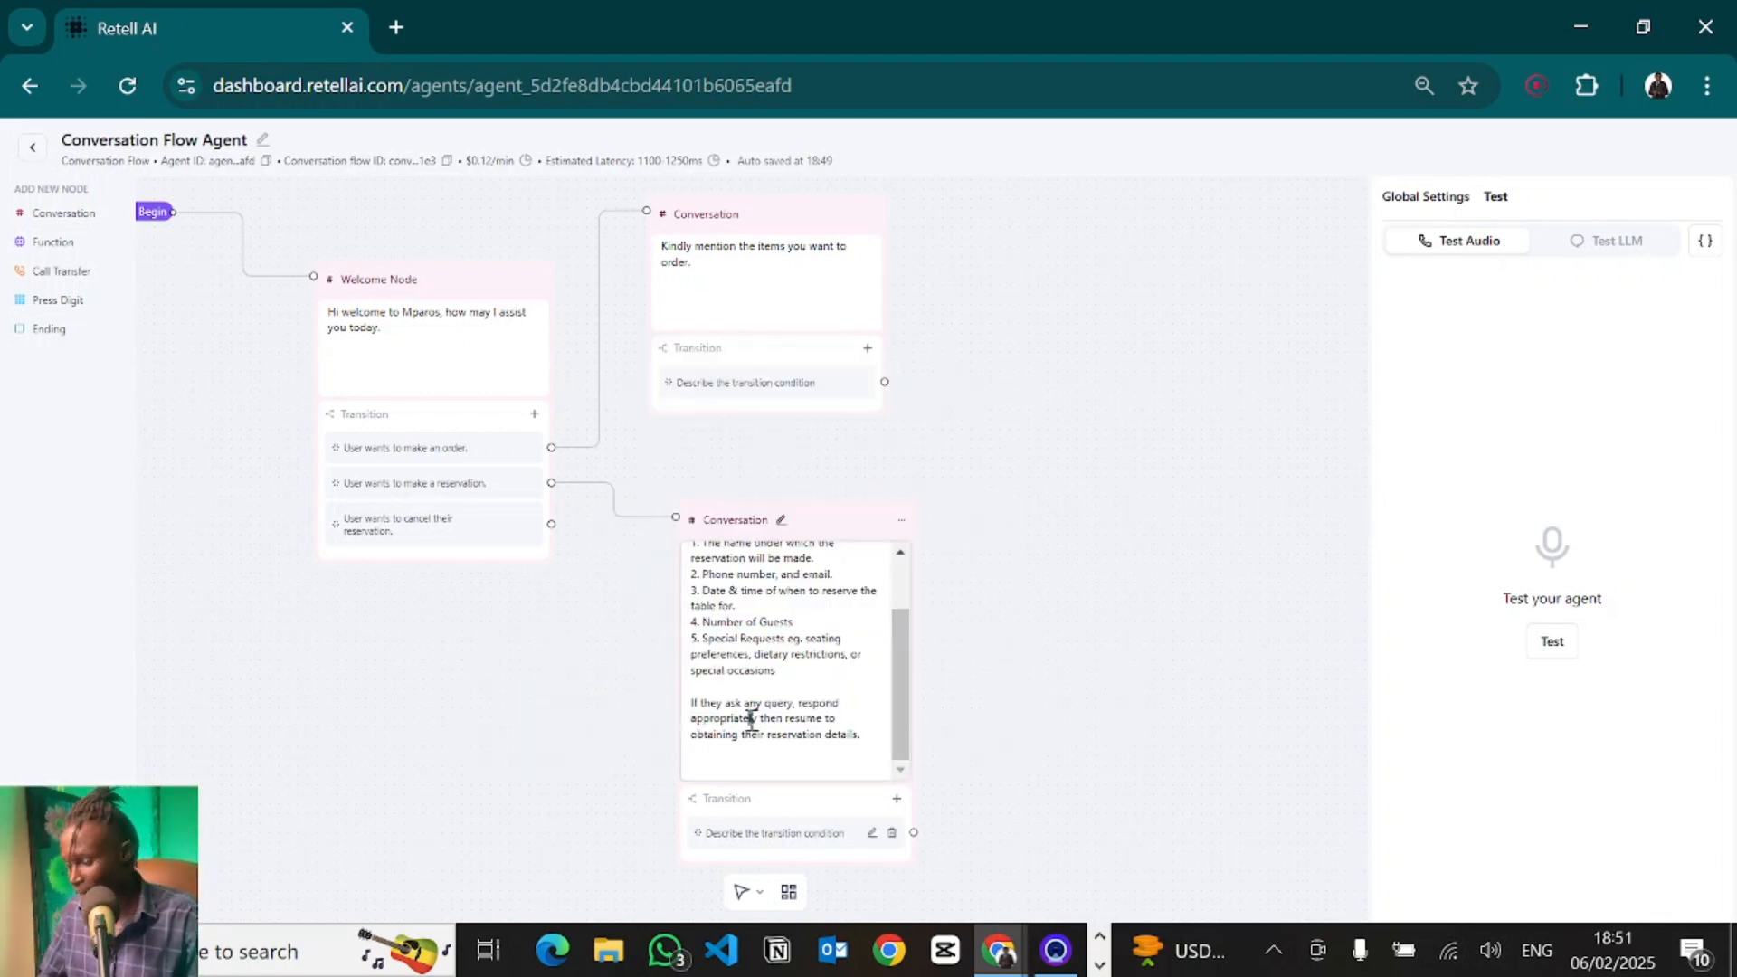
- Add the instruction "Ensure to obtain the details one at a time. Do not list out all the questions at once." to the reservation node's prompt
{"action": "left_click", "coordinate": [787, 705]}
{"action": "key", "text": "Return"}
{"action": "key", "text": "Return"}
{"action": "type", "text": "Ensure"}
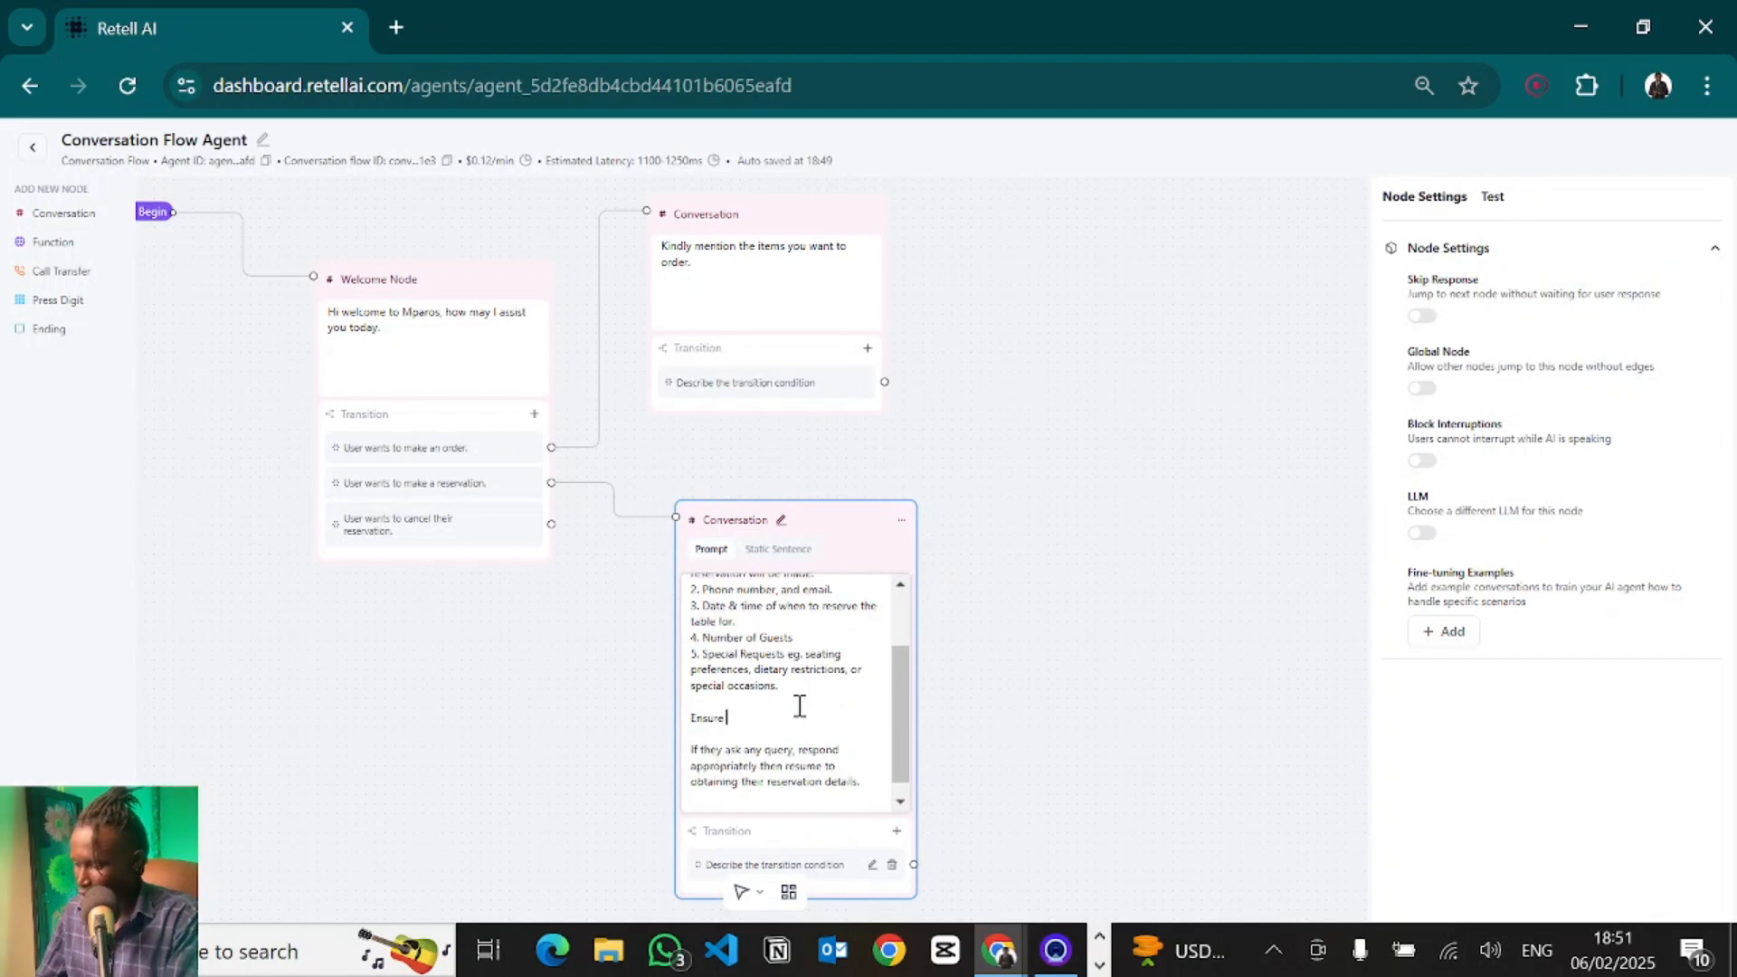
{"action": "type", "text": " to dbtain the details one a"}
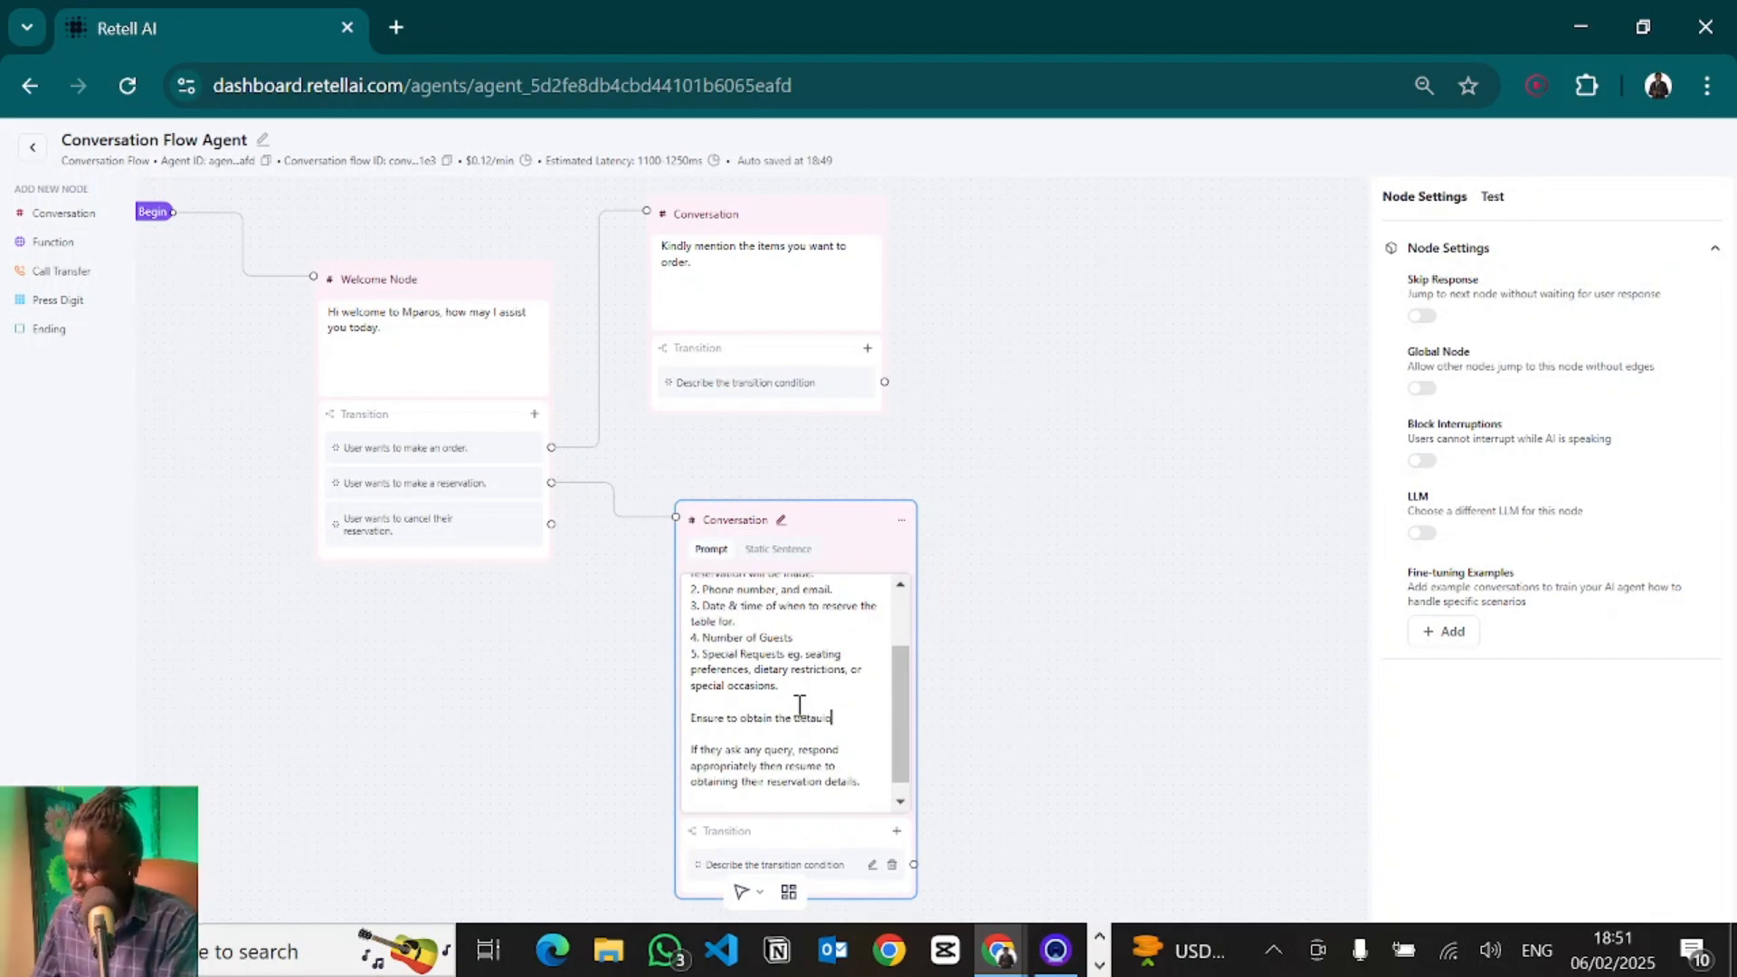
{"action": "type", "text": "t a time. Do not list "}
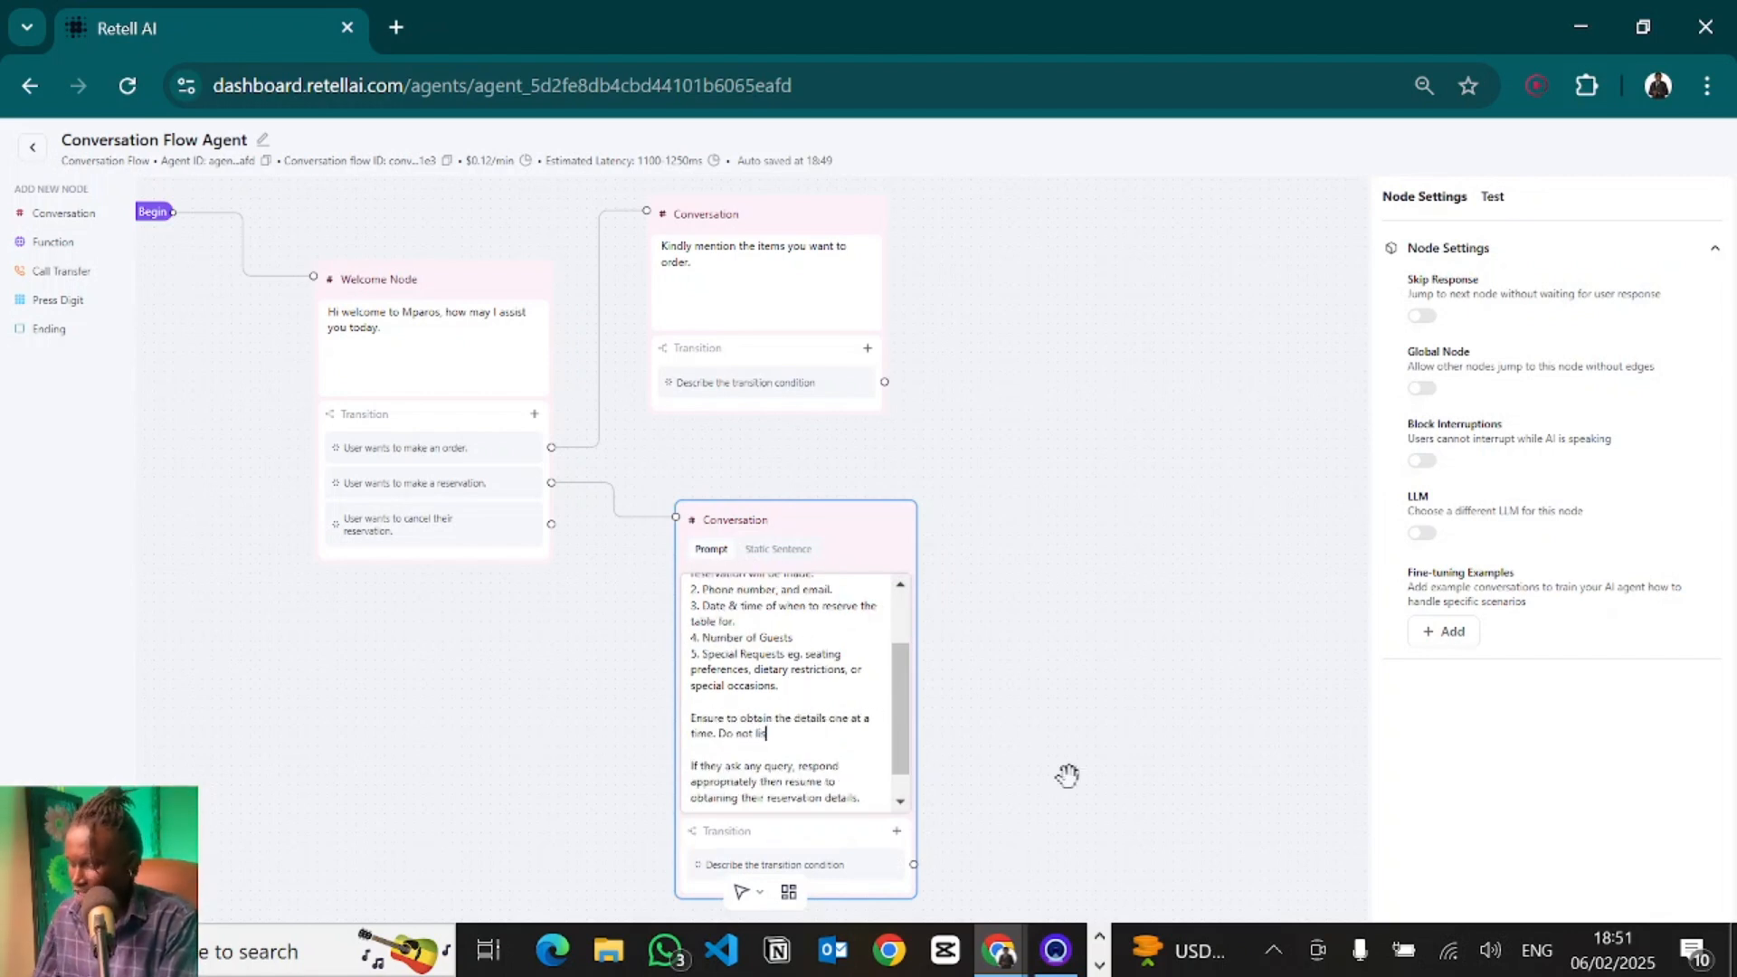
{"action": "type", "text": "out all the questions at once."}
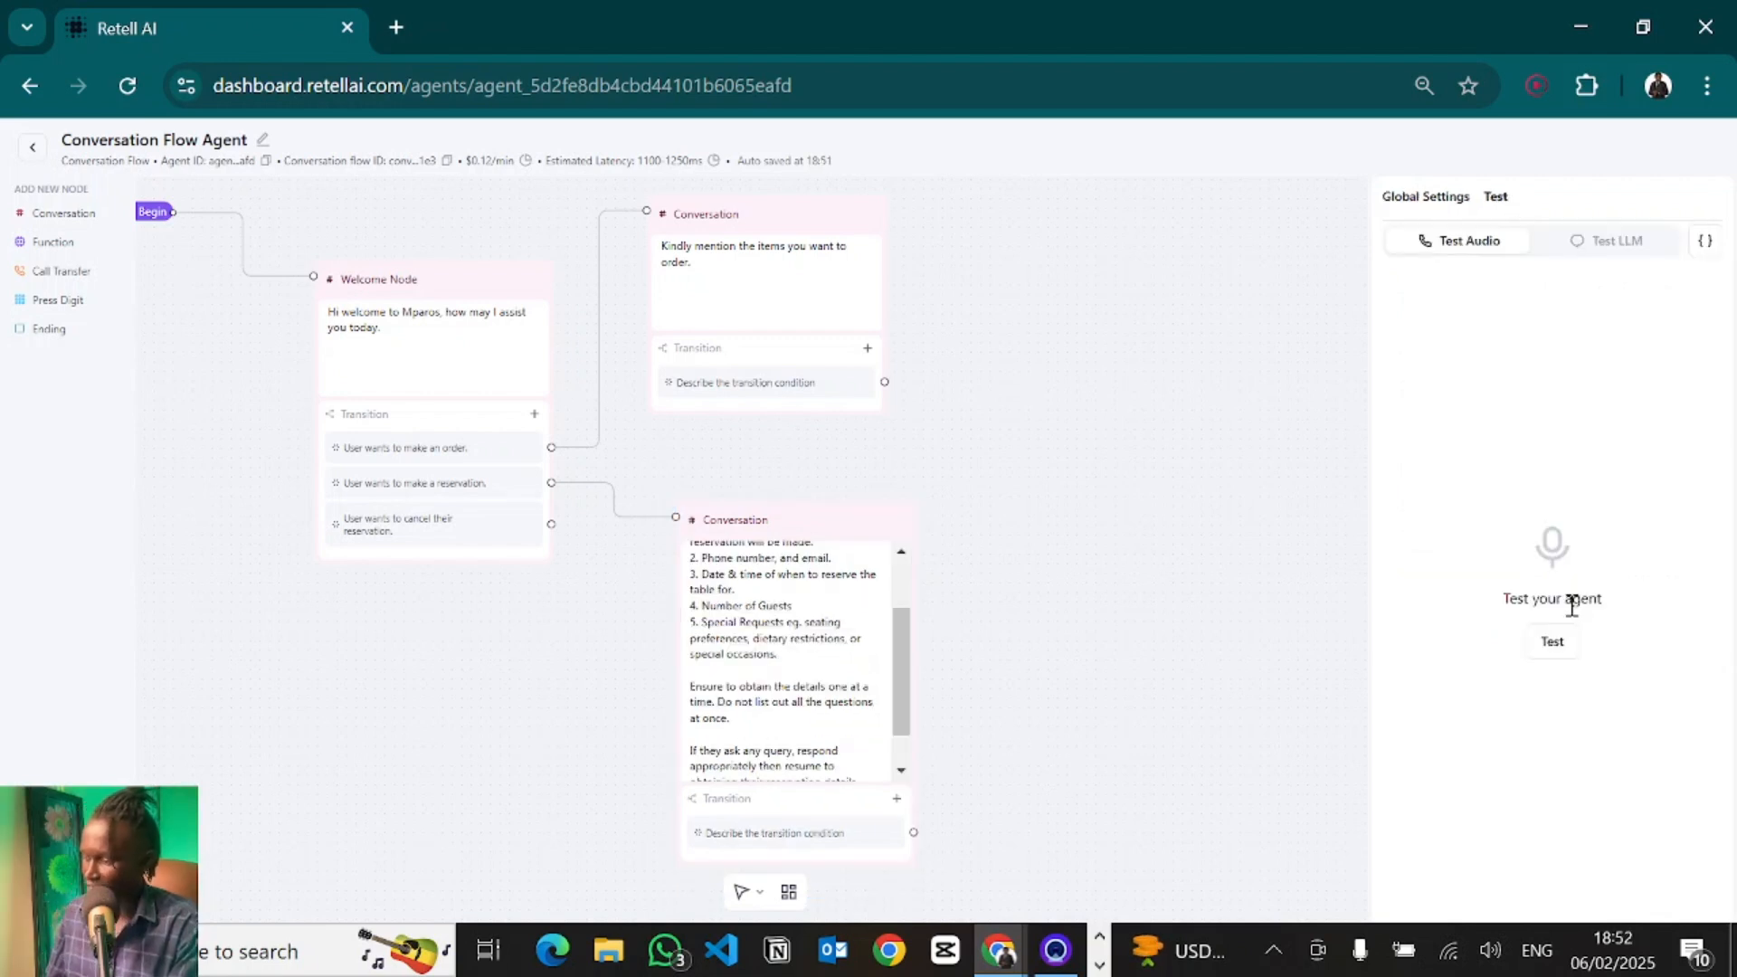
- Run an audio test call of the reservation flow and end the call
{"action": "left_click", "coordinate": [1548, 640]}
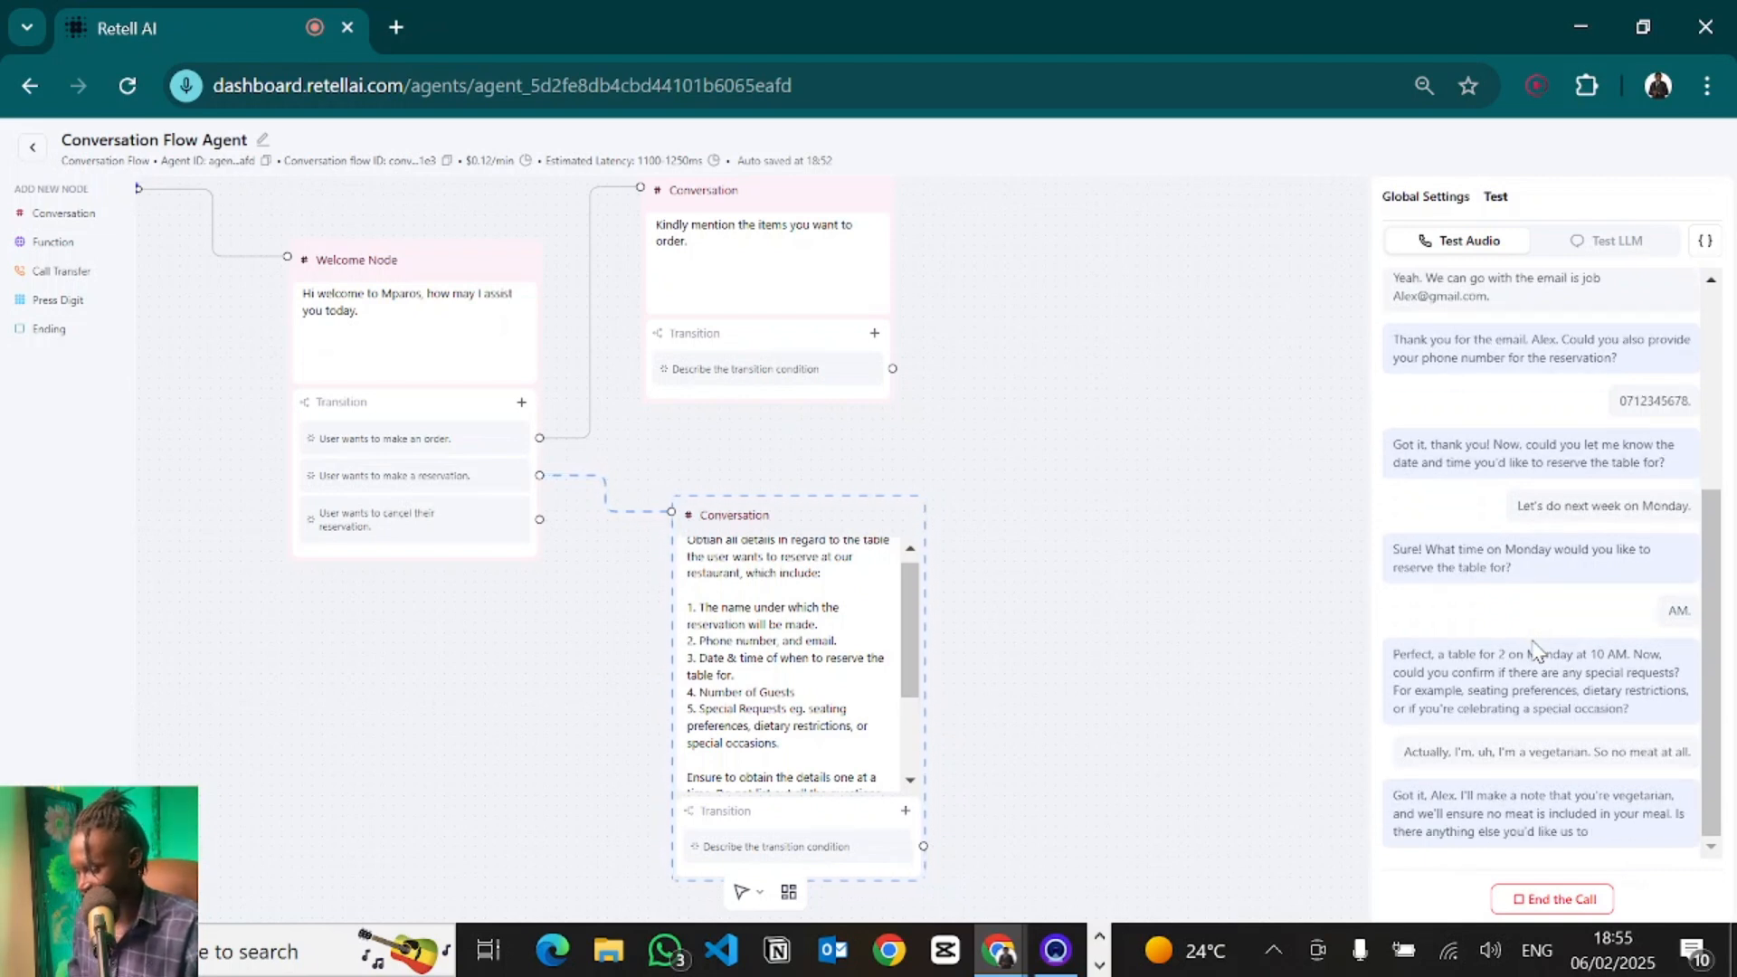
{"action": "scroll", "coordinate": [773, 713], "scroll_direction": "down", "scroll_amount": 1}
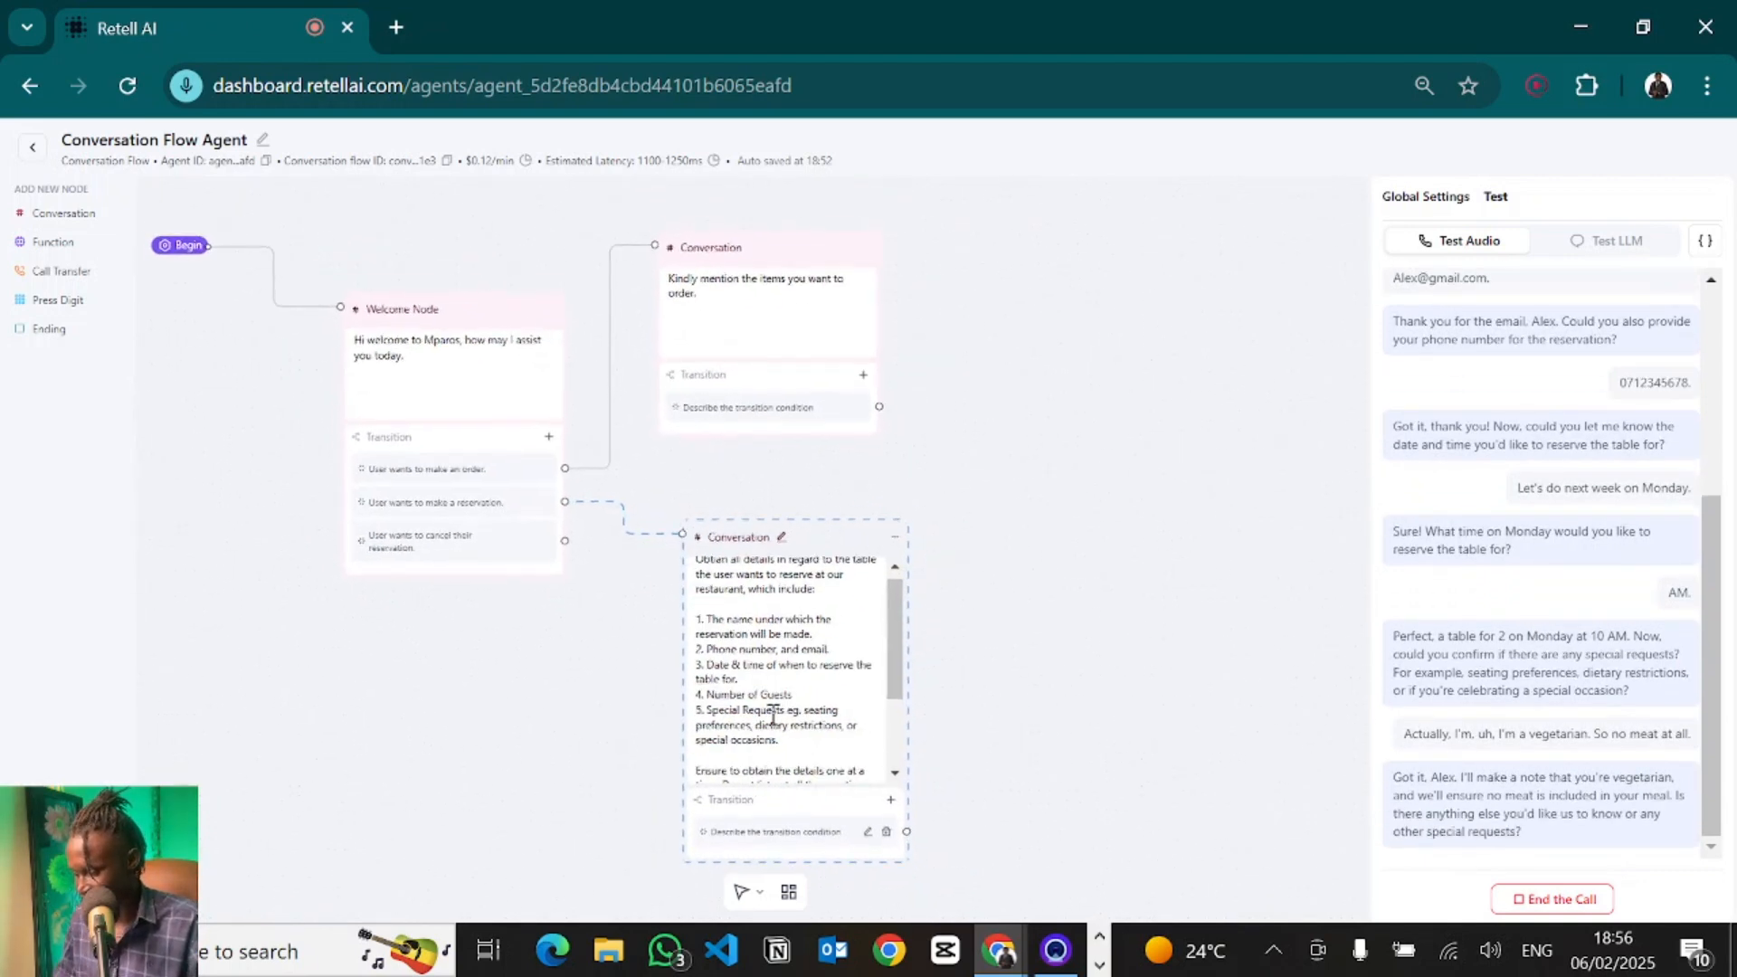
{"action": "scroll", "coordinate": [773, 713], "scroll_direction": "up", "scroll_amount": 1}
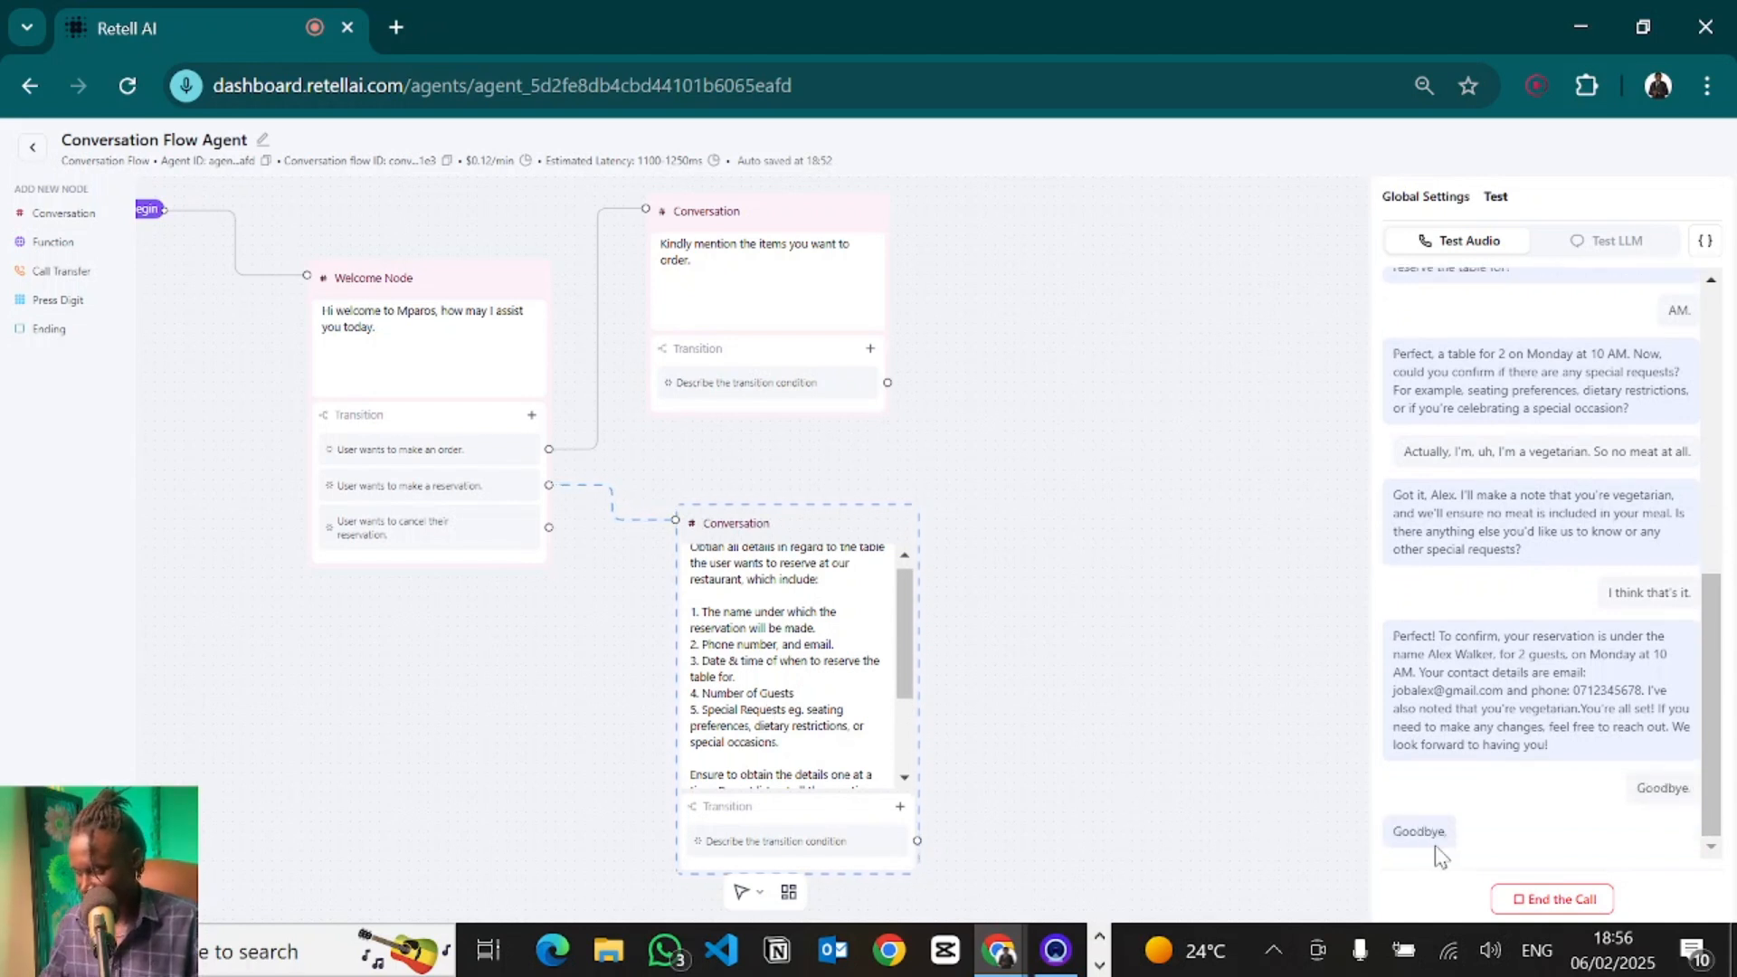
{"action": "left_click", "coordinate": [1574, 901]}
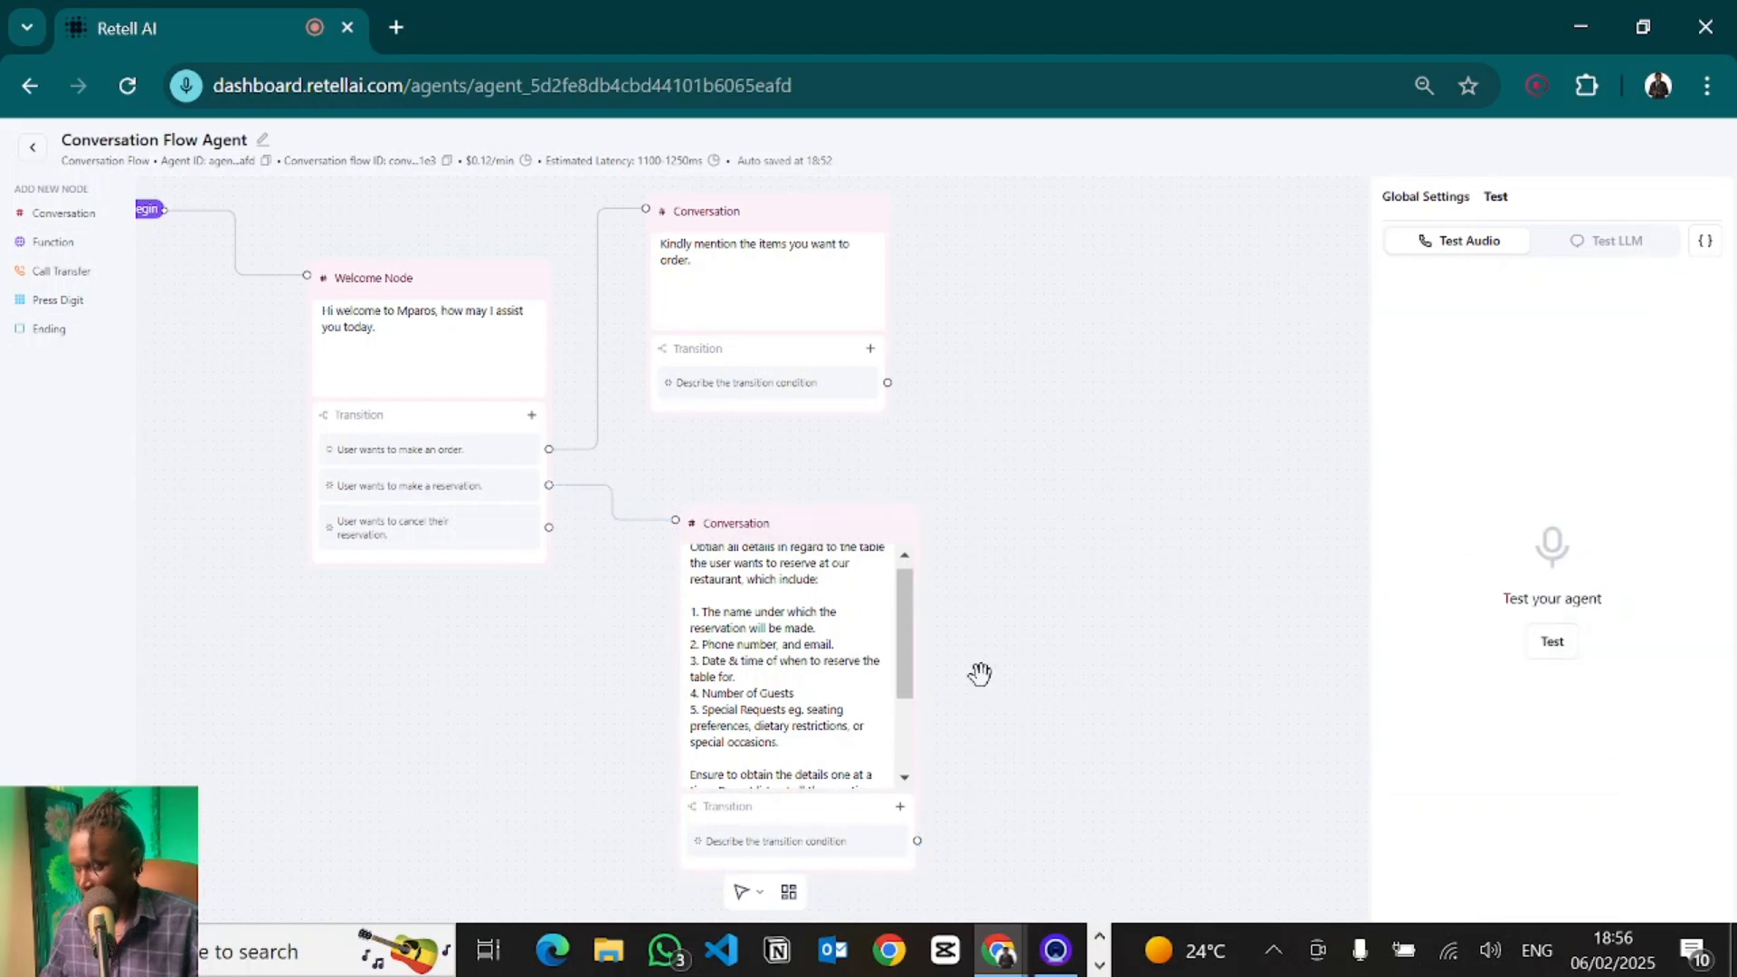
- Set the reservation node's transition condition to "User has provided all their reservation details"
{"action": "left_click_drag", "start_coordinate": [1012, 585], "coordinate": [1004, 446]}
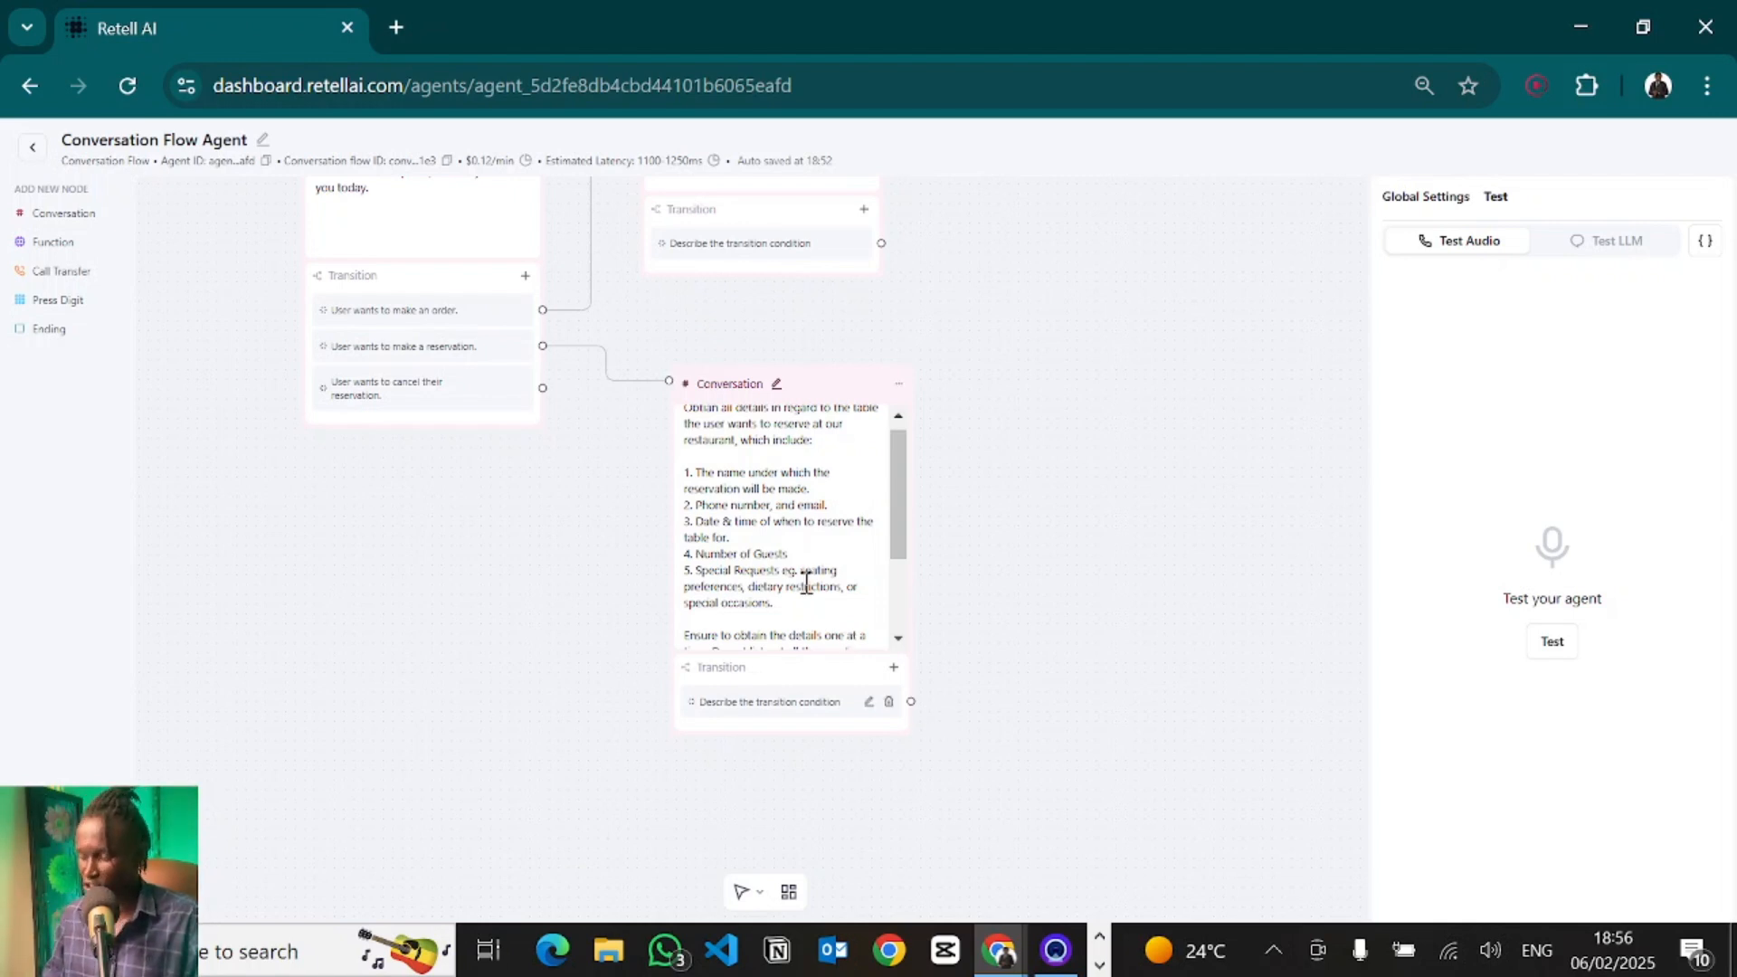
{"action": "scroll", "coordinate": [807, 583], "scroll_direction": "down", "scroll_amount": 2}
{"action": "scroll", "coordinate": [776, 671], "scroll_direction": "up", "scroll_amount": 3}
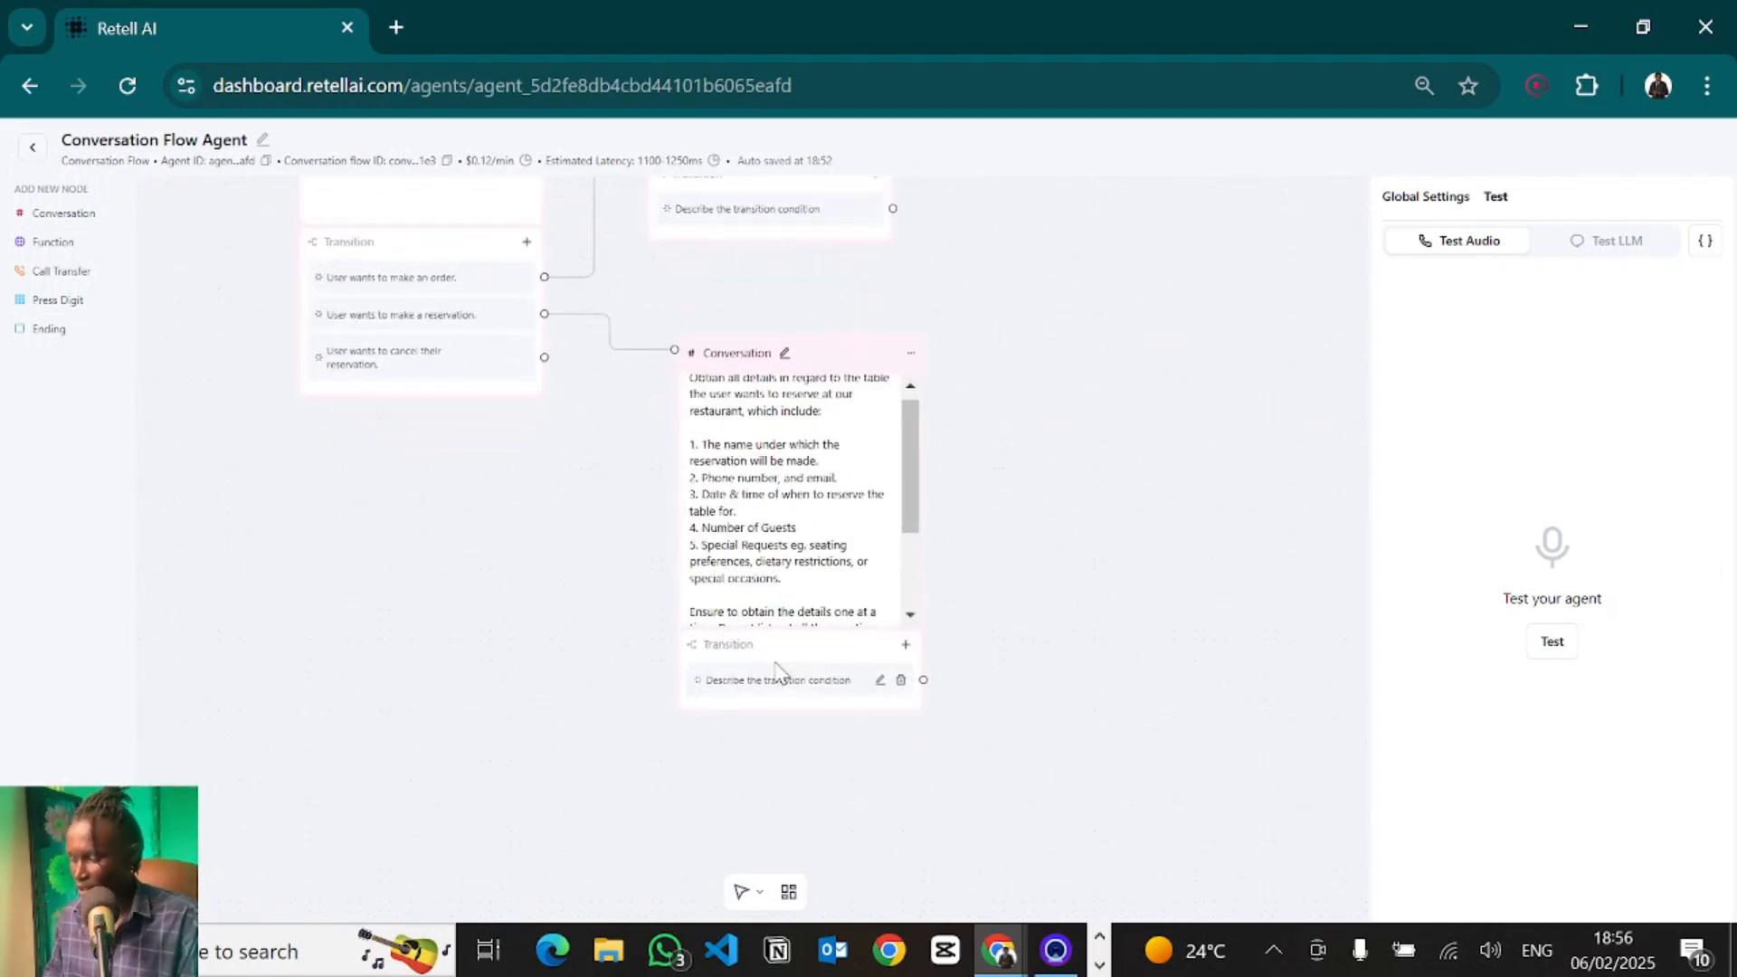
{"action": "left_click", "coordinate": [740, 653]}
{"action": "left_click", "coordinate": [749, 715]}
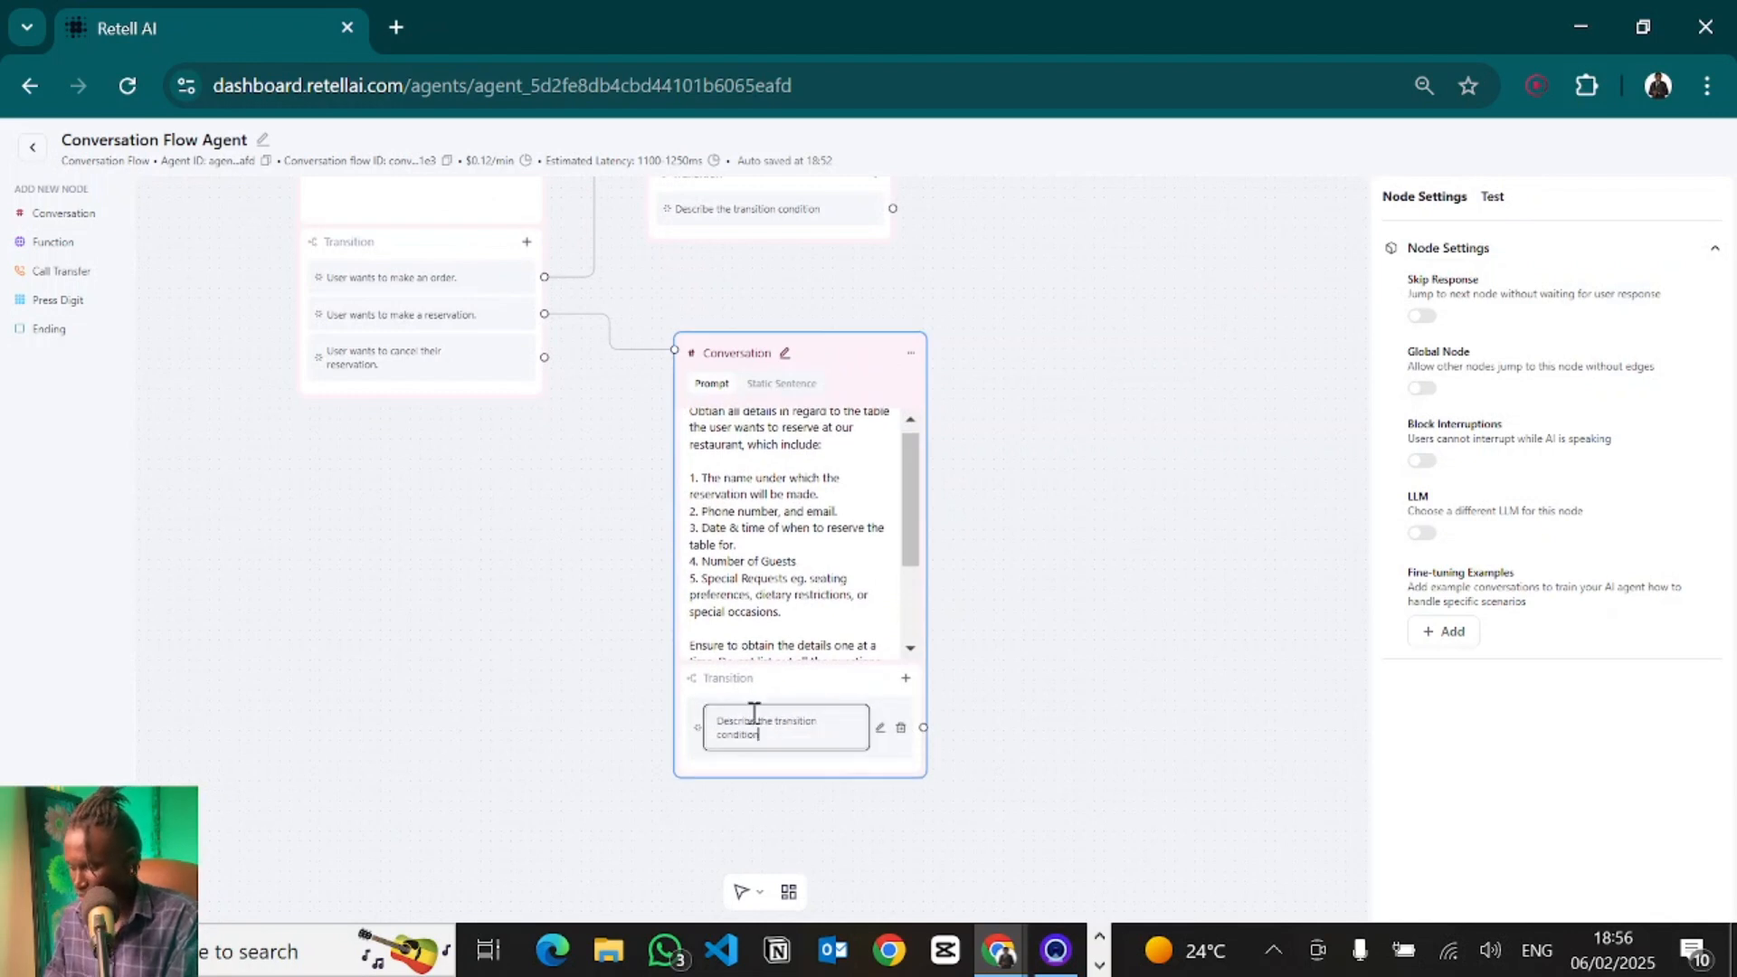
{"action": "type", "text": "User has provided all the"}
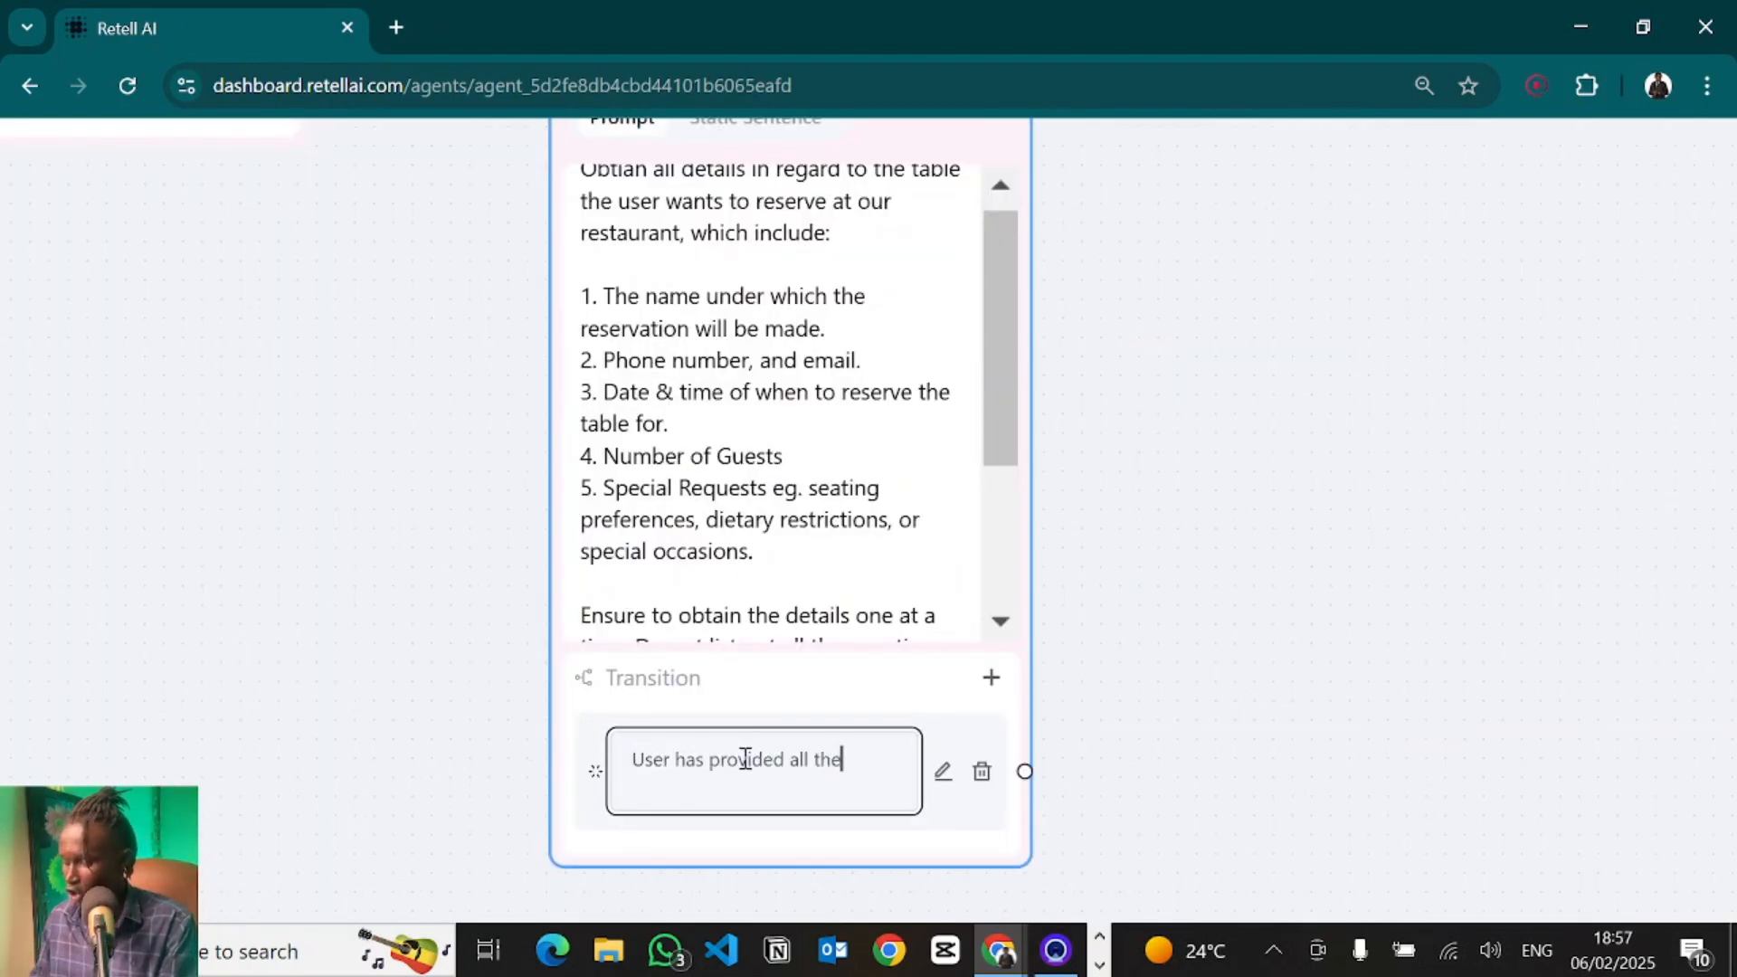
{"action": "type", "text": "ir reservation details"}
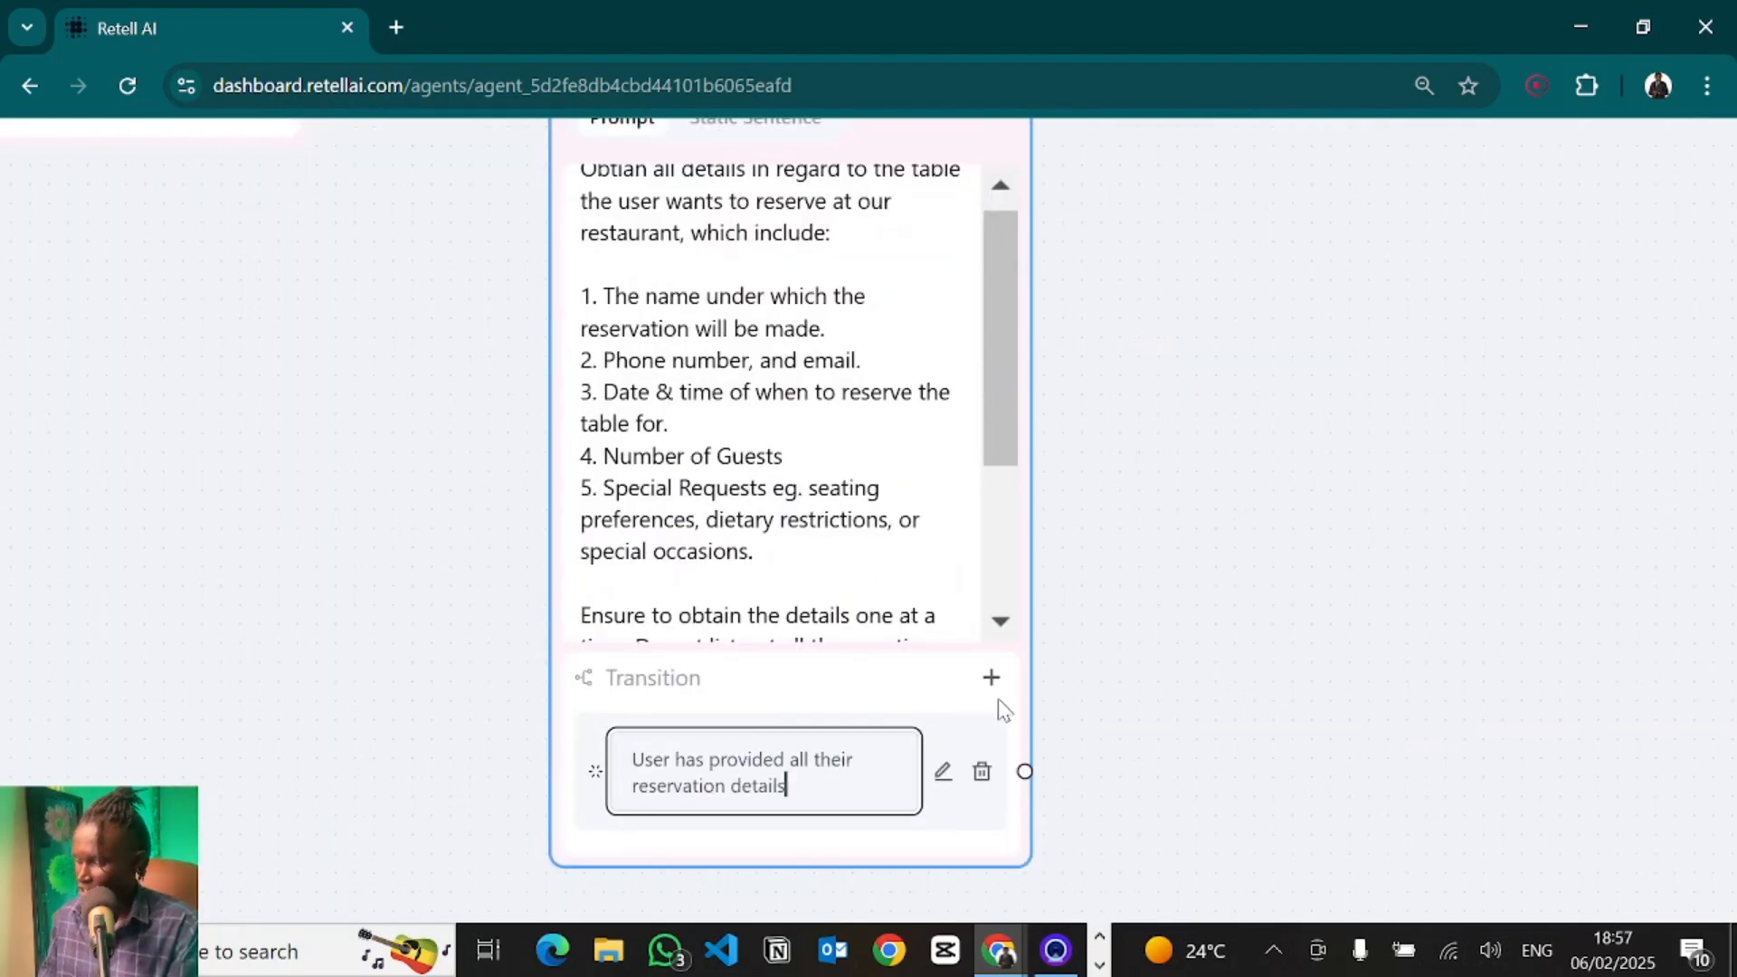
- Add a second reservation transition with the condition "User has changed their mind on booking a reservation."
{"action": "left_click", "coordinate": [991, 679]}
{"action": "type", "text": "U"}
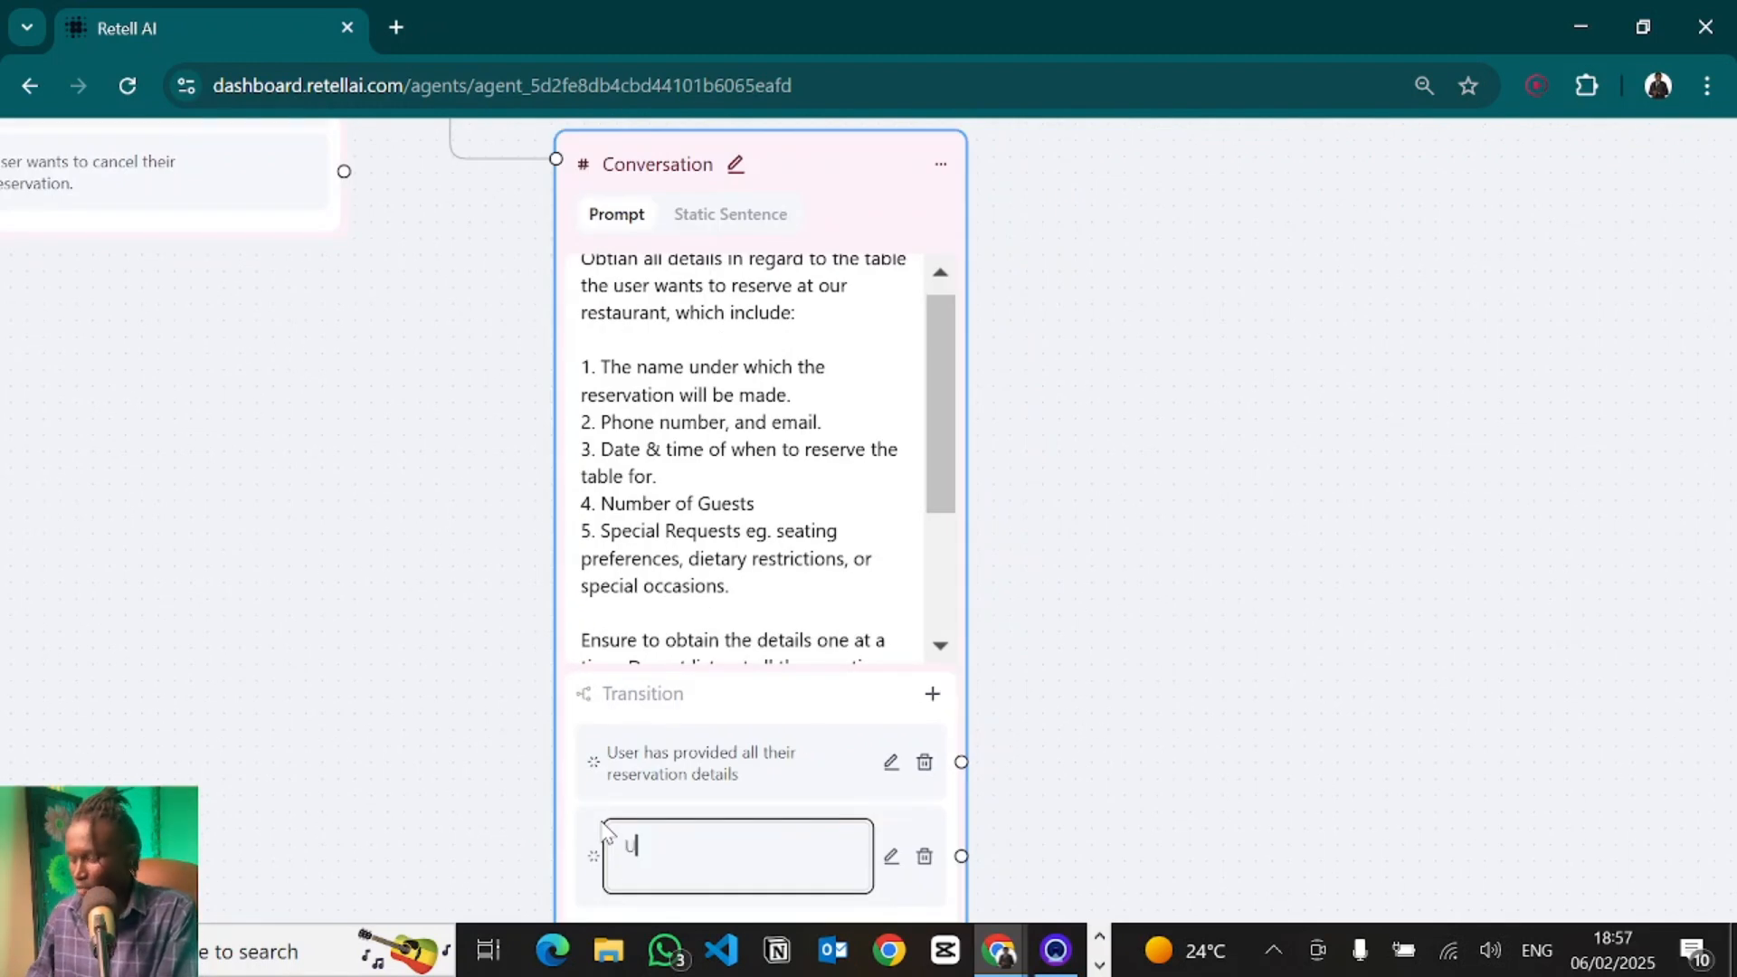
{"action": "type", "text": "ser has "}
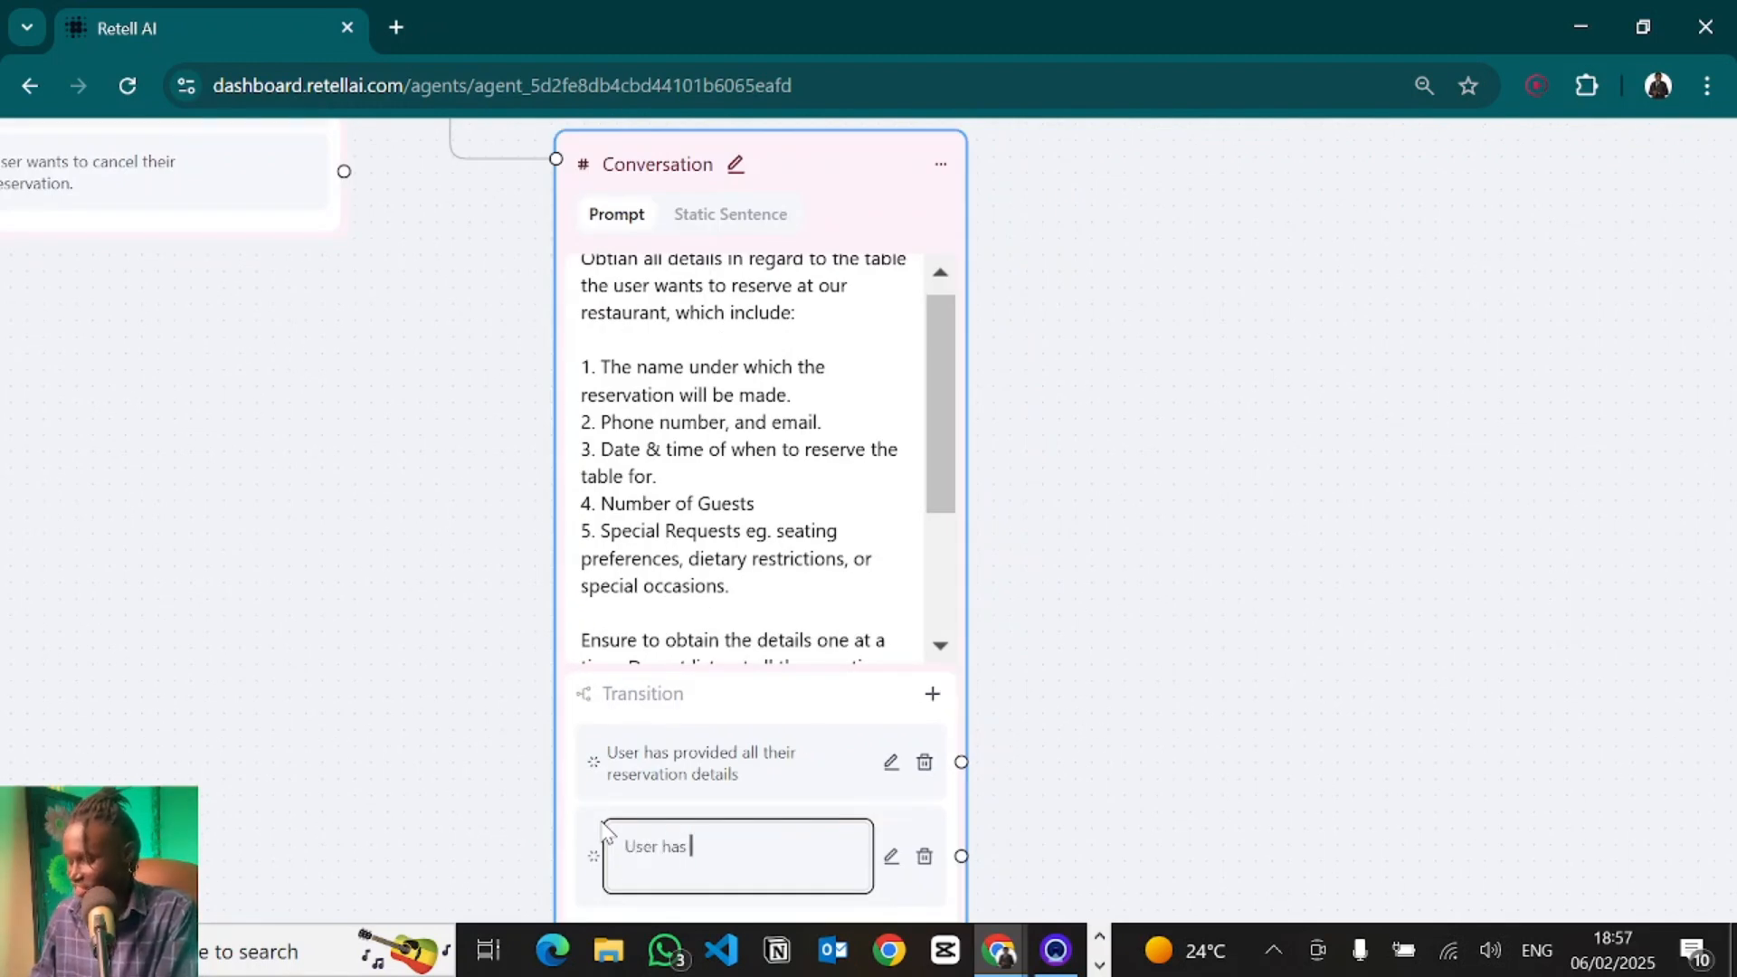
{"action": "type", "text": "changed their m"}
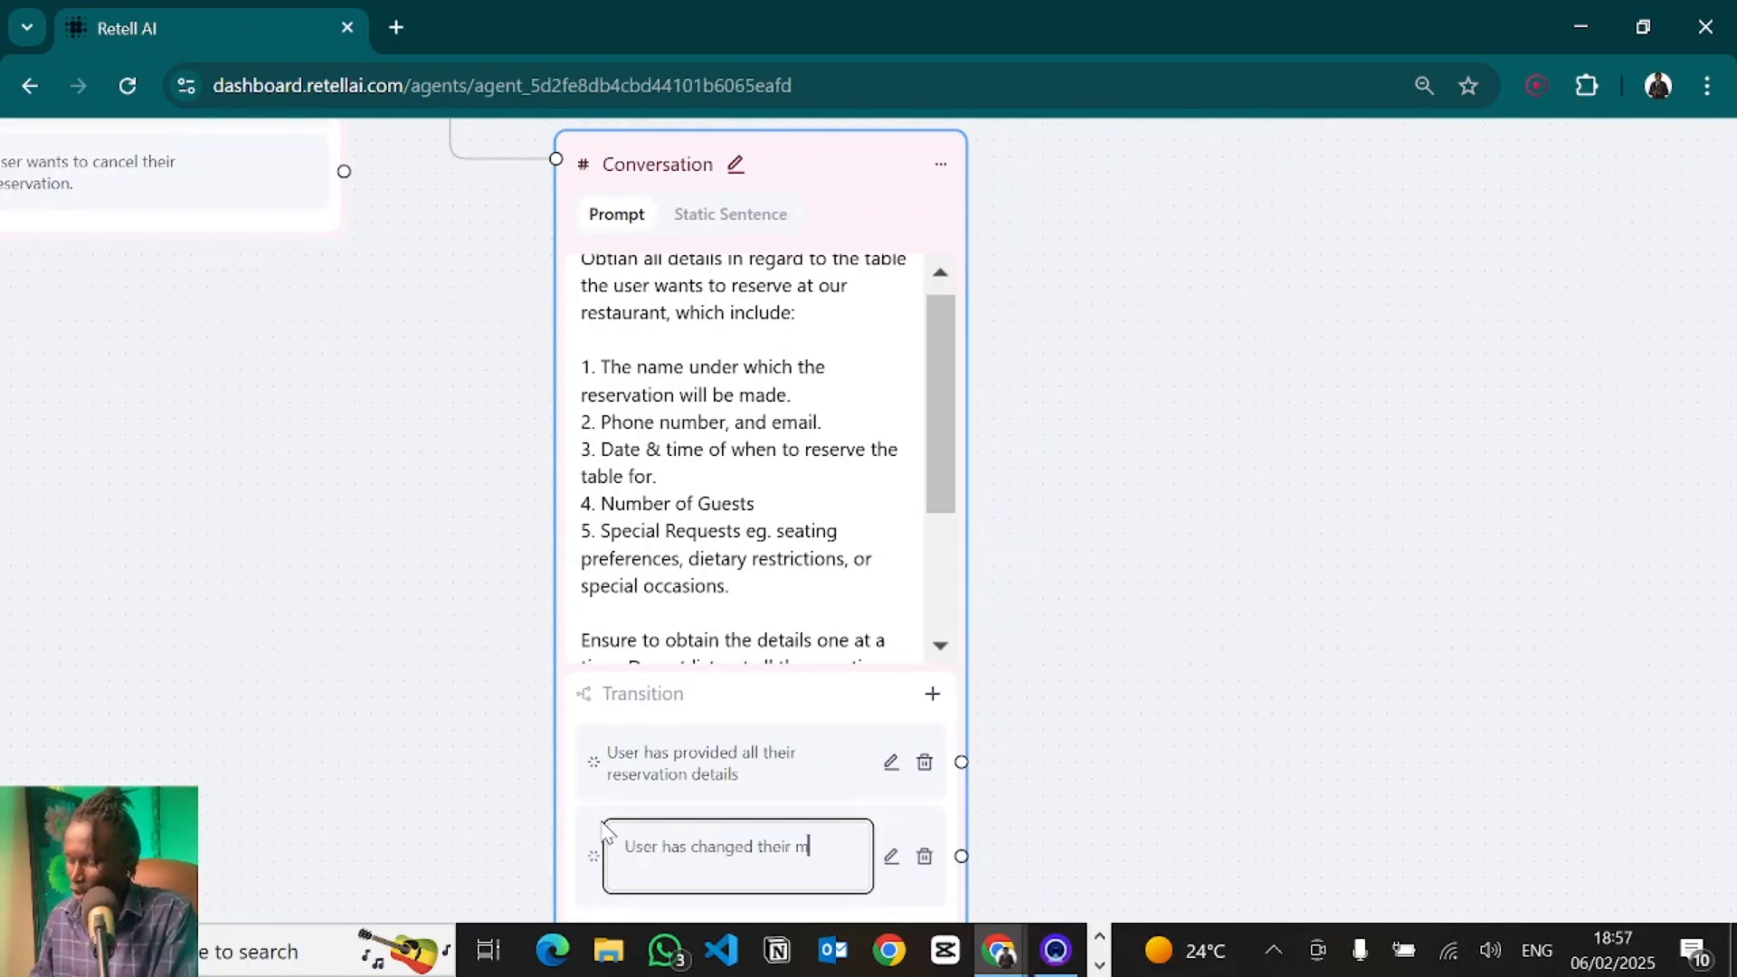
{"action": "type", "text": "ind on booking a reservation."}
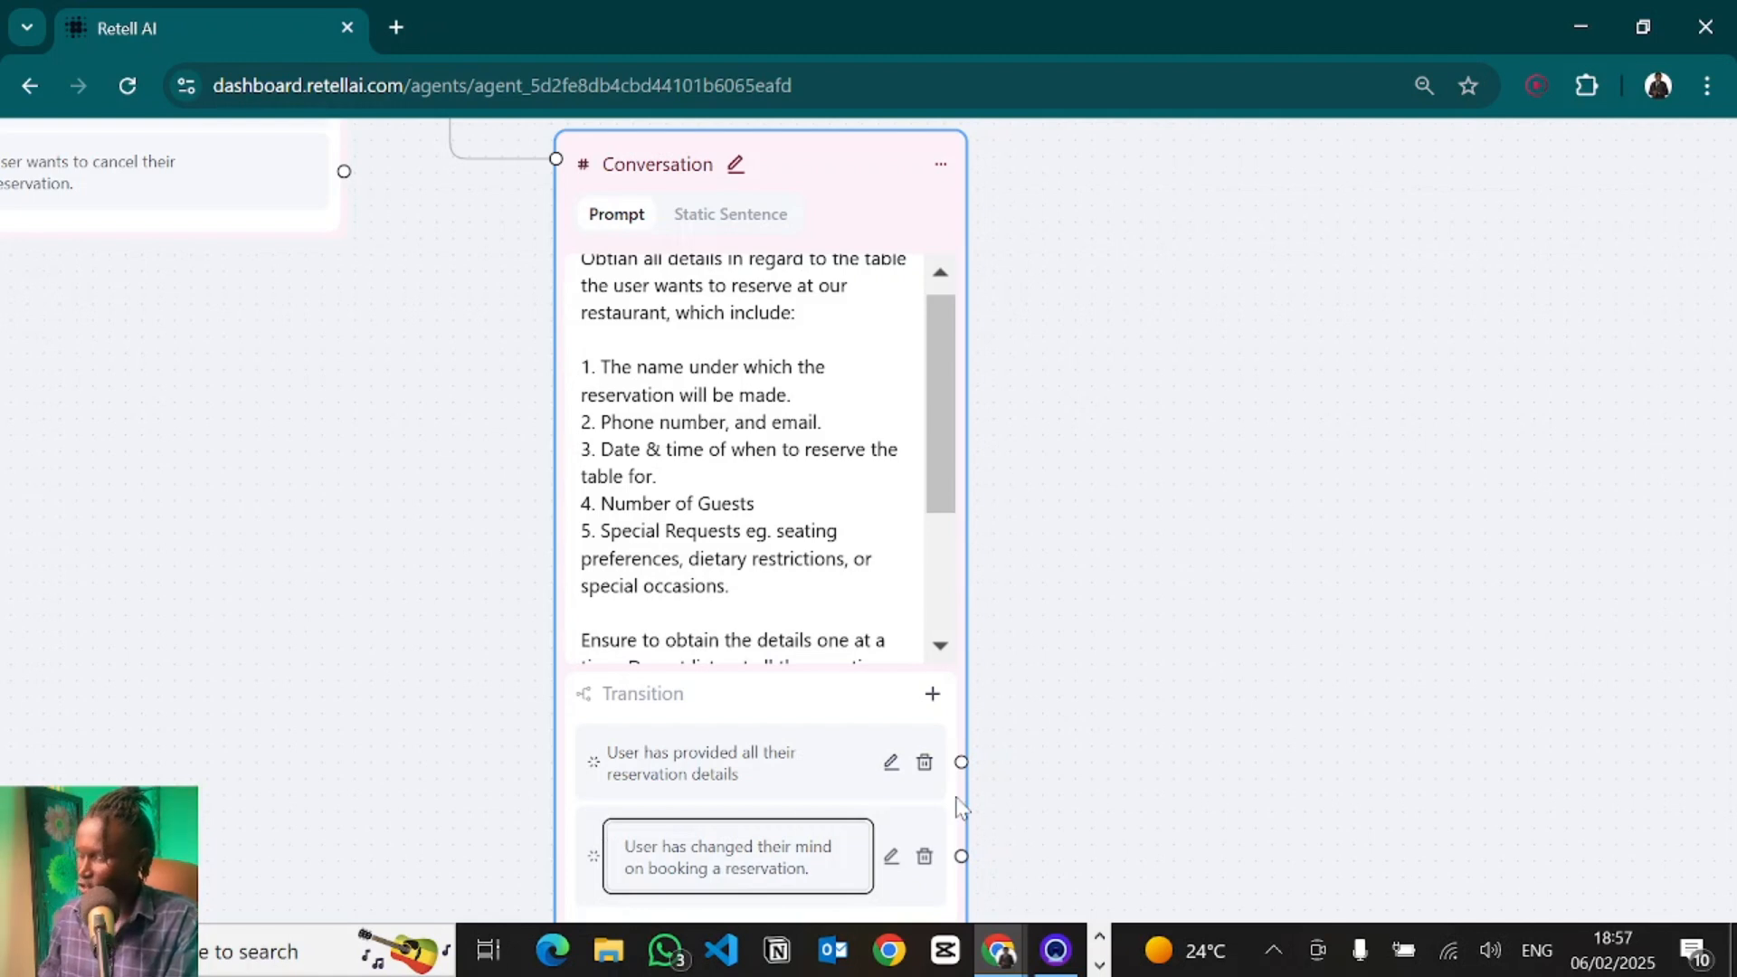
{"action": "key", "text": "Return"}
{"action": "left_click", "coordinate": [1128, 734]}
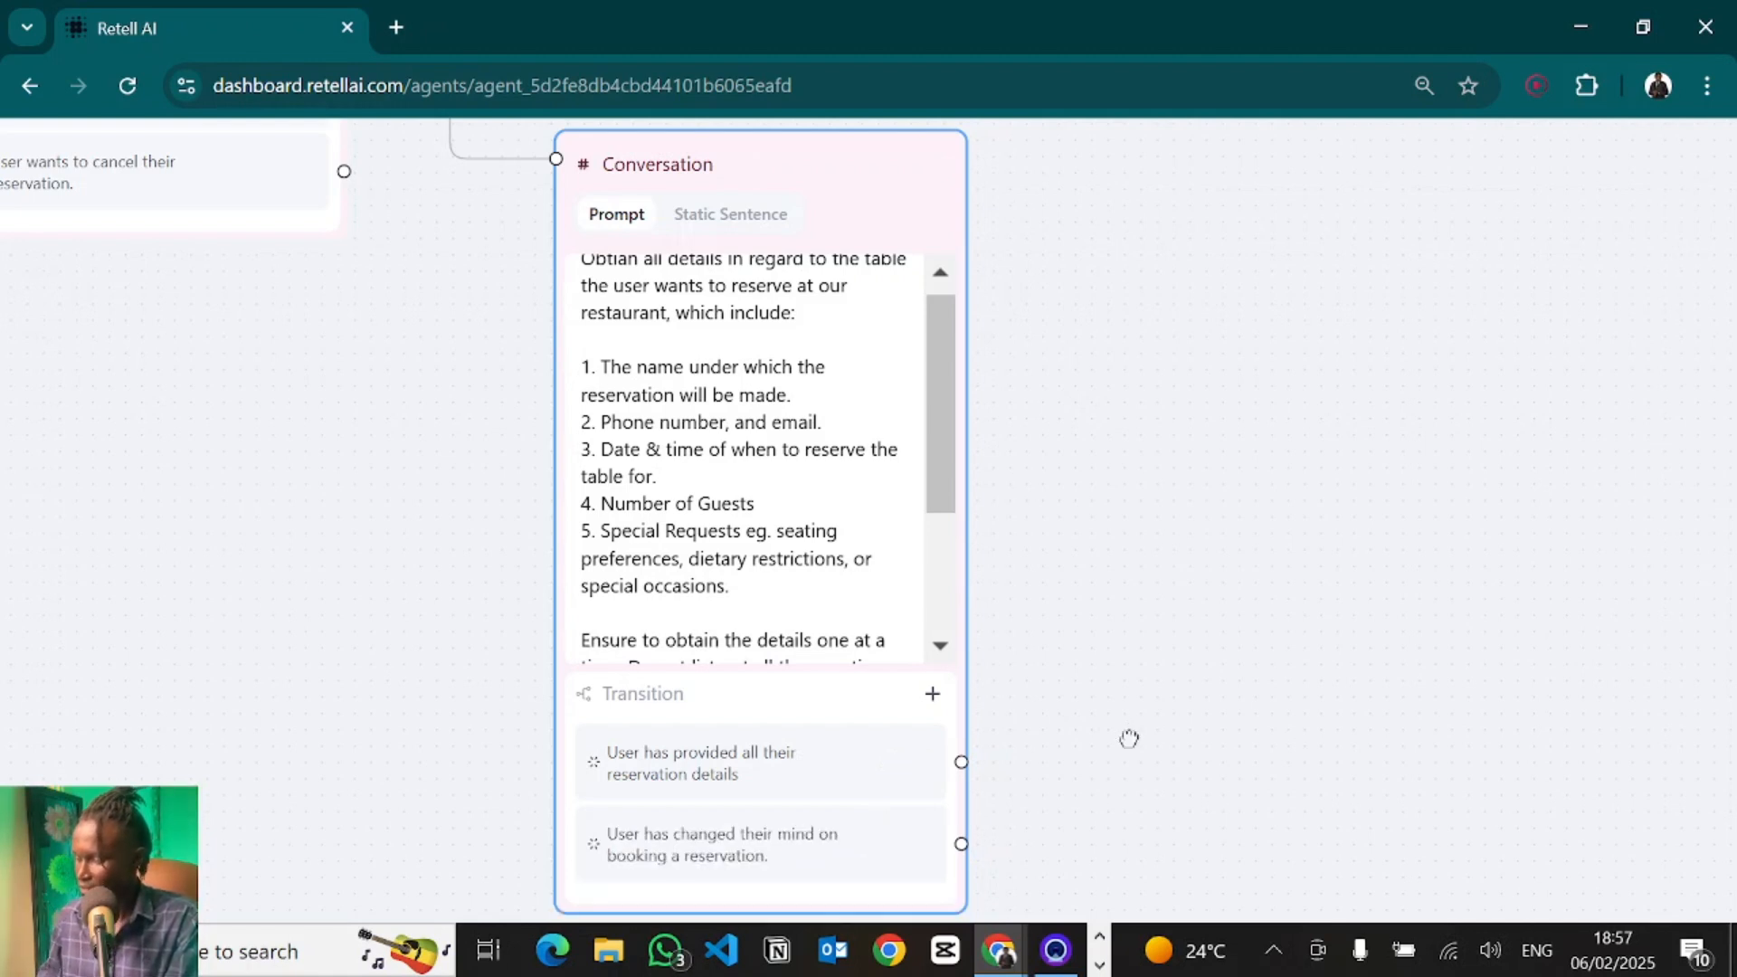
- Start adding a Function node with a new custom function named bookReservation
{"action": "scroll", "coordinate": [1128, 735], "scroll_direction": "down", "scroll_amount": 3}
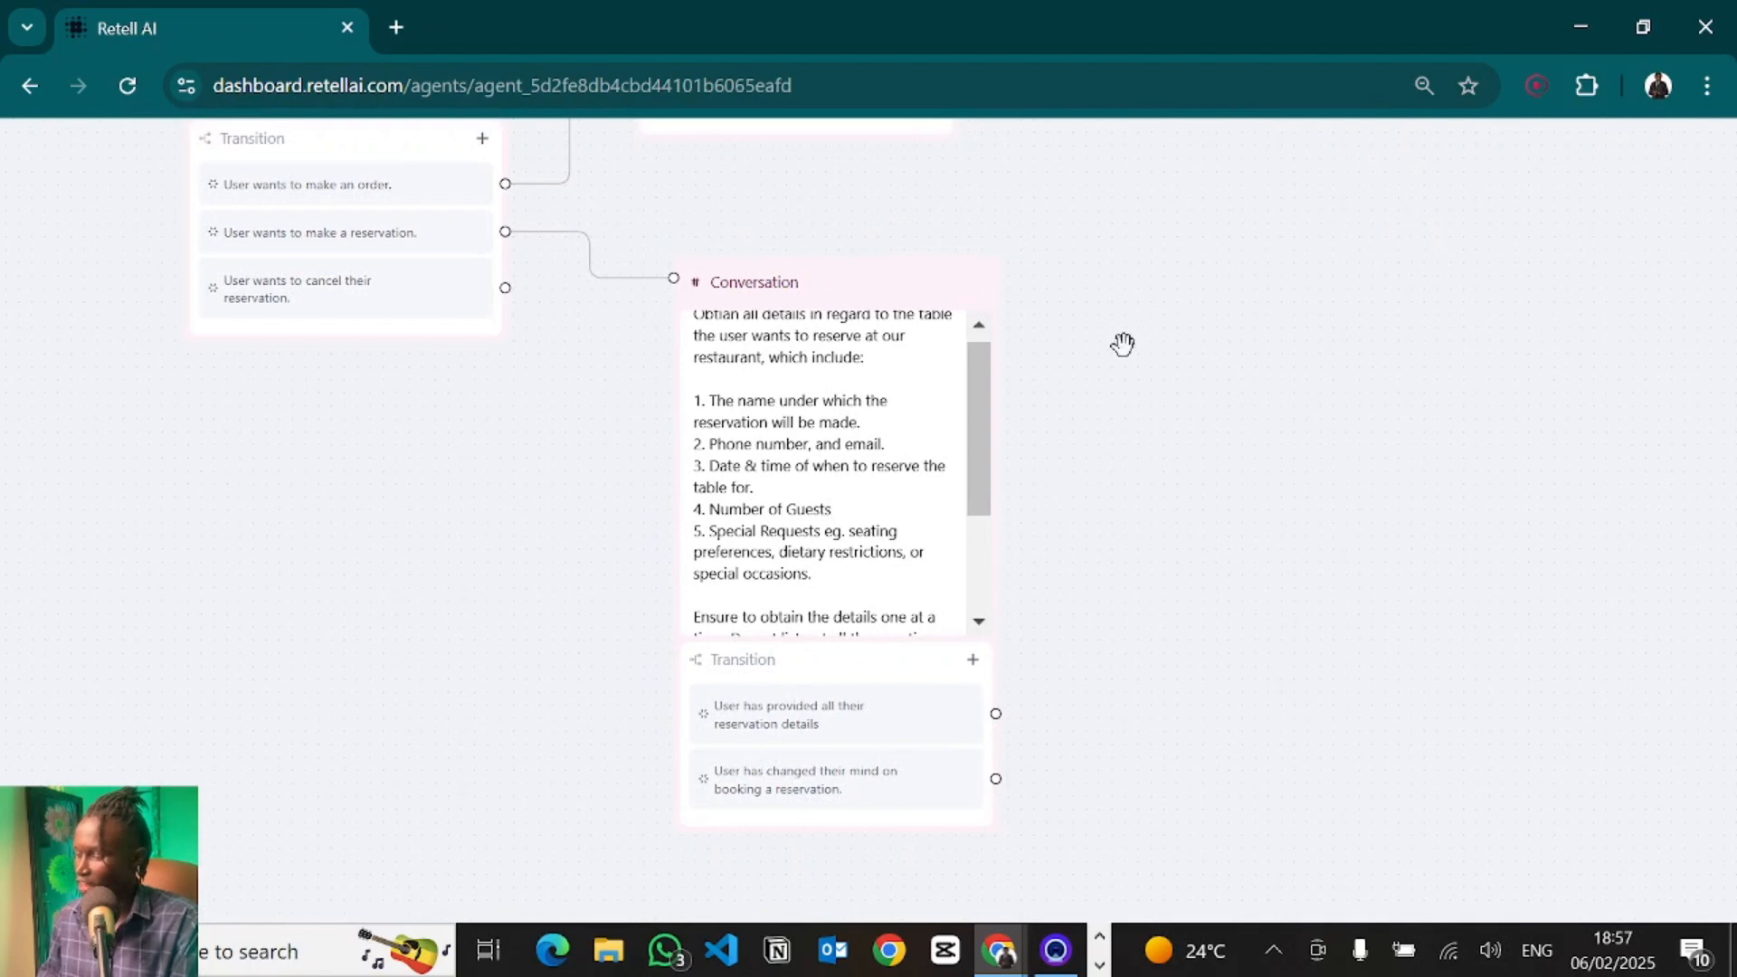
{"action": "left_click_drag", "start_coordinate": [1120, 345], "coordinate": [1105, 398]}
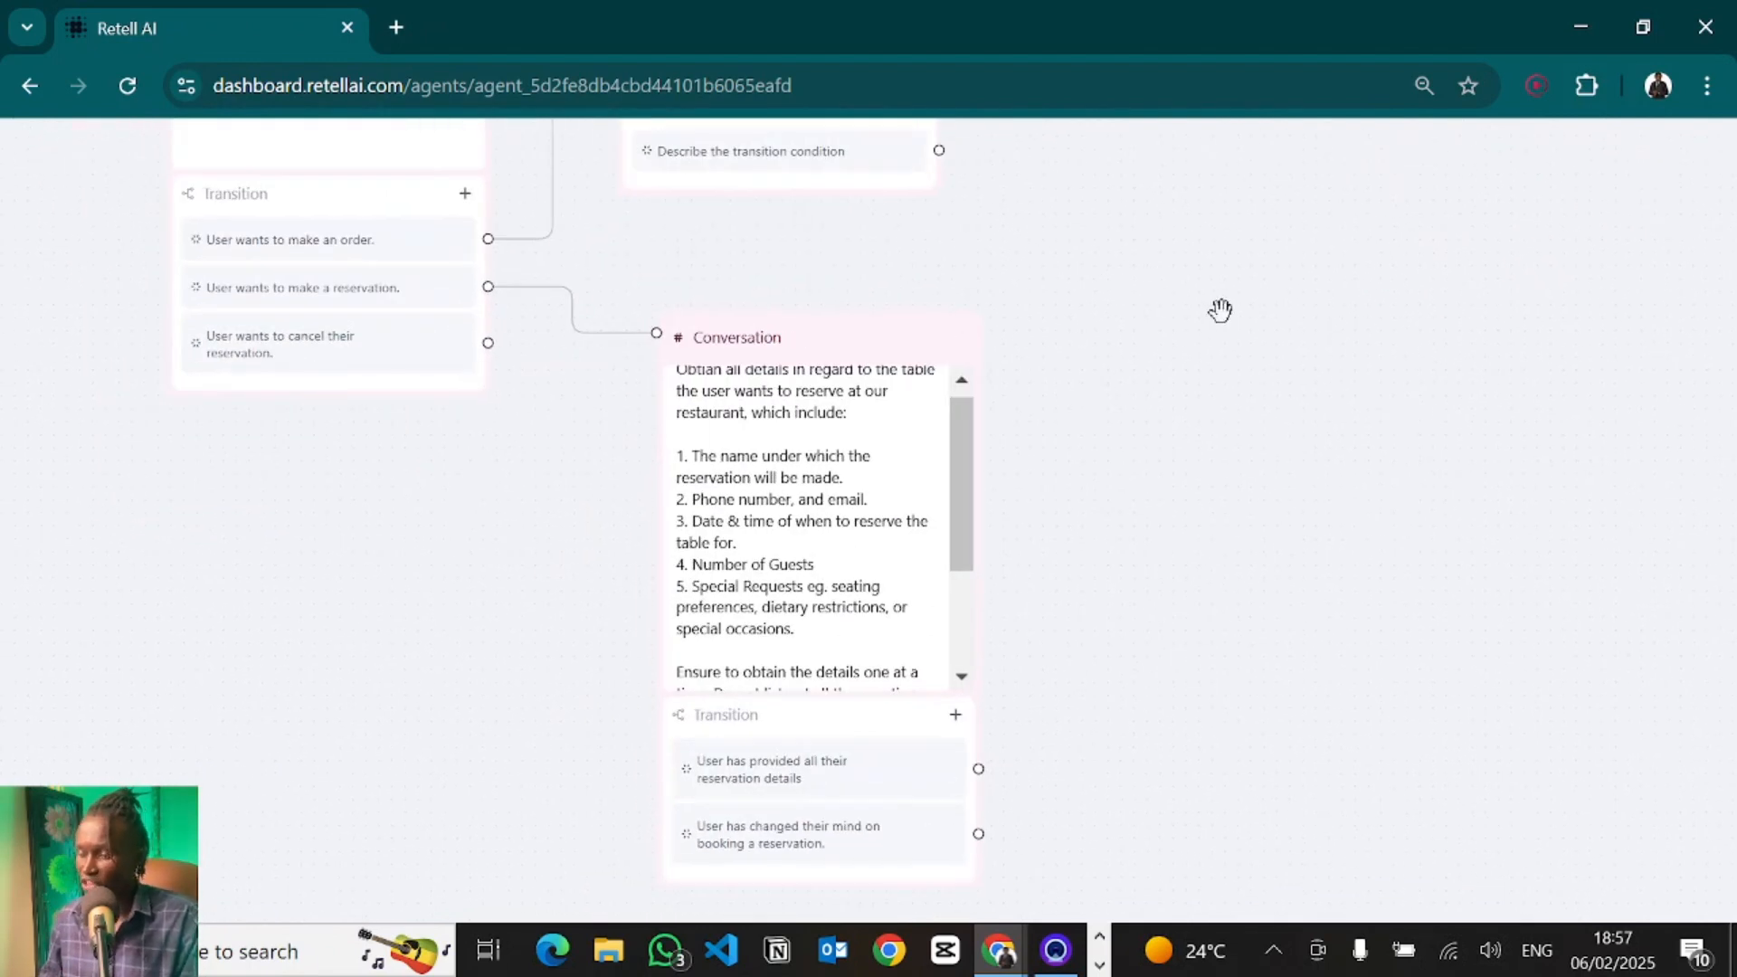
{"action": "key", "text": "ctrl+0"}
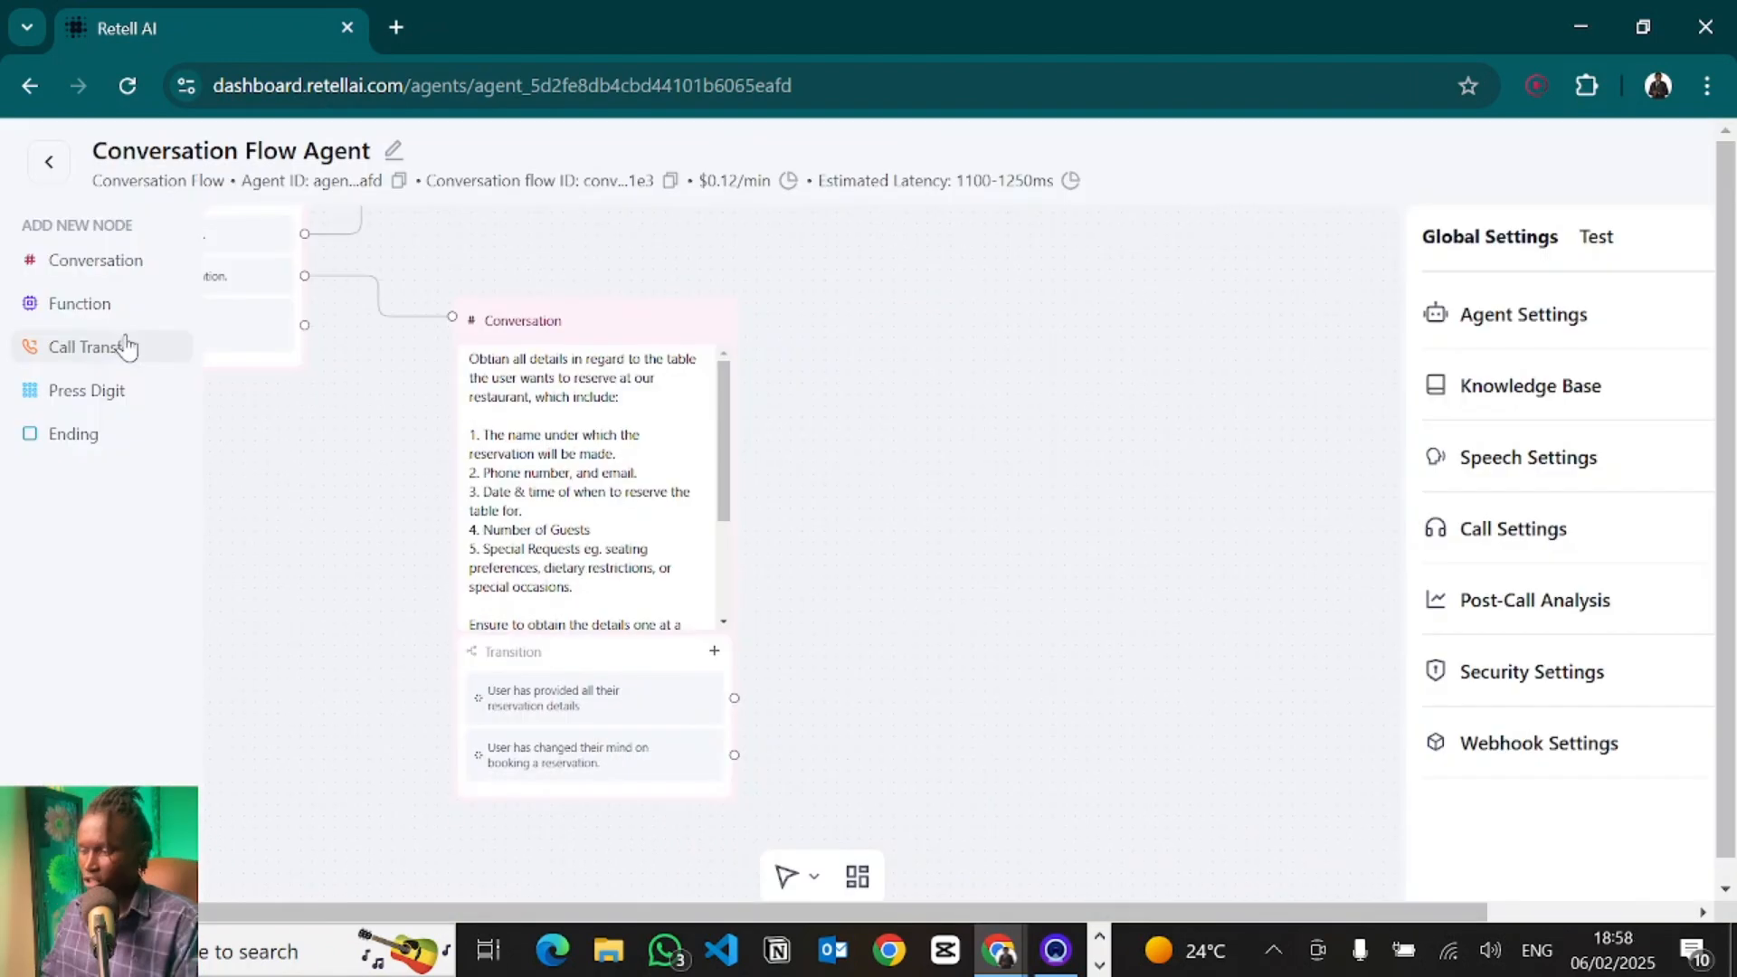
{"action": "left_click", "coordinate": [108, 312]}
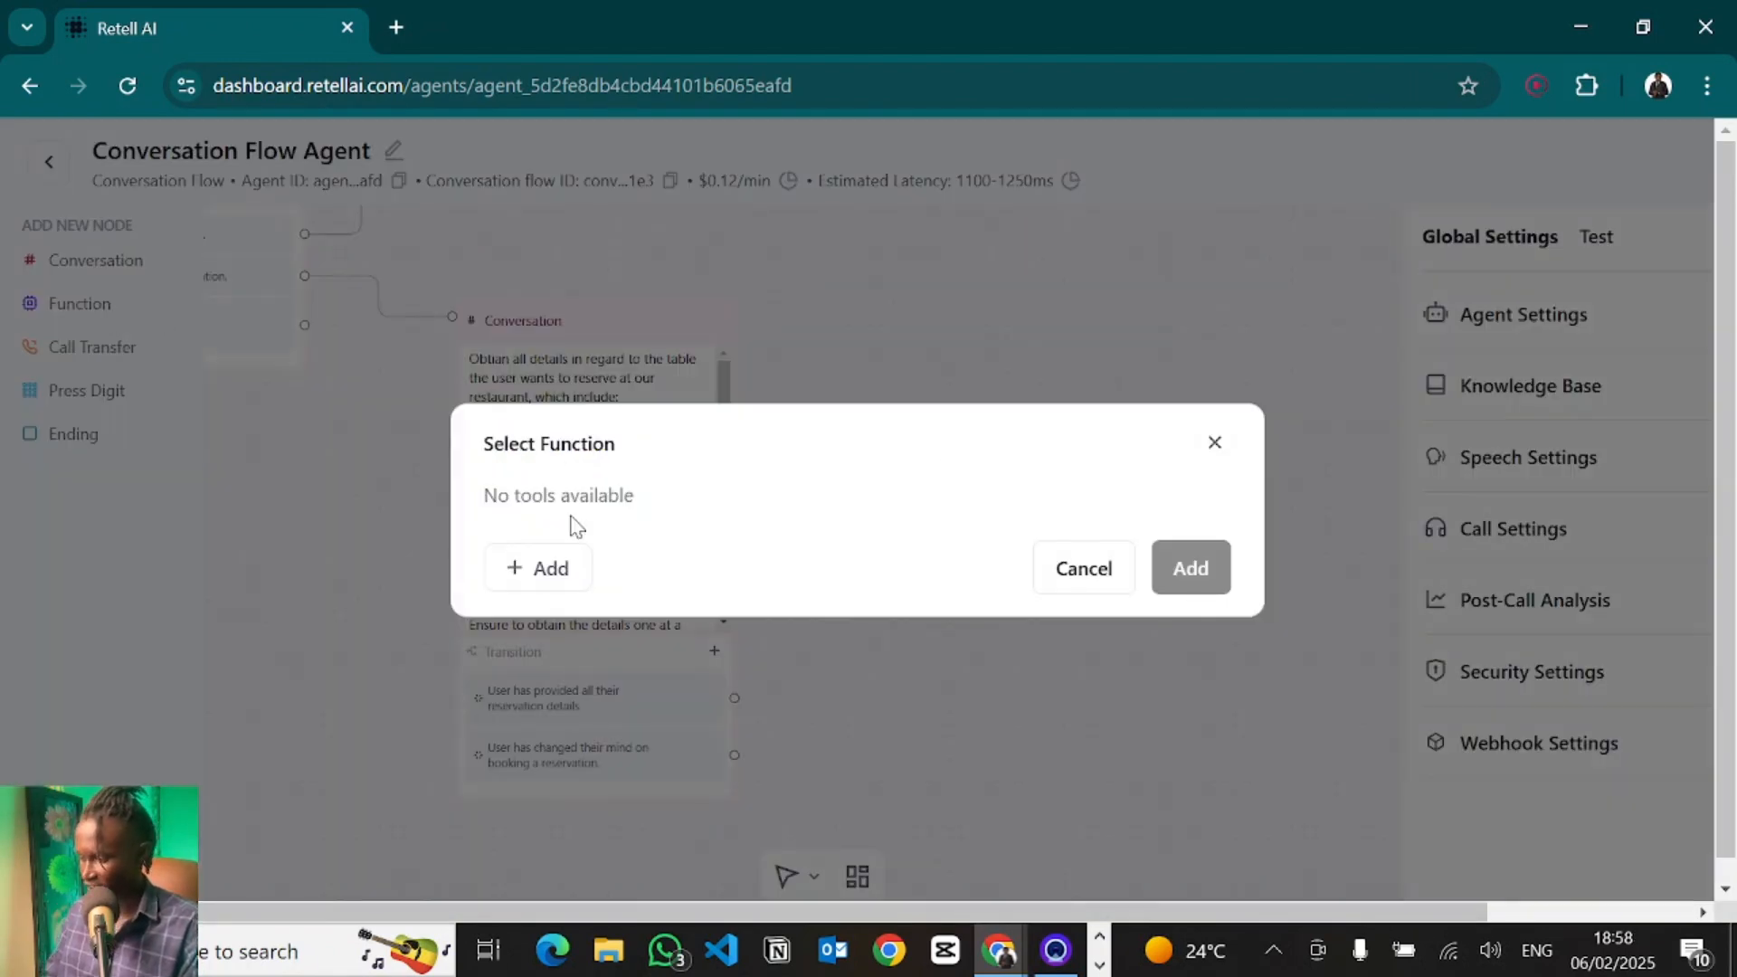
{"action": "left_click", "coordinate": [543, 564]}
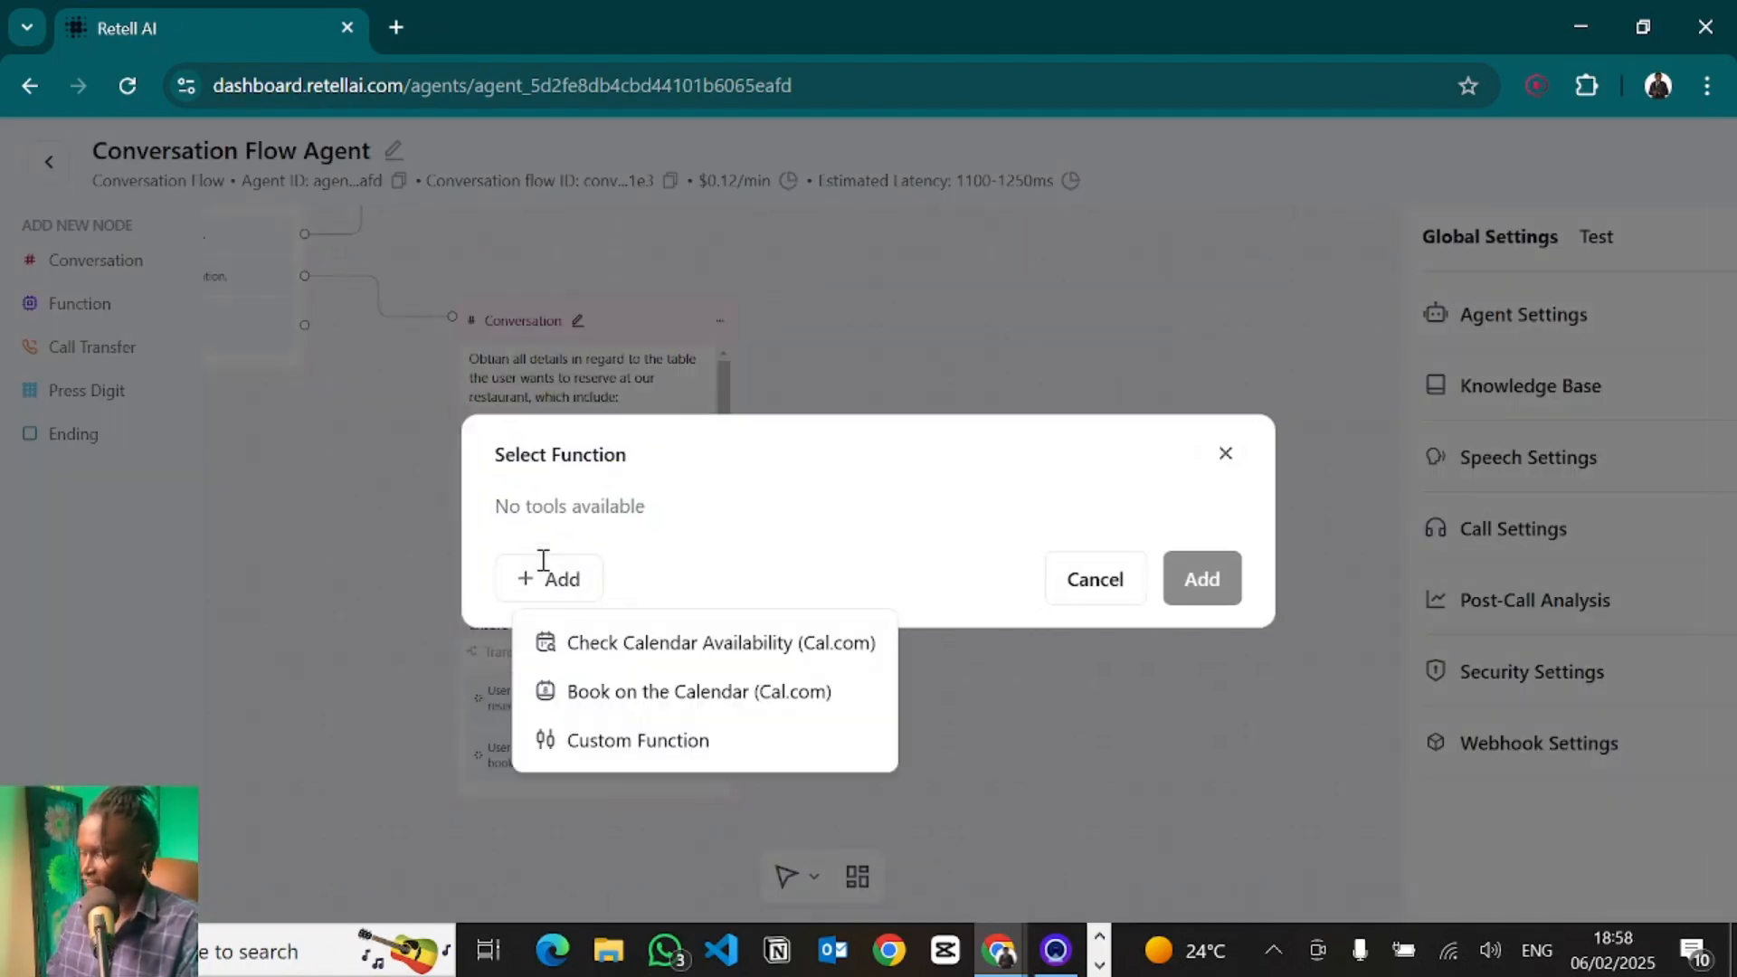
{"action": "left_click", "coordinate": [613, 753]}
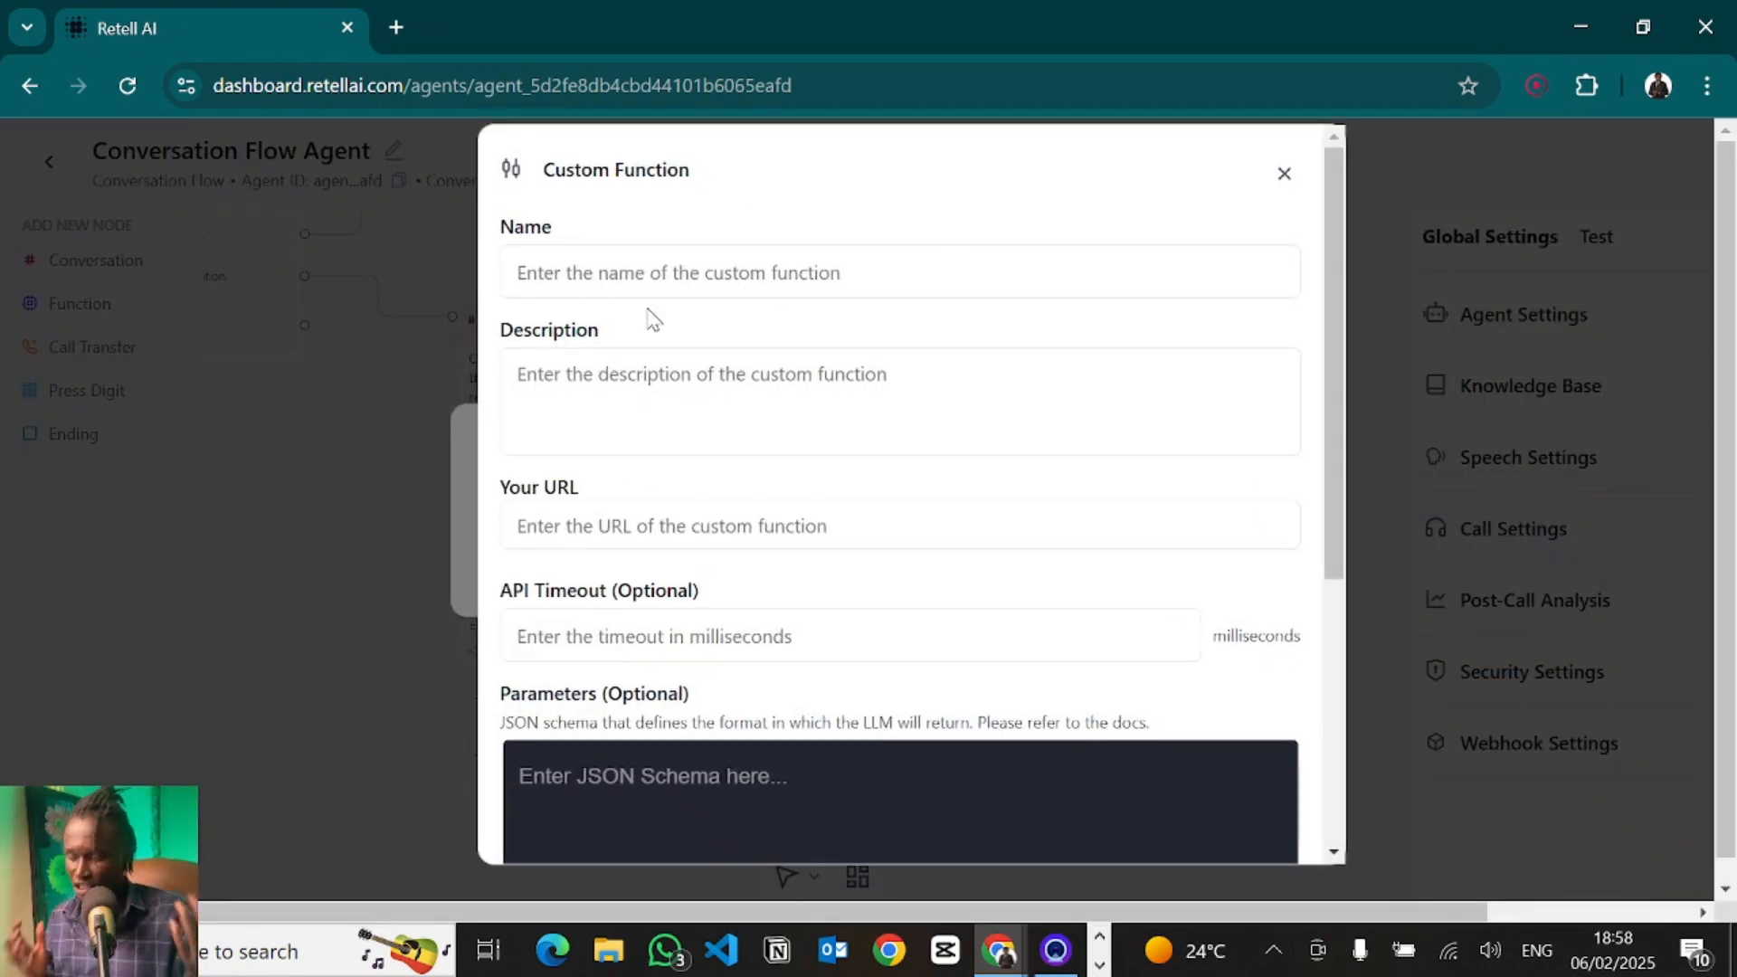
{"action": "left_click", "coordinate": [572, 279]}
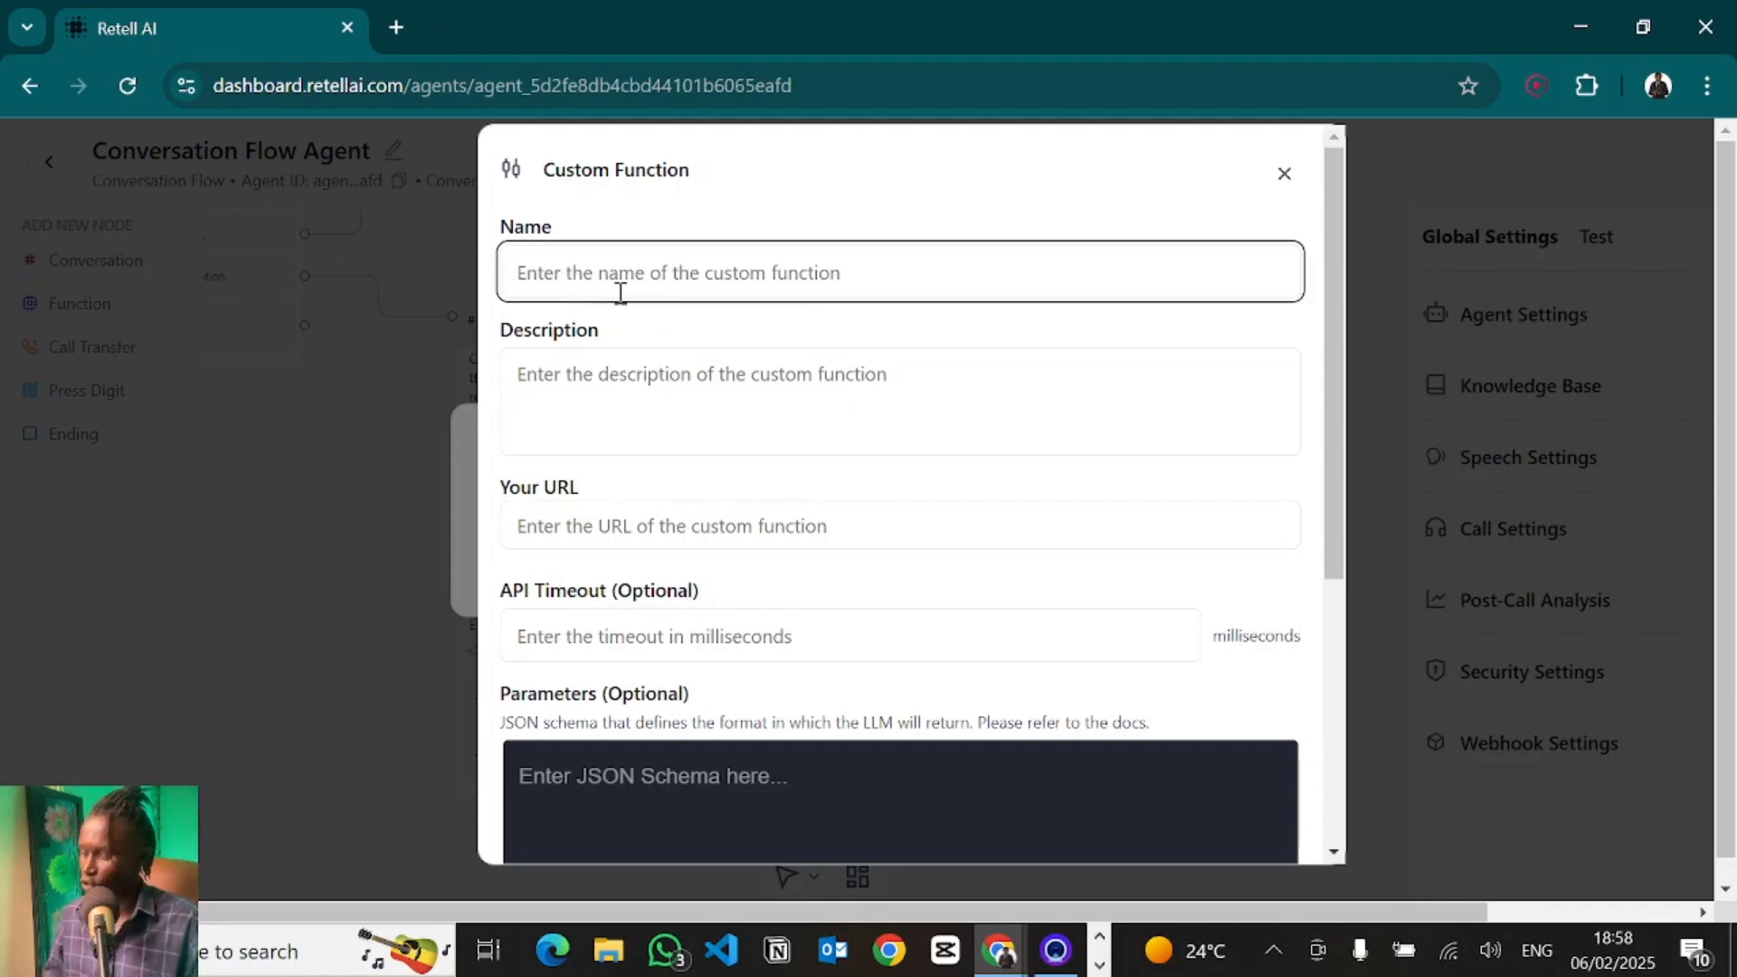
{"action": "type", "text": "bookReser"}
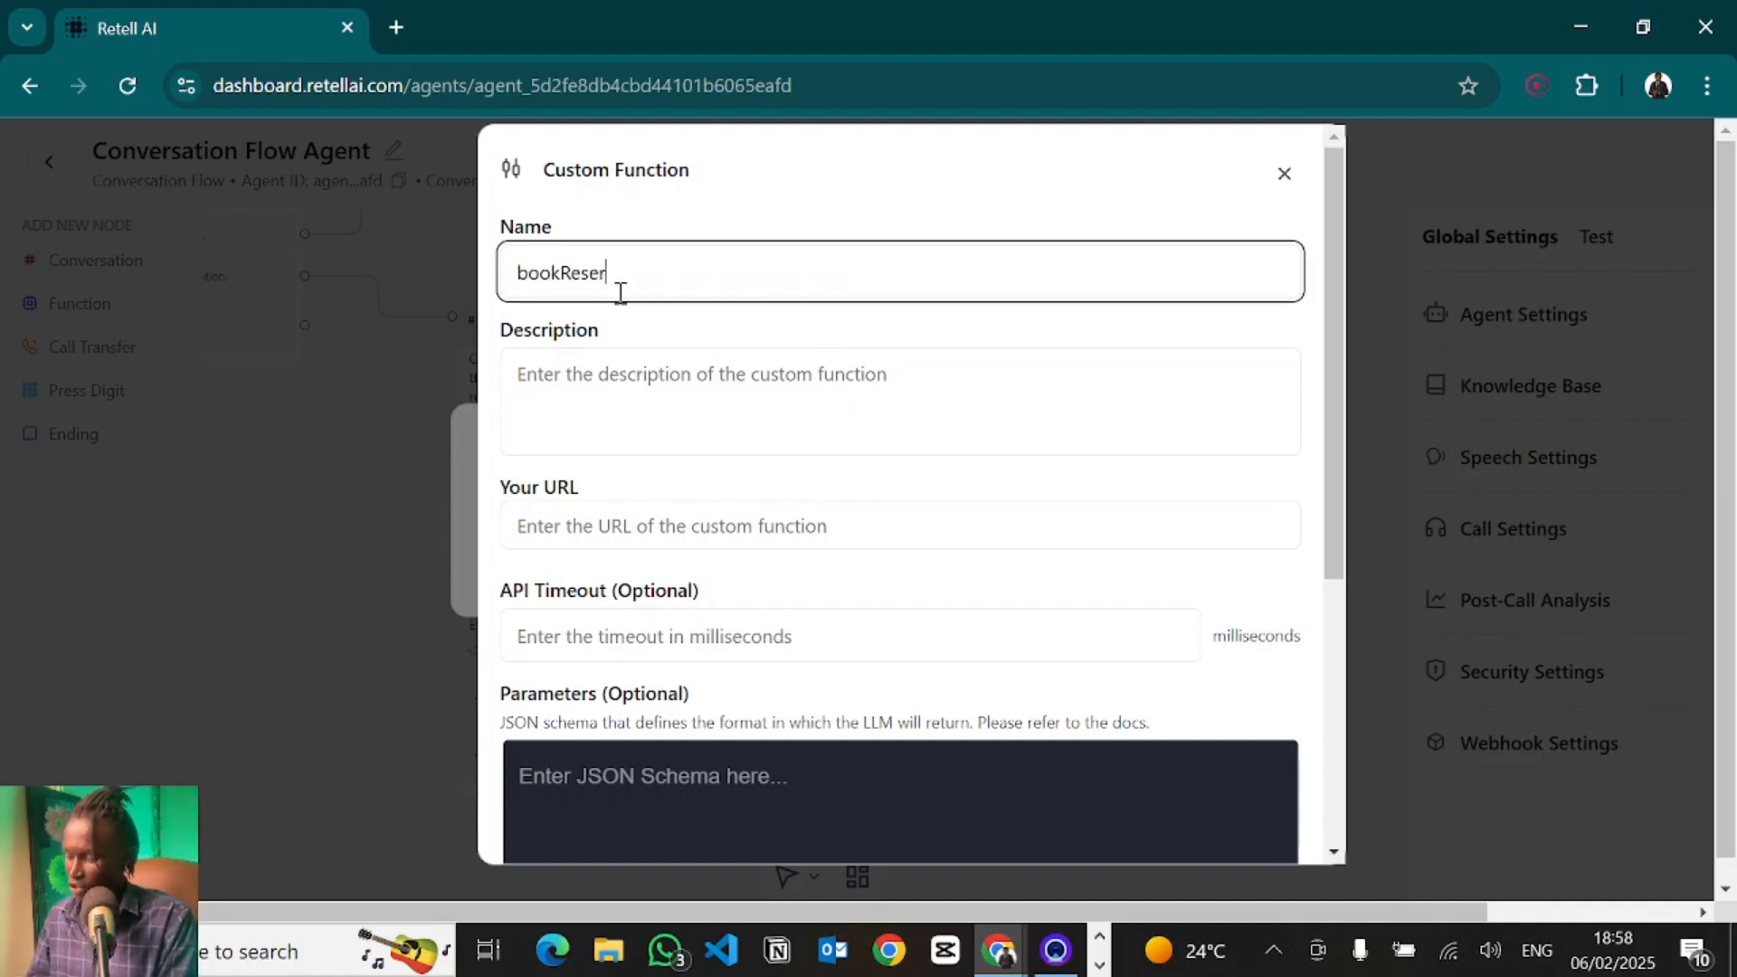
{"action": "type", "text": "vation"}
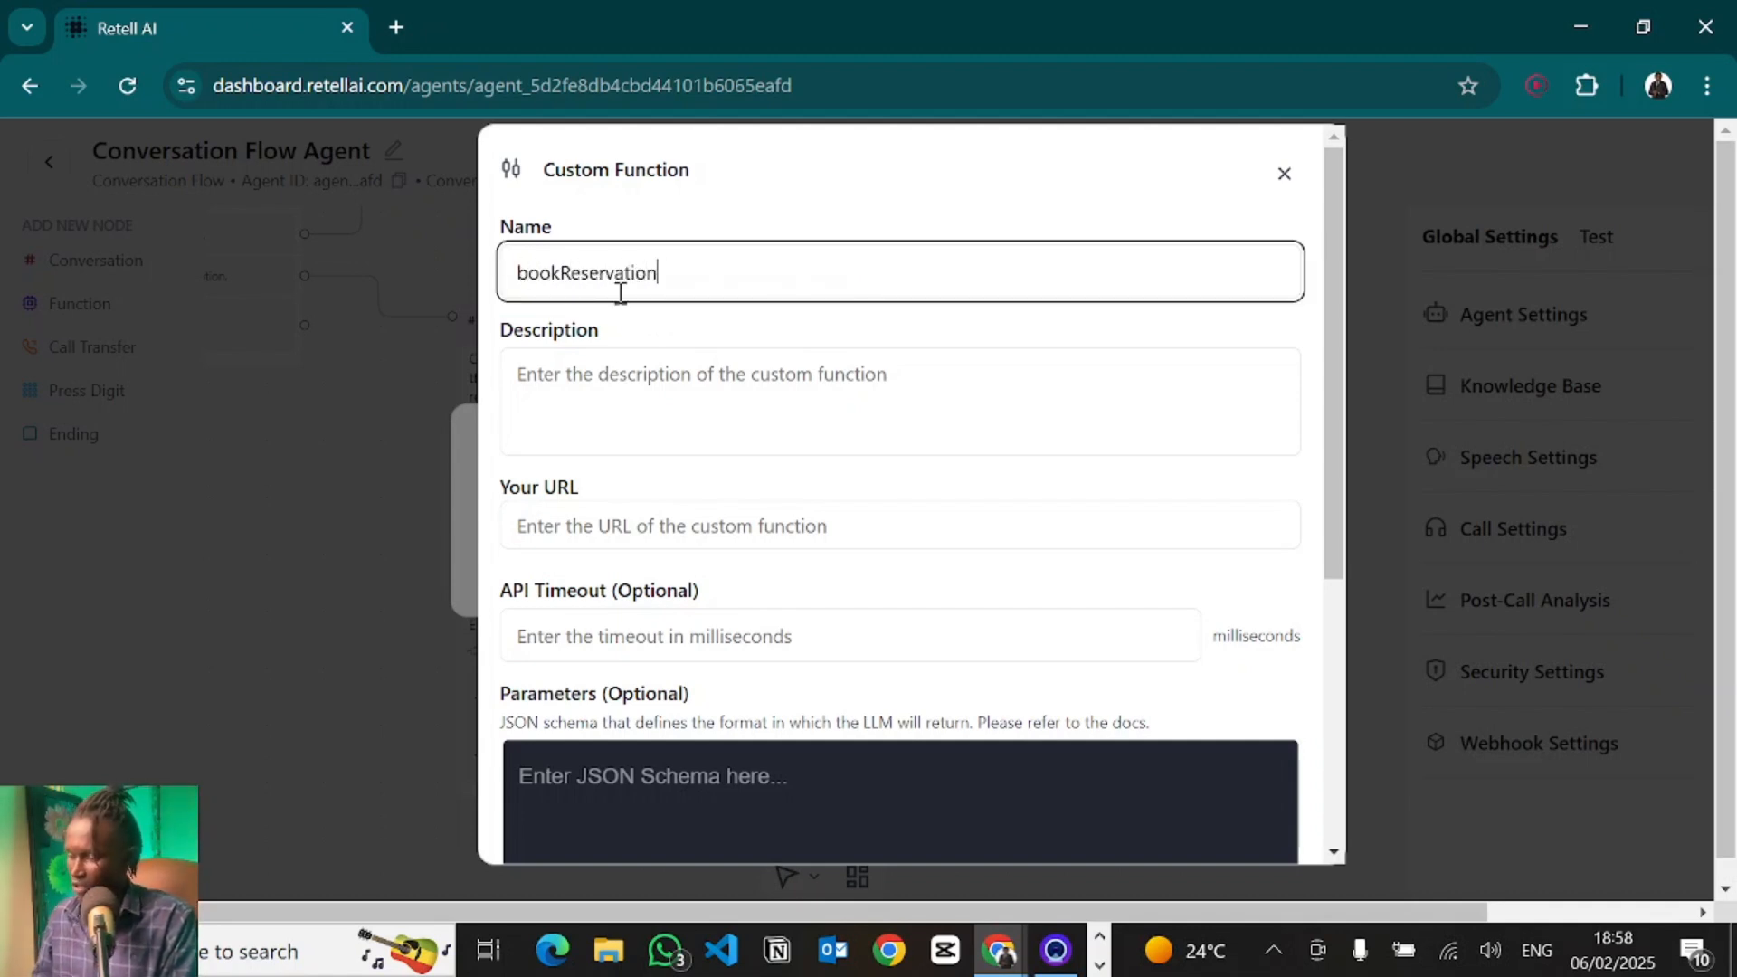
- Describe the custom function as "This tool is used to book a table reservation."
{"action": "left_click", "coordinate": [594, 384]}
{"action": "type", "text": "This tool "}
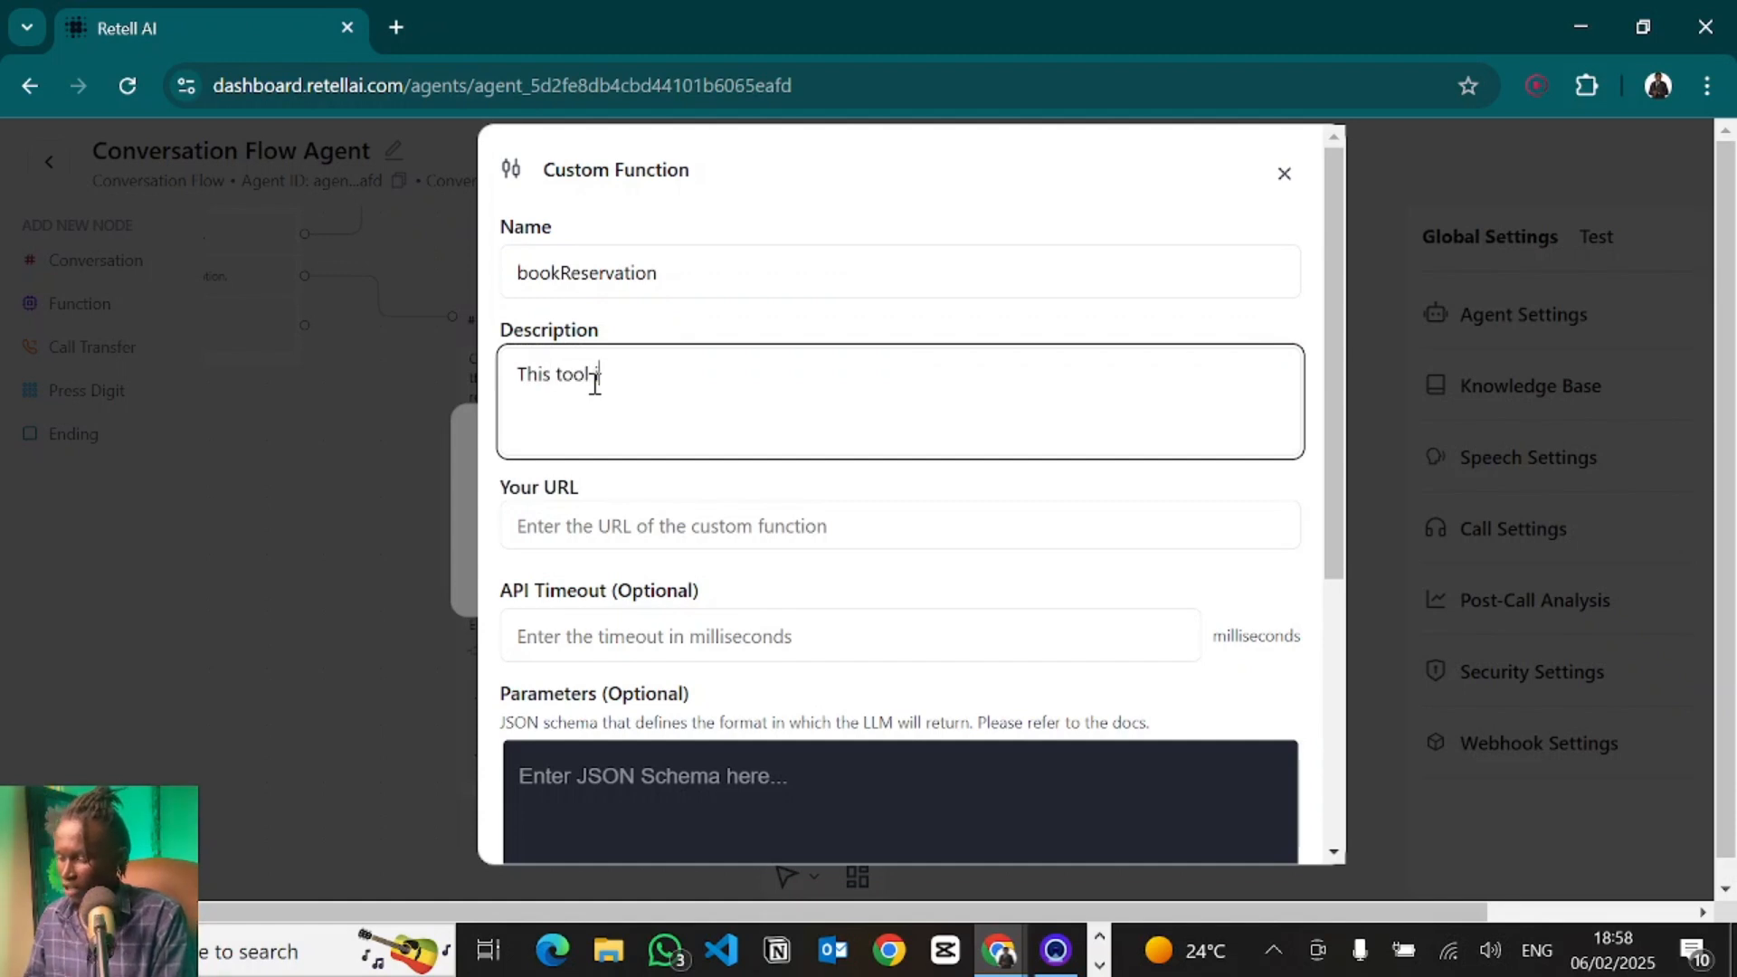
{"action": "type", "text": "is used to bo"}
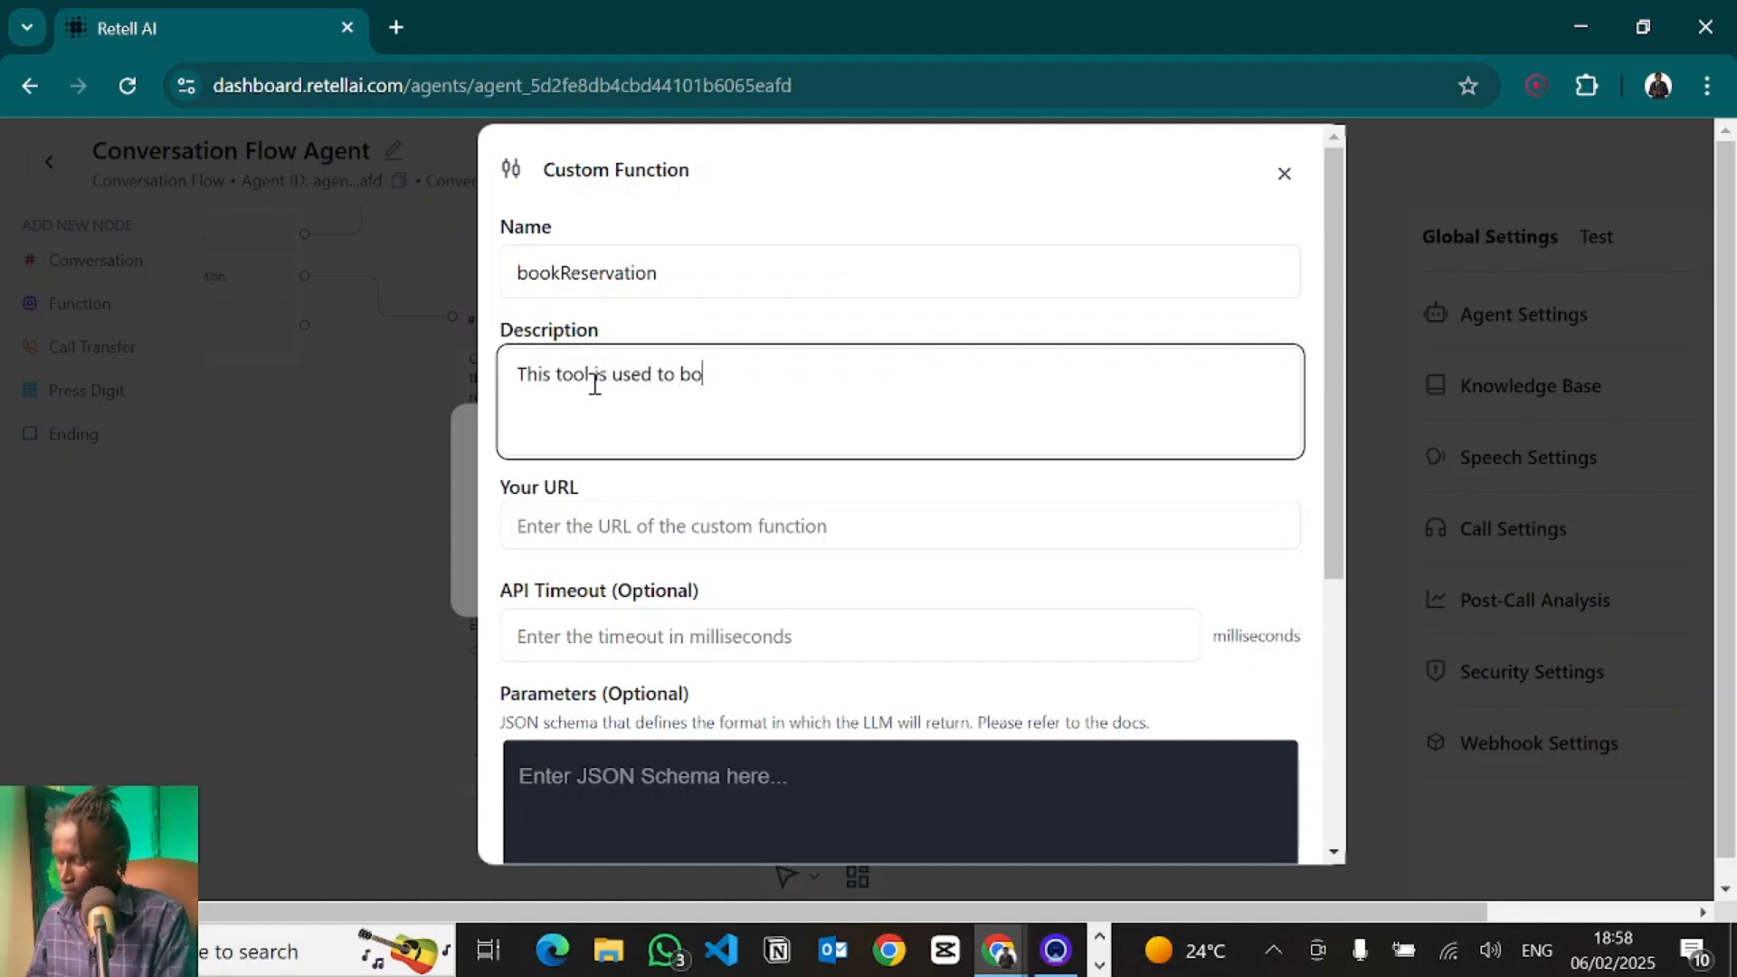
{"action": "type", "text": "ok the "}
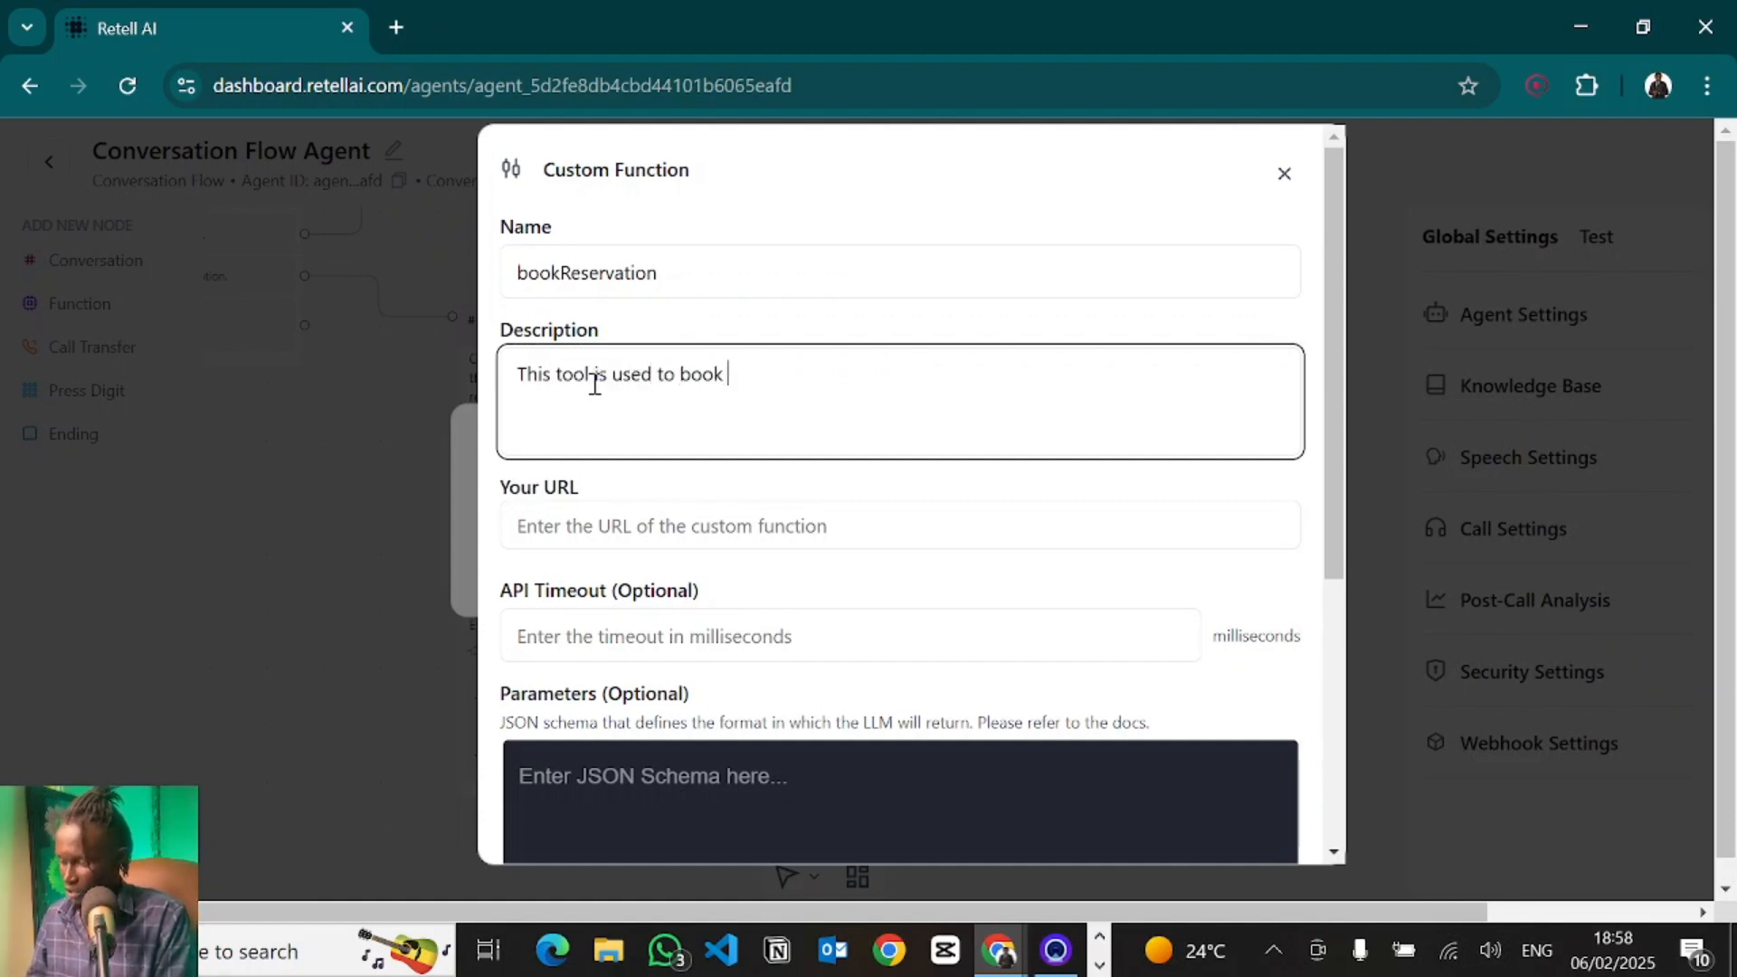
{"action": "type", "text": "a table reservation."}
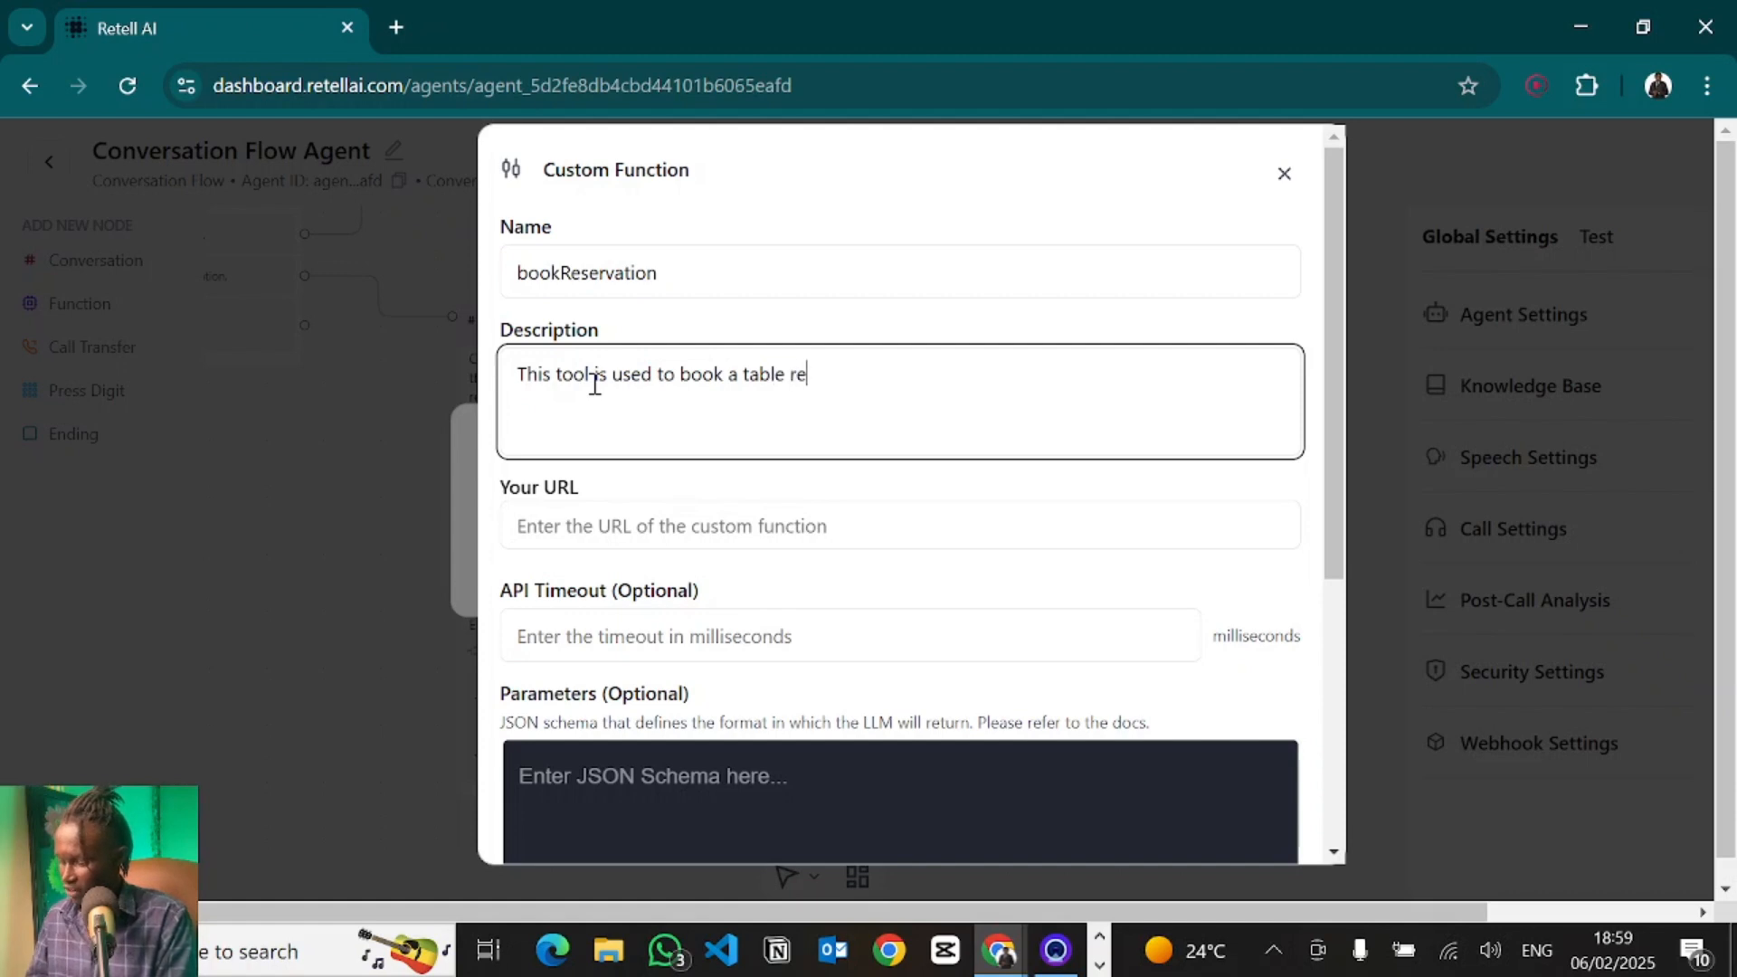
- Close the custom function and function selection dialogs without adding the function
{"action": "left_click", "coordinate": [569, 534]}
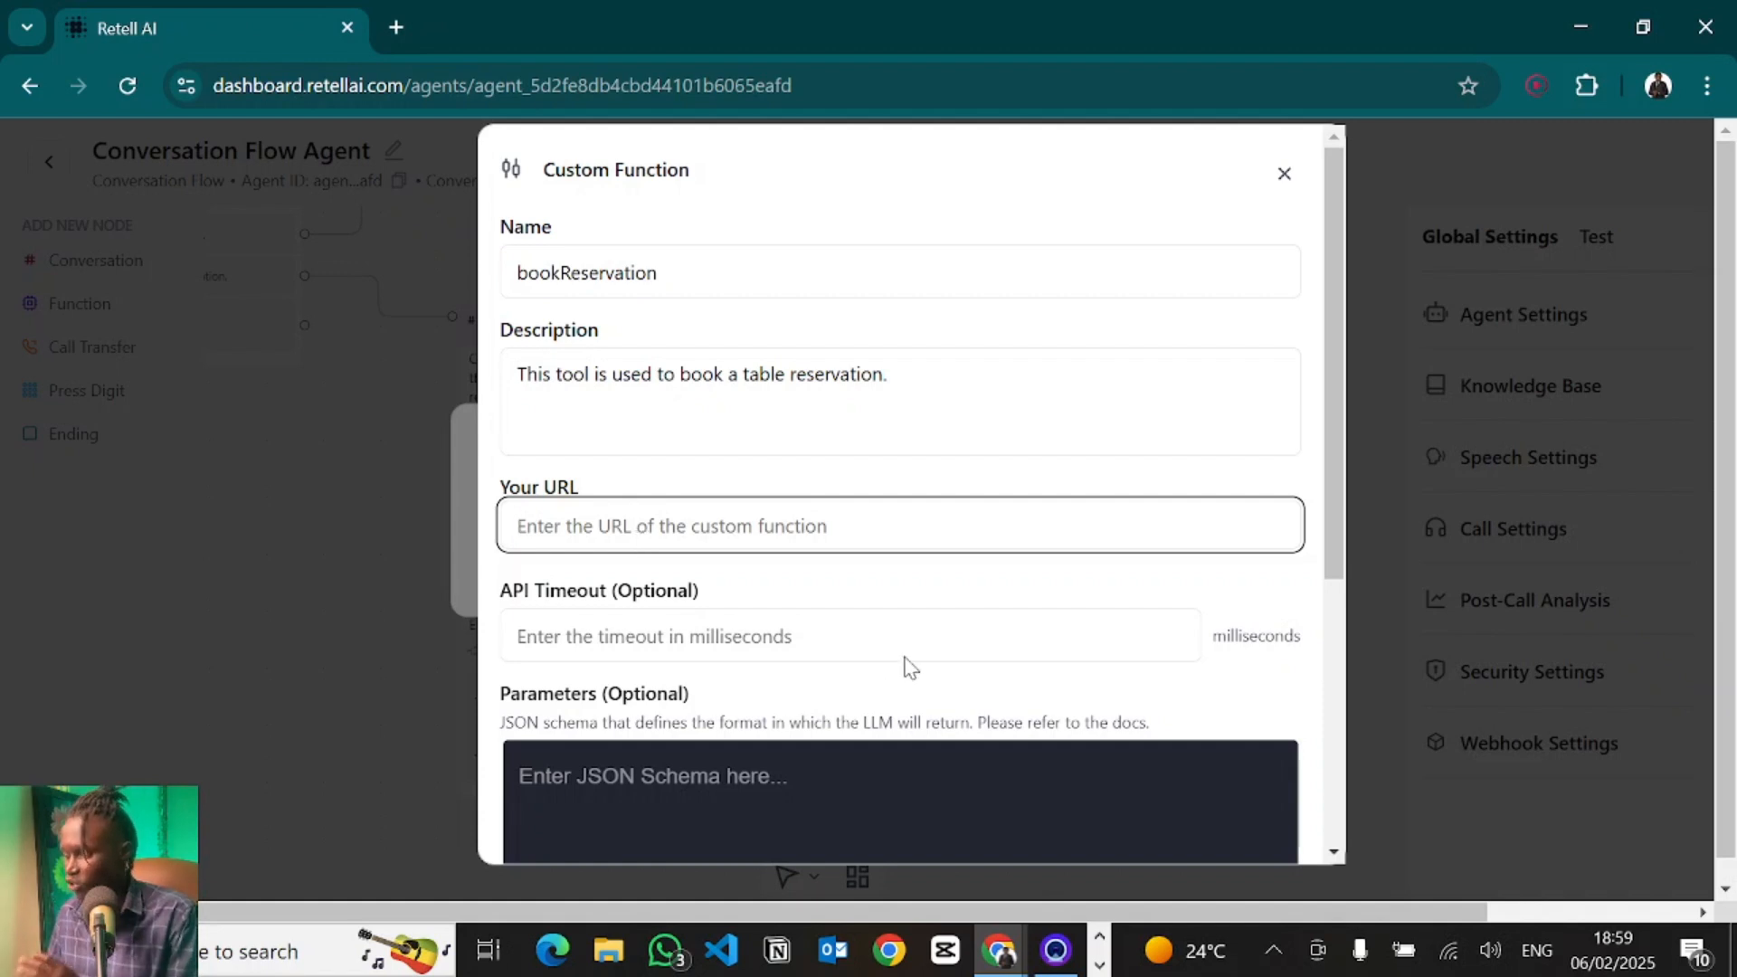
{"action": "scroll", "coordinate": [907, 667], "scroll_direction": "down", "scroll_amount": 4}
{"action": "scroll", "coordinate": [922, 566], "scroll_direction": "up", "scroll_amount": 4}
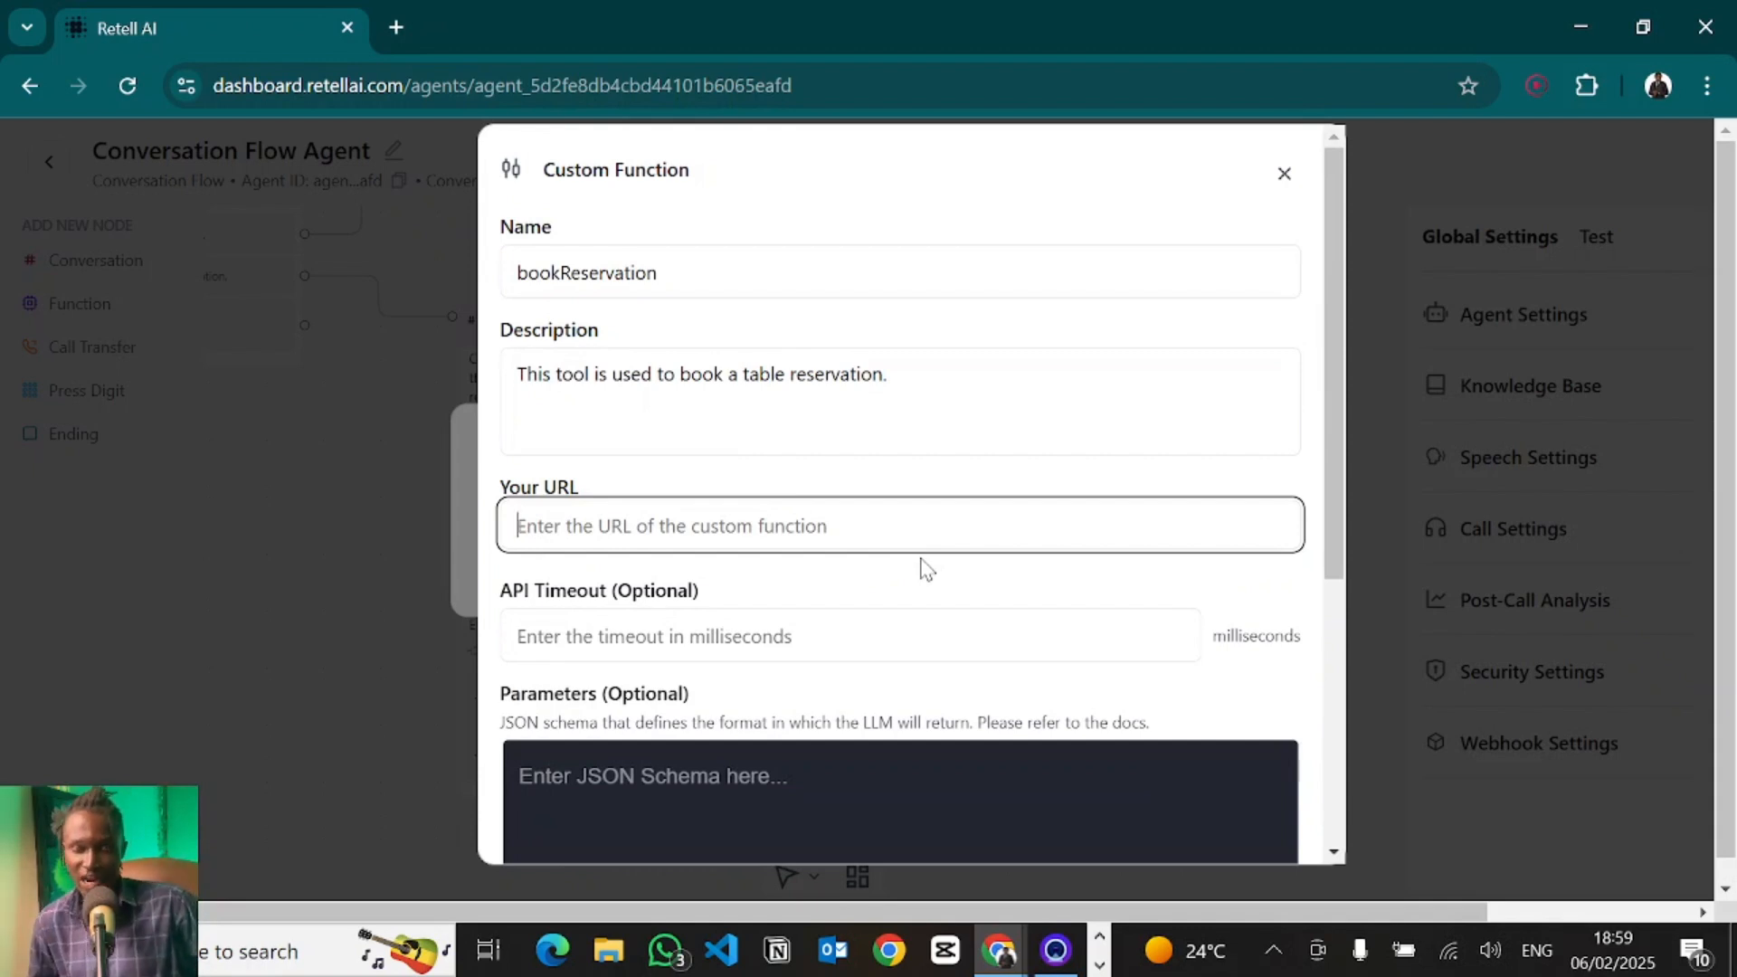
{"action": "left_click", "coordinate": [1283, 174]}
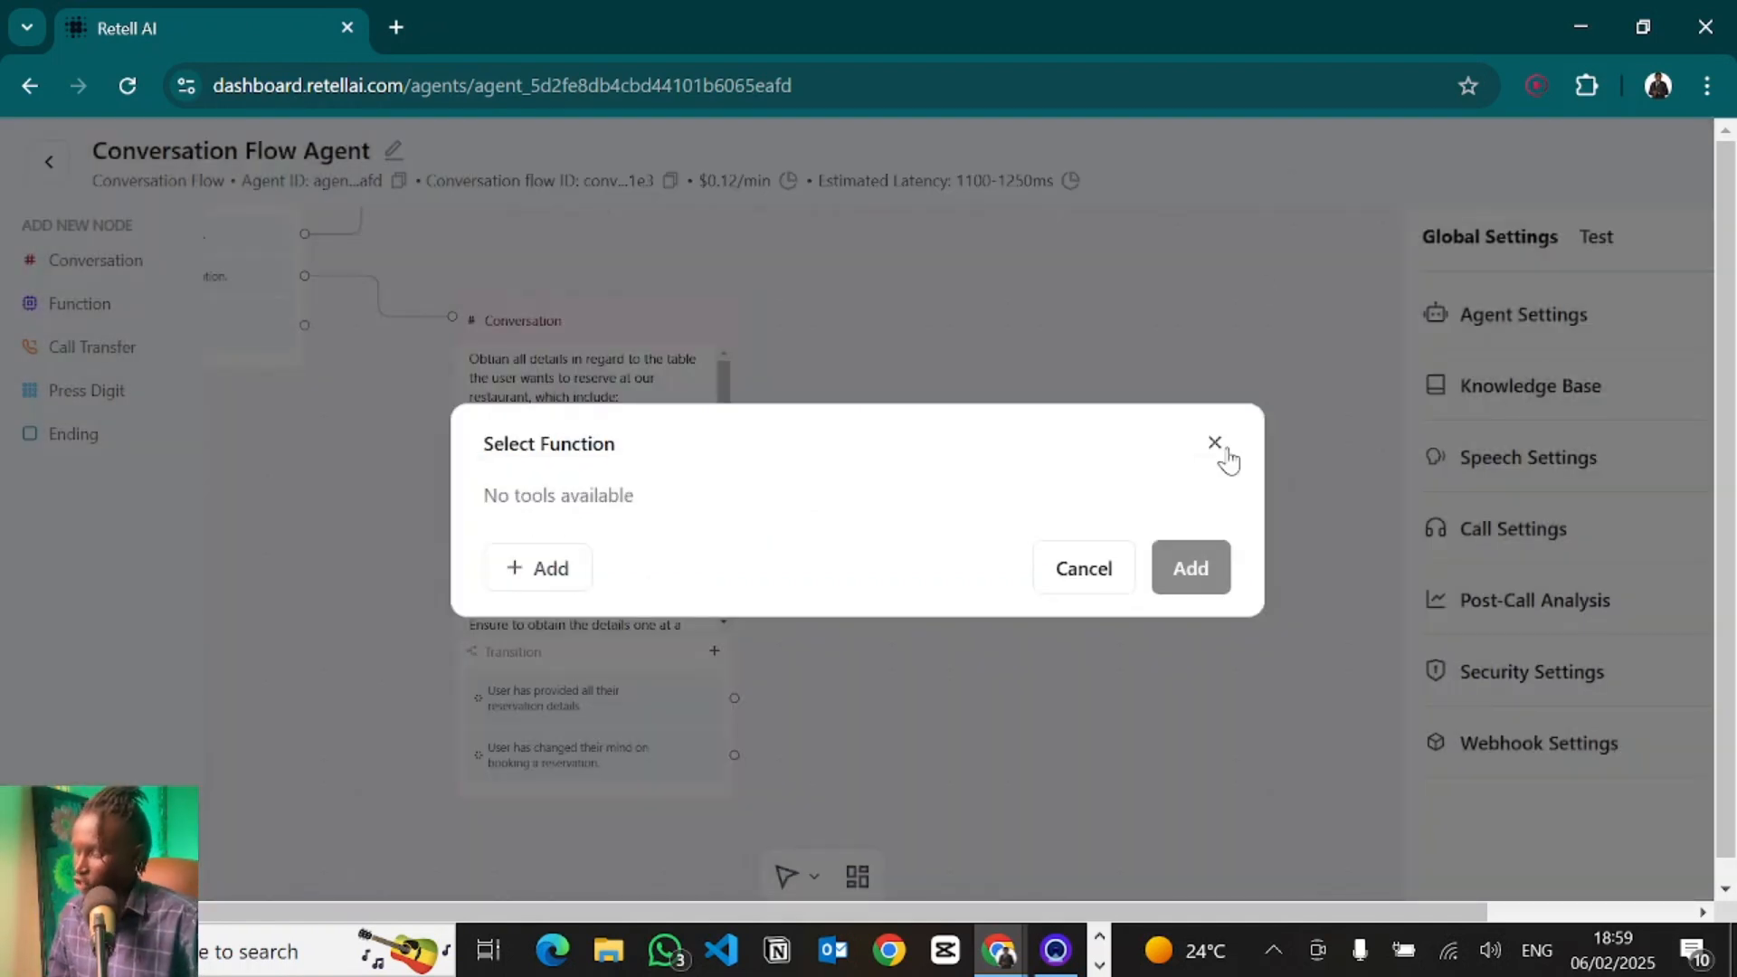
{"action": "left_click", "coordinate": [1215, 443]}
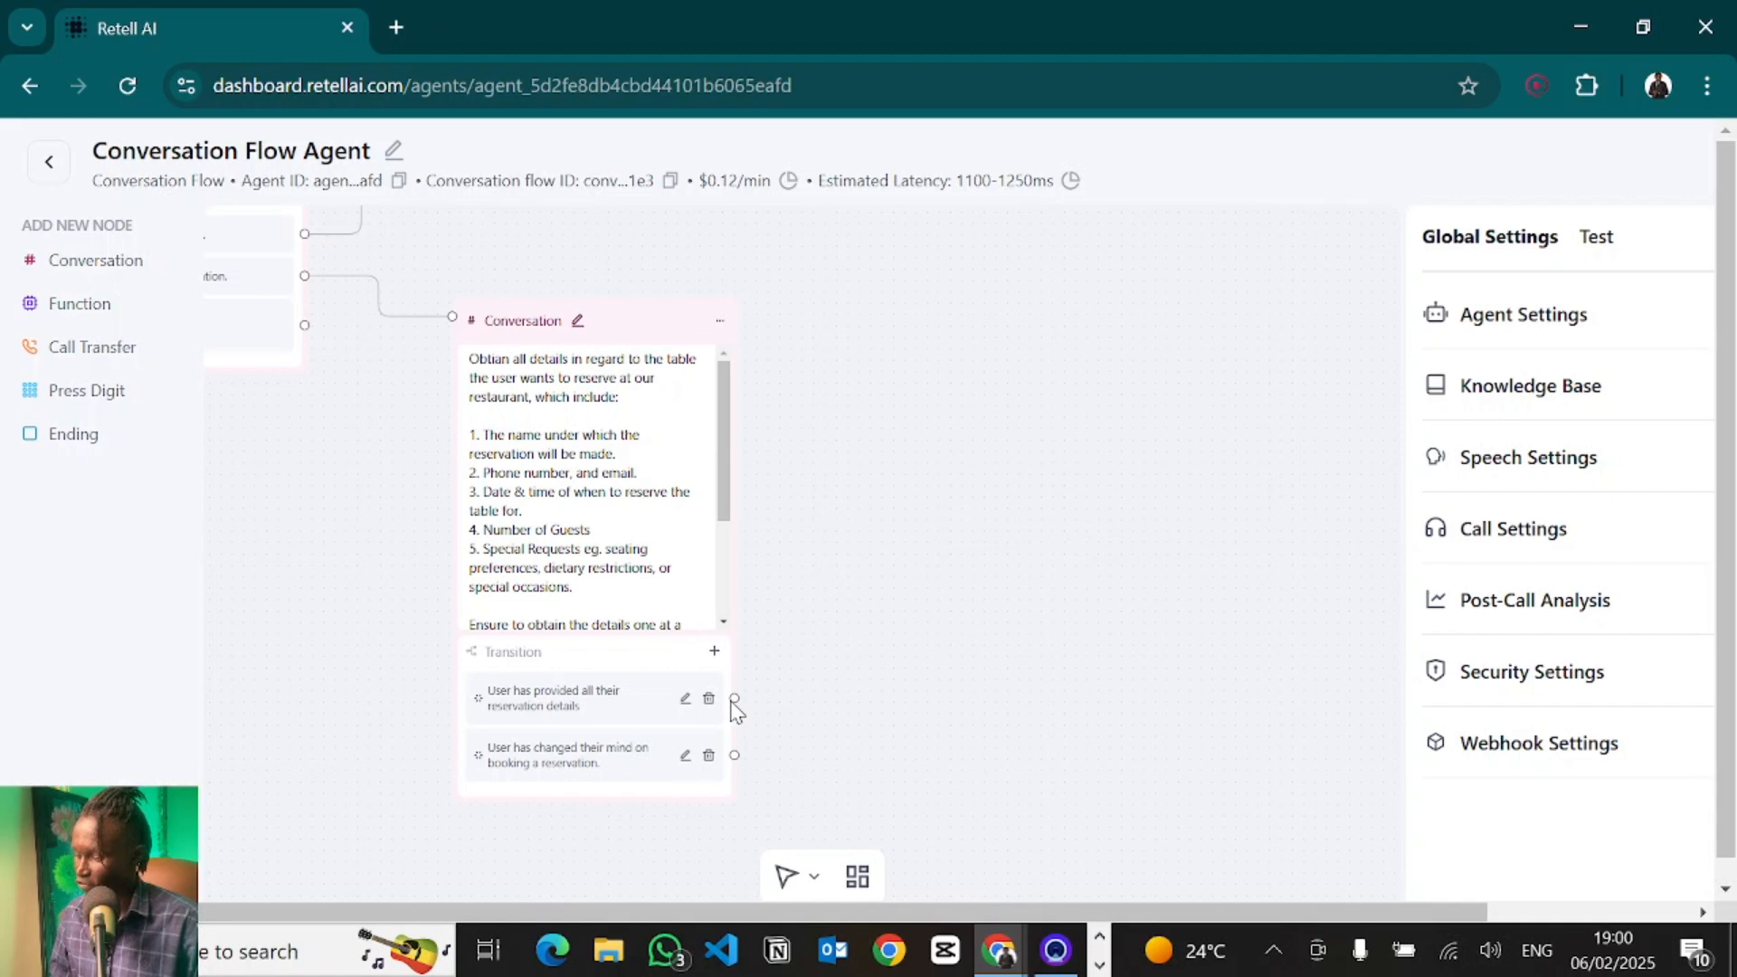
- Add a conversation node with the static sentence "Congrats your reservation has been booked."
{"action": "left_click_drag", "start_coordinate": [734, 698], "coordinate": [1063, 465]}
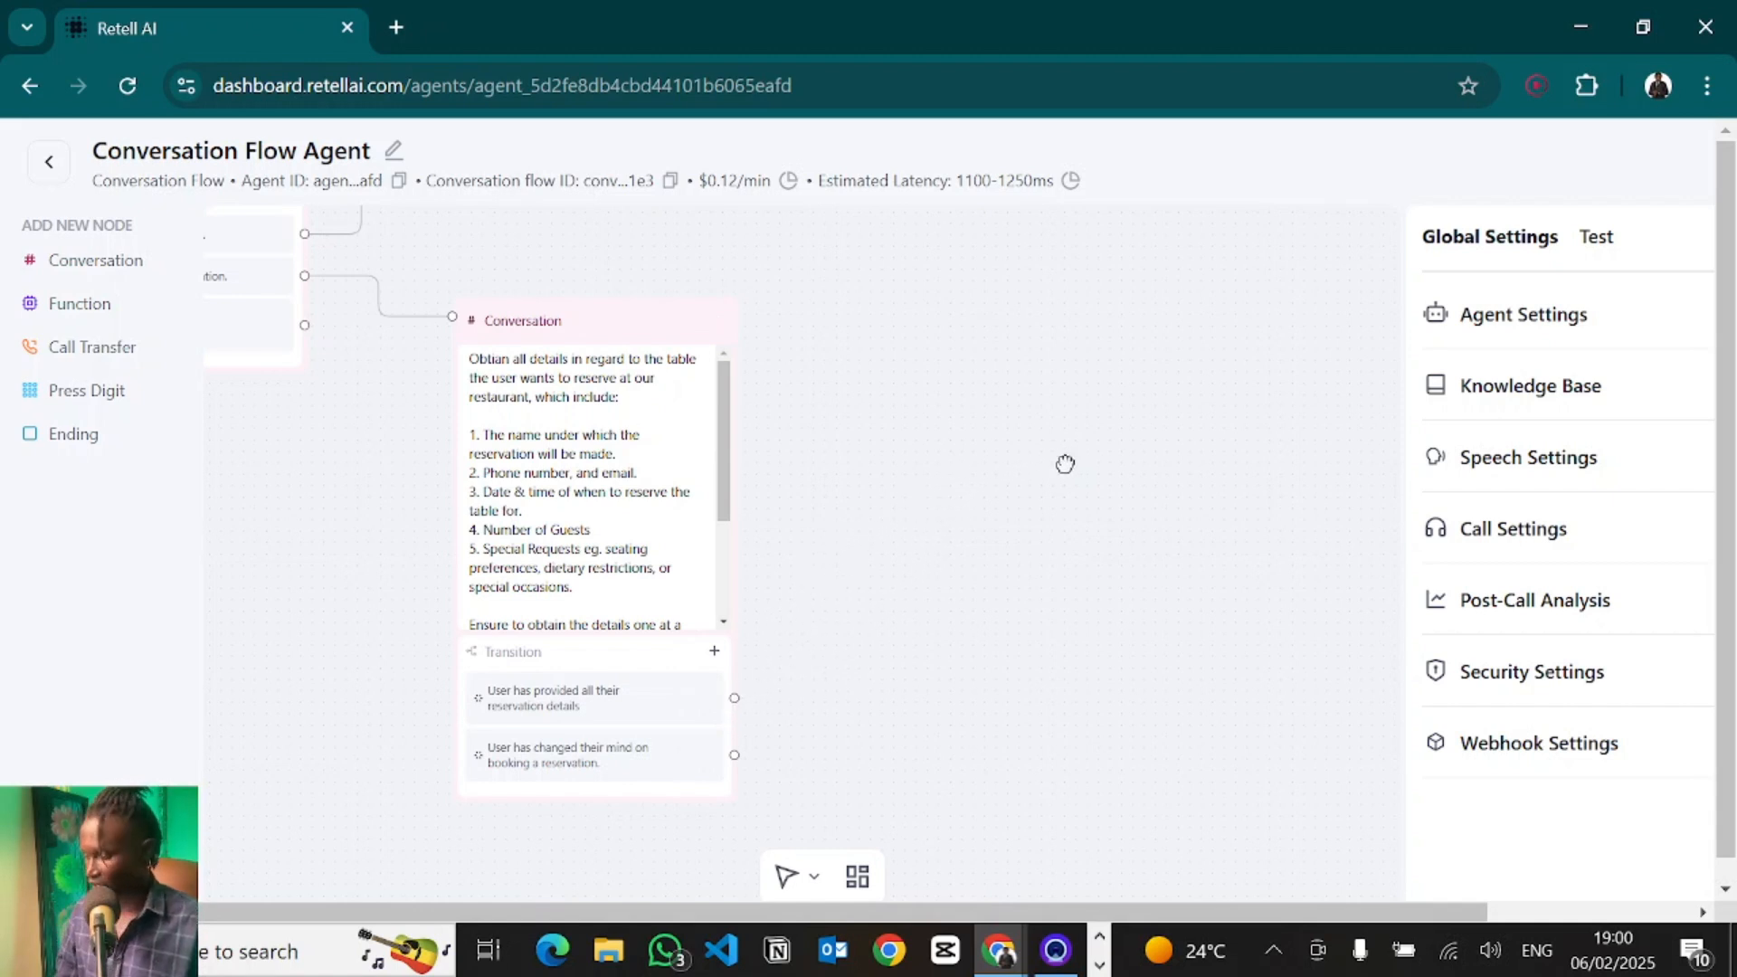
{"action": "left_click", "coordinate": [71, 260]}
{"action": "left_click", "coordinate": [948, 625]}
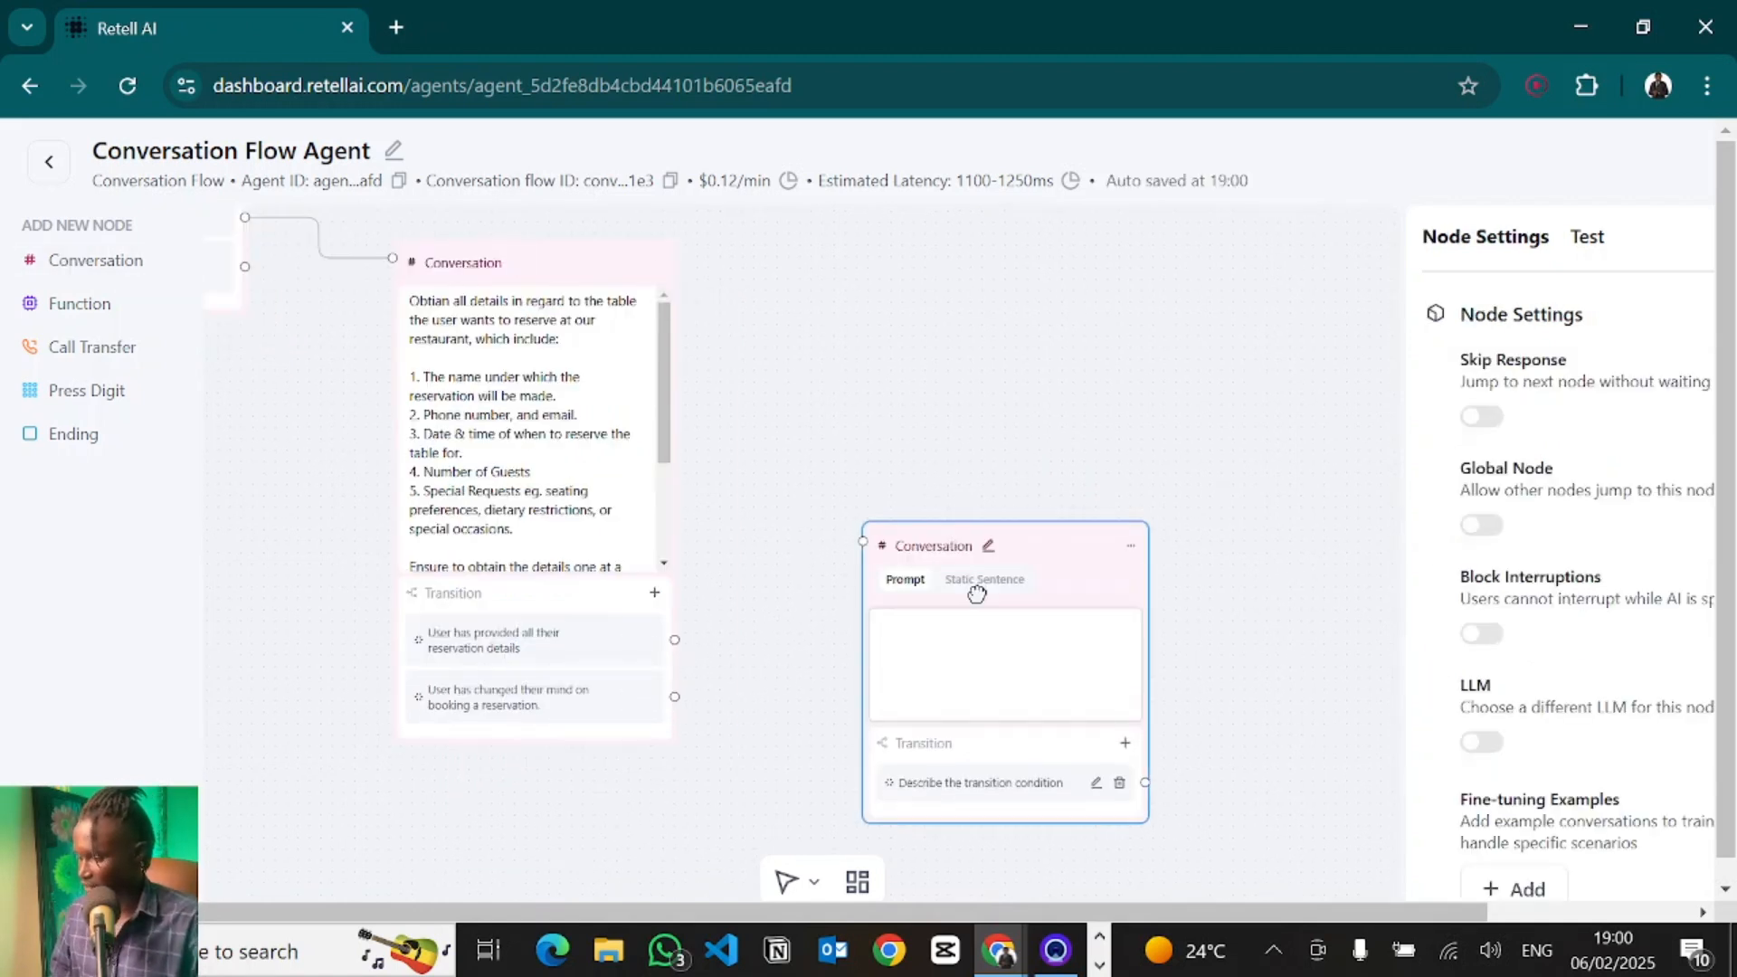
{"action": "left_click", "coordinate": [979, 583]}
{"action": "left_click", "coordinate": [927, 652]}
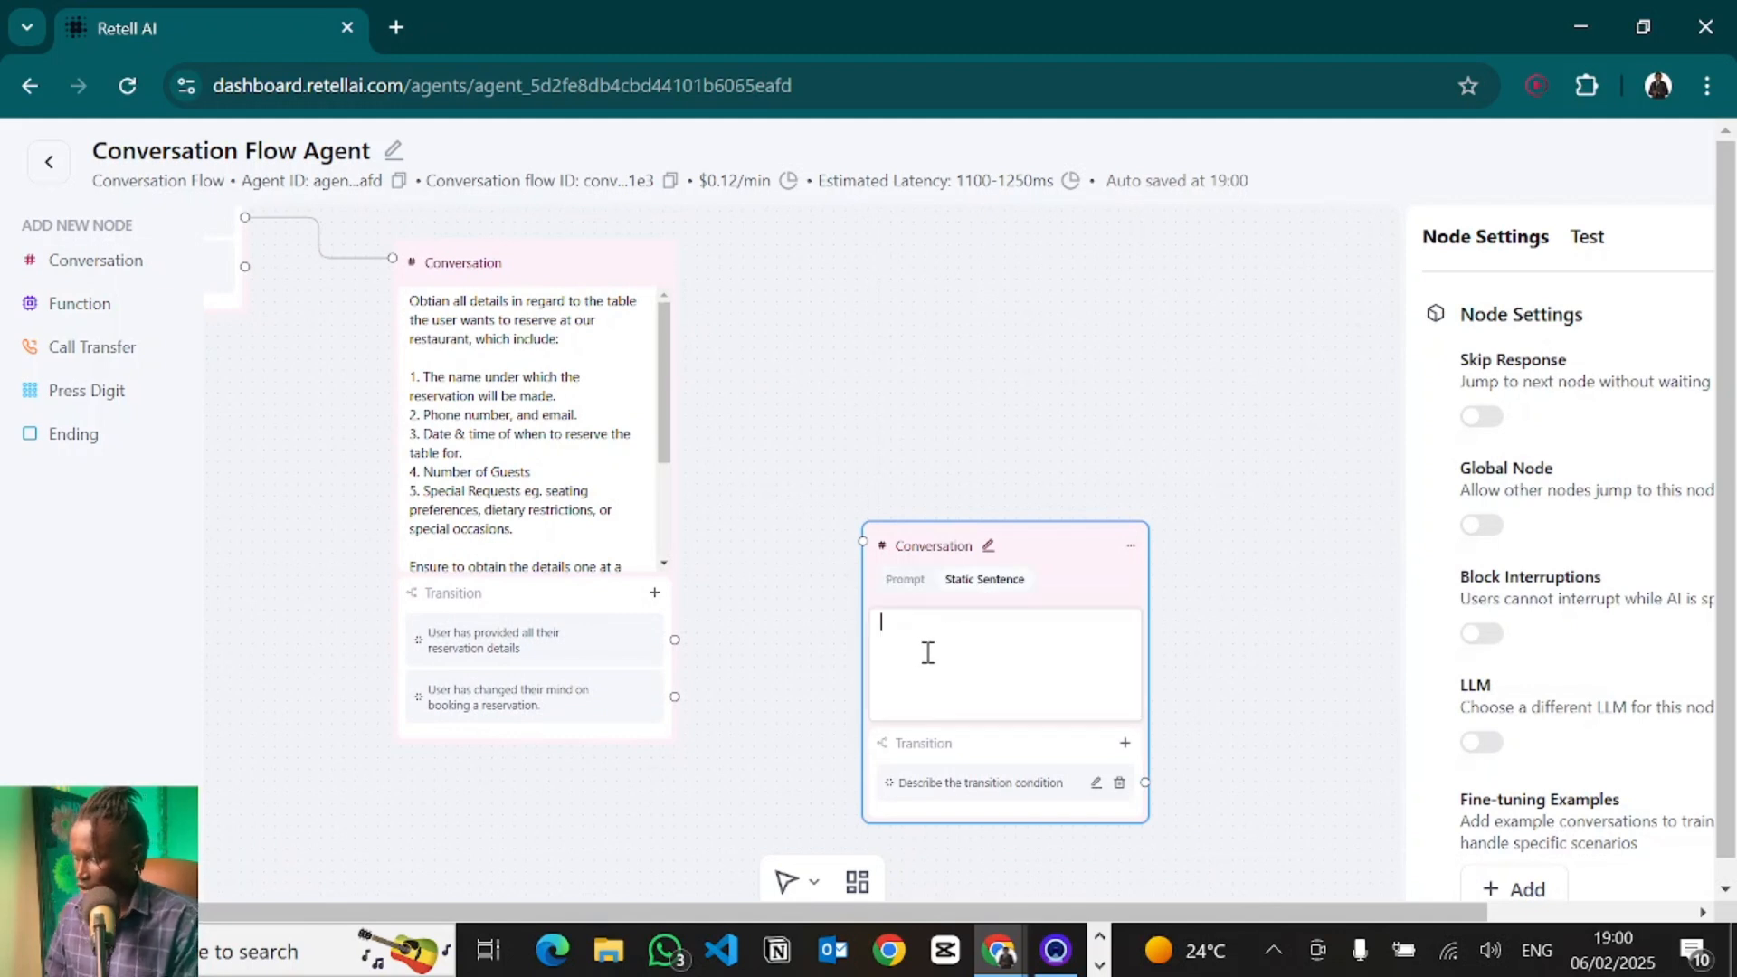
{"action": "type", "text": "Congrats"}
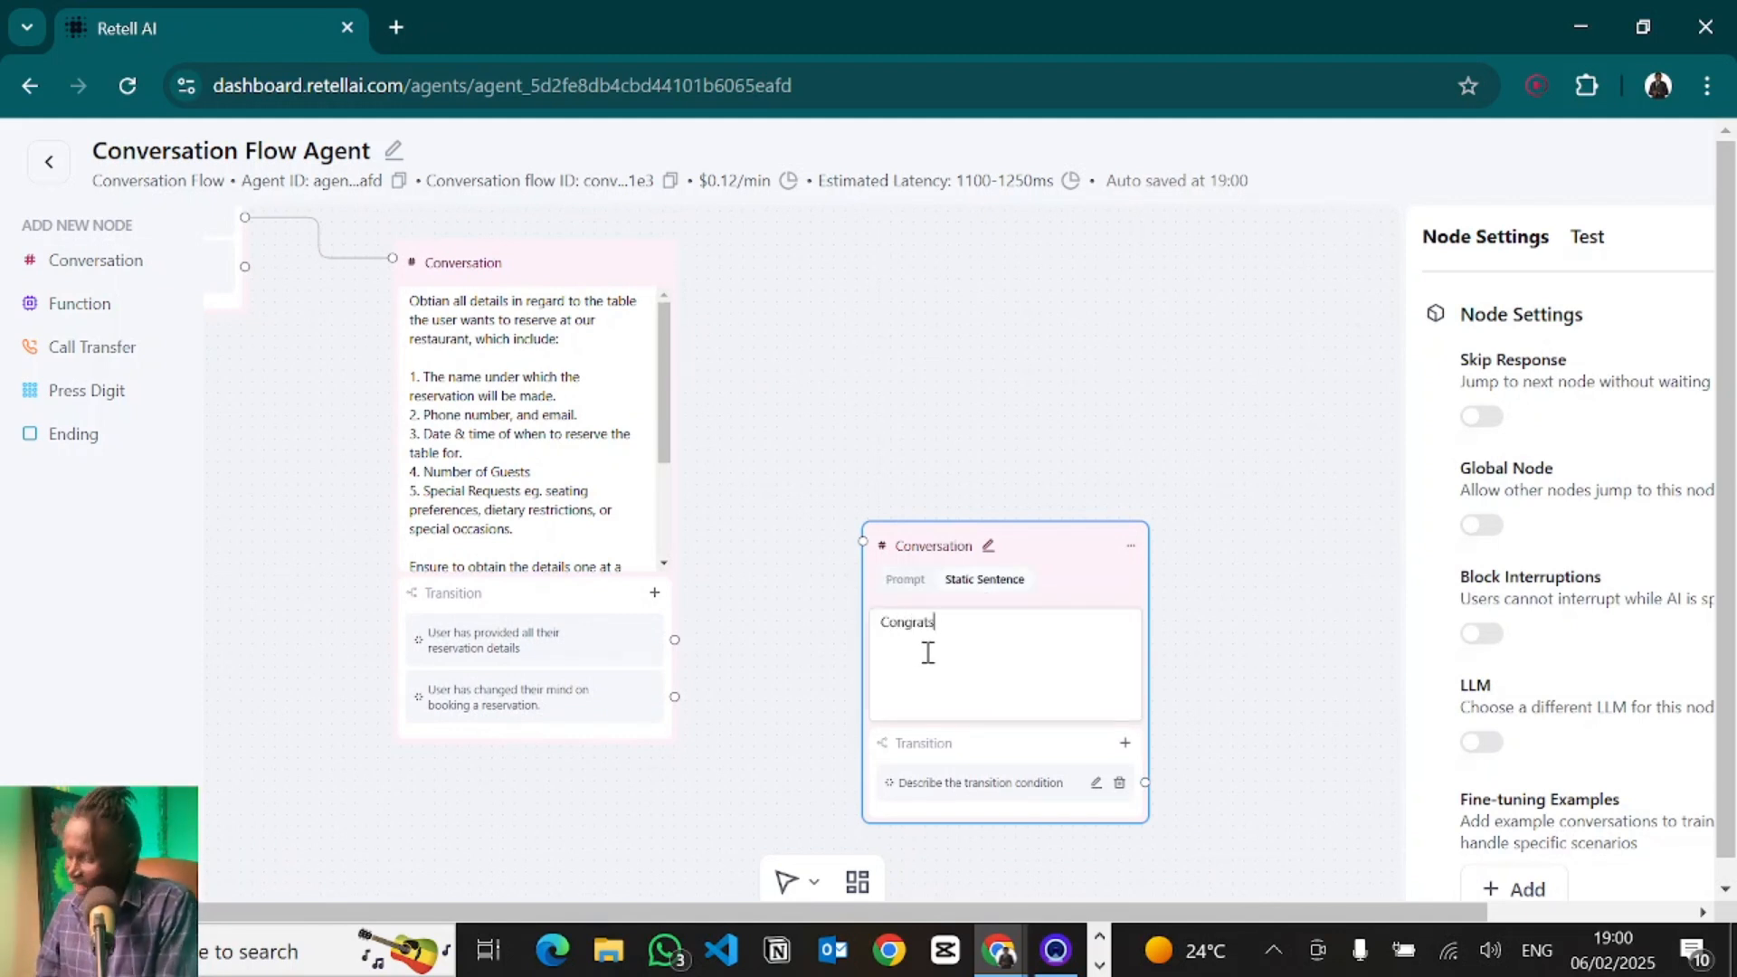
{"action": "type", "text": " your reservation has been booked."}
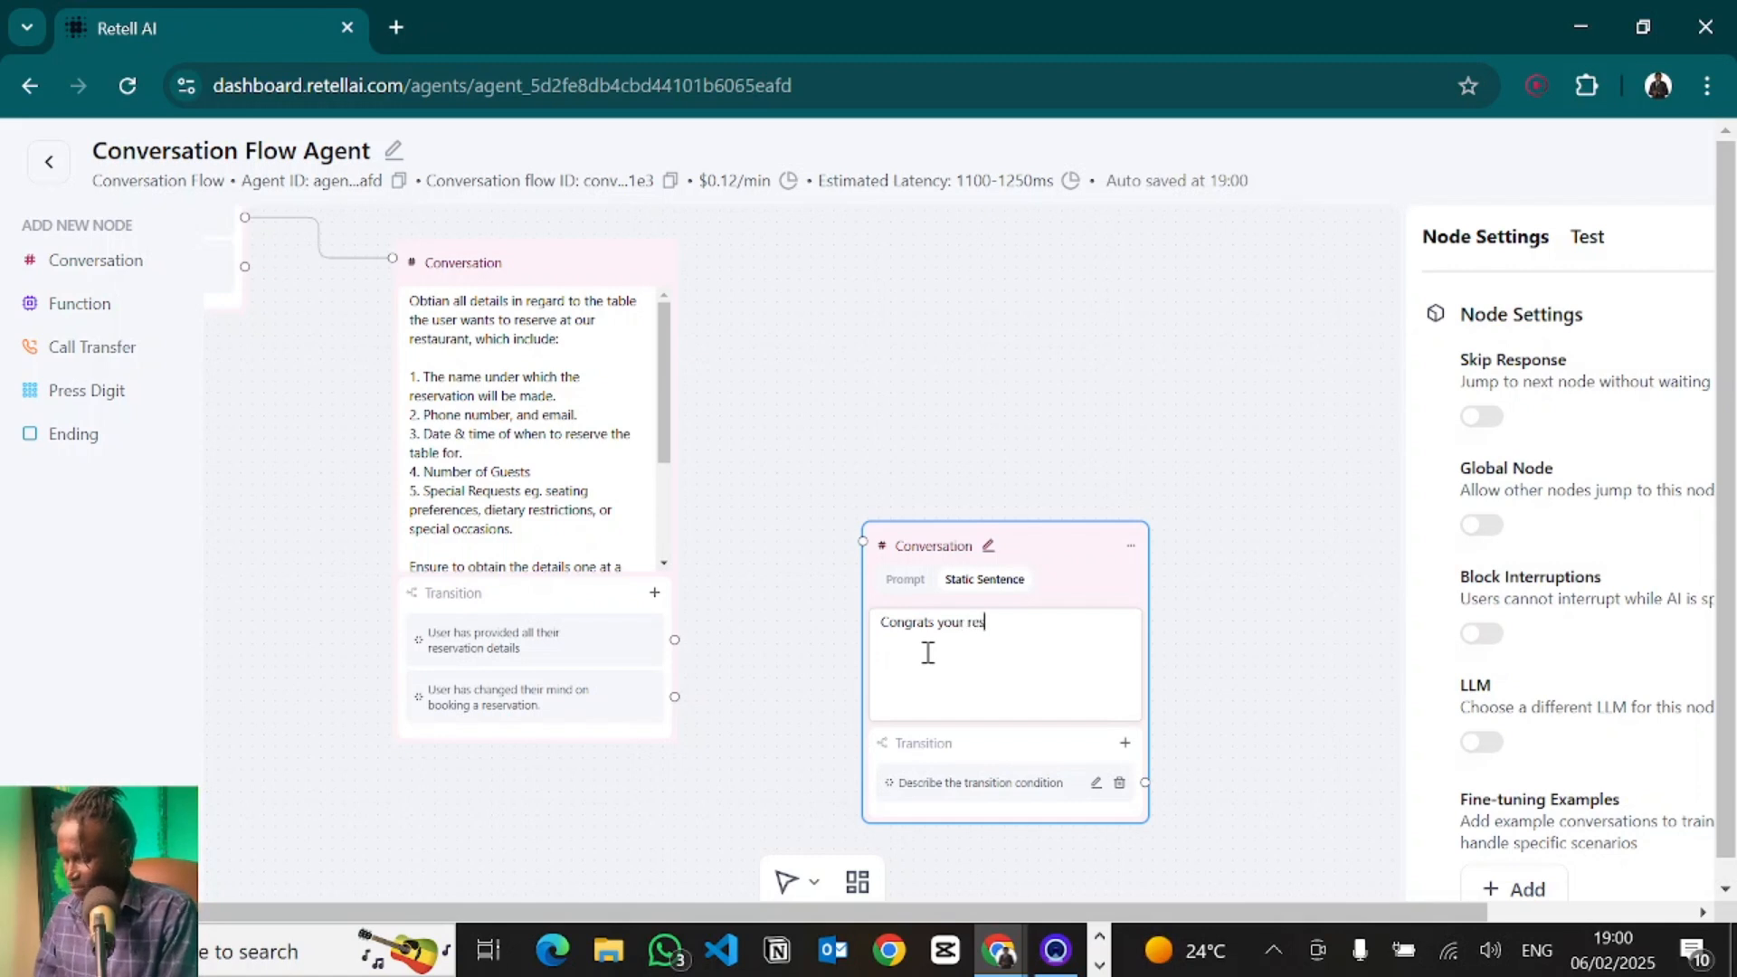
{"action": "left_click", "coordinate": [1227, 653]}
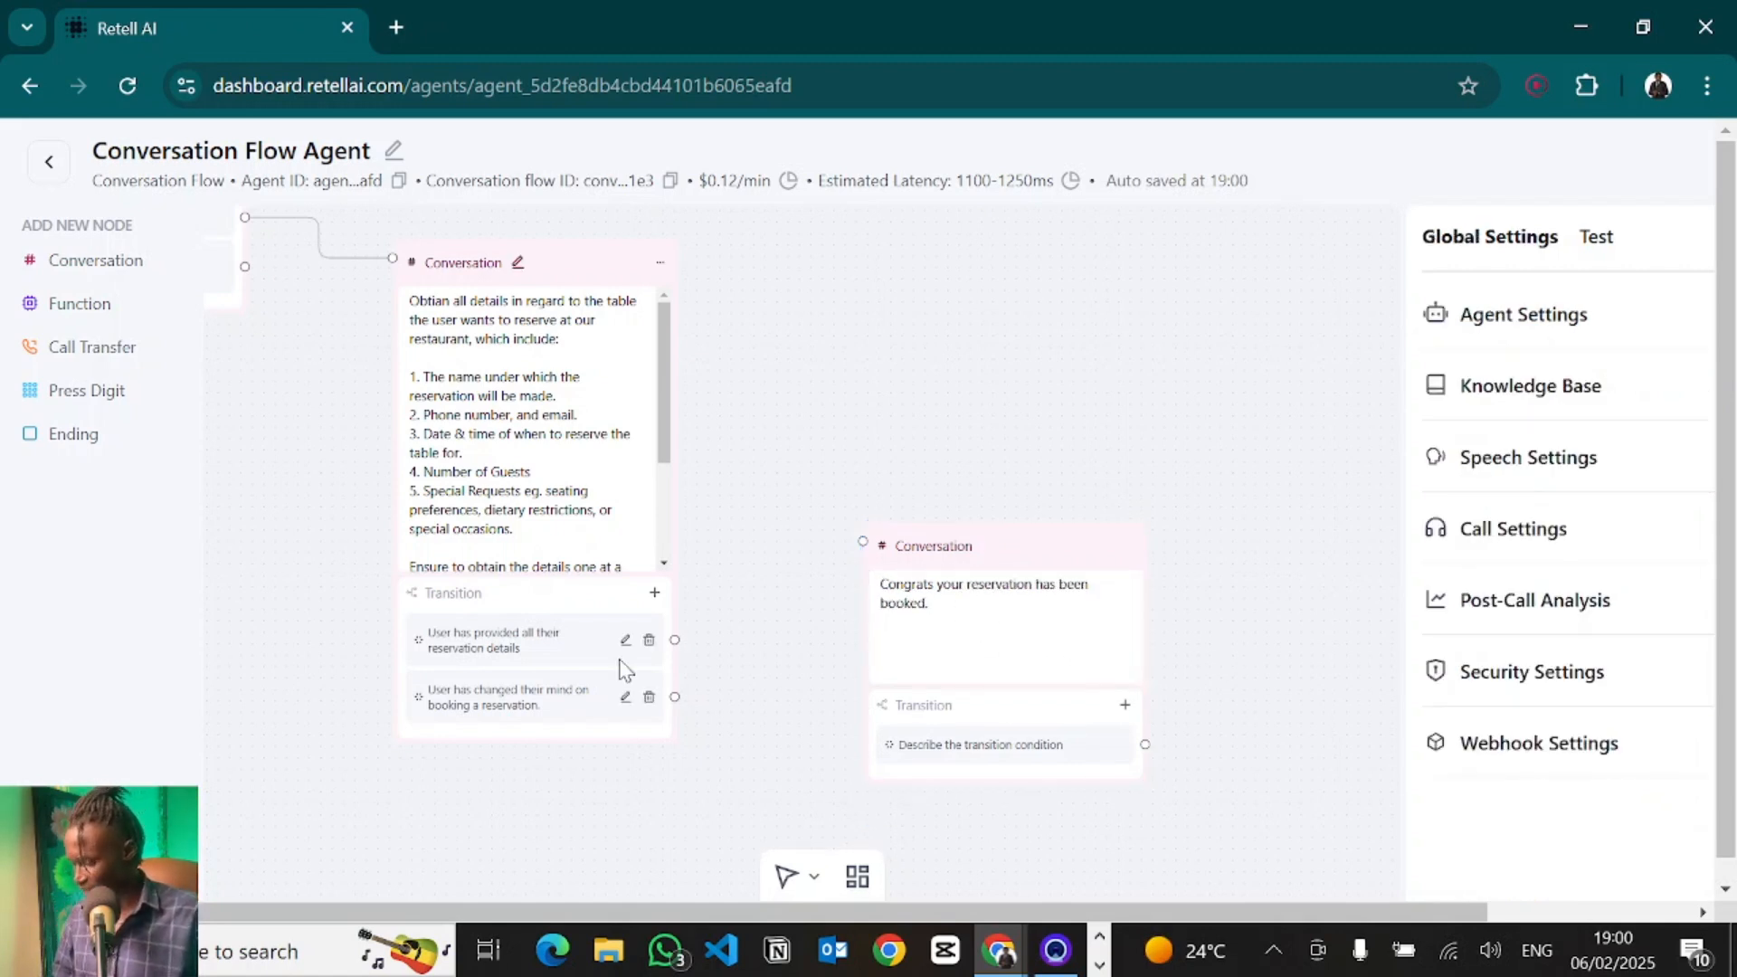
- Connect the "User has provided all their reservation details" transition to the reservation confirmation node
{"action": "left_click_drag", "start_coordinate": [676, 639], "coordinate": [863, 546]}
{"action": "scroll", "coordinate": [869, 570], "scroll_direction": "up", "scroll_amount": 5}
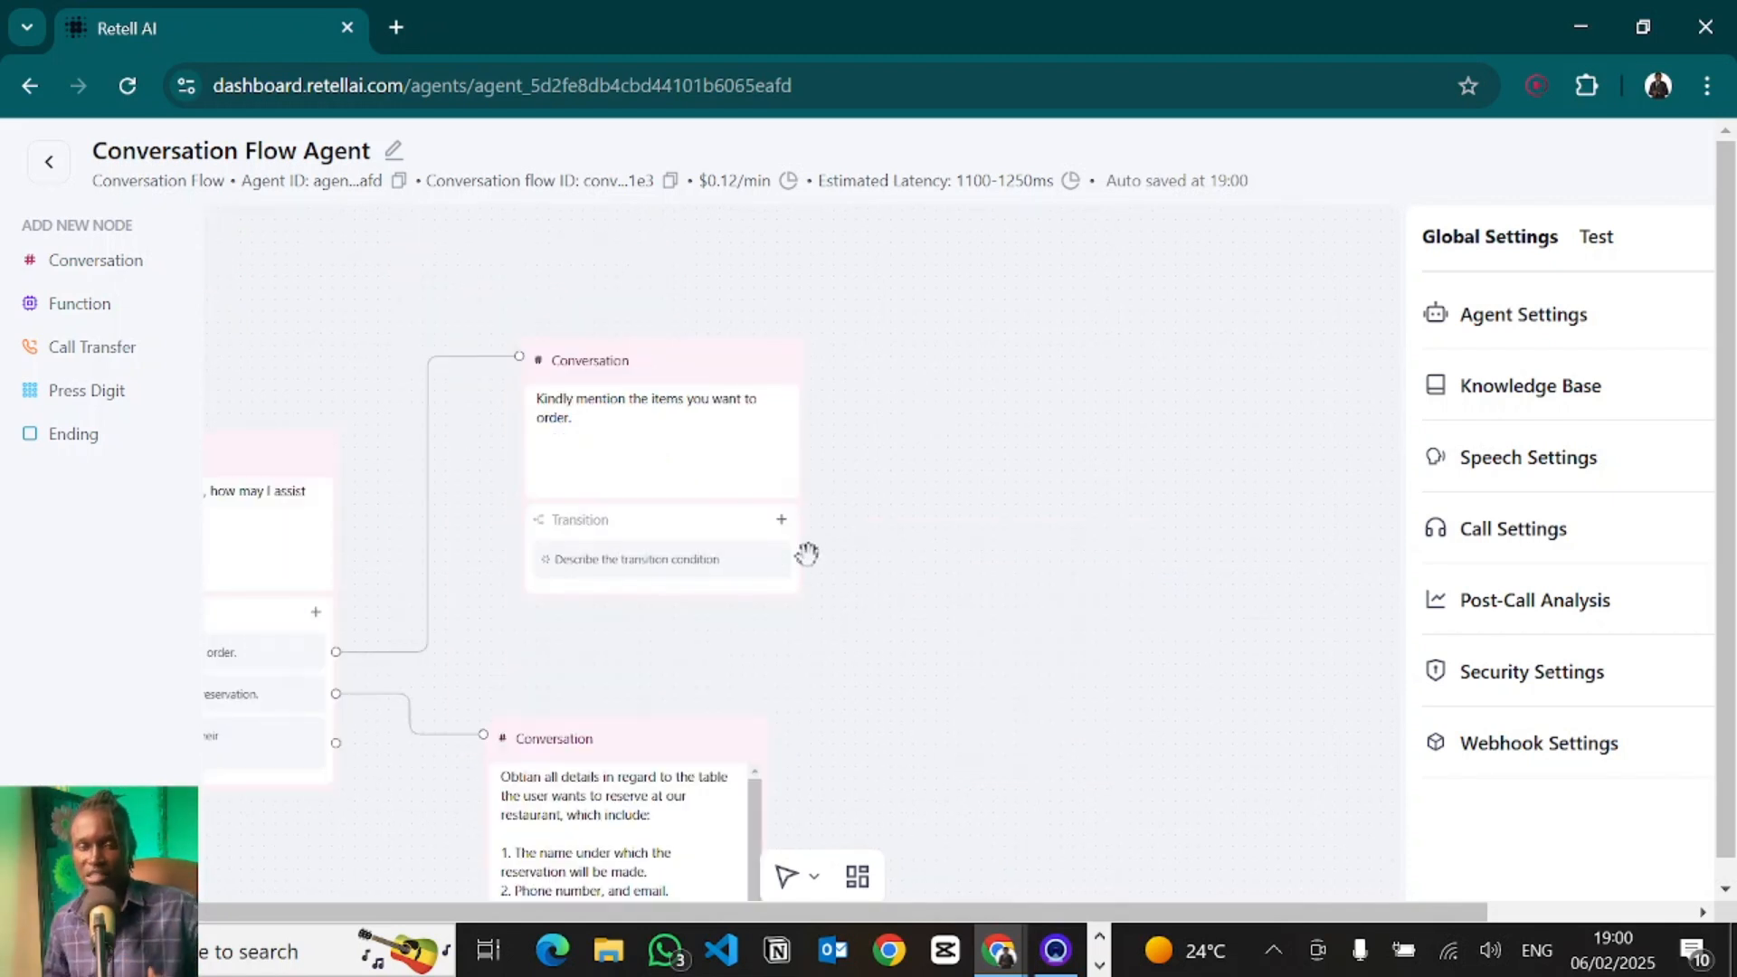
{"action": "left_click_drag", "start_coordinate": [931, 623], "coordinate": [1235, 333]}
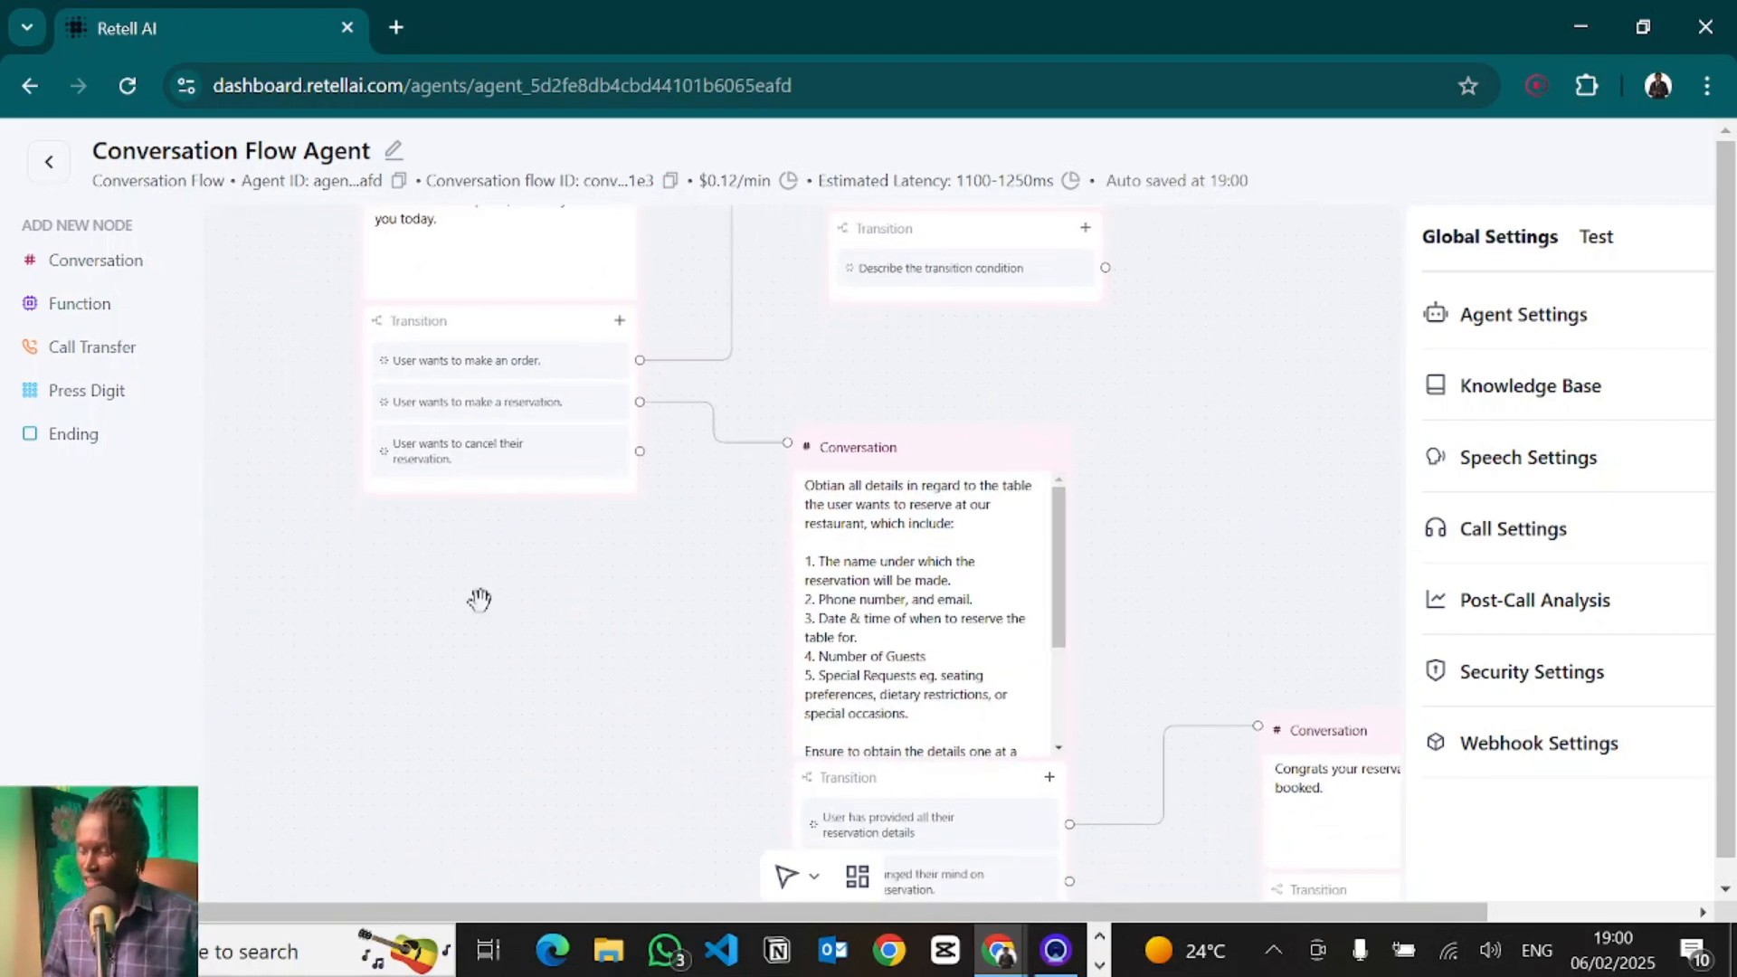
{"action": "left_click_drag", "start_coordinate": [622, 638], "coordinate": [451, 953]}
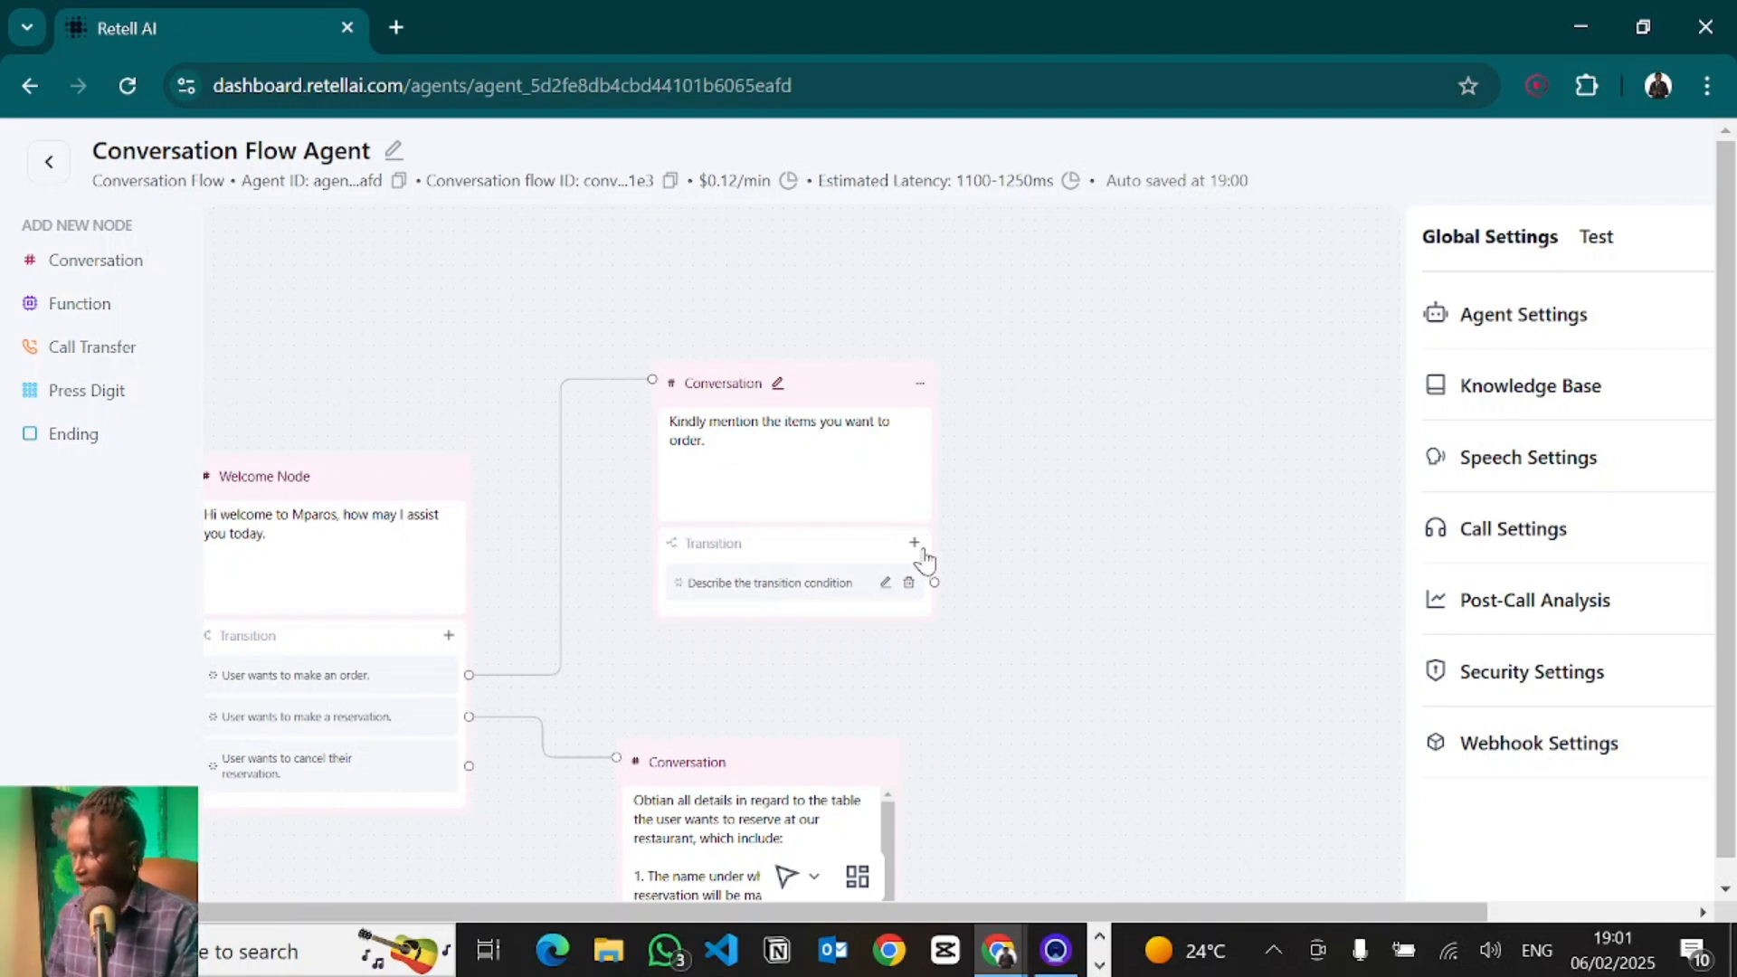
- Add another conversation node and connect the order-items node's transition to it
{"action": "left_click", "coordinate": [95, 261]}
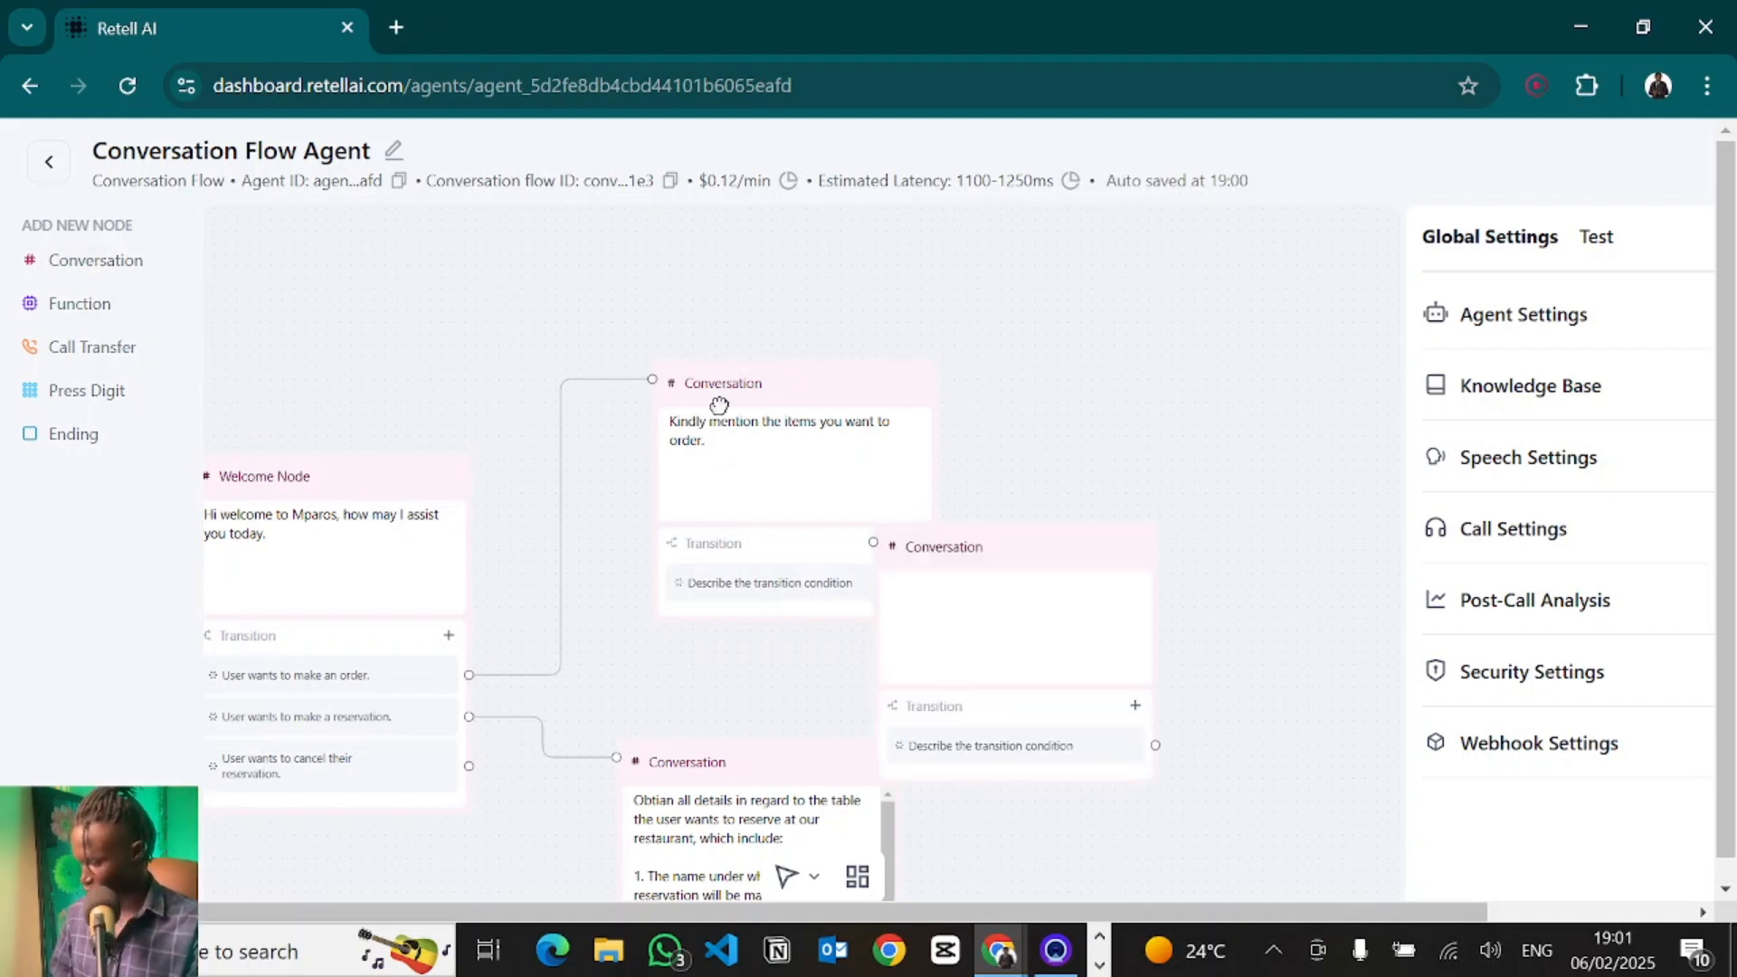
{"action": "left_click_drag", "start_coordinate": [1008, 551], "coordinate": [1237, 381]}
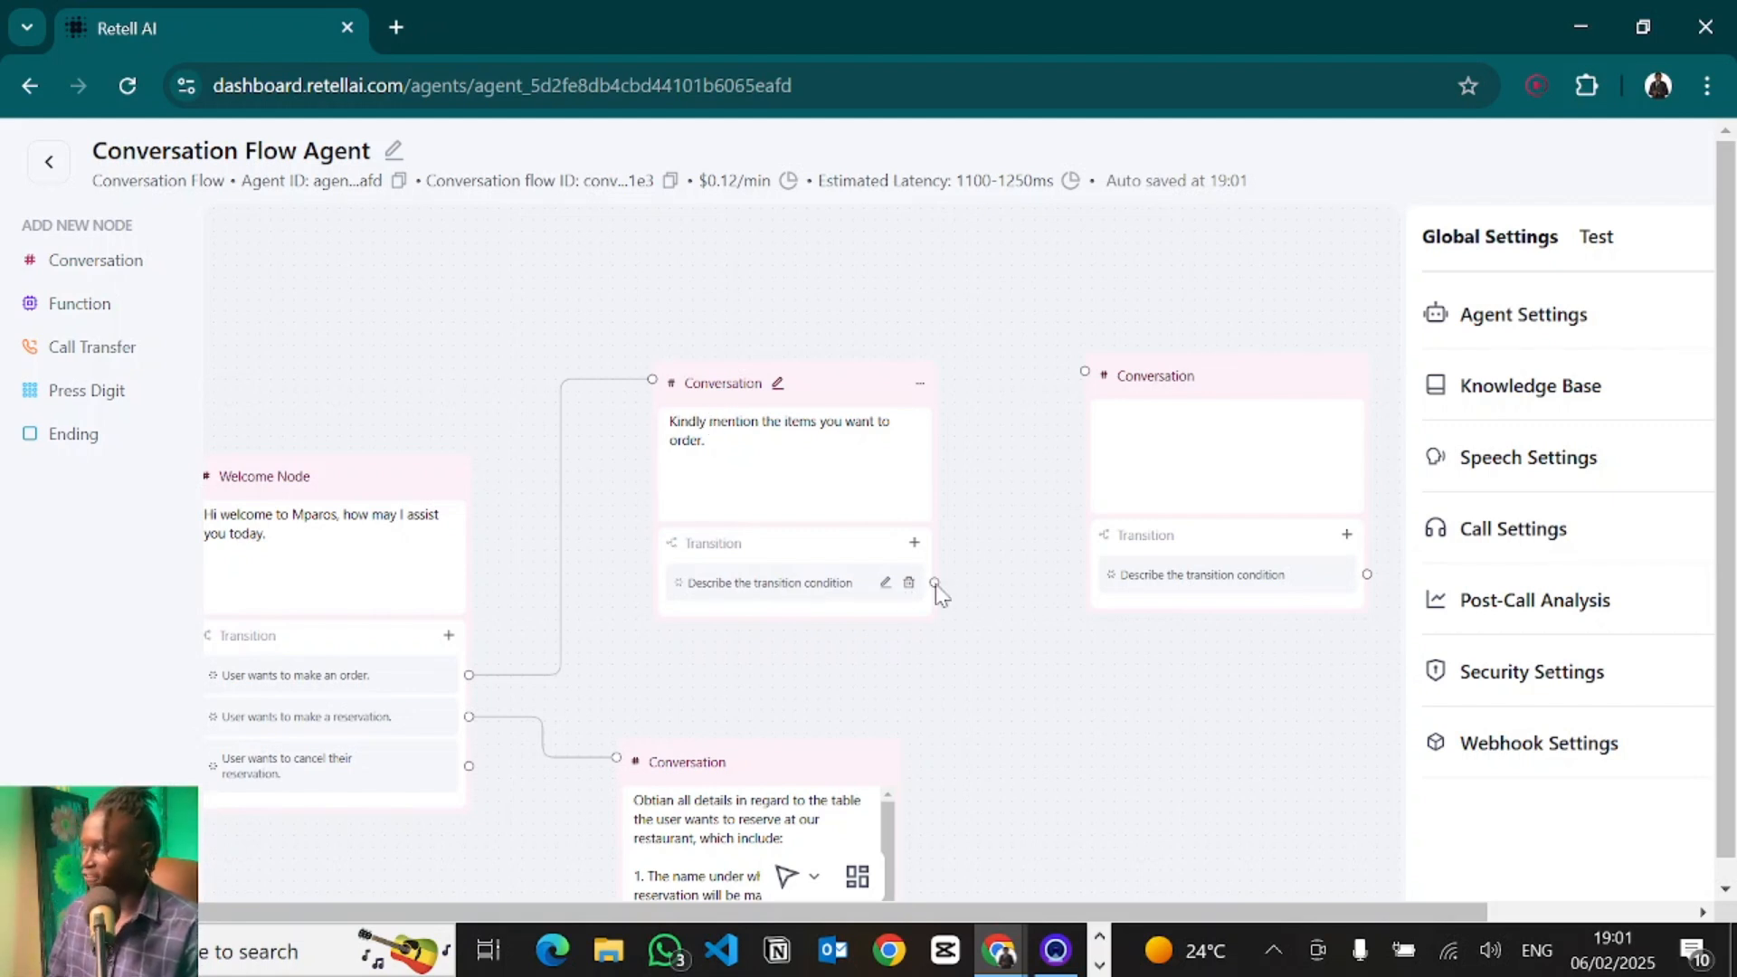
{"action": "left_click_drag", "start_coordinate": [934, 582], "coordinate": [1087, 379]}
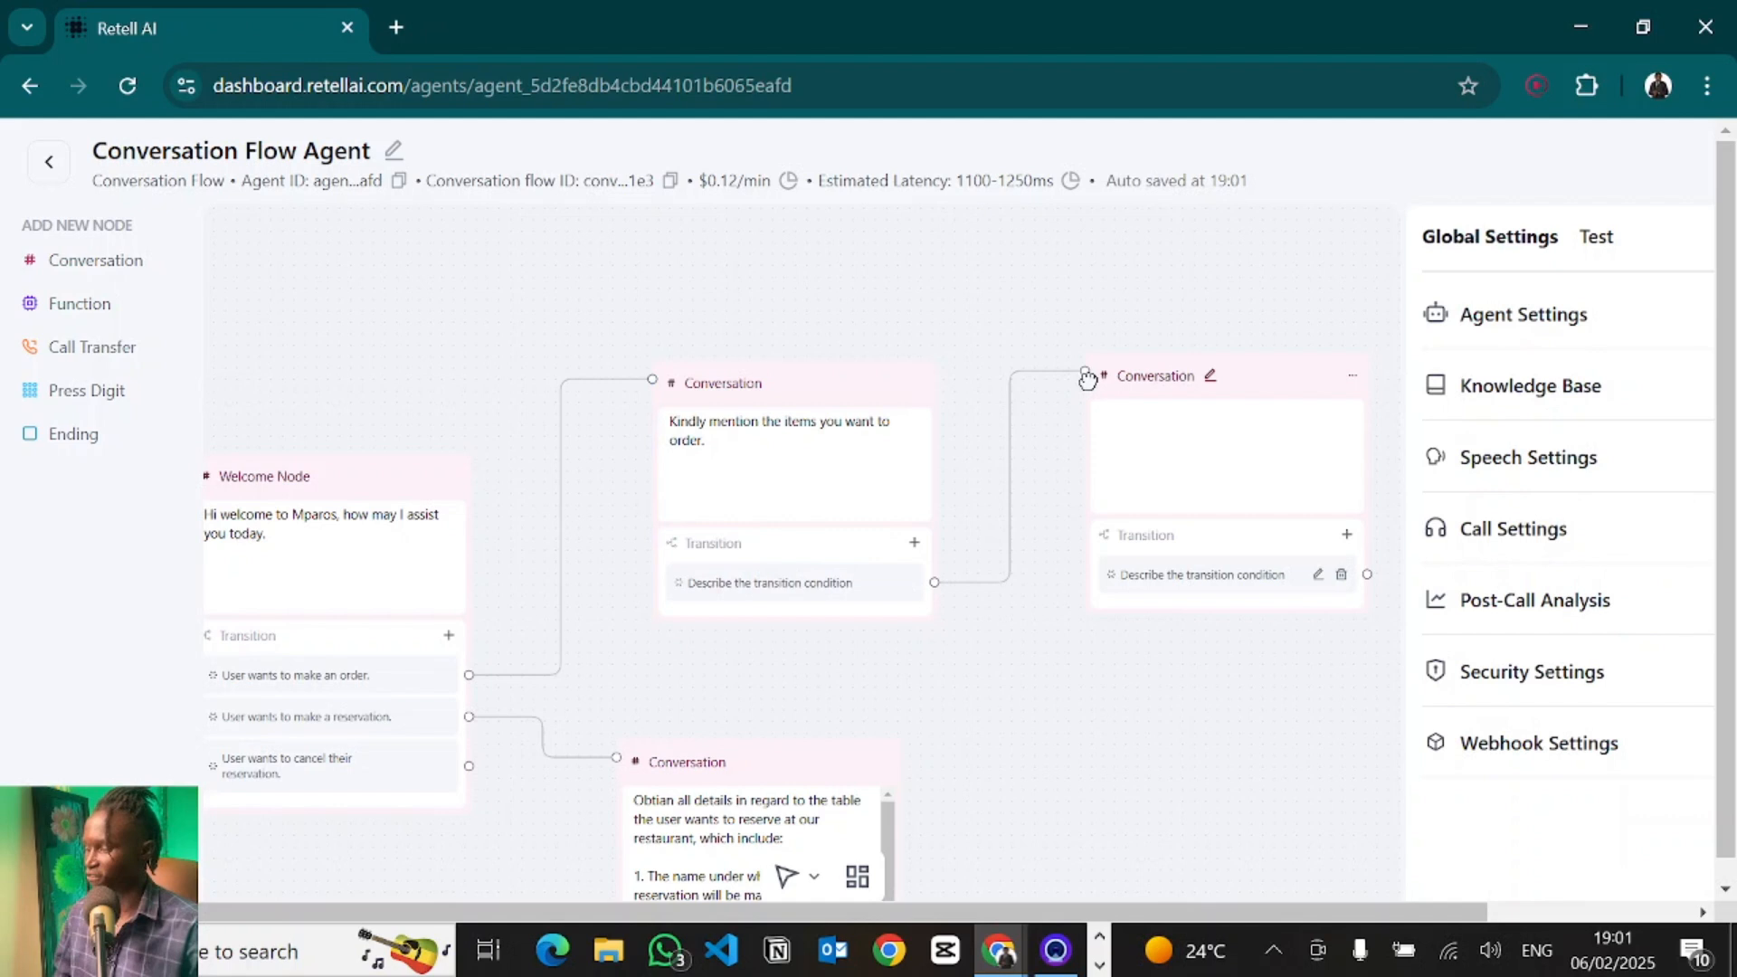
- Paste a prompt into the new node to obtain order details, upsell items, and collect name, phone number and delivery address
{"action": "left_click", "coordinate": [1220, 443]}
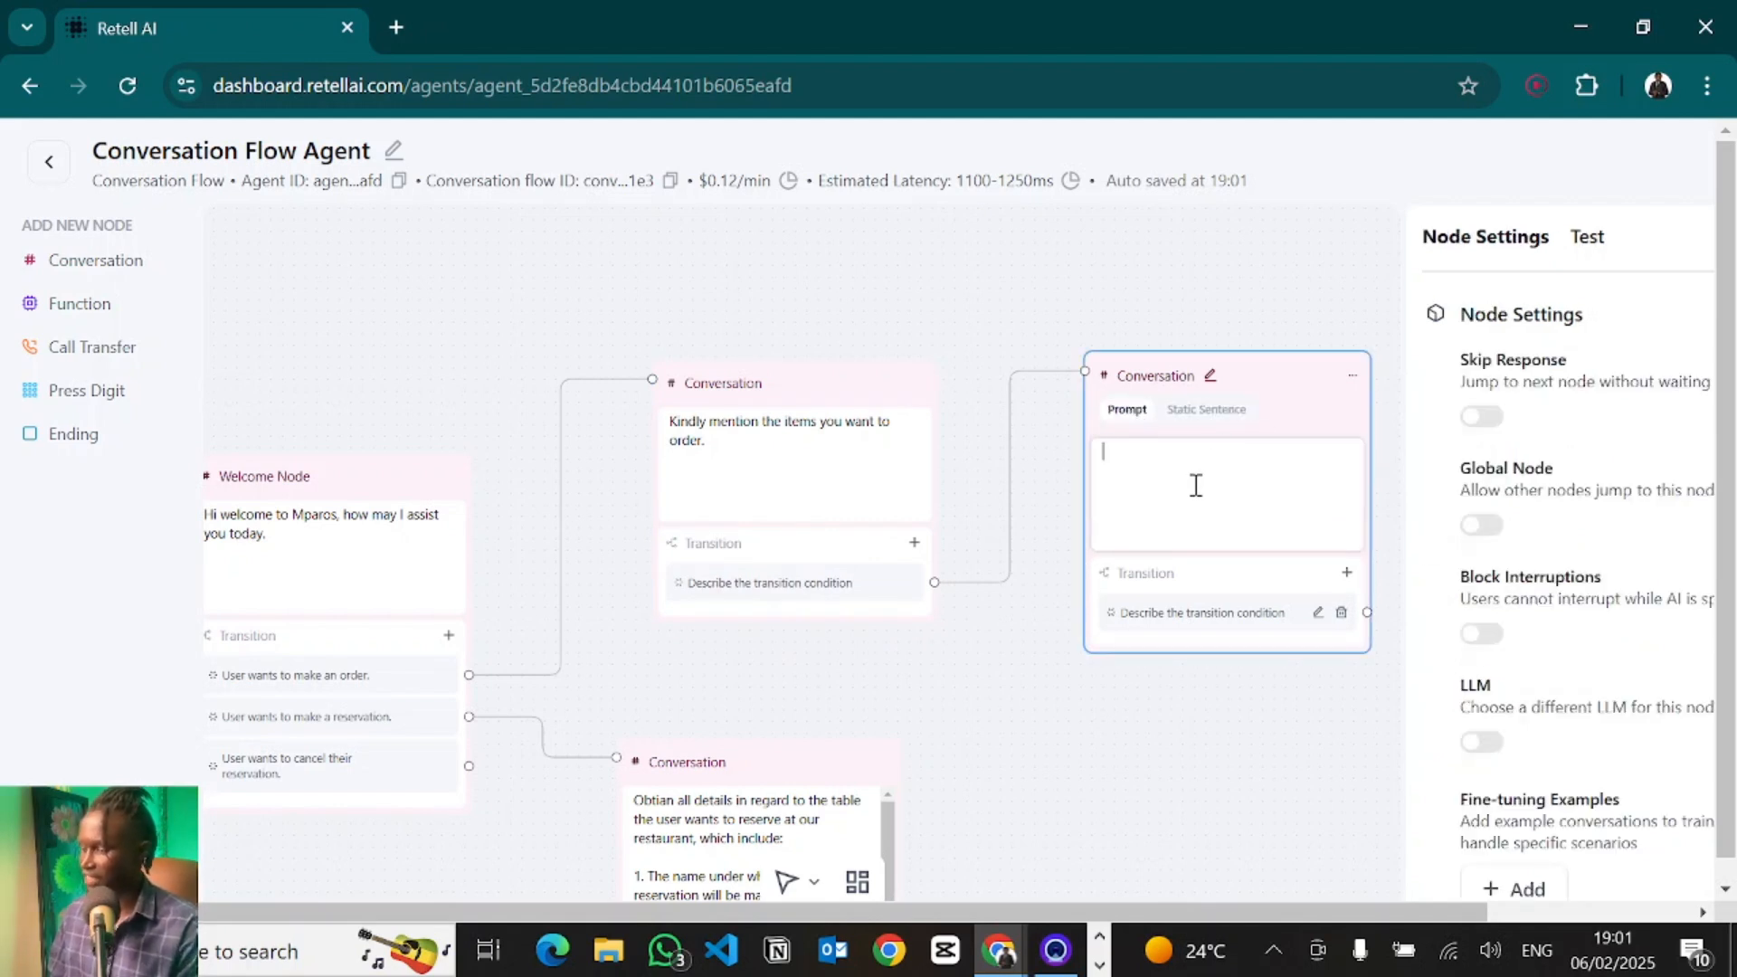
{"action": "type", "text": "Obtain the user's order details trying to upsell them on more items as much as possible.  After obtaining all their order details, obtain the following:  1. Their name 2. Their phone number. 3. Their delivery address."}
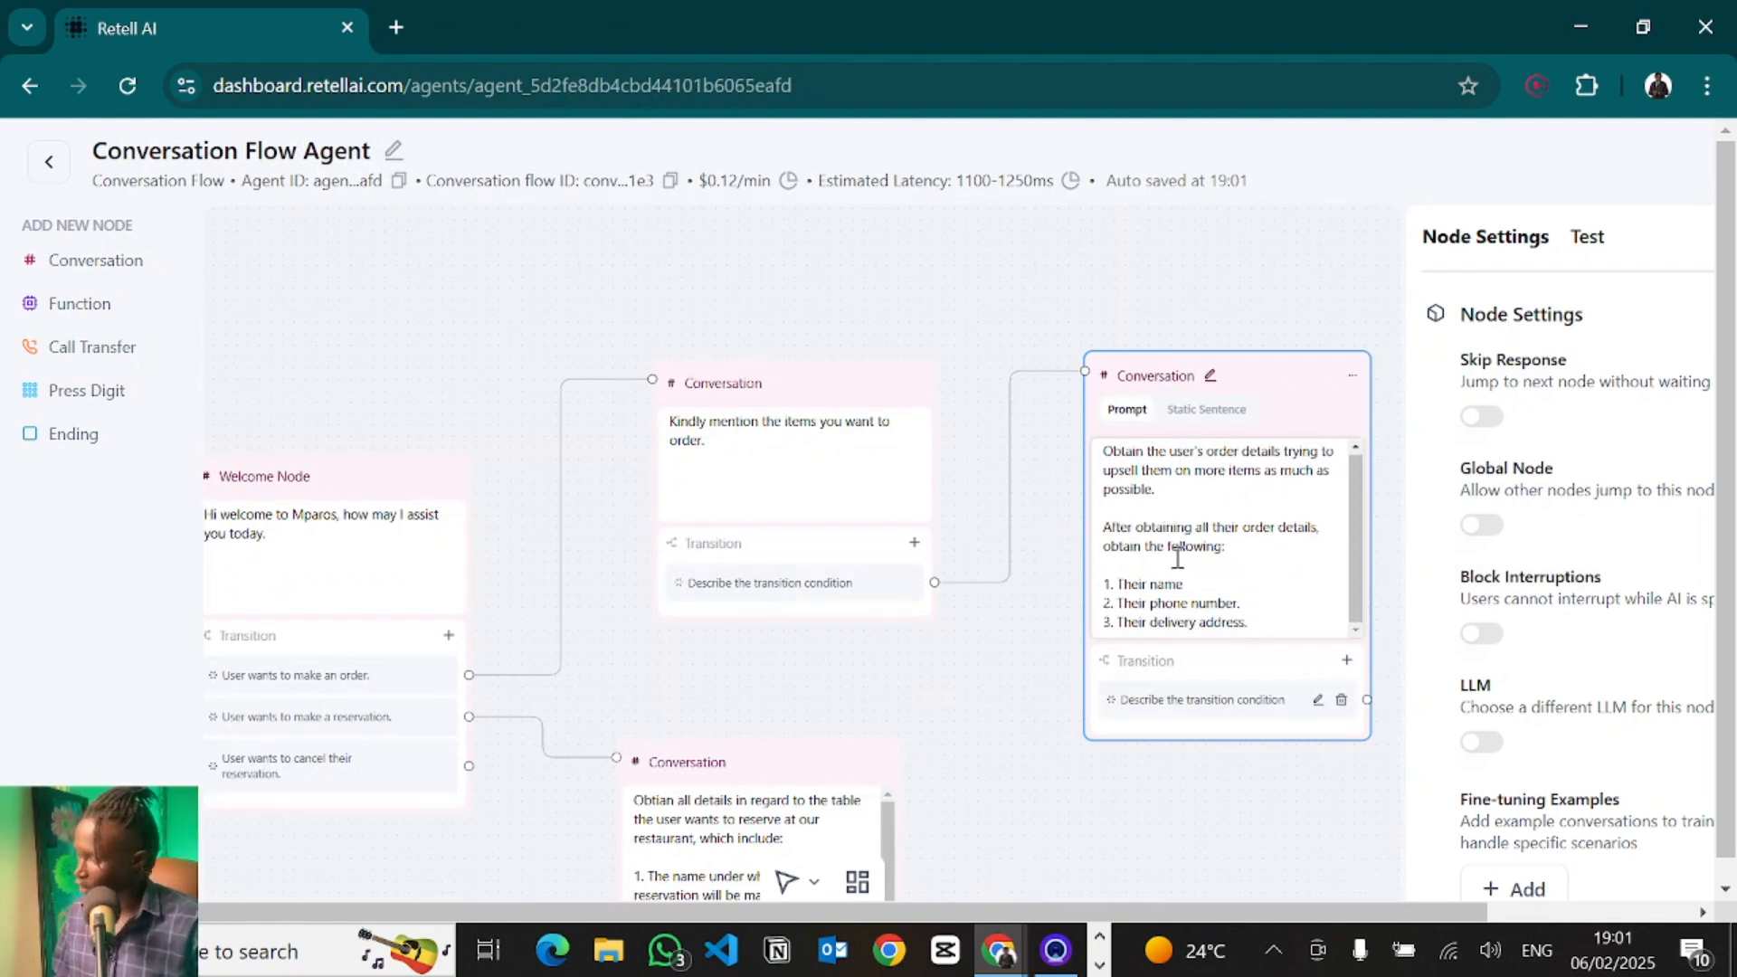
{"action": "scroll", "coordinate": [1218, 537], "scroll_direction": "down", "scroll_amount": 1}
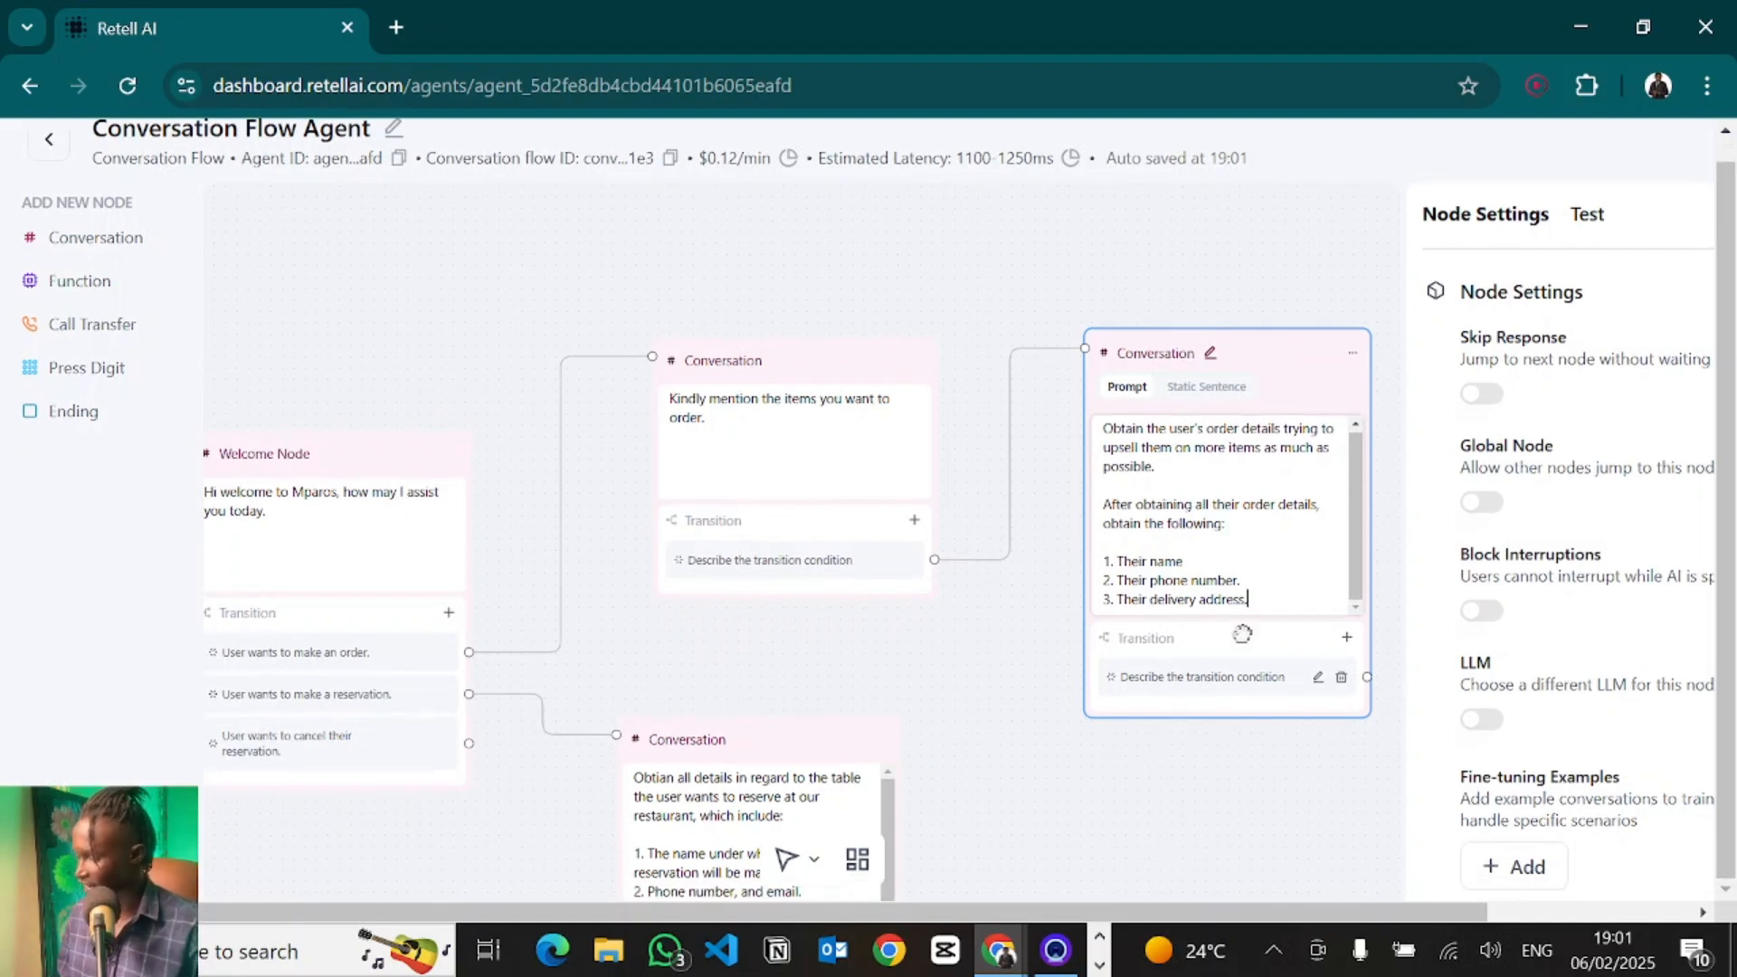
{"action": "left_click_drag", "start_coordinate": [1147, 752], "coordinate": [1077, 748]}
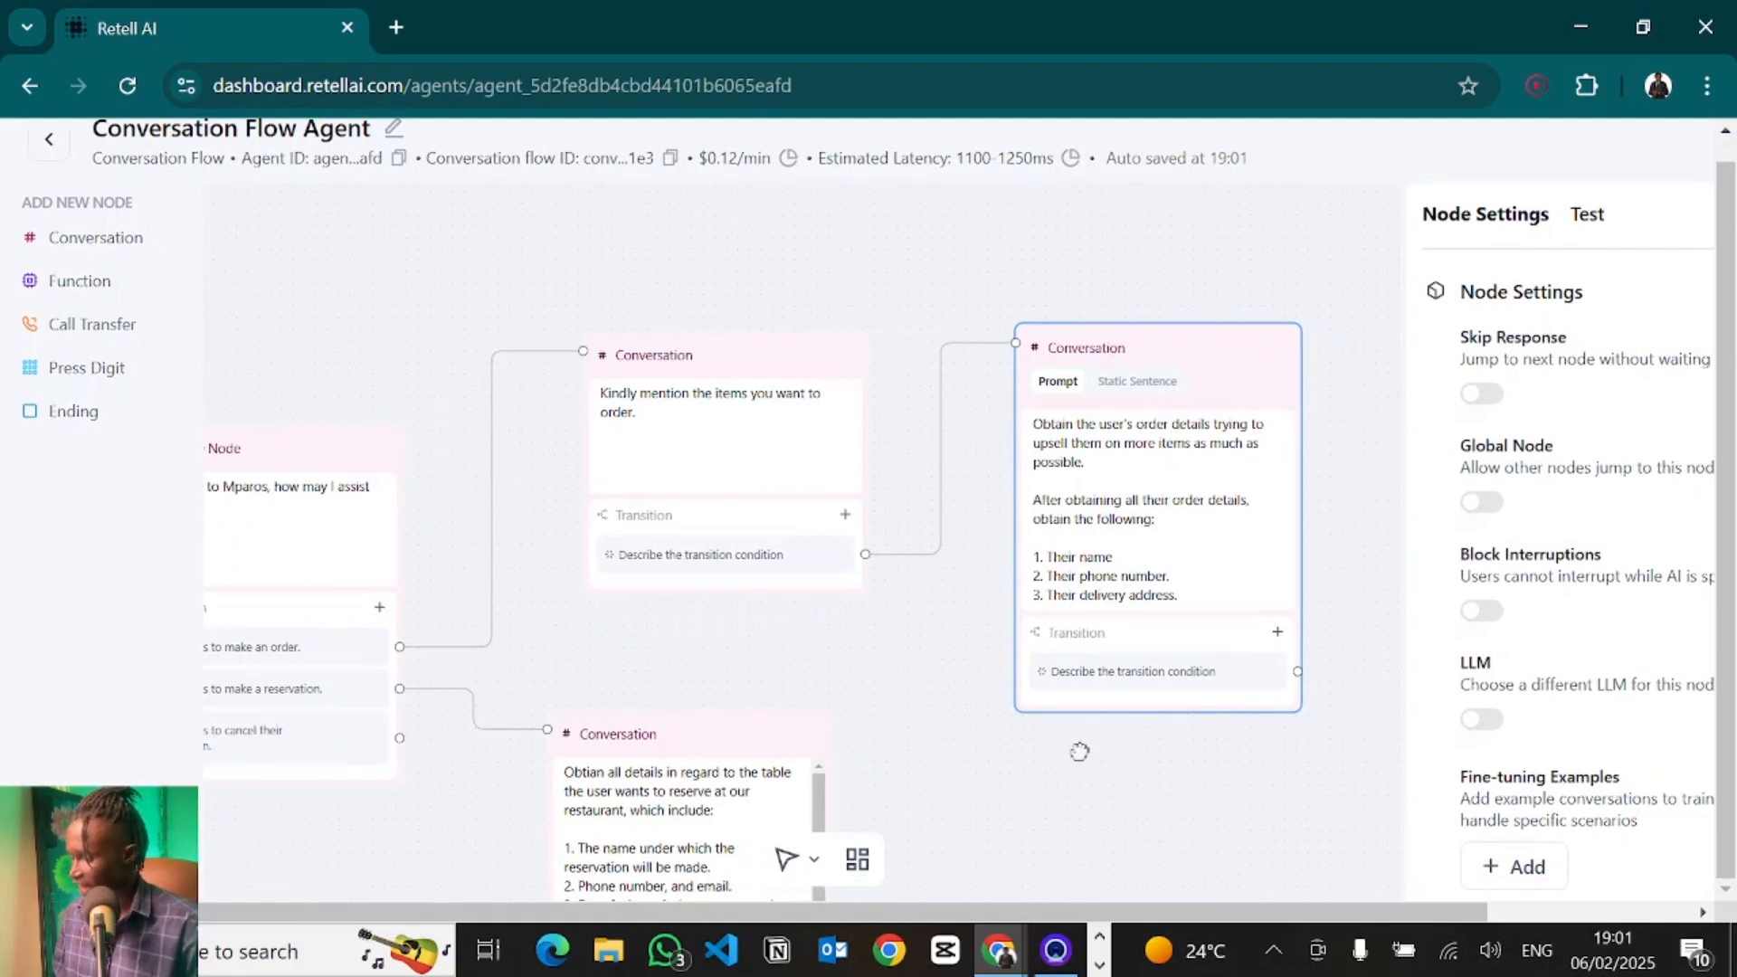
- Add a transition to the order-details node with the condition "User has provided all their order details"
{"action": "left_click", "coordinate": [1276, 631]}
{"action": "type", "text": "User has provided all"}
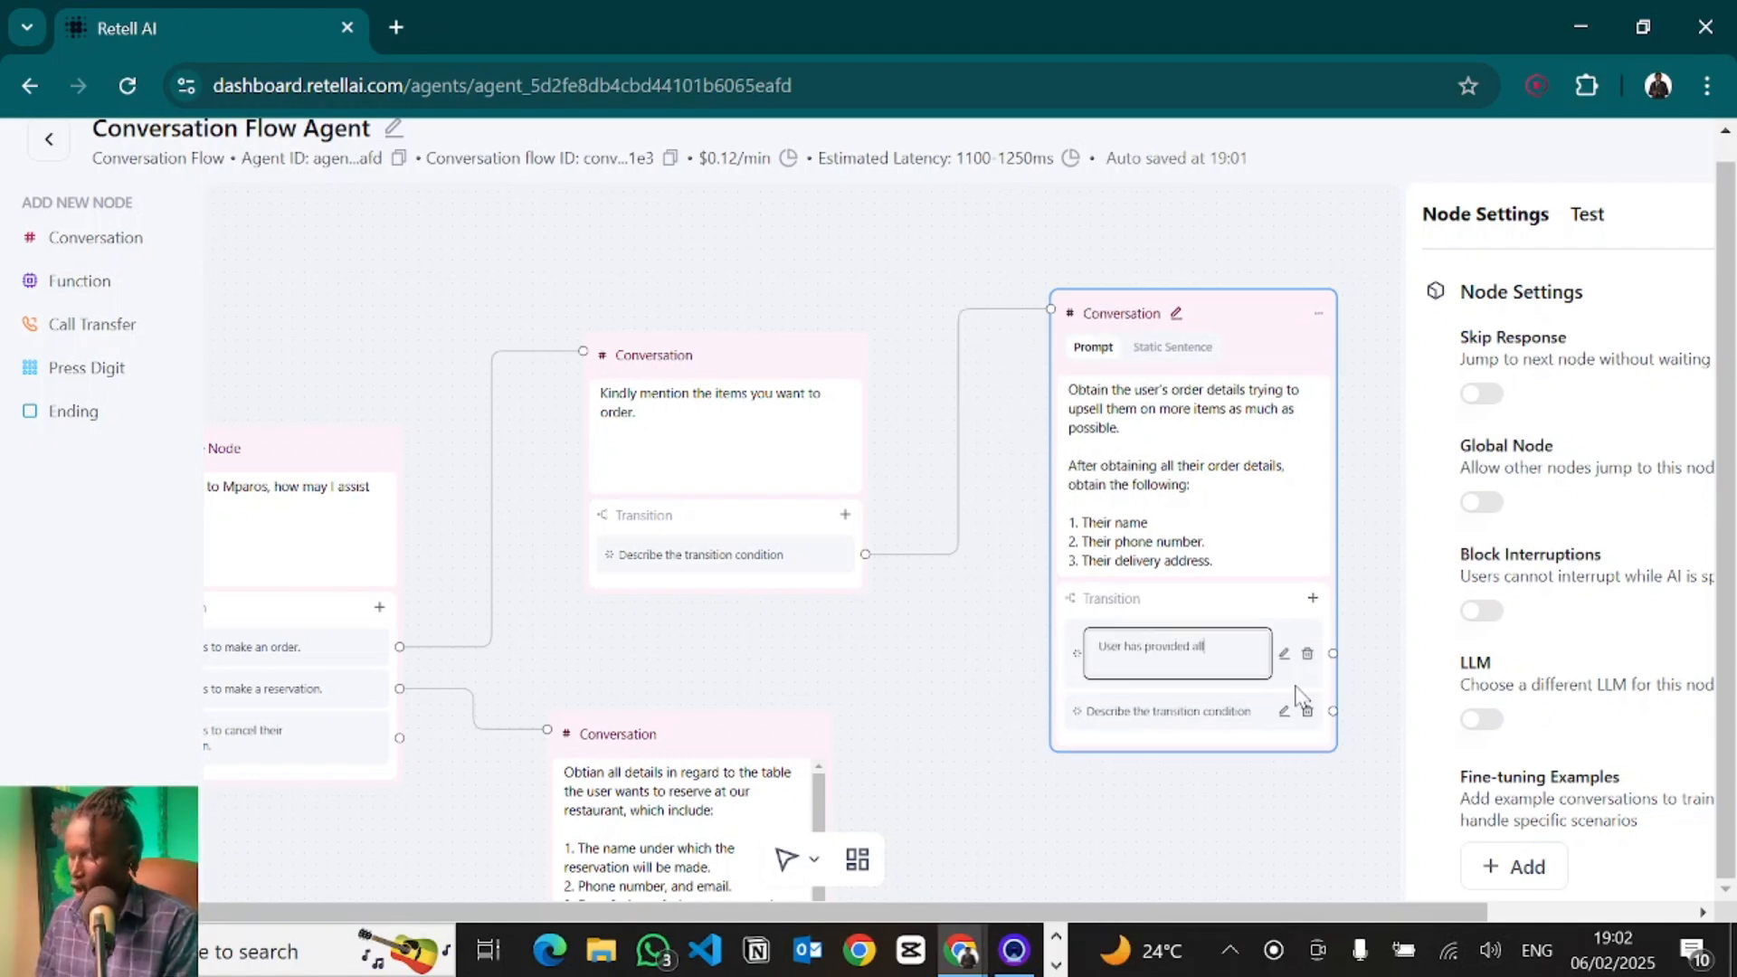
{"action": "type", "text": " their order details"}
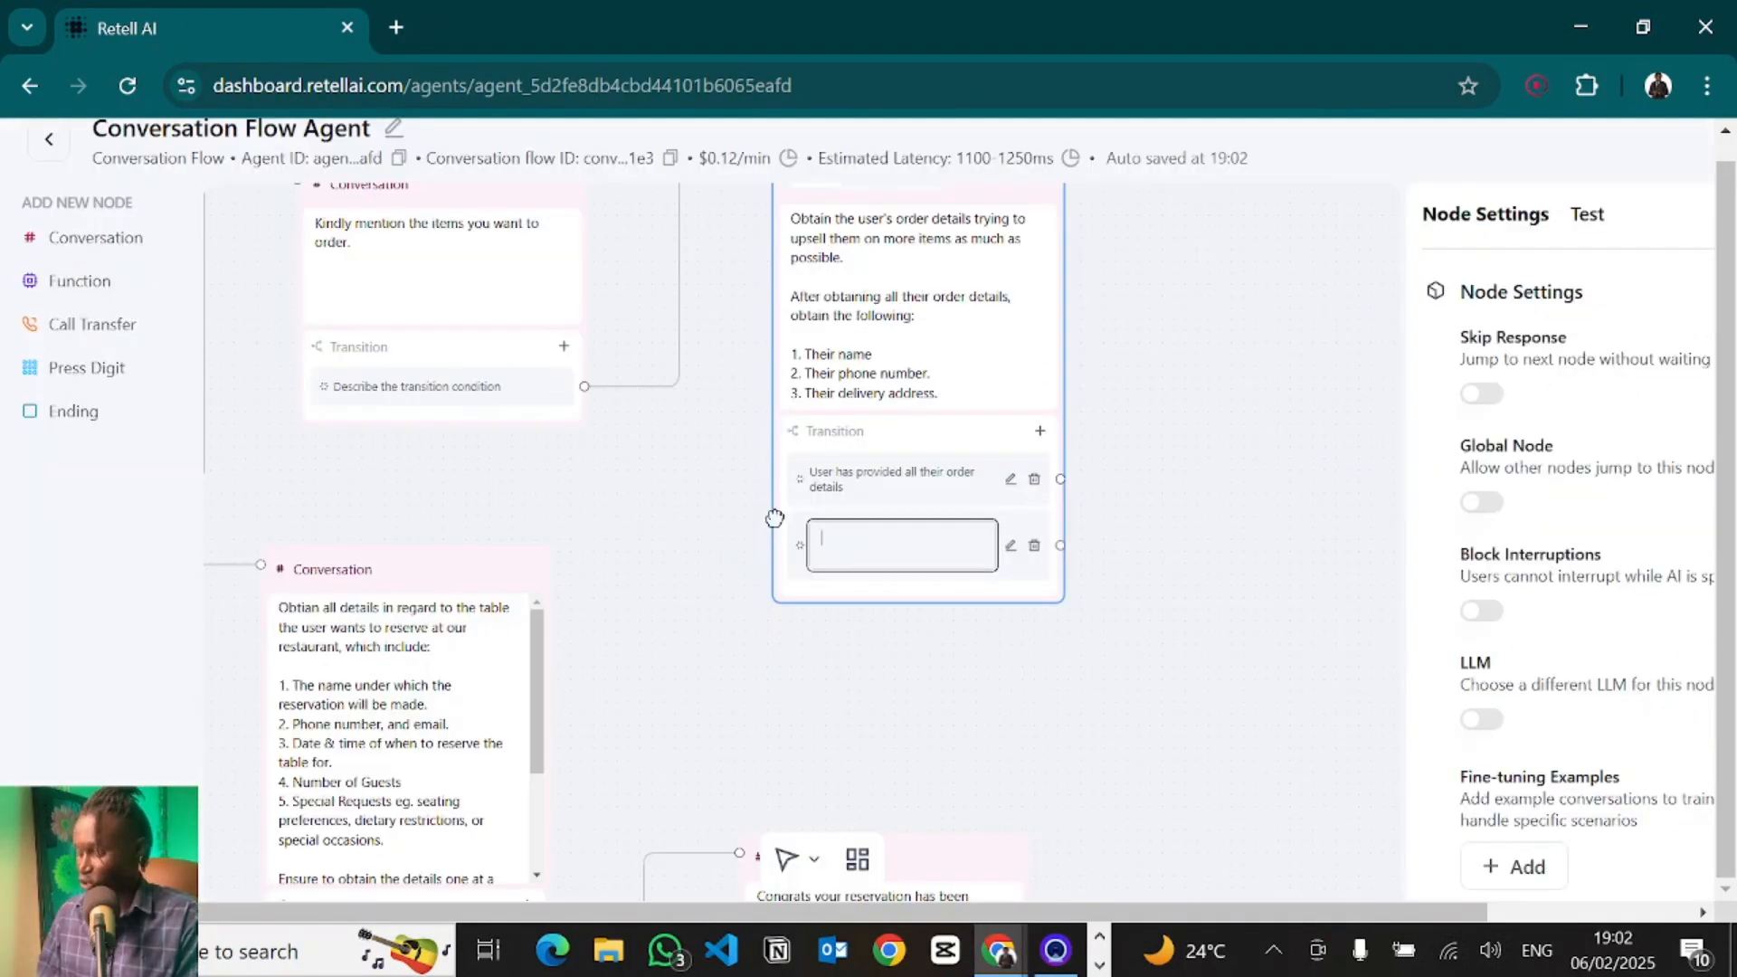
- Add a second order-details transition with the condition "User has changed their mind on making an order."
{"action": "type", "text": "User "}
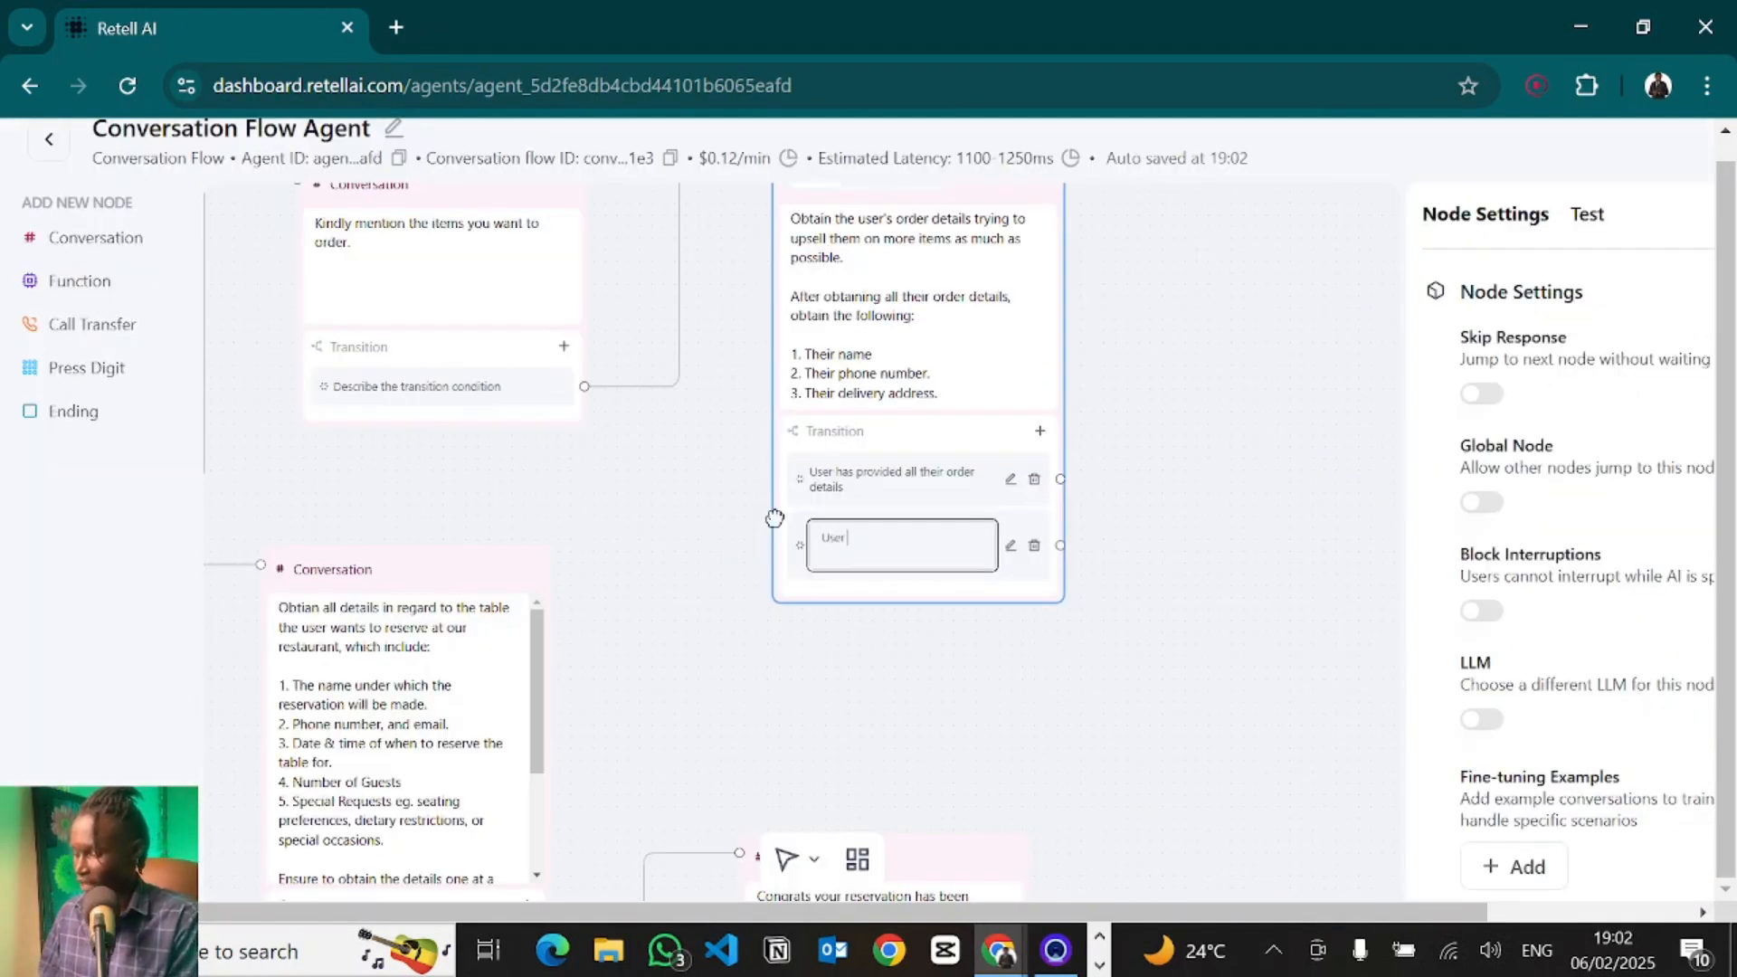
{"action": "type", "text": "has changed th"}
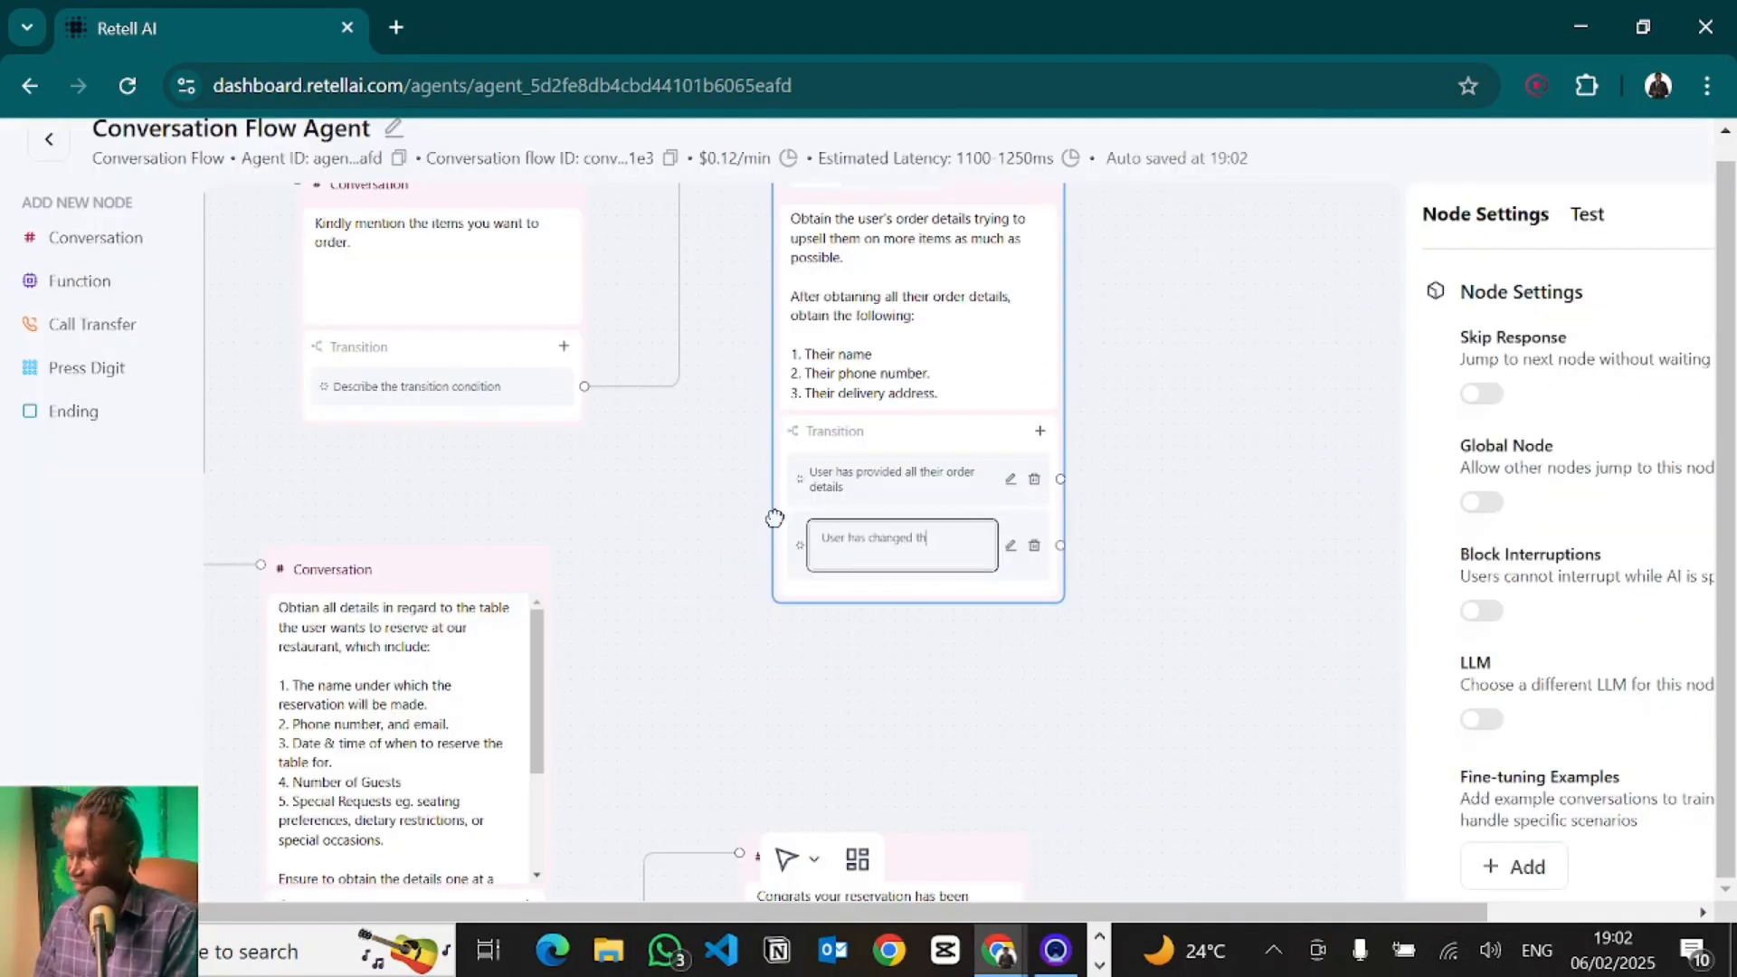
{"action": "type", "text": "eir min"}
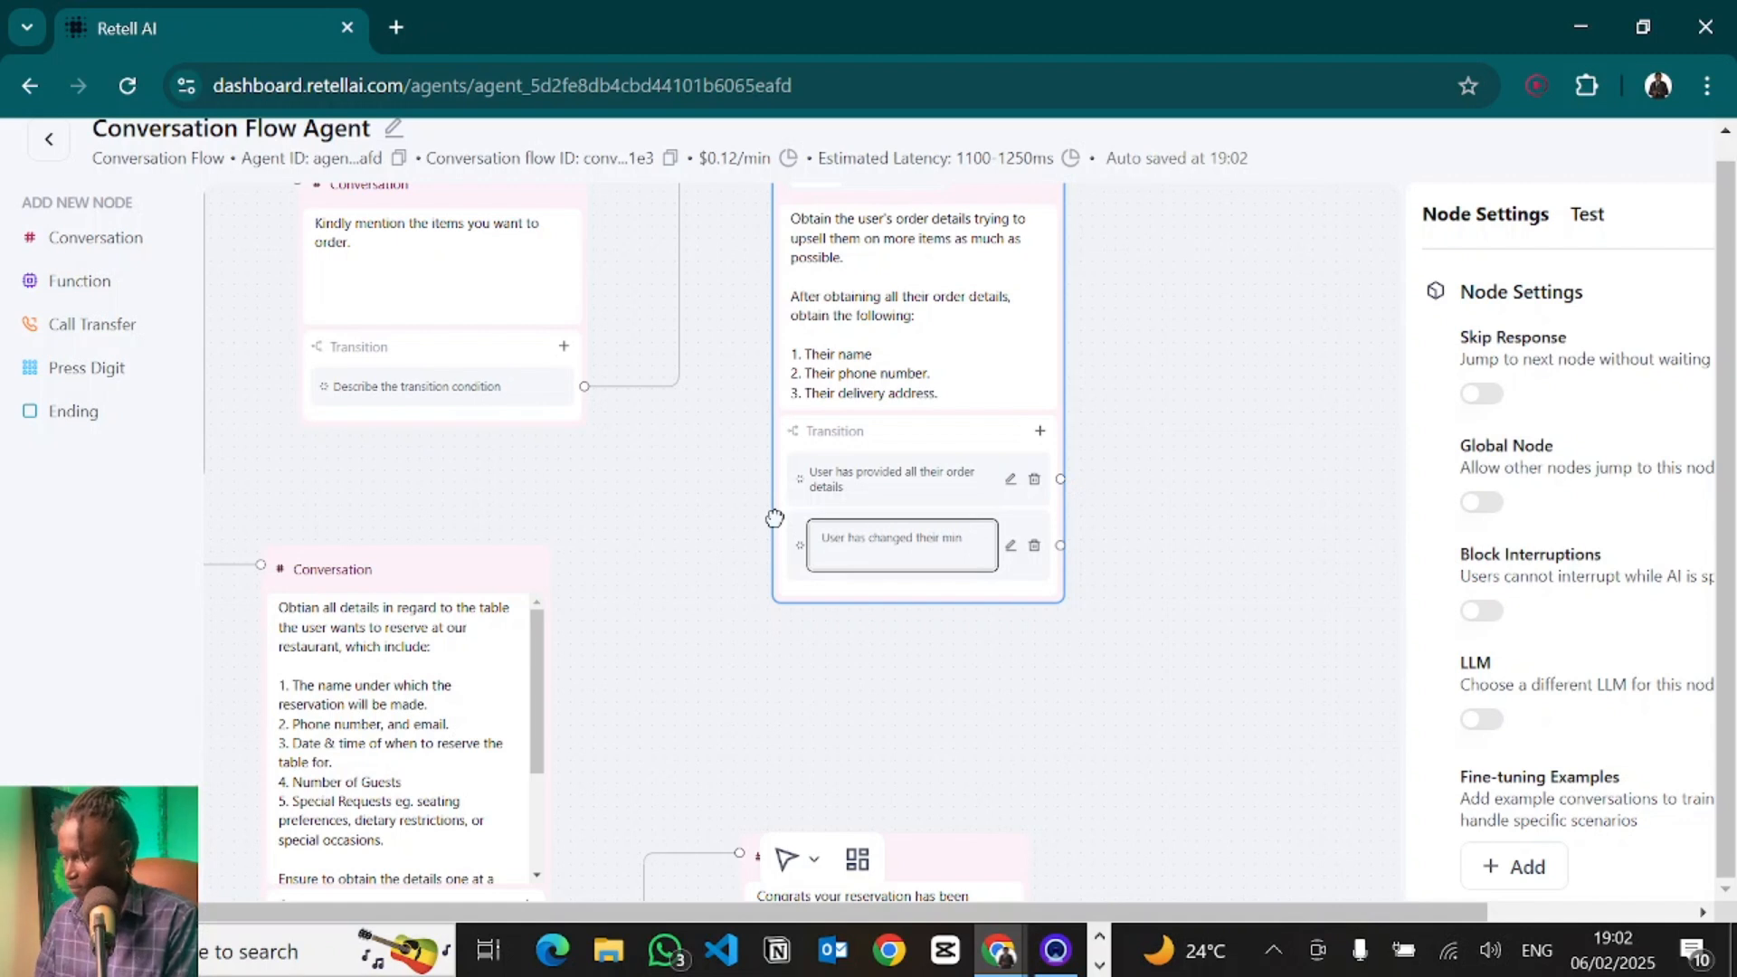
{"action": "type", "text": "d on making an order."}
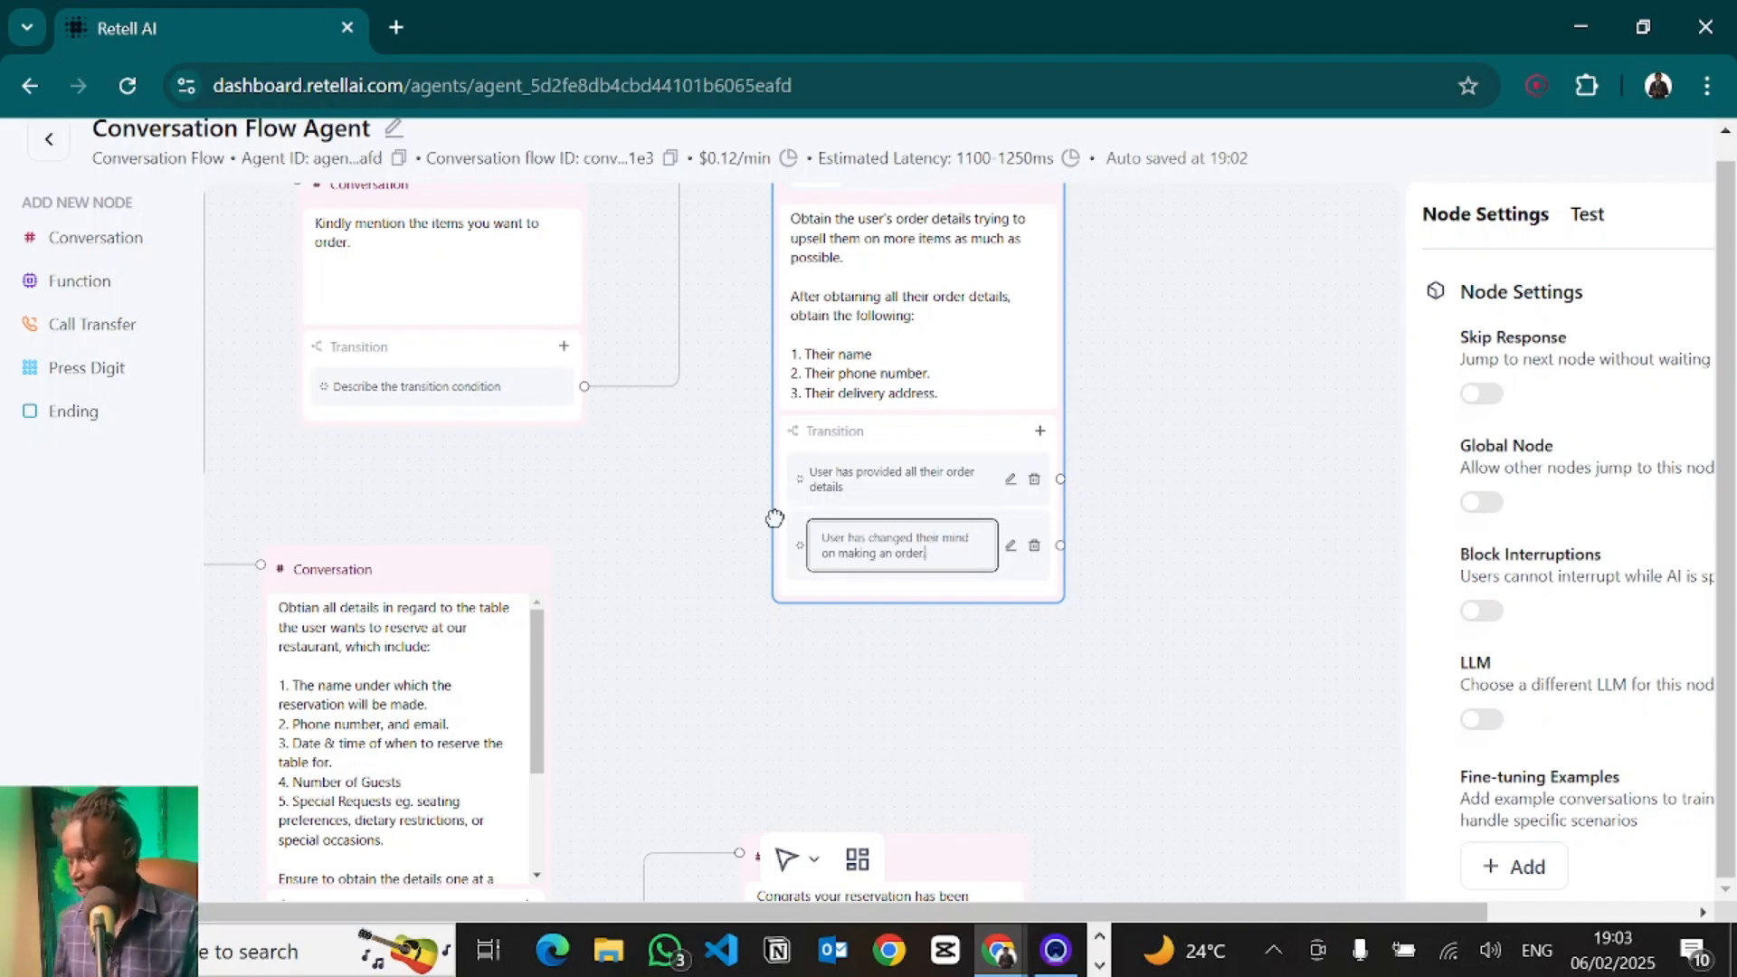
{"action": "left_click", "coordinate": [1190, 475]}
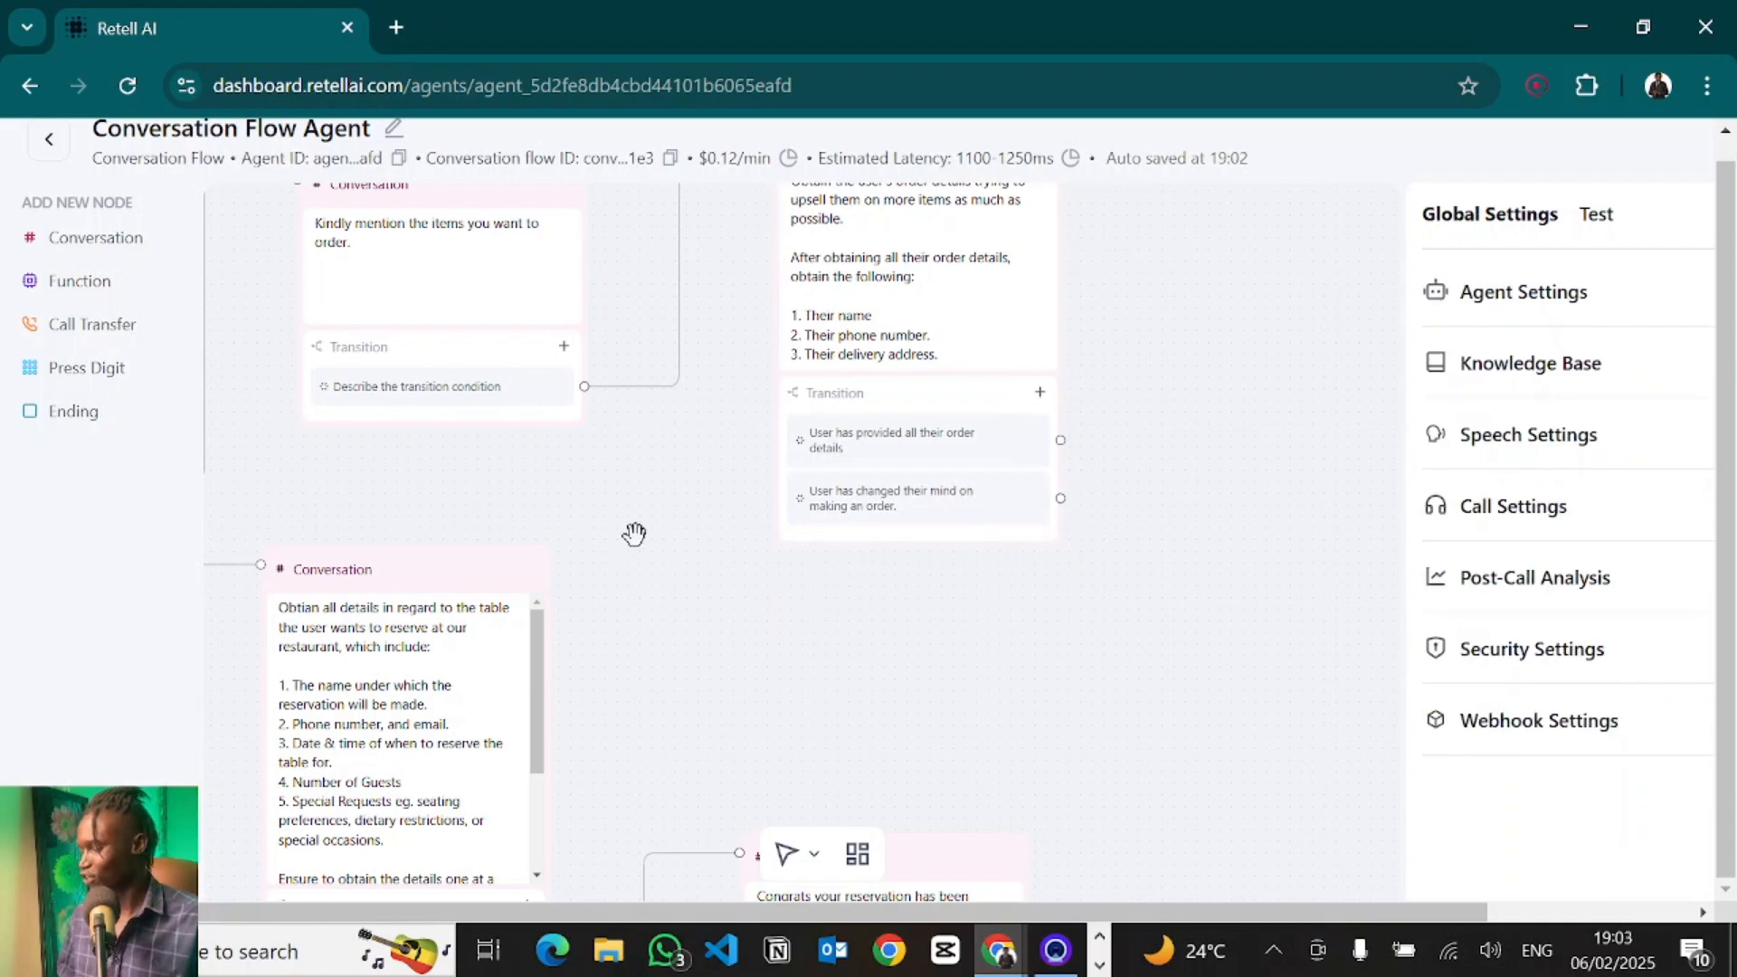
{"action": "left_click_drag", "start_coordinate": [679, 464], "coordinate": [877, 337]}
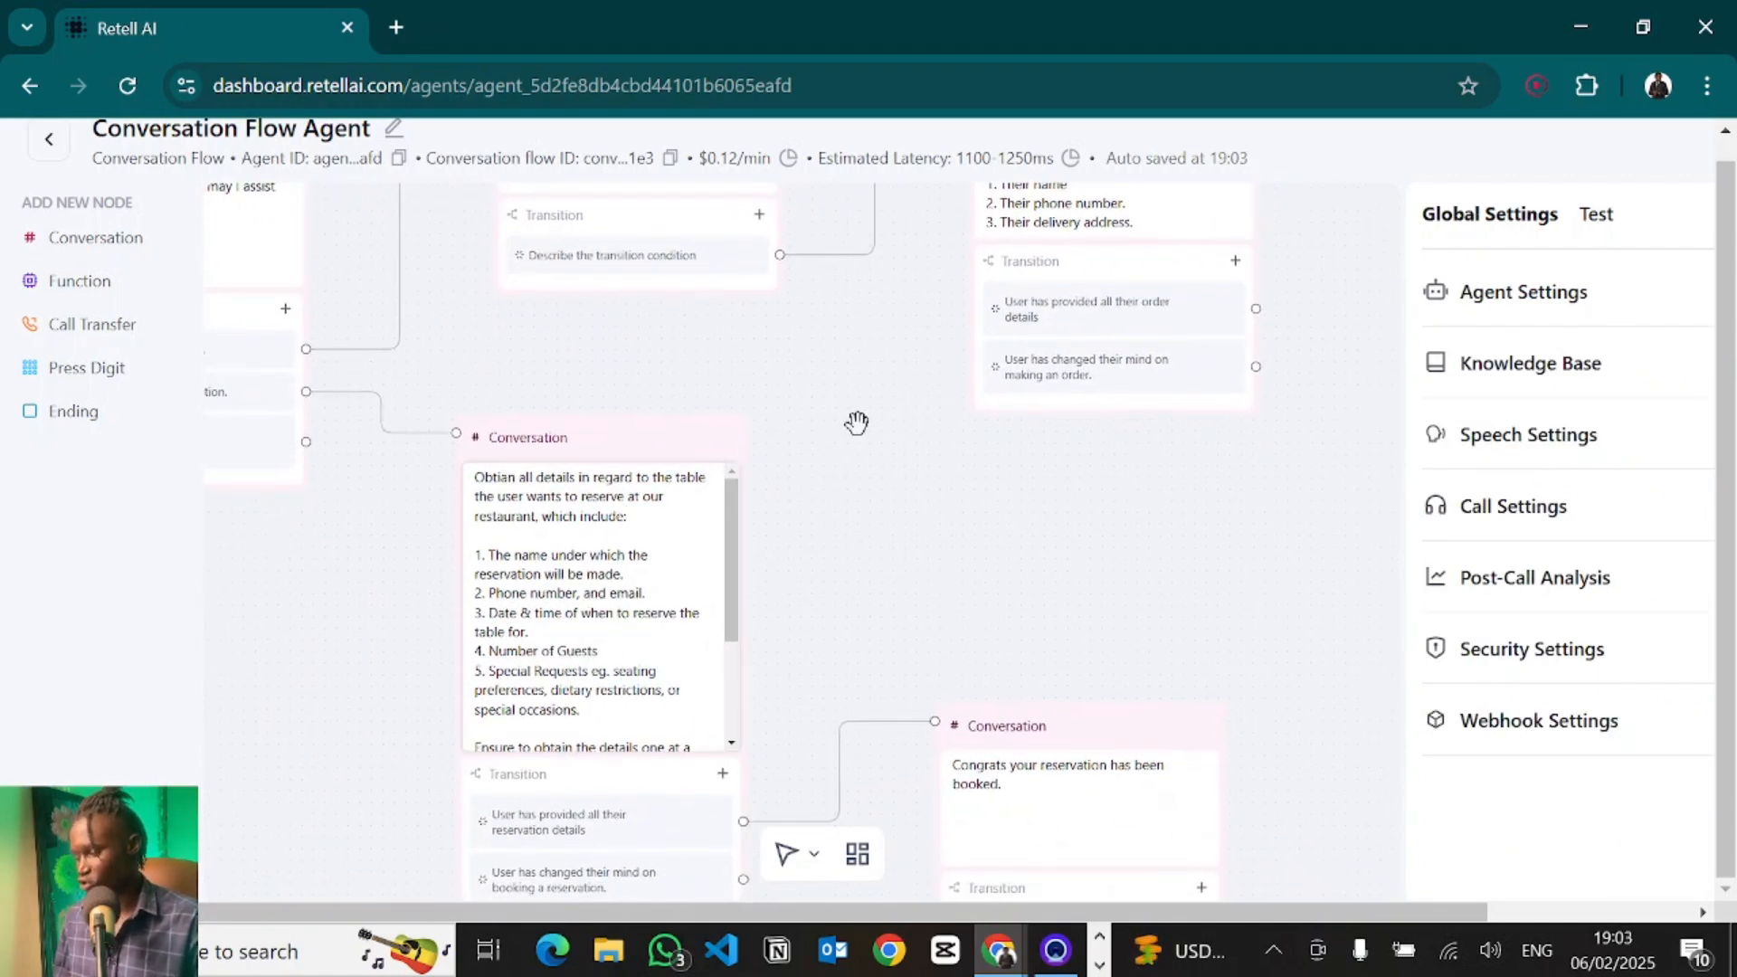
{"action": "left_click_drag", "start_coordinate": [860, 423], "coordinate": [1016, 404]}
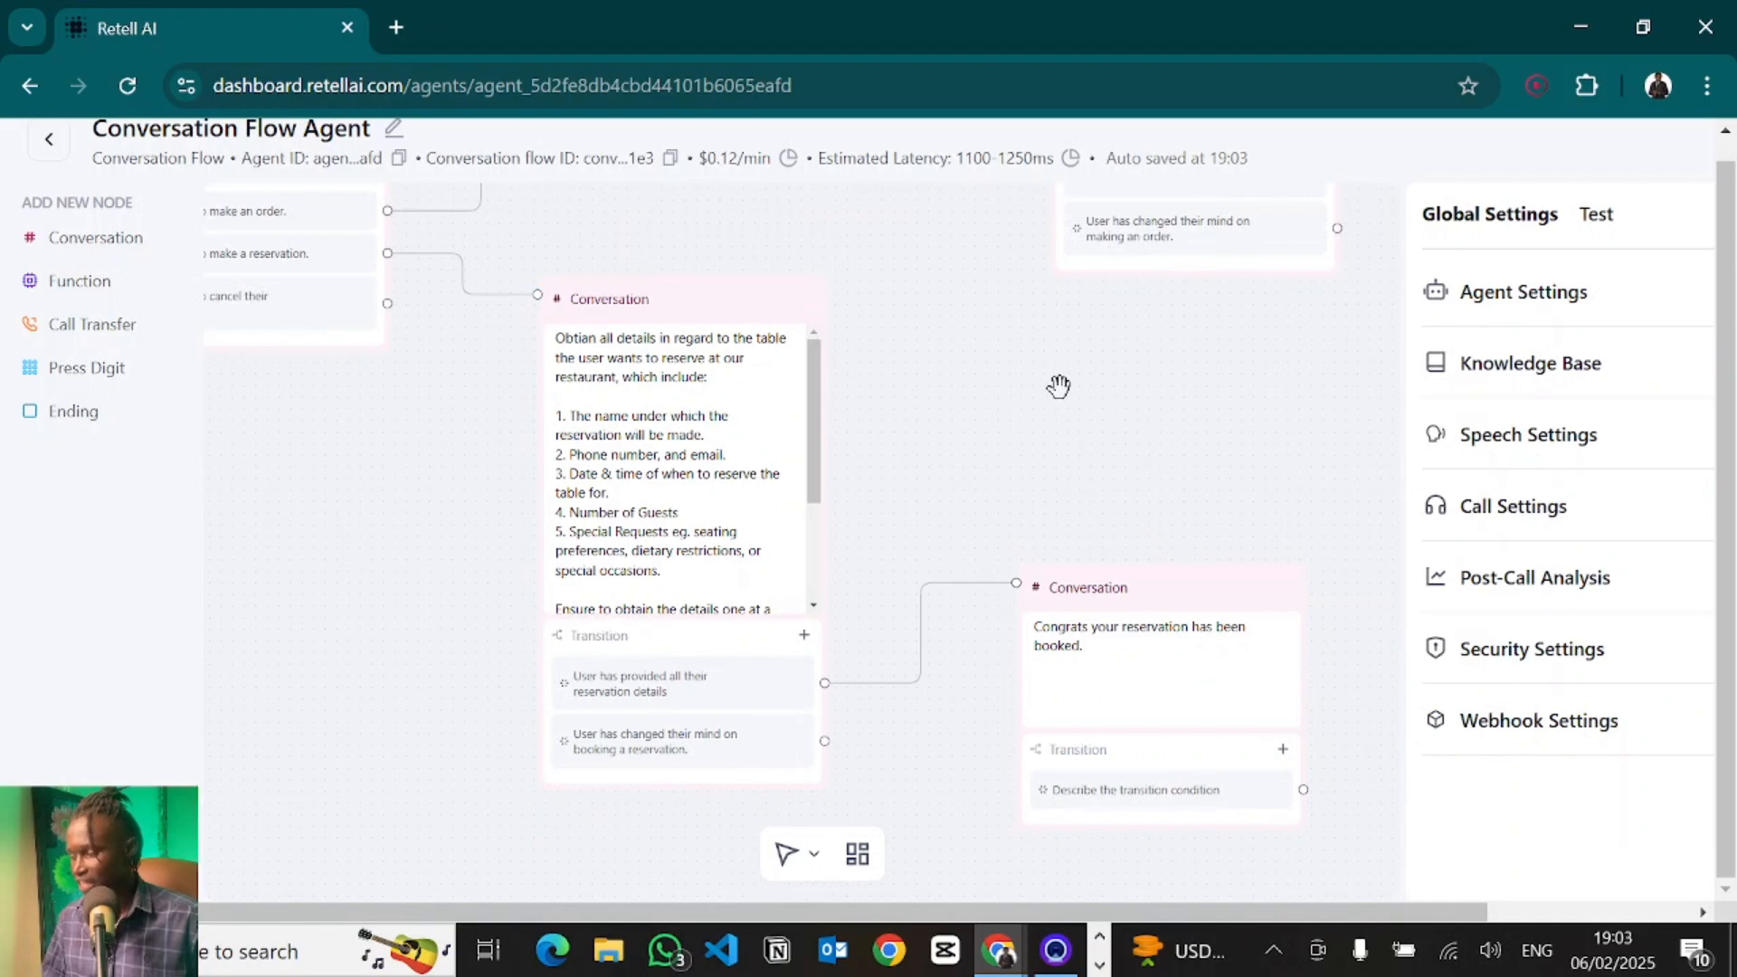
{"action": "left_click", "coordinate": [620, 398]}
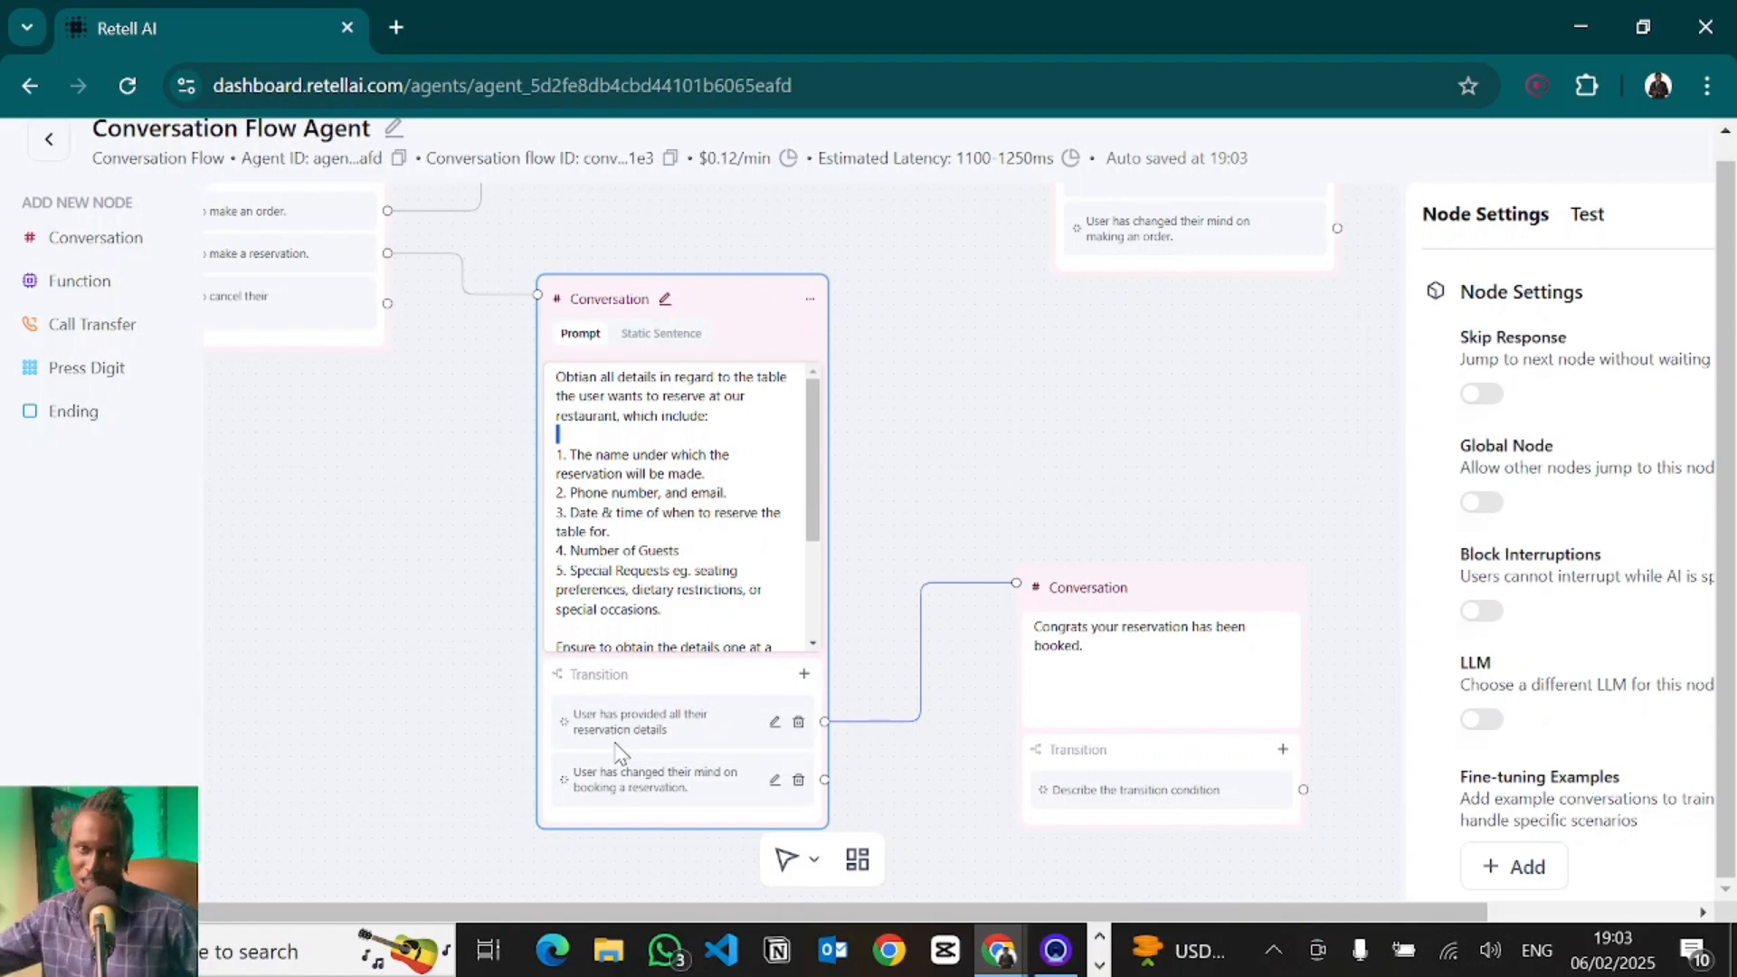
{"action": "left_click", "coordinate": [994, 392]}
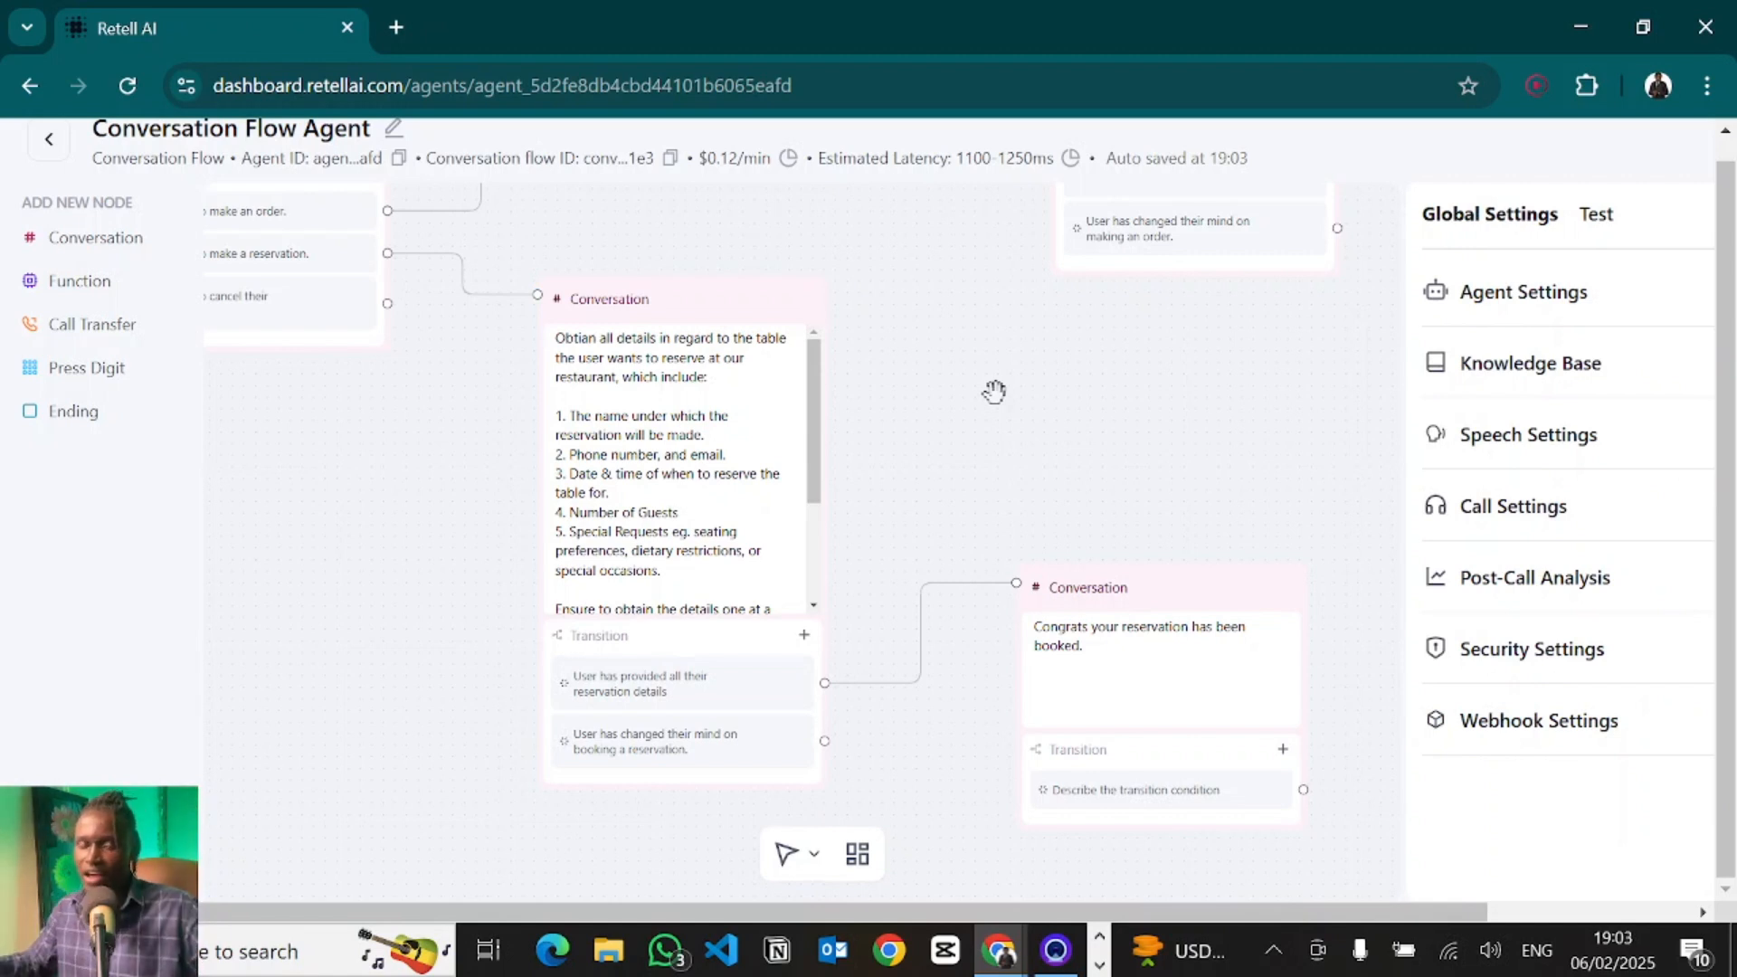
{"action": "left_click_drag", "start_coordinate": [995, 392], "coordinate": [492, 872]}
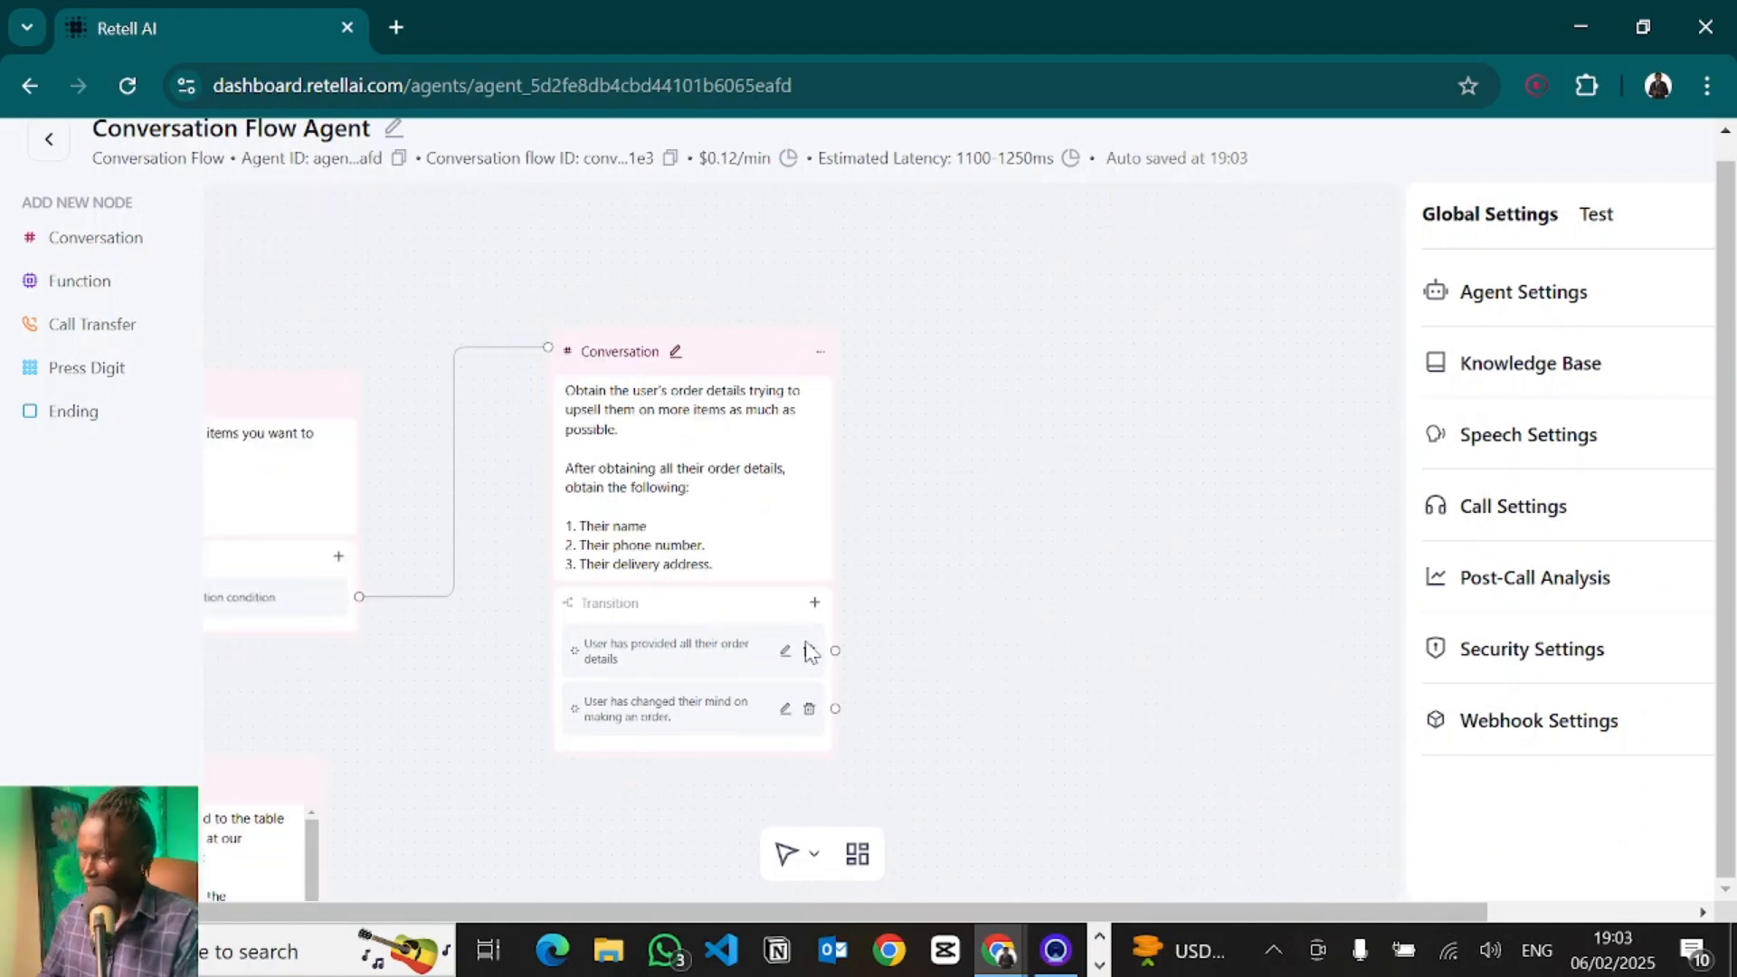
- Add a conversation node with the static sentence "My guy!! Your order has been received."
{"action": "left_click", "coordinate": [84, 253]}
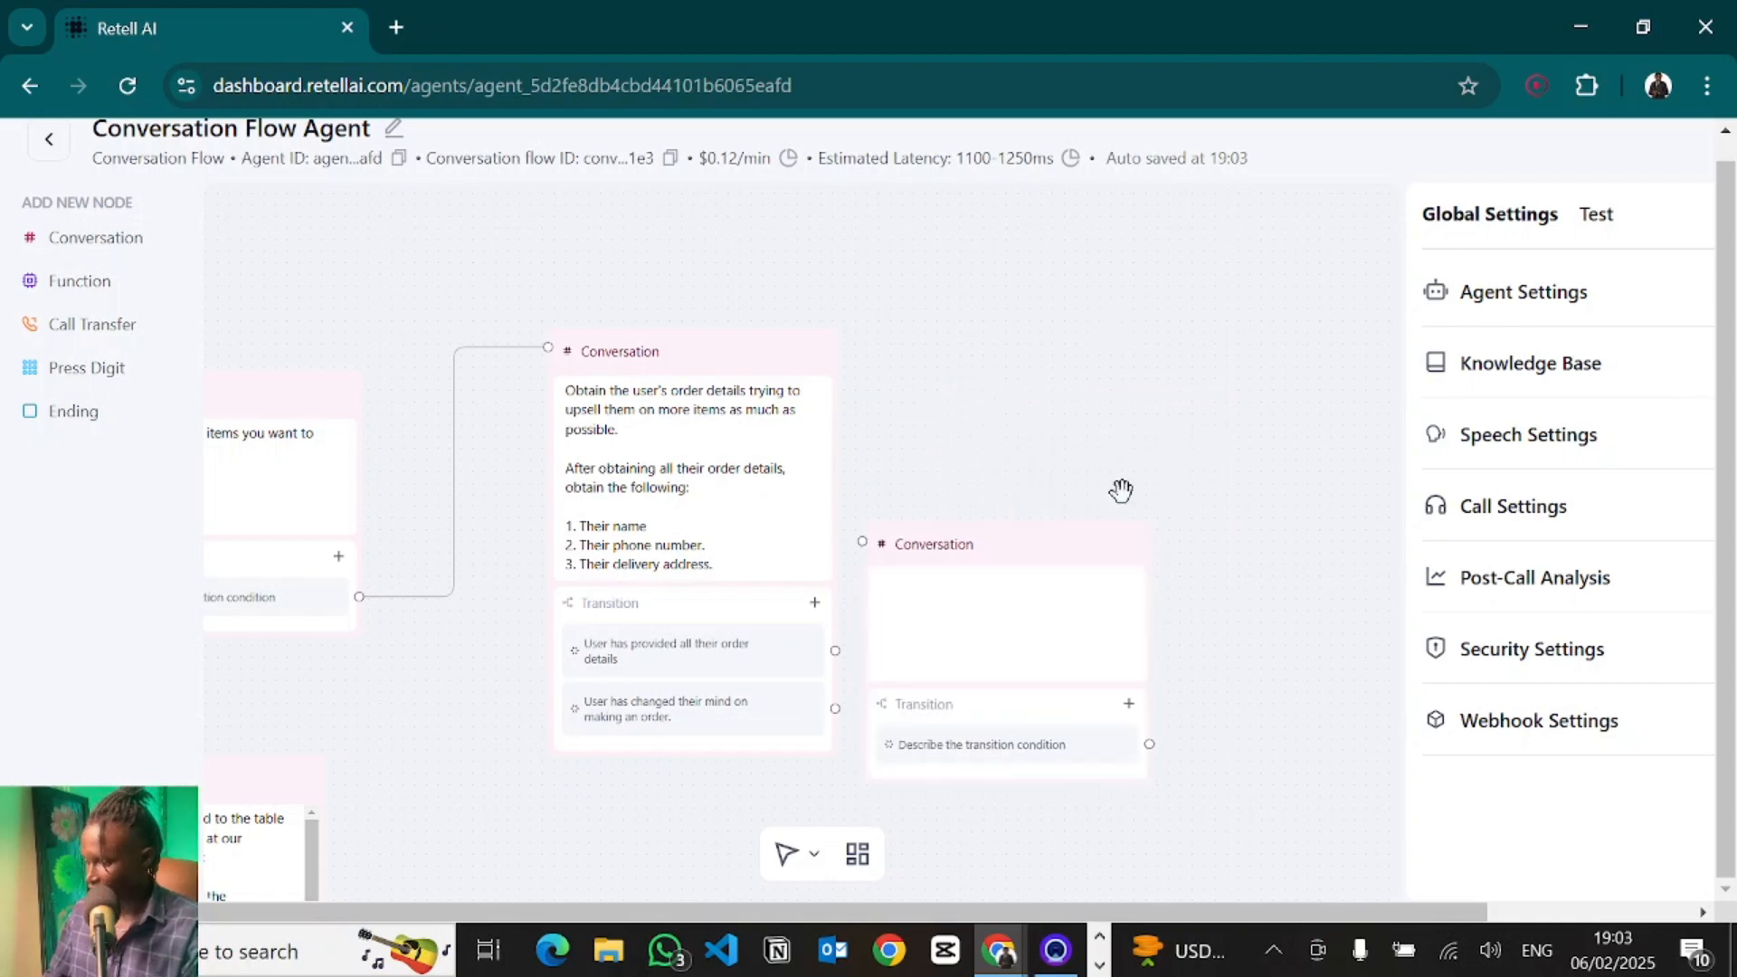
{"action": "left_click_drag", "start_coordinate": [1049, 547], "coordinate": [1167, 341]}
{"action": "left_click", "coordinate": [1147, 455]}
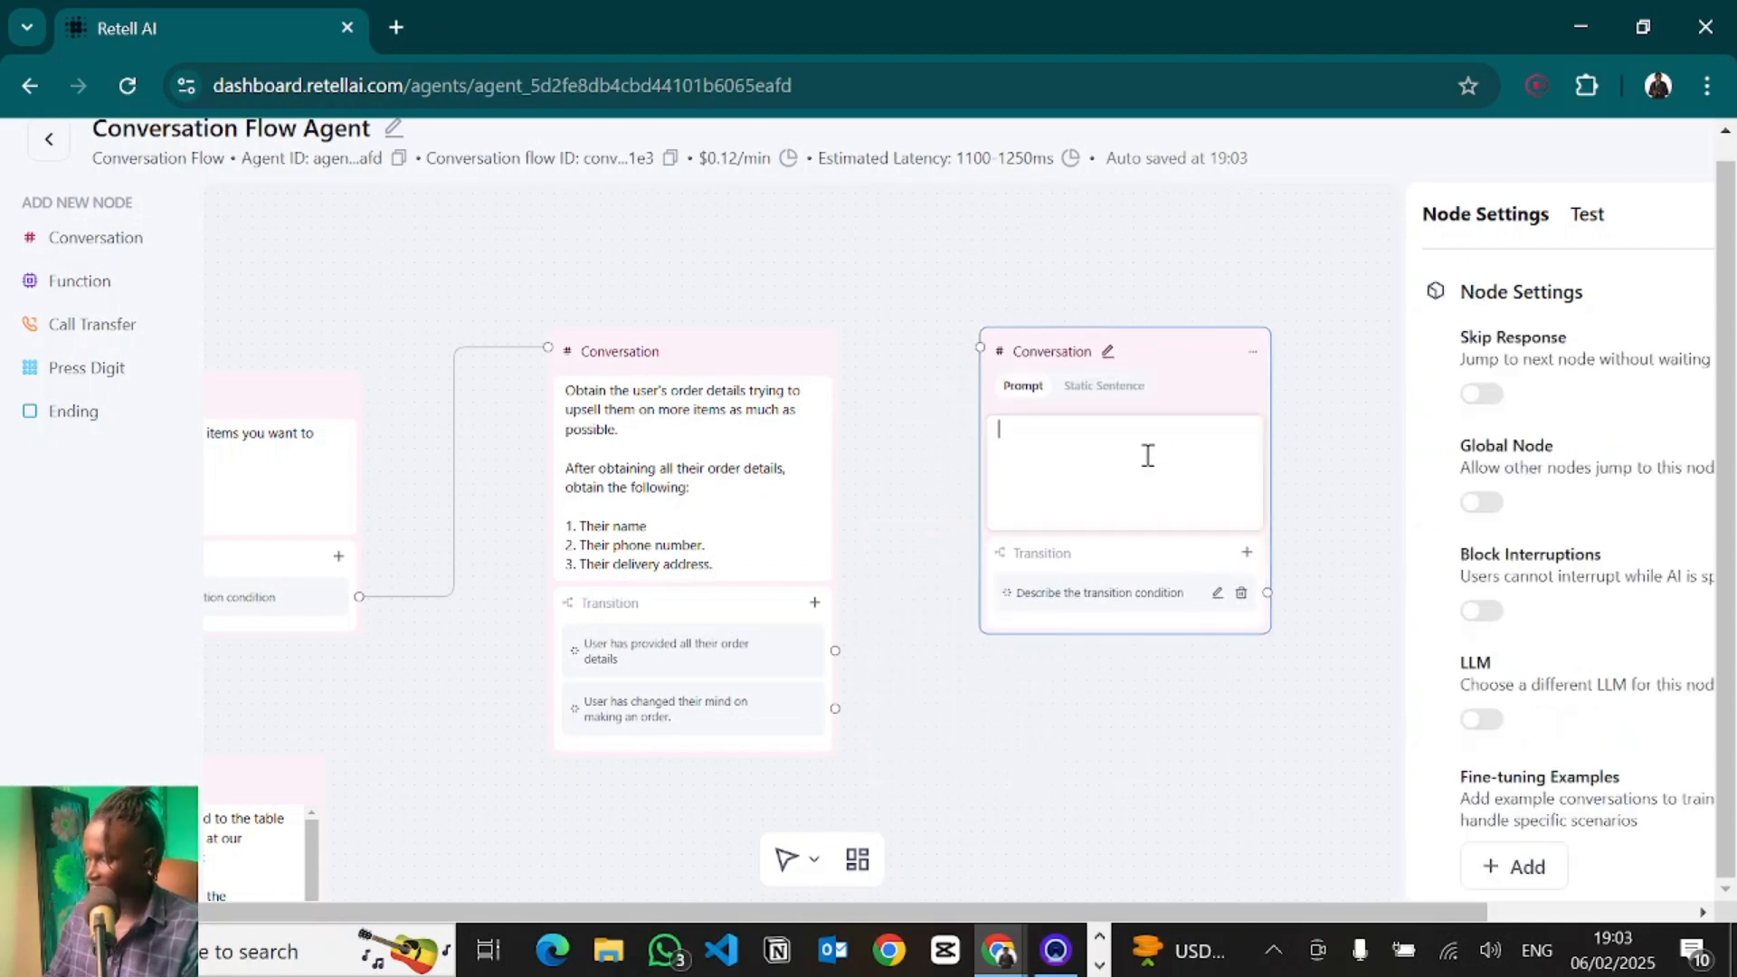
{"action": "left_click", "coordinate": [1104, 386]}
{"action": "left_click", "coordinate": [1072, 426]}
{"action": "type", "text": "My gu"}
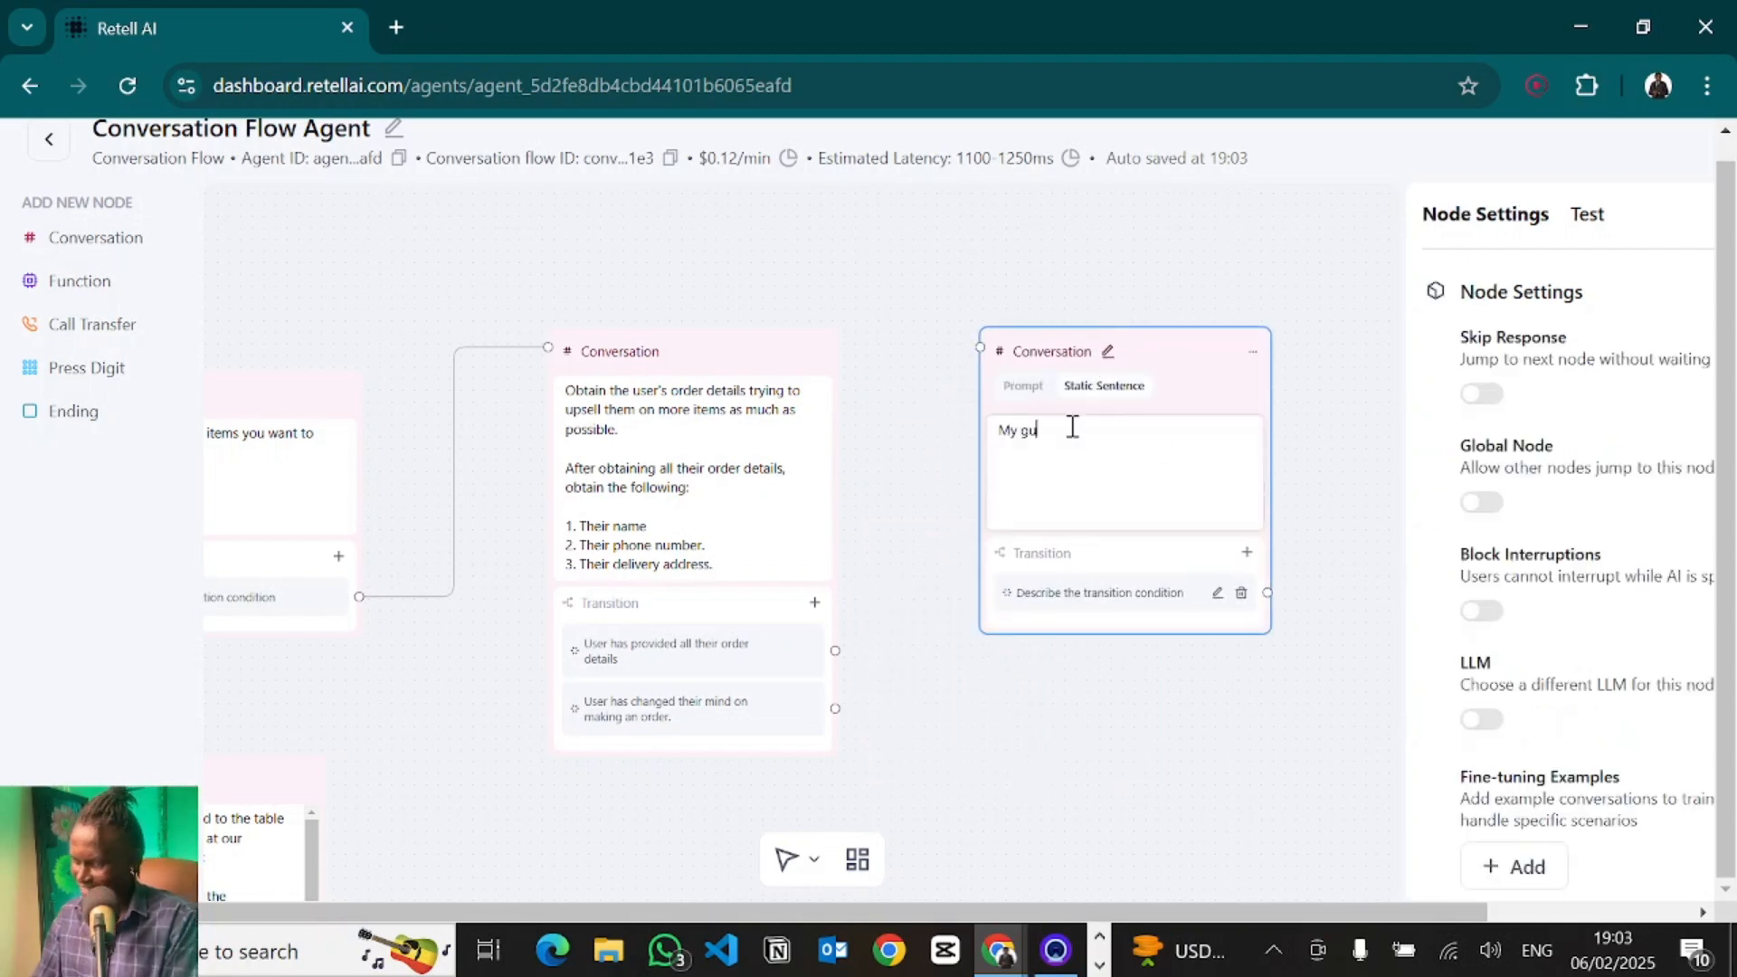
{"action": "type", "text": "y!! Your order has "}
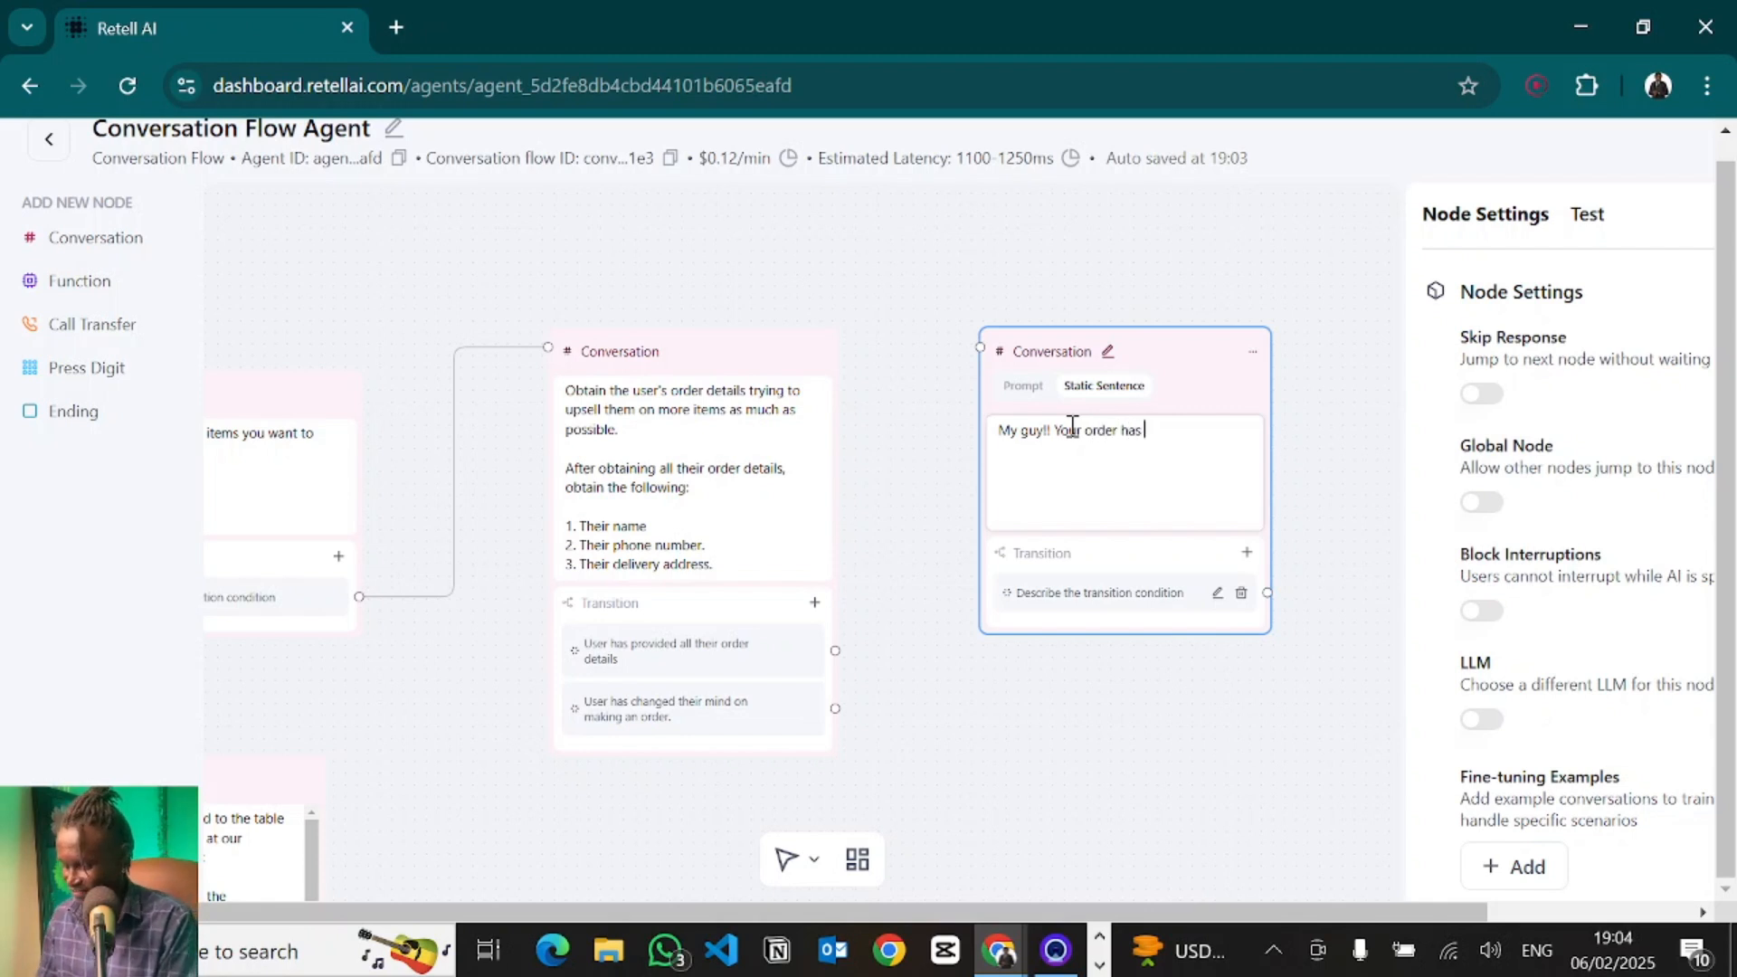
{"action": "type", "text": "been received."}
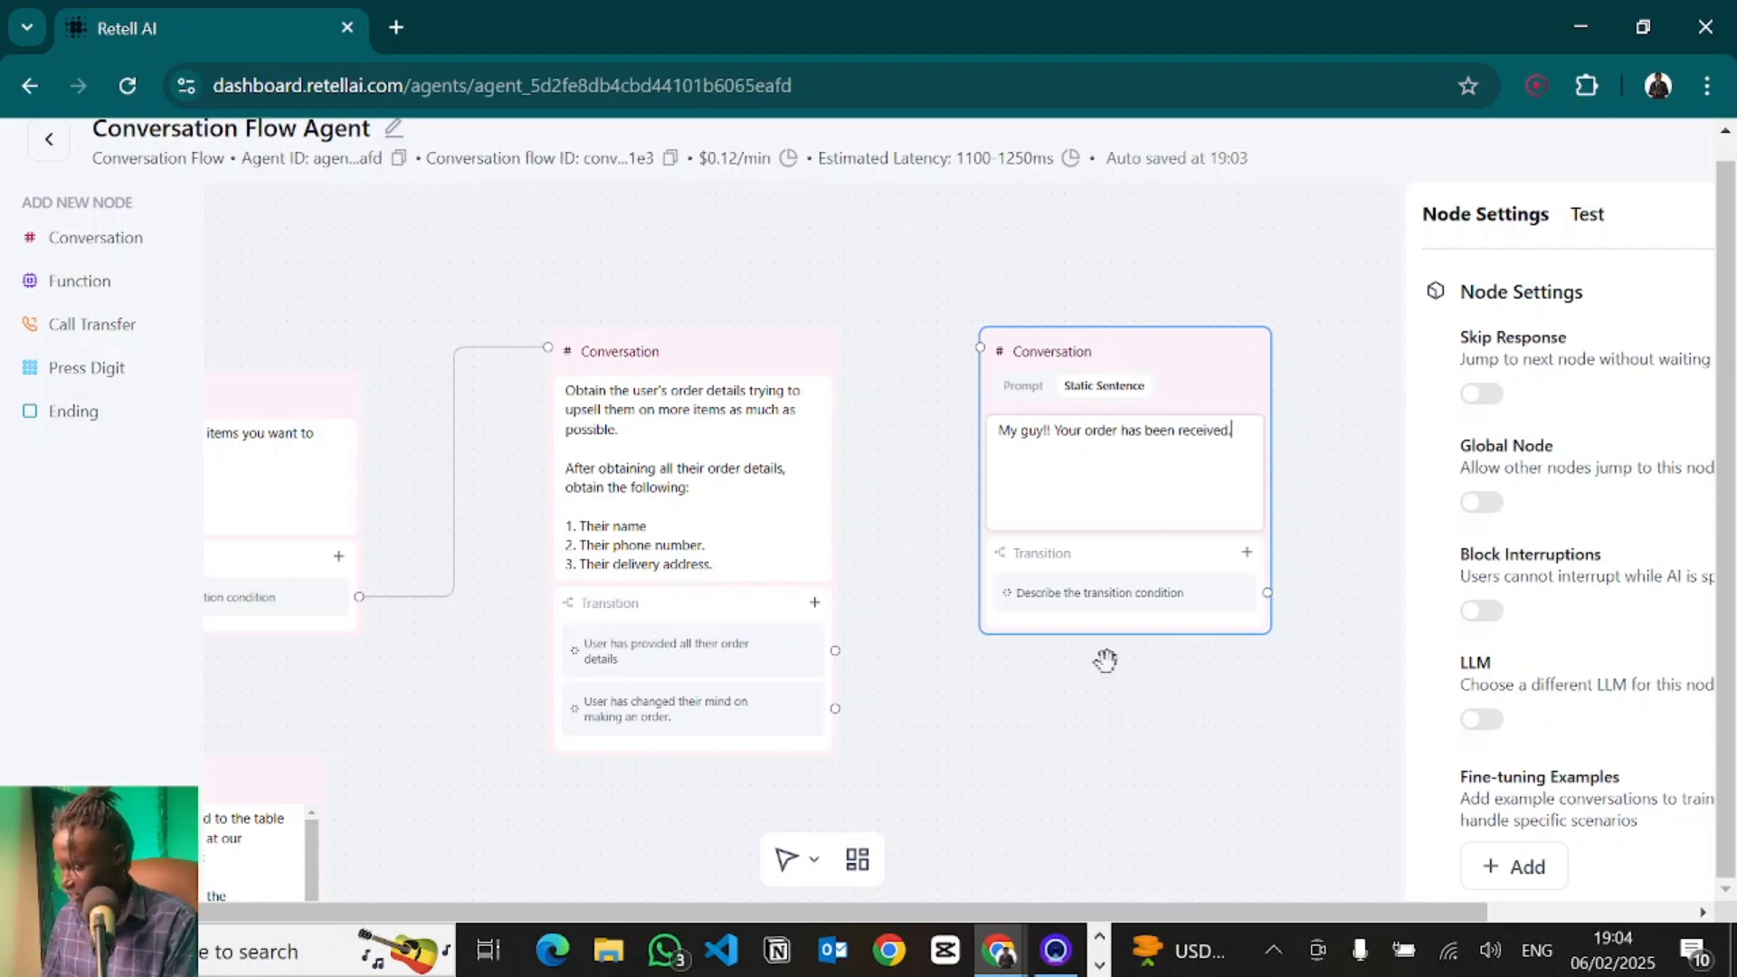
{"action": "left_click", "coordinate": [1148, 694]}
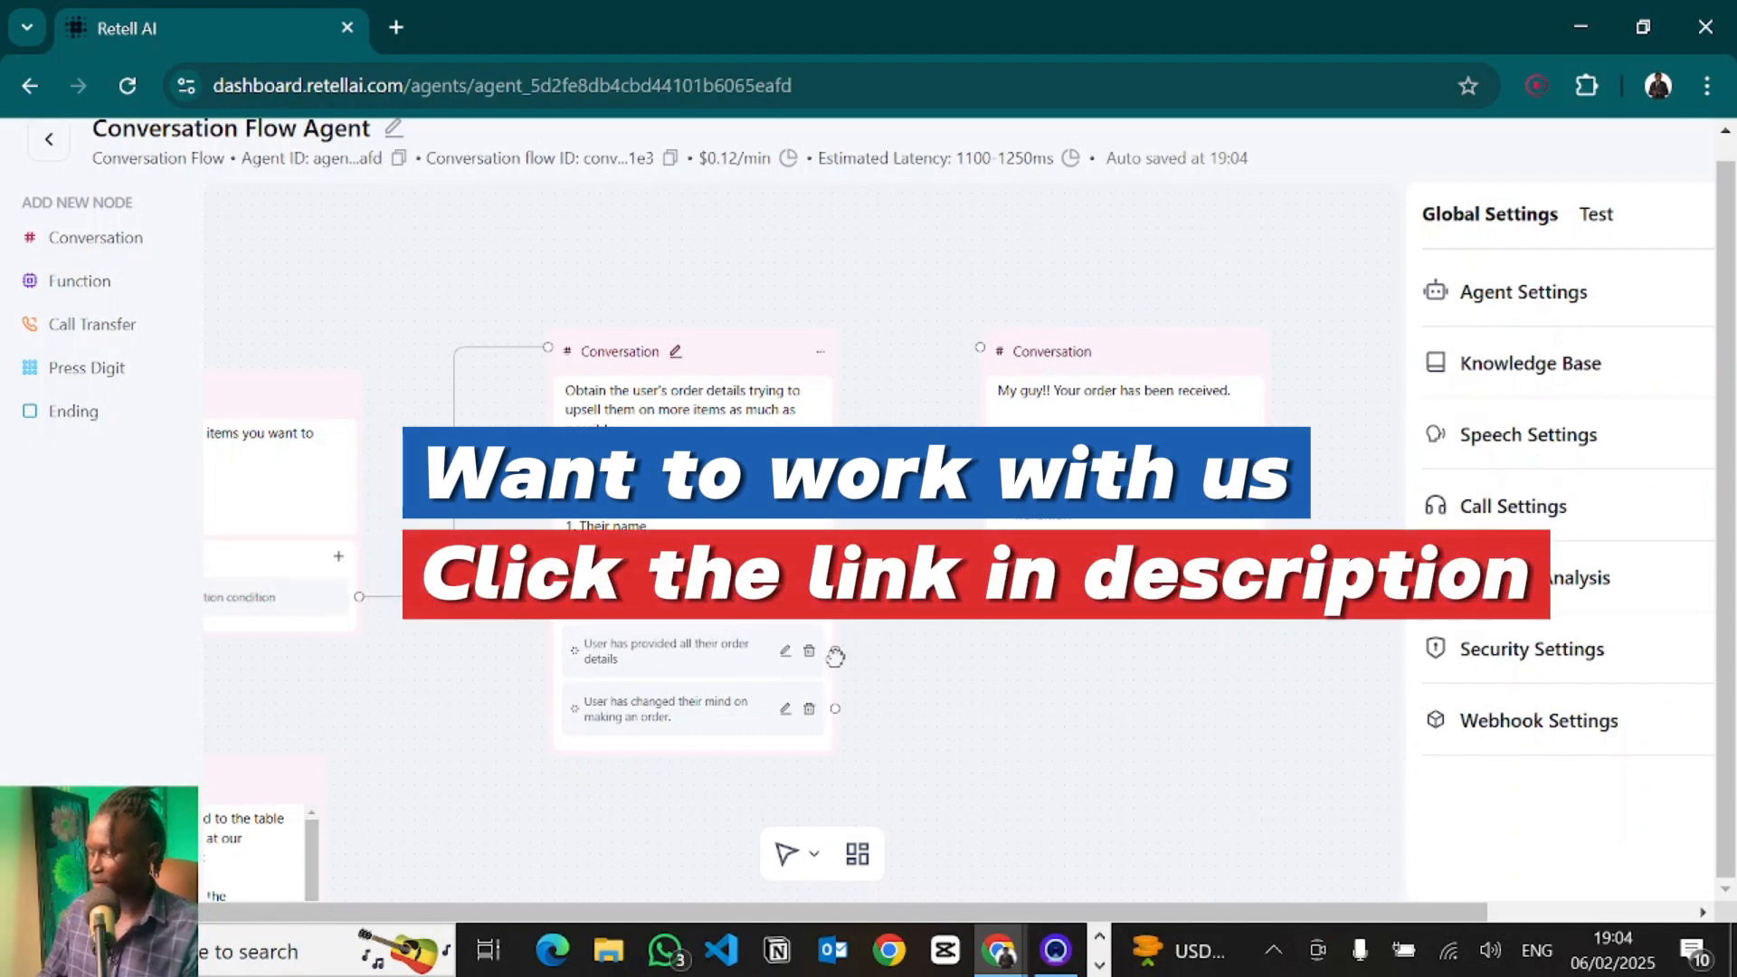
- Connect the "User has provided all their order details" transition to the order confirmation node
{"action": "left_click_drag", "start_coordinate": [837, 651], "coordinate": [980, 348]}
{"action": "left_click_drag", "start_coordinate": [998, 805], "coordinate": [812, 516]}
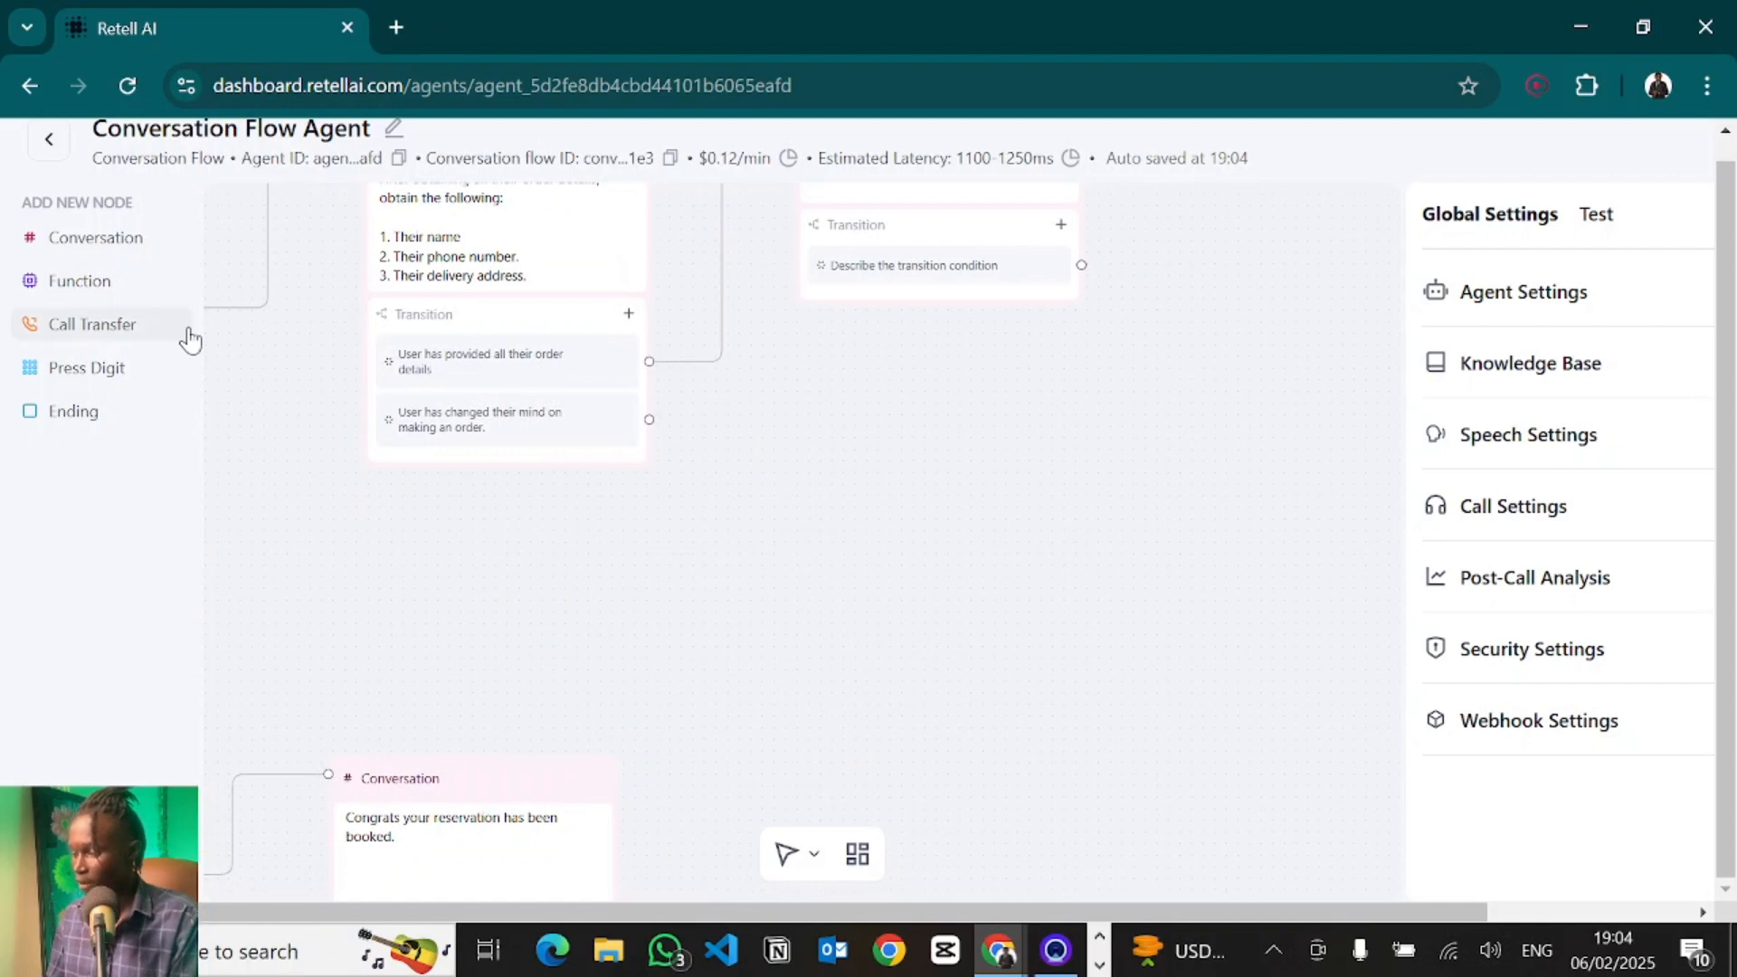
- Add a conversation node with the prompt "The user has changed their ming on making an order, kindly try convince them to proceed with making the order, without coming off as too pushy."
{"action": "left_click", "coordinate": [113, 242]}
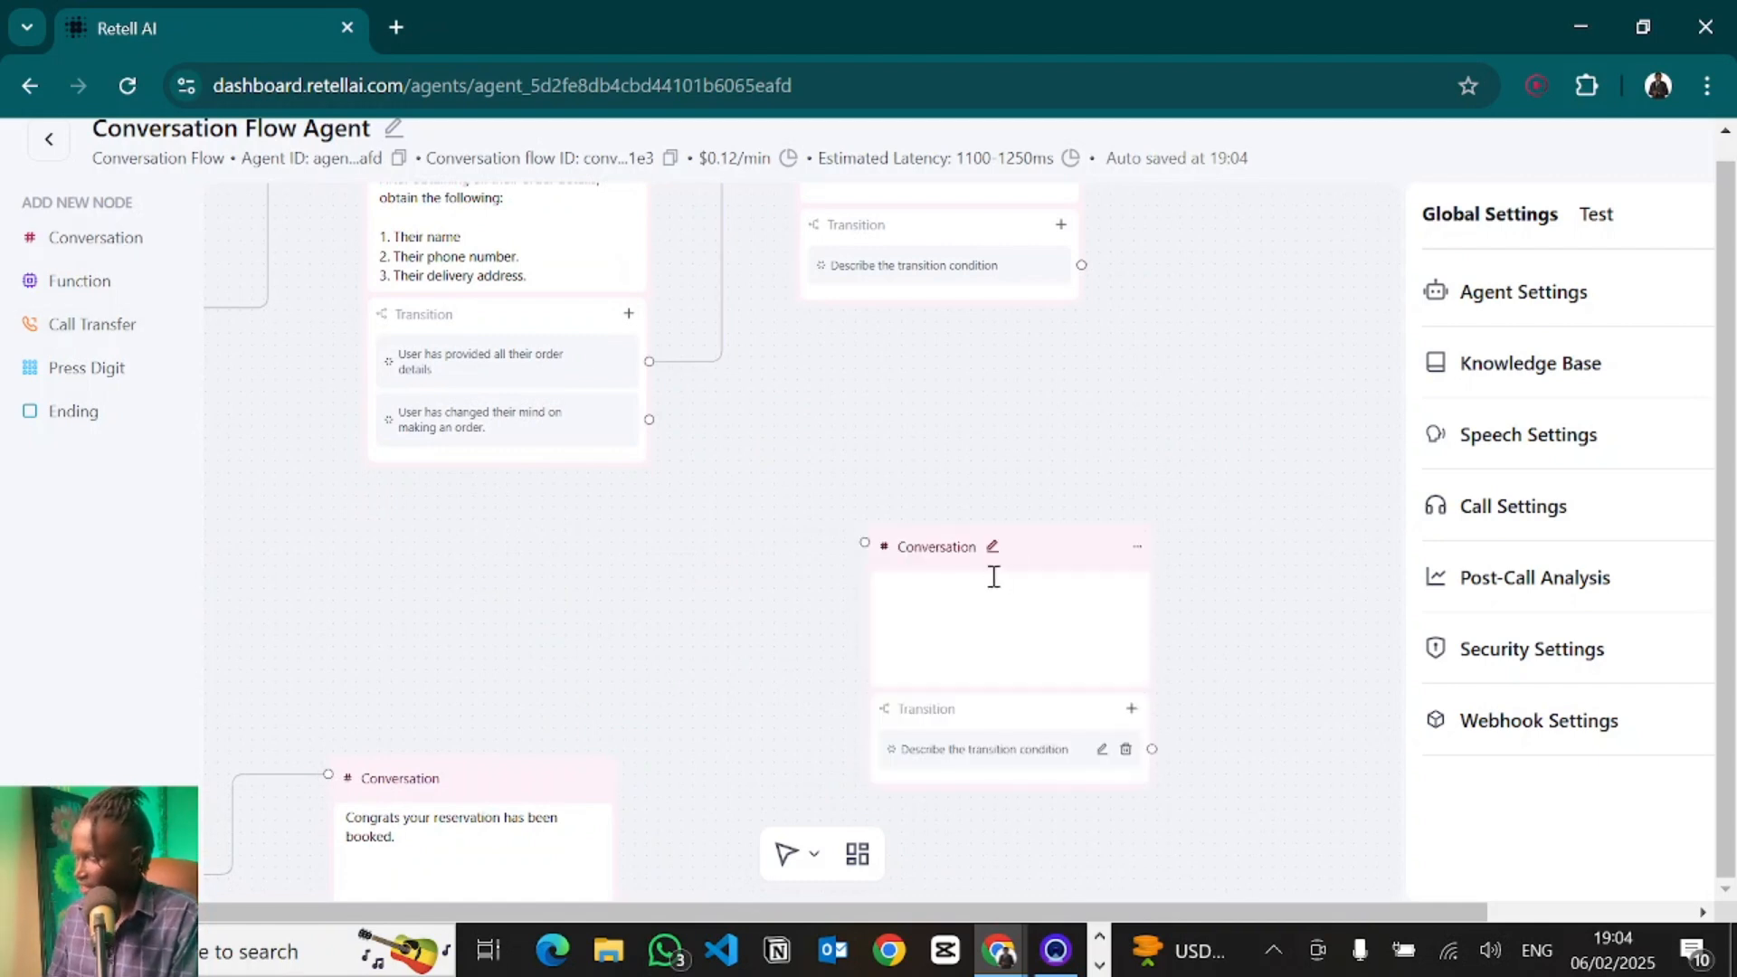
{"action": "left_click", "coordinate": [1027, 550]}
{"action": "left_click", "coordinate": [904, 504]}
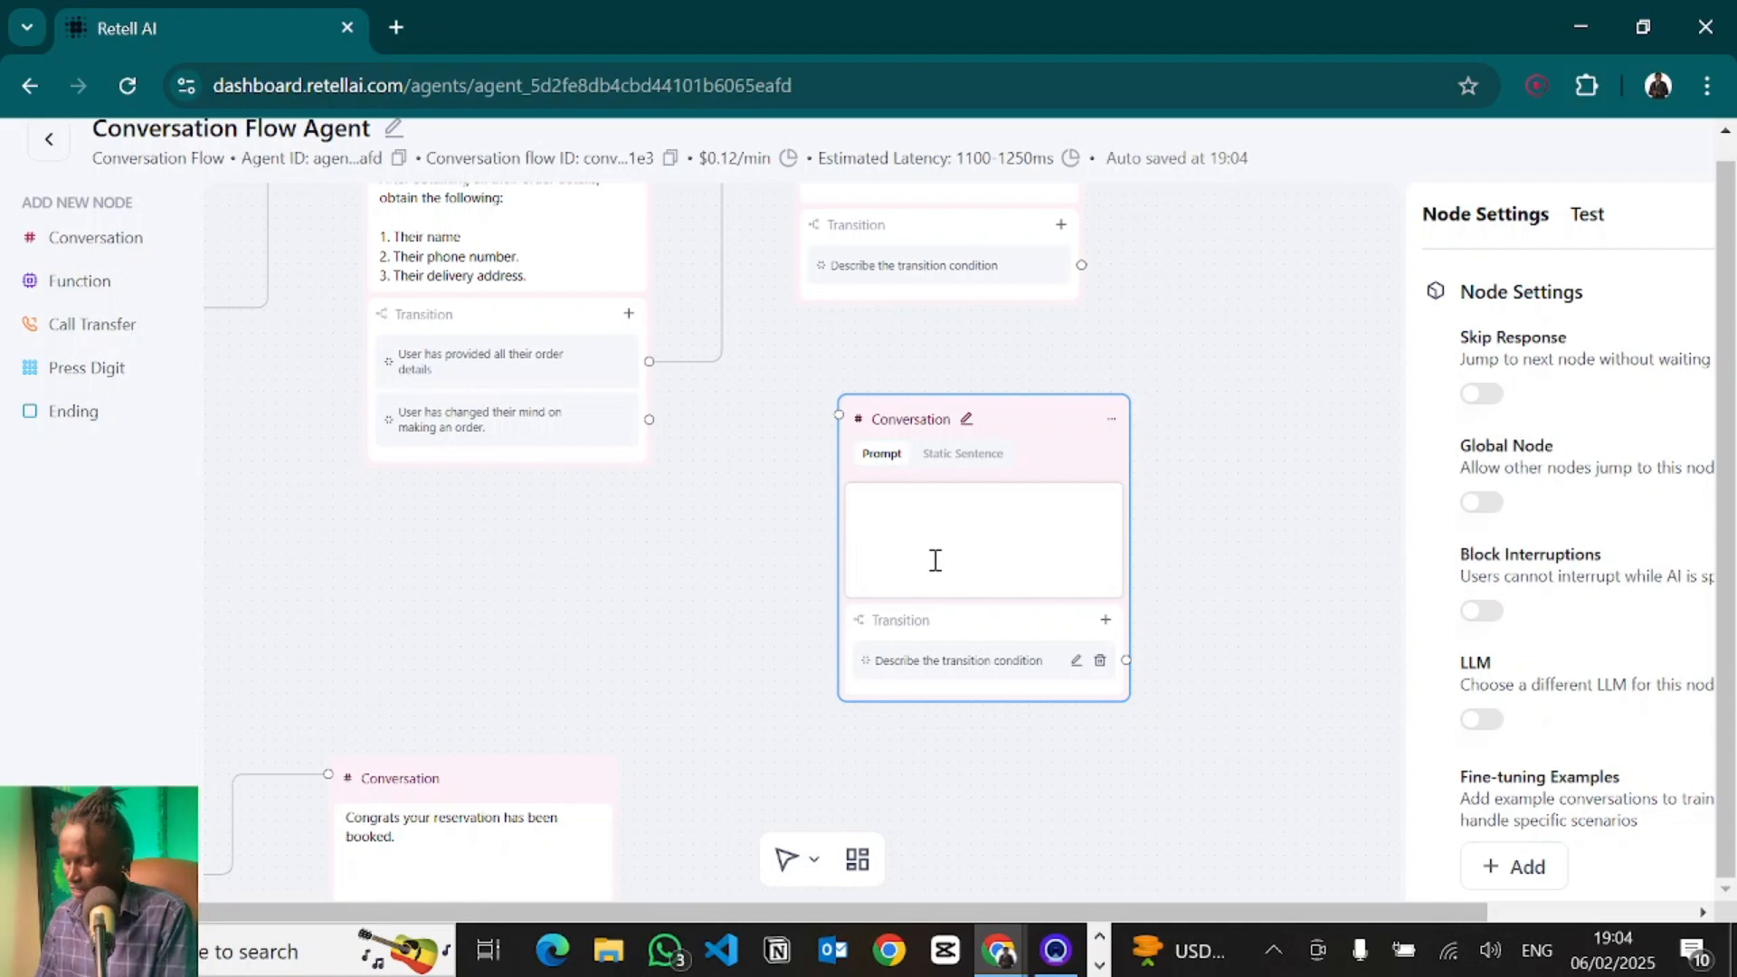
{"action": "type", "text": "The user"}
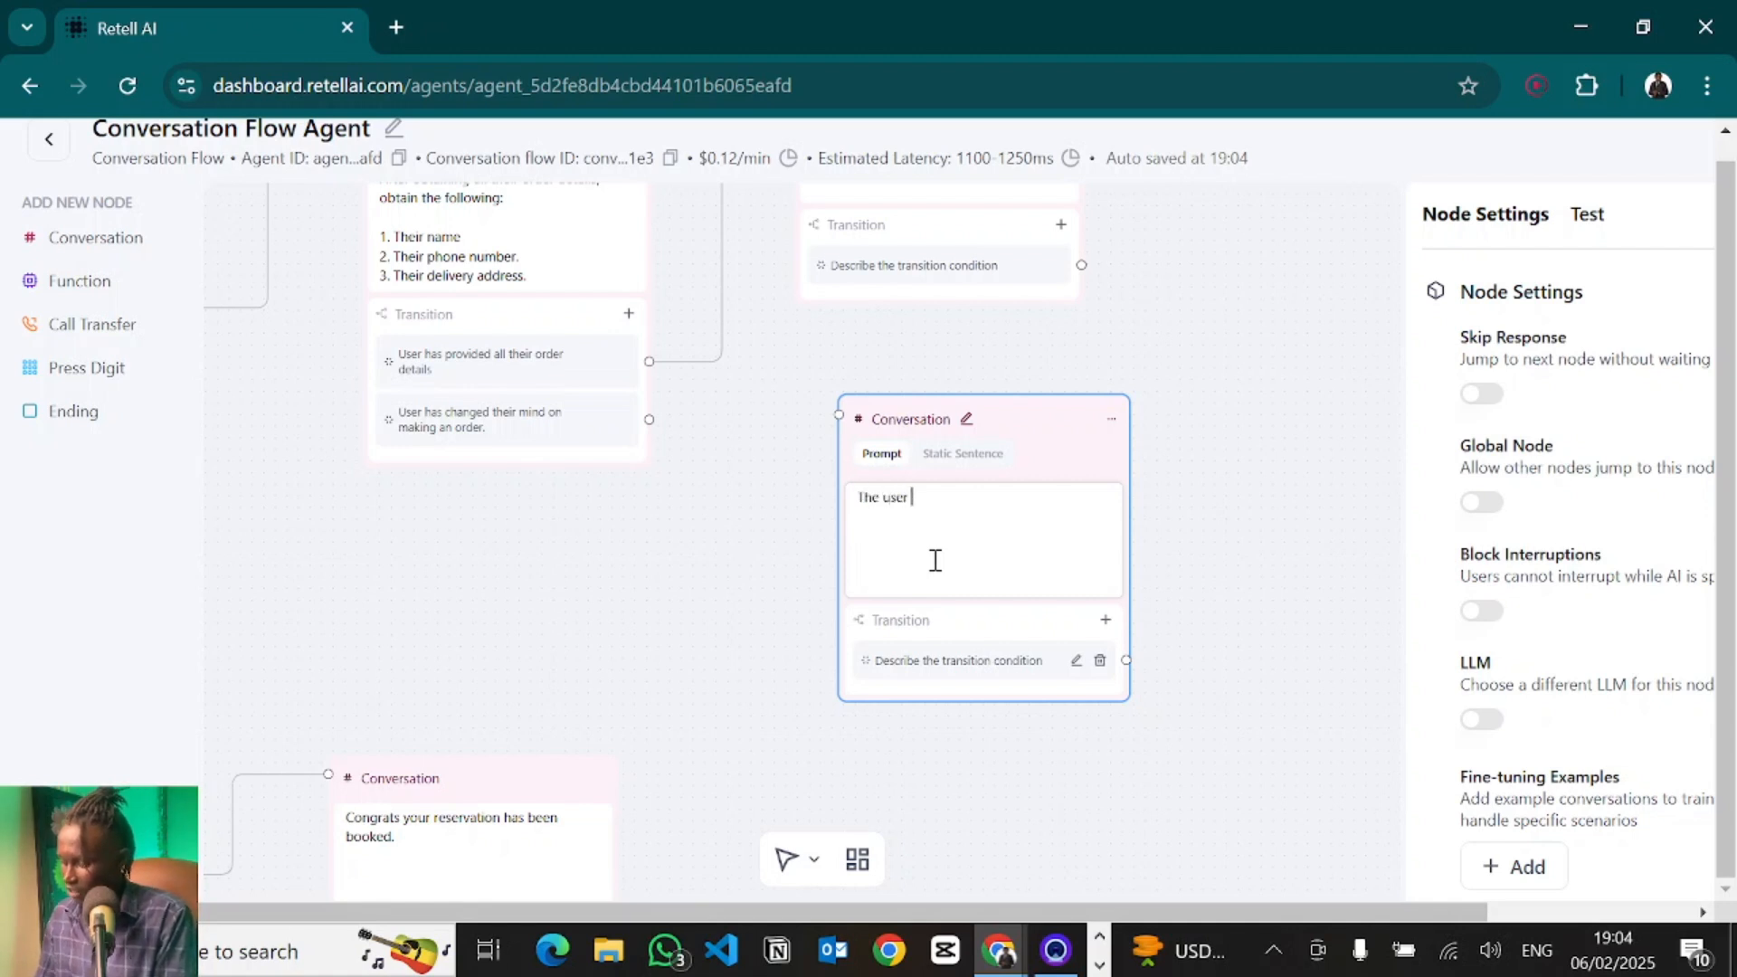
{"action": "key", "text": "ctrl+a"}
{"action": "key", "text": "BackSpace"}
{"action": "type", "text": "Kindly"}
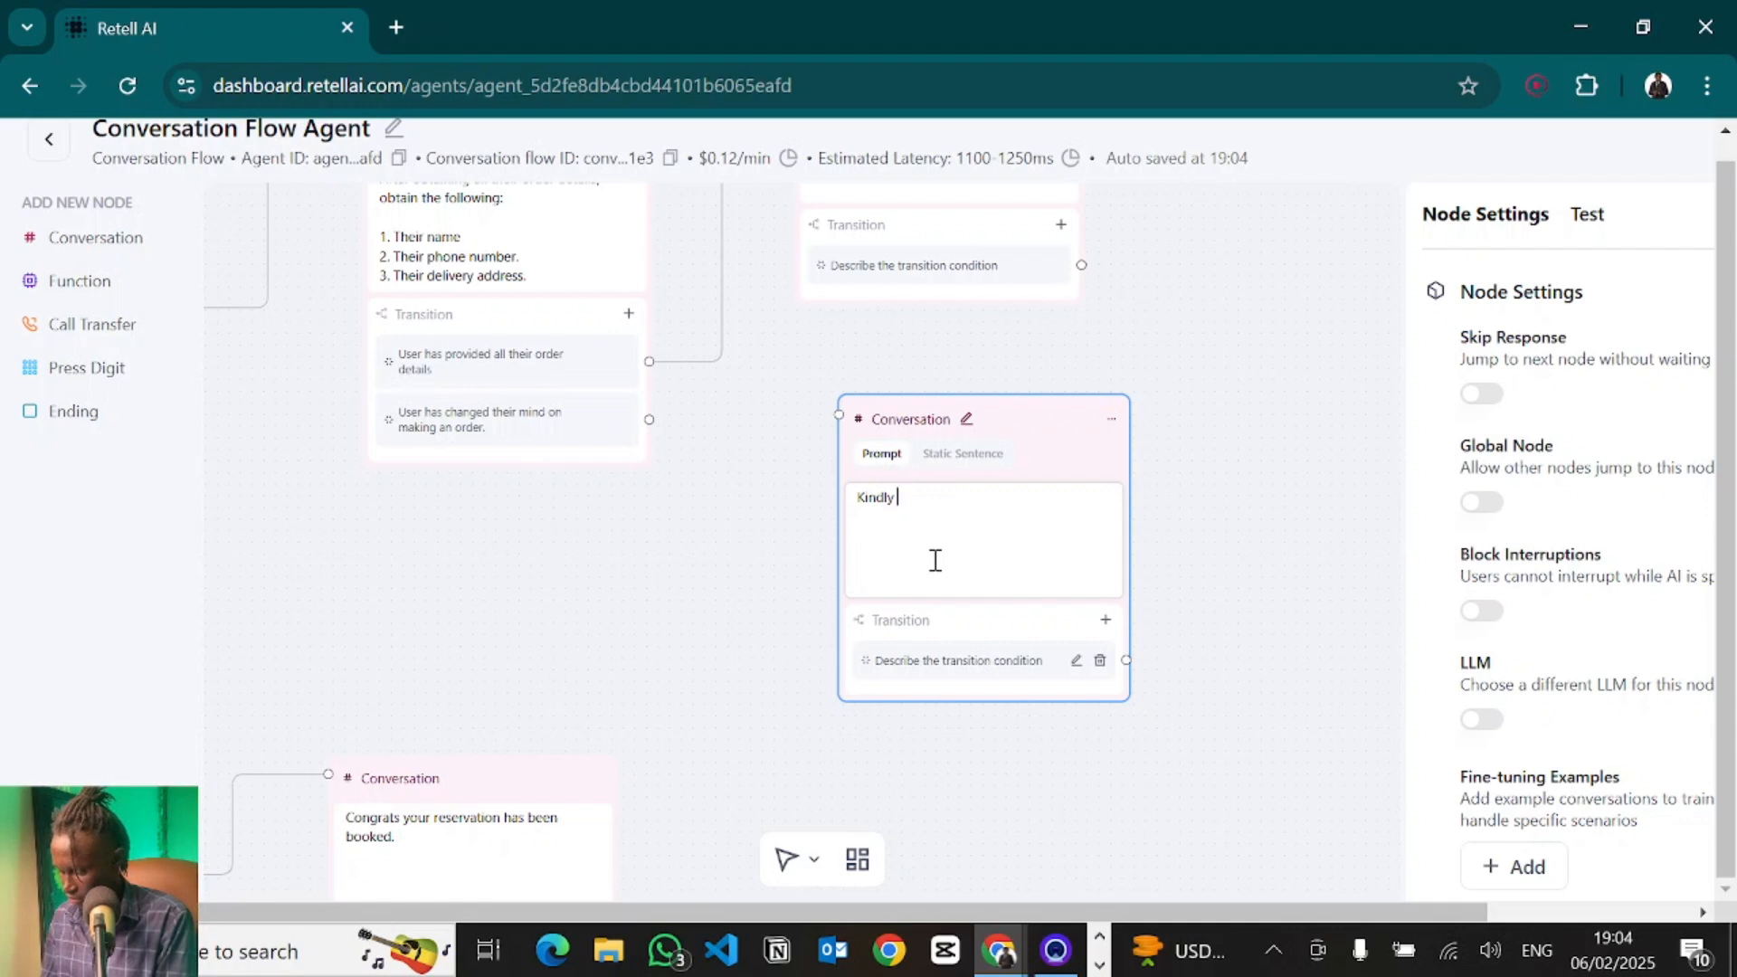
{"action": "key", "text": "ctrl+a"}
{"action": "key", "text": "BackSpace"}
{"action": "type", "text": "The "}
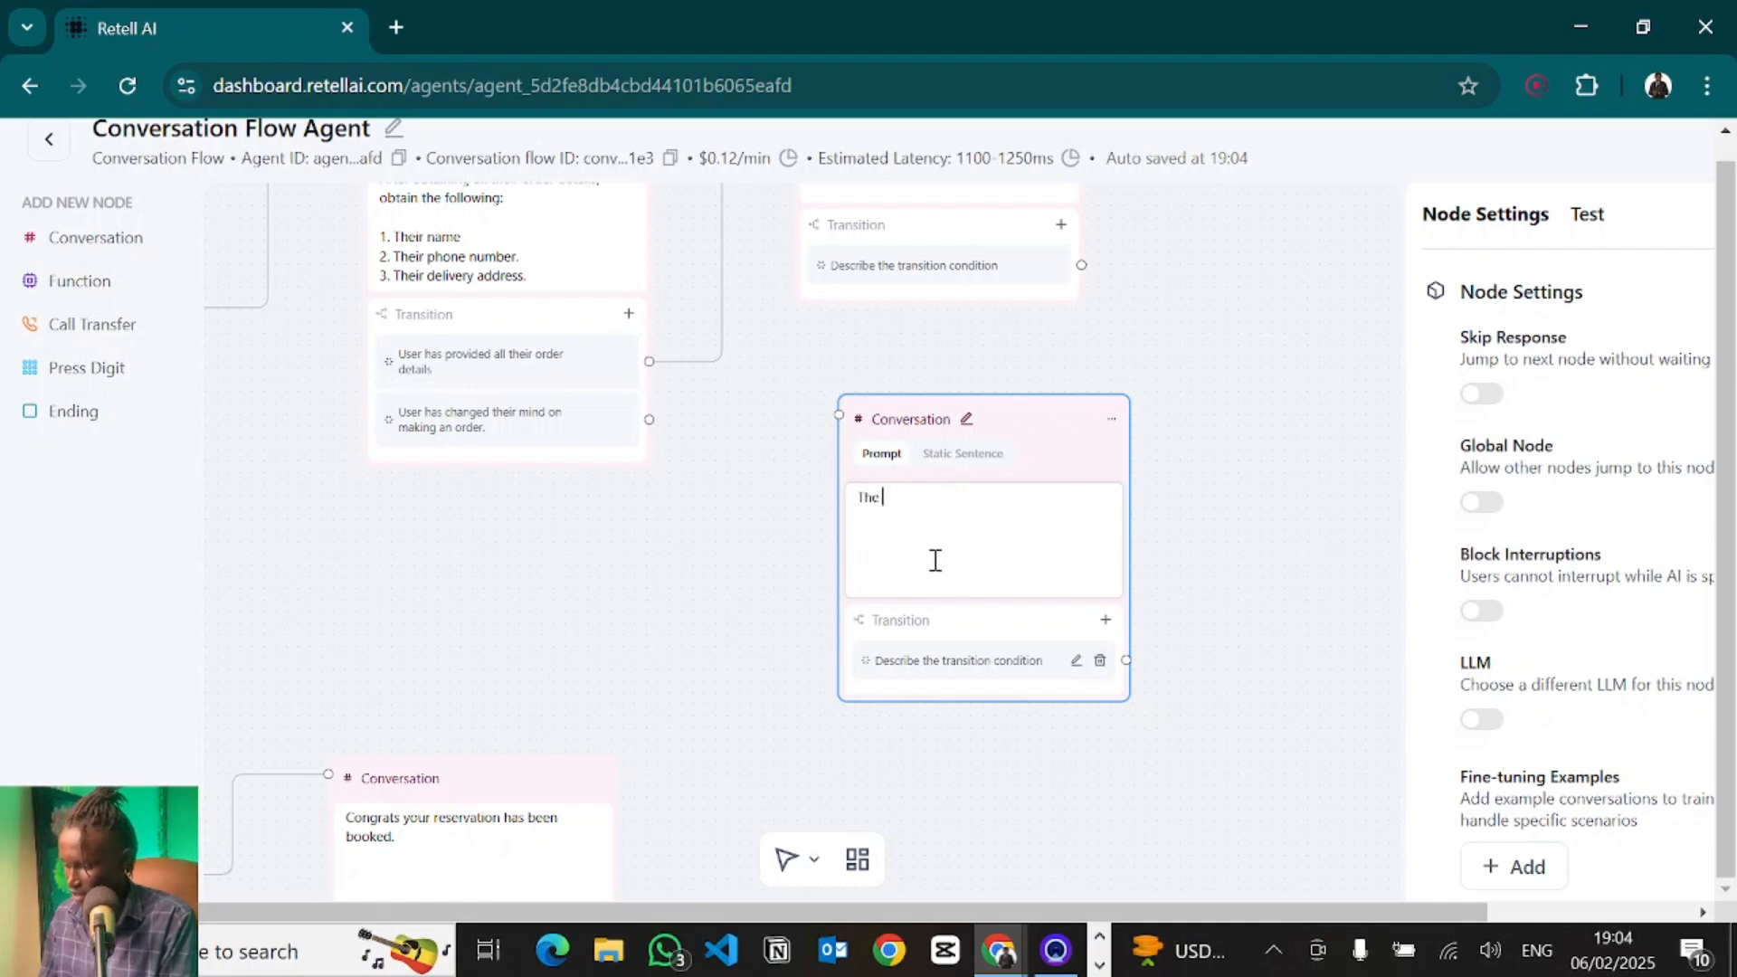
{"action": "type", "text": "user has changed their"}
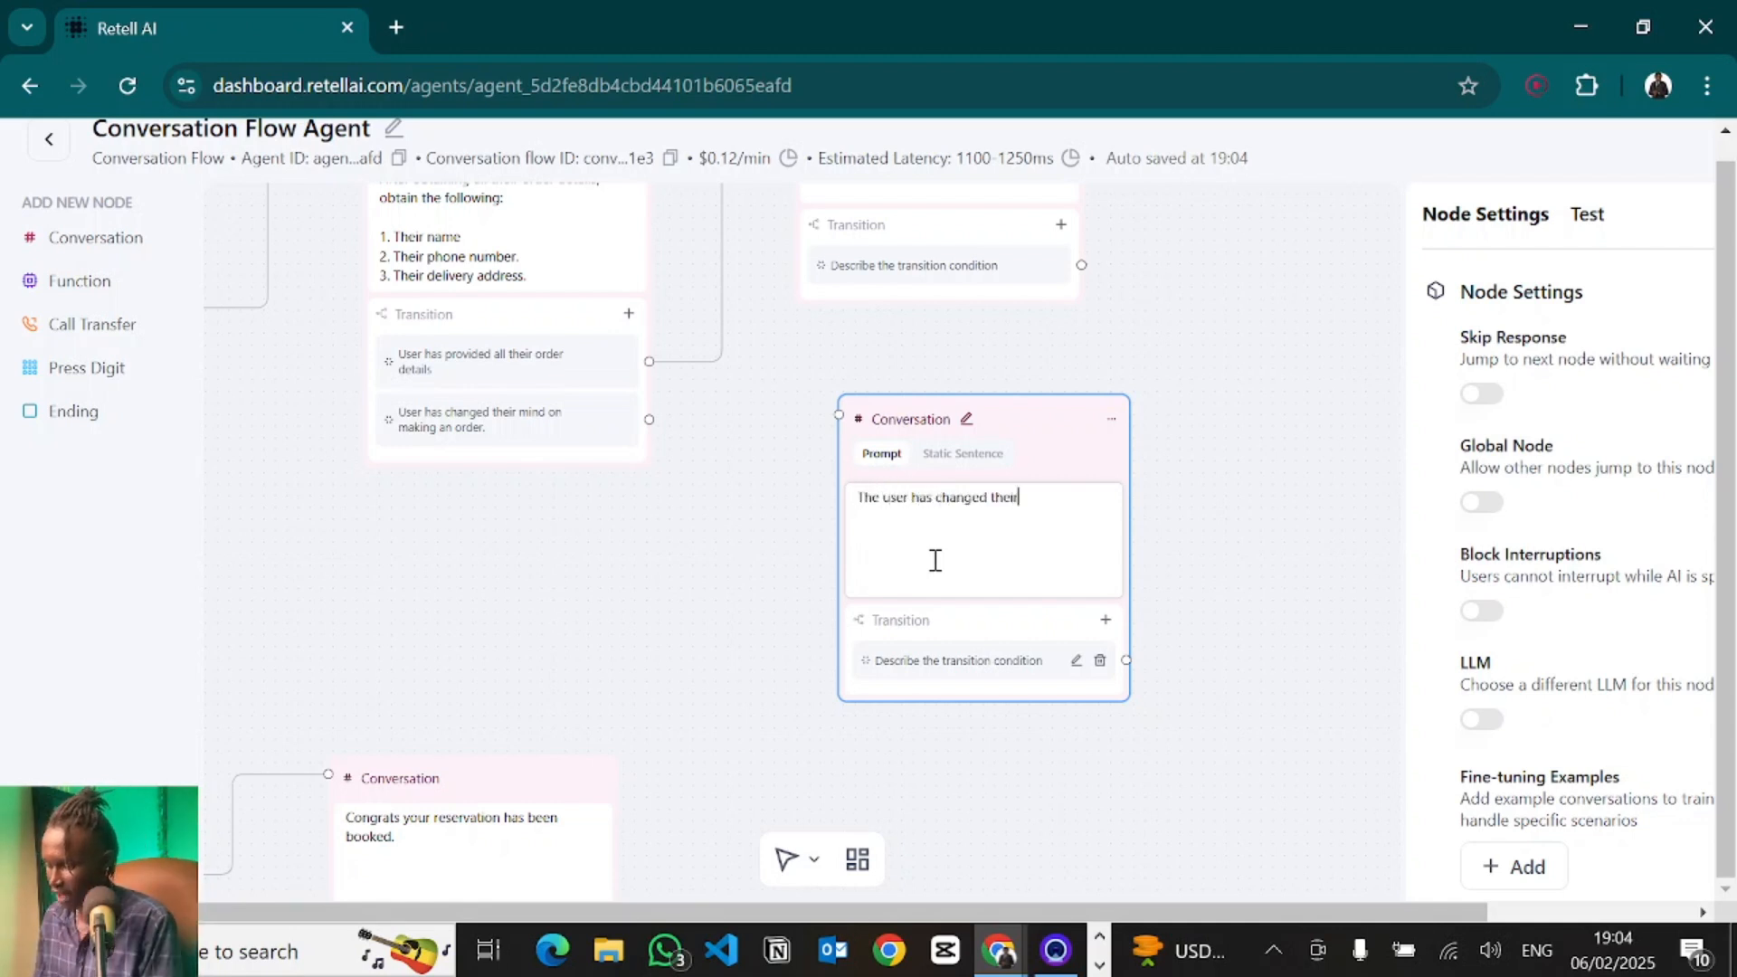
{"action": "type", "text": " ming on mak"}
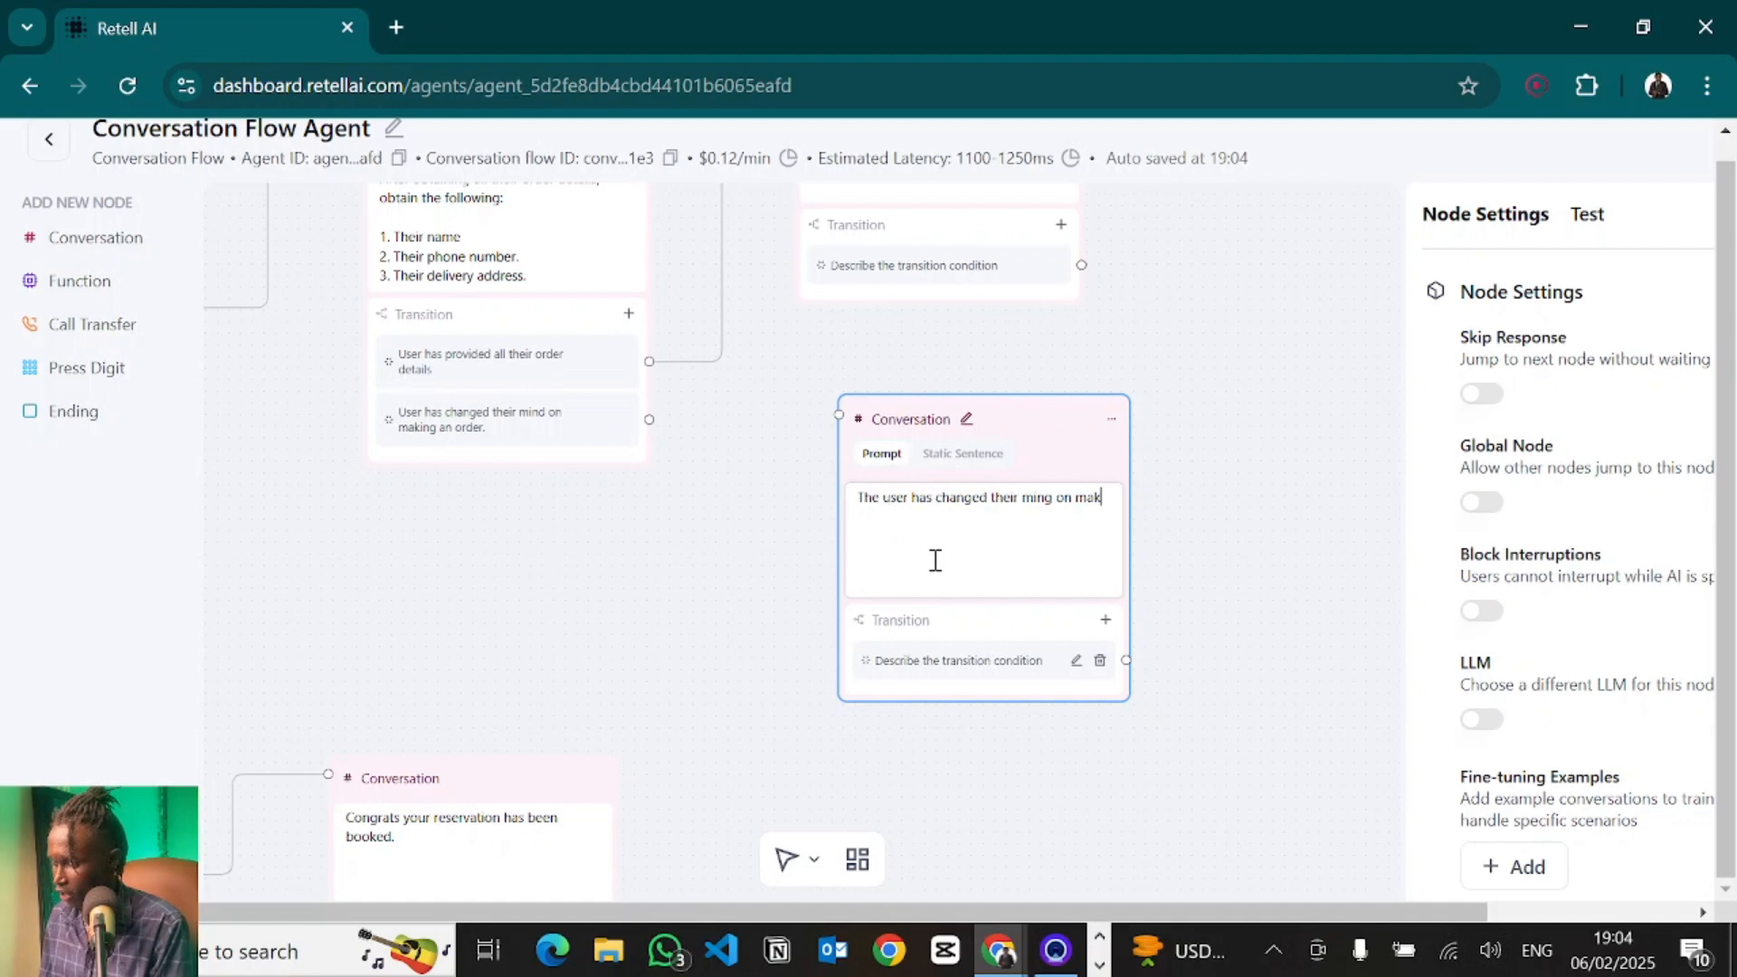
{"action": "type", "text": "ing an order, kindly rry convince them"}
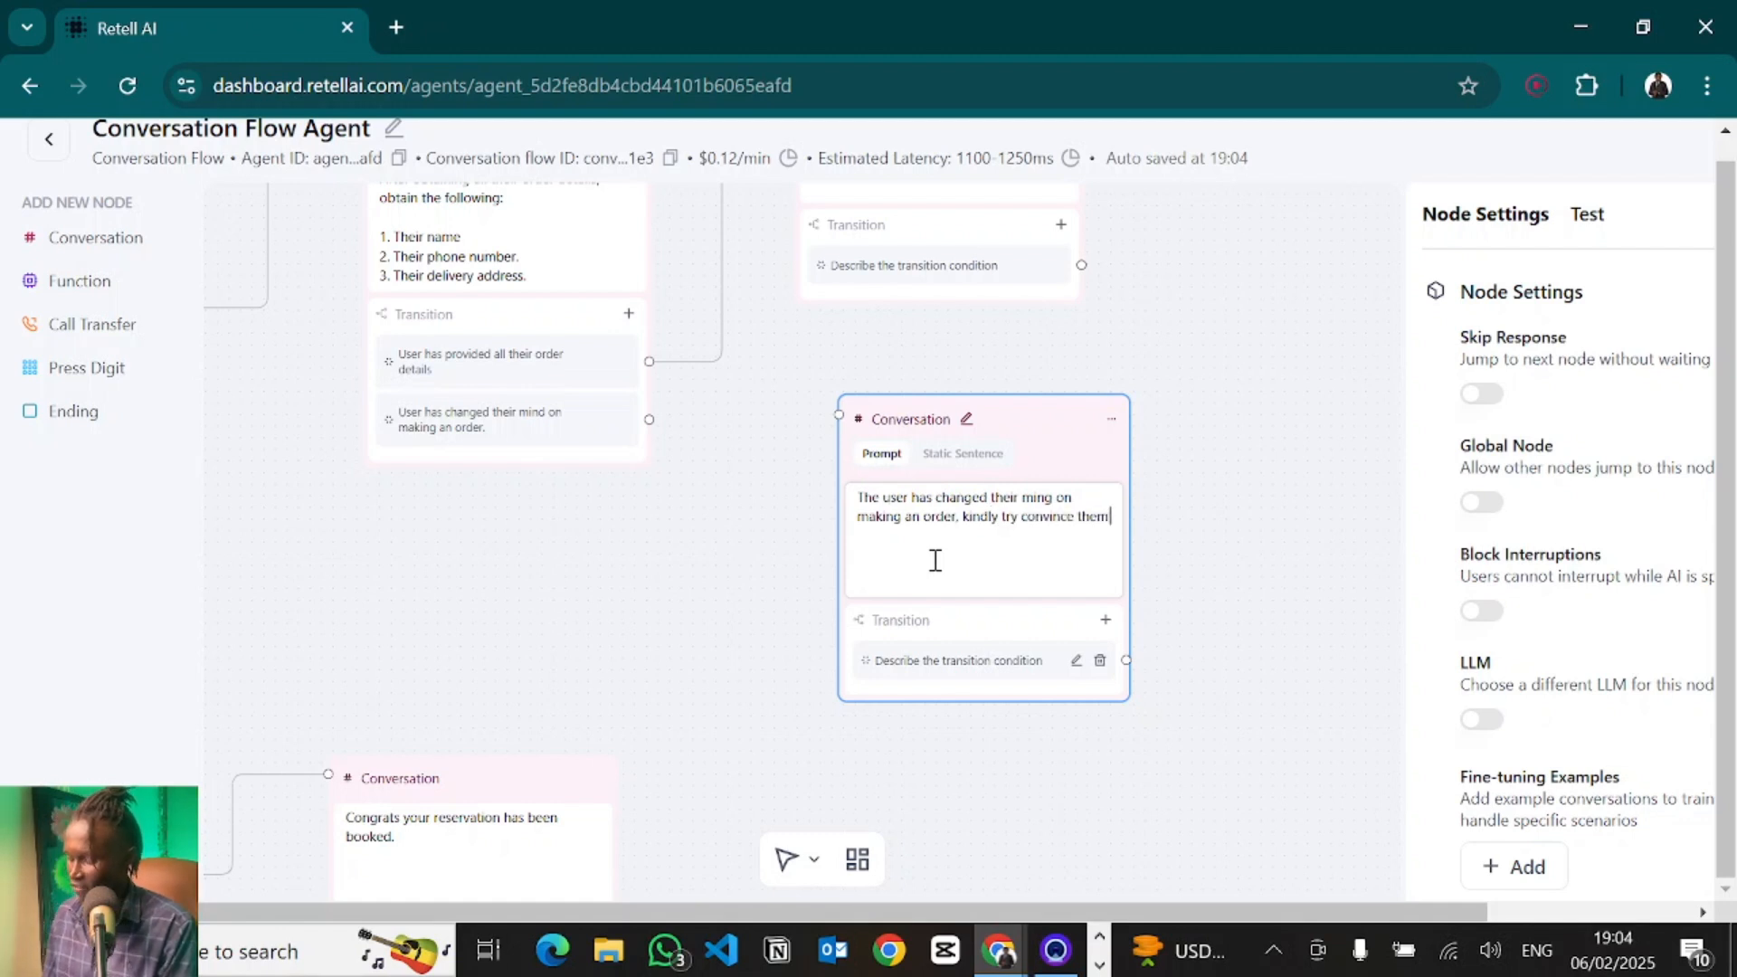
{"action": "type", "text": " to proceed w"}
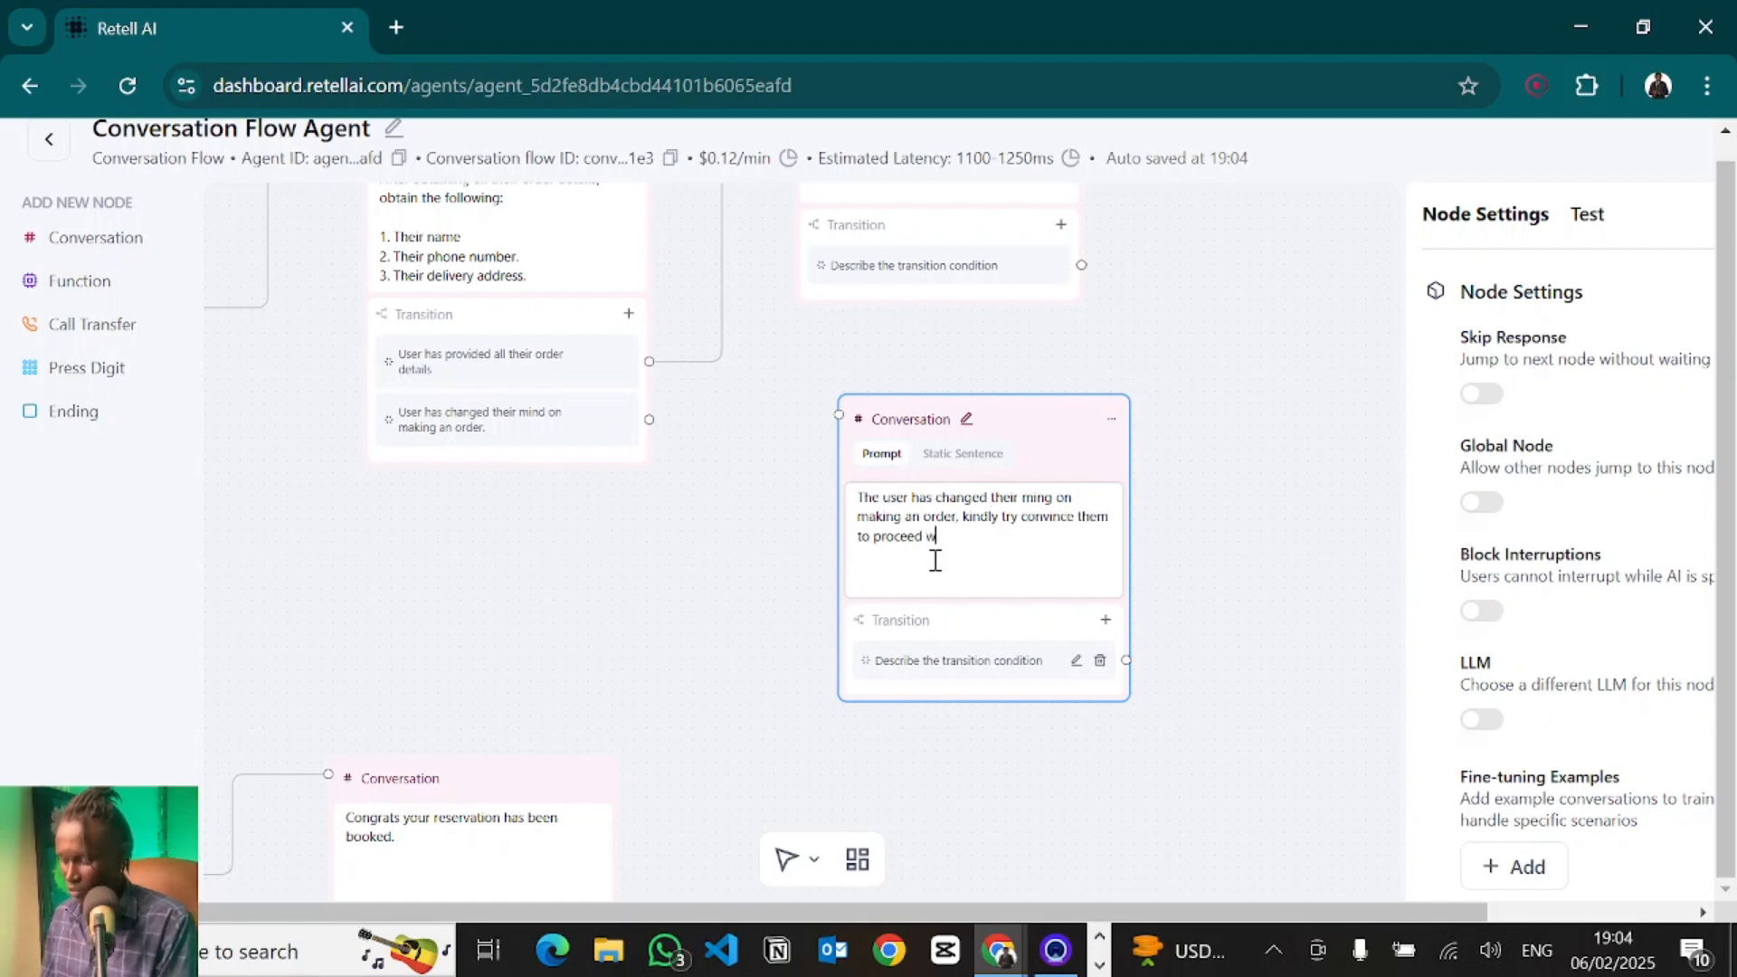
{"action": "type", "text": "ith making the order, without coming"}
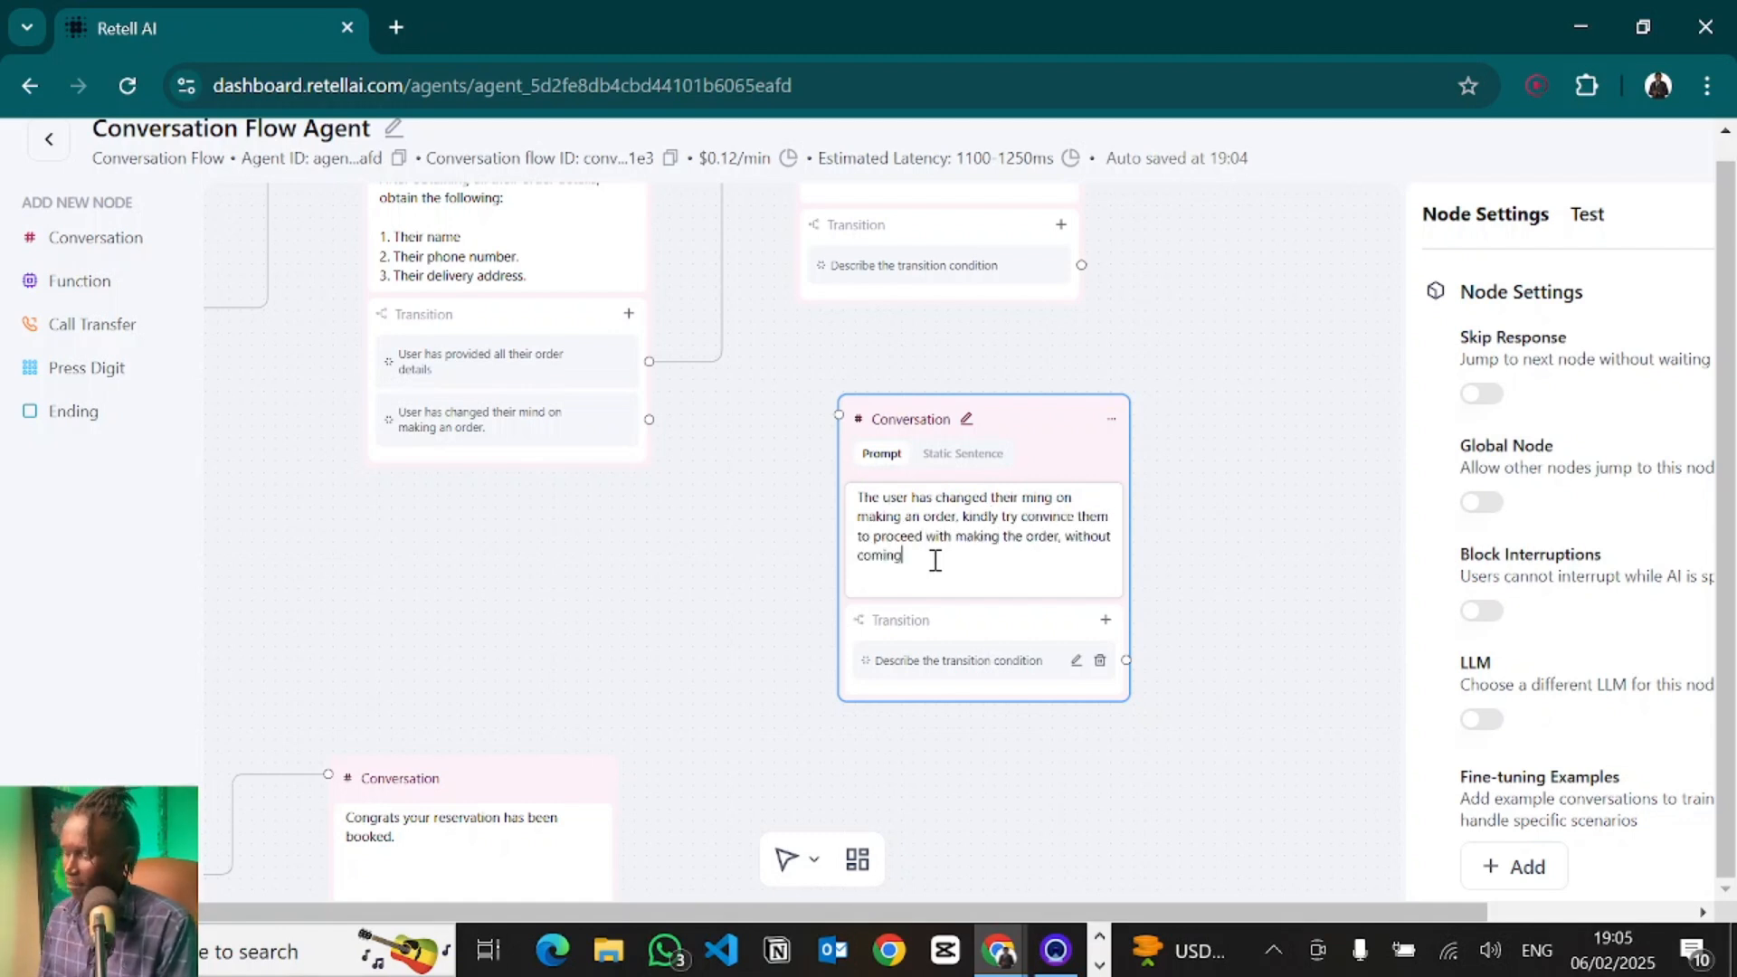
{"action": "type", "text": " off as t"}
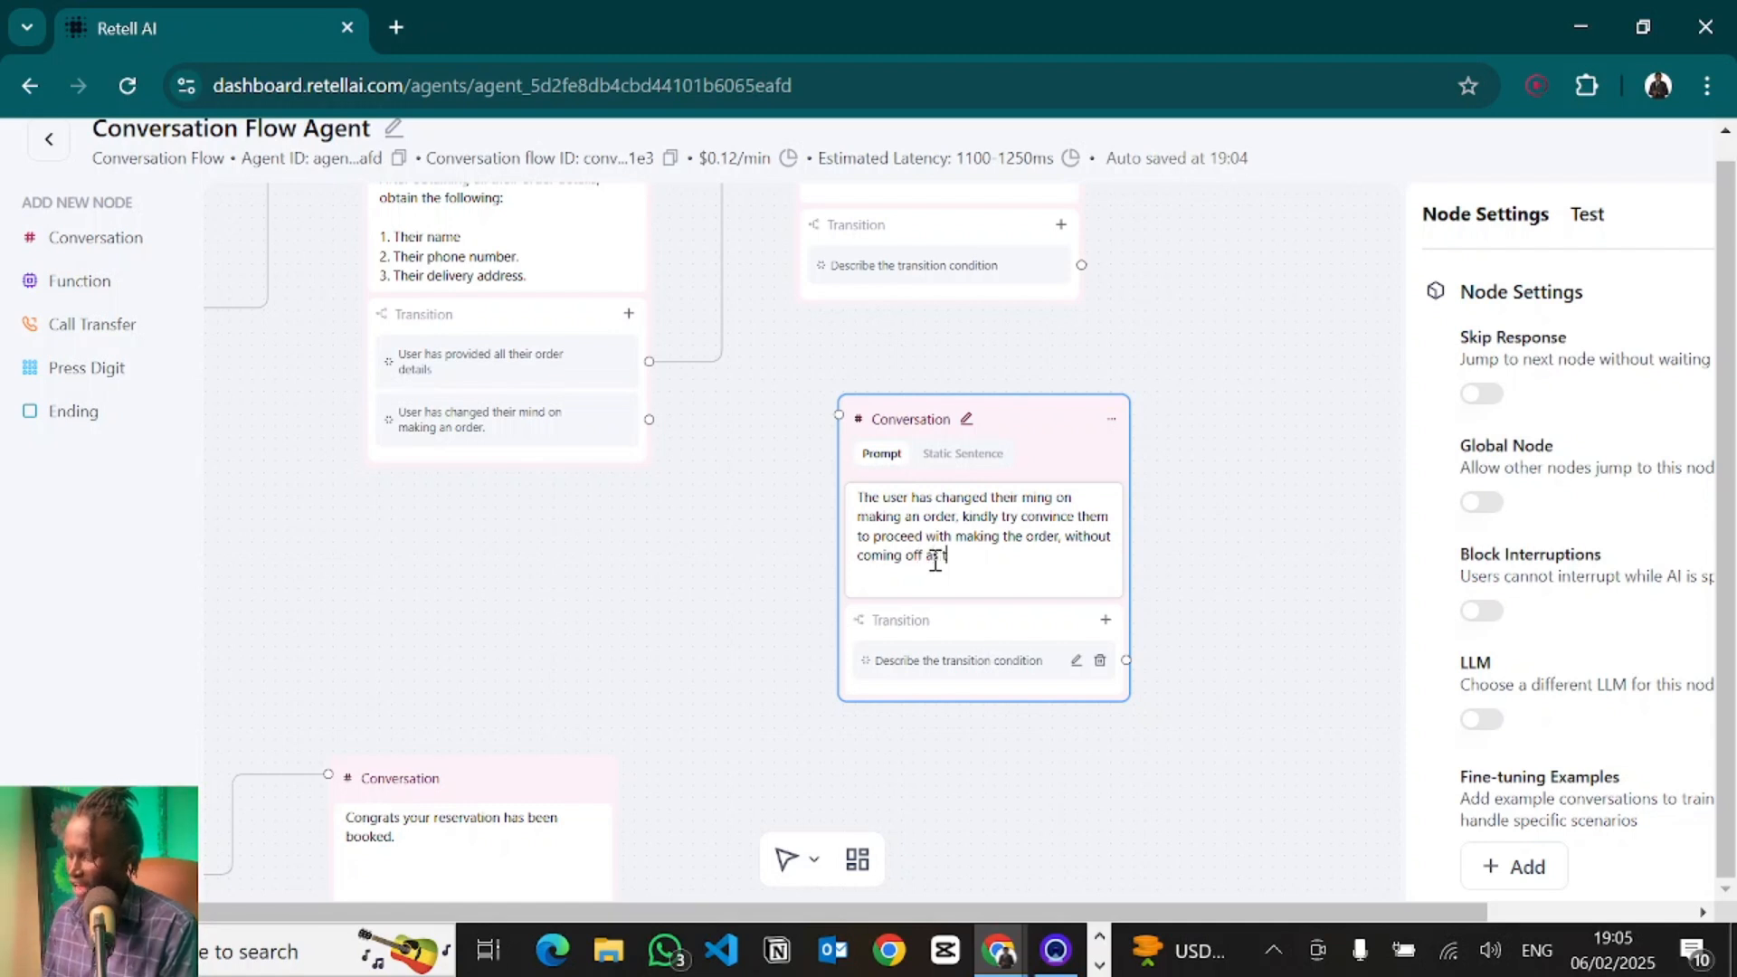
{"action": "type", "text": "oo pushy."}
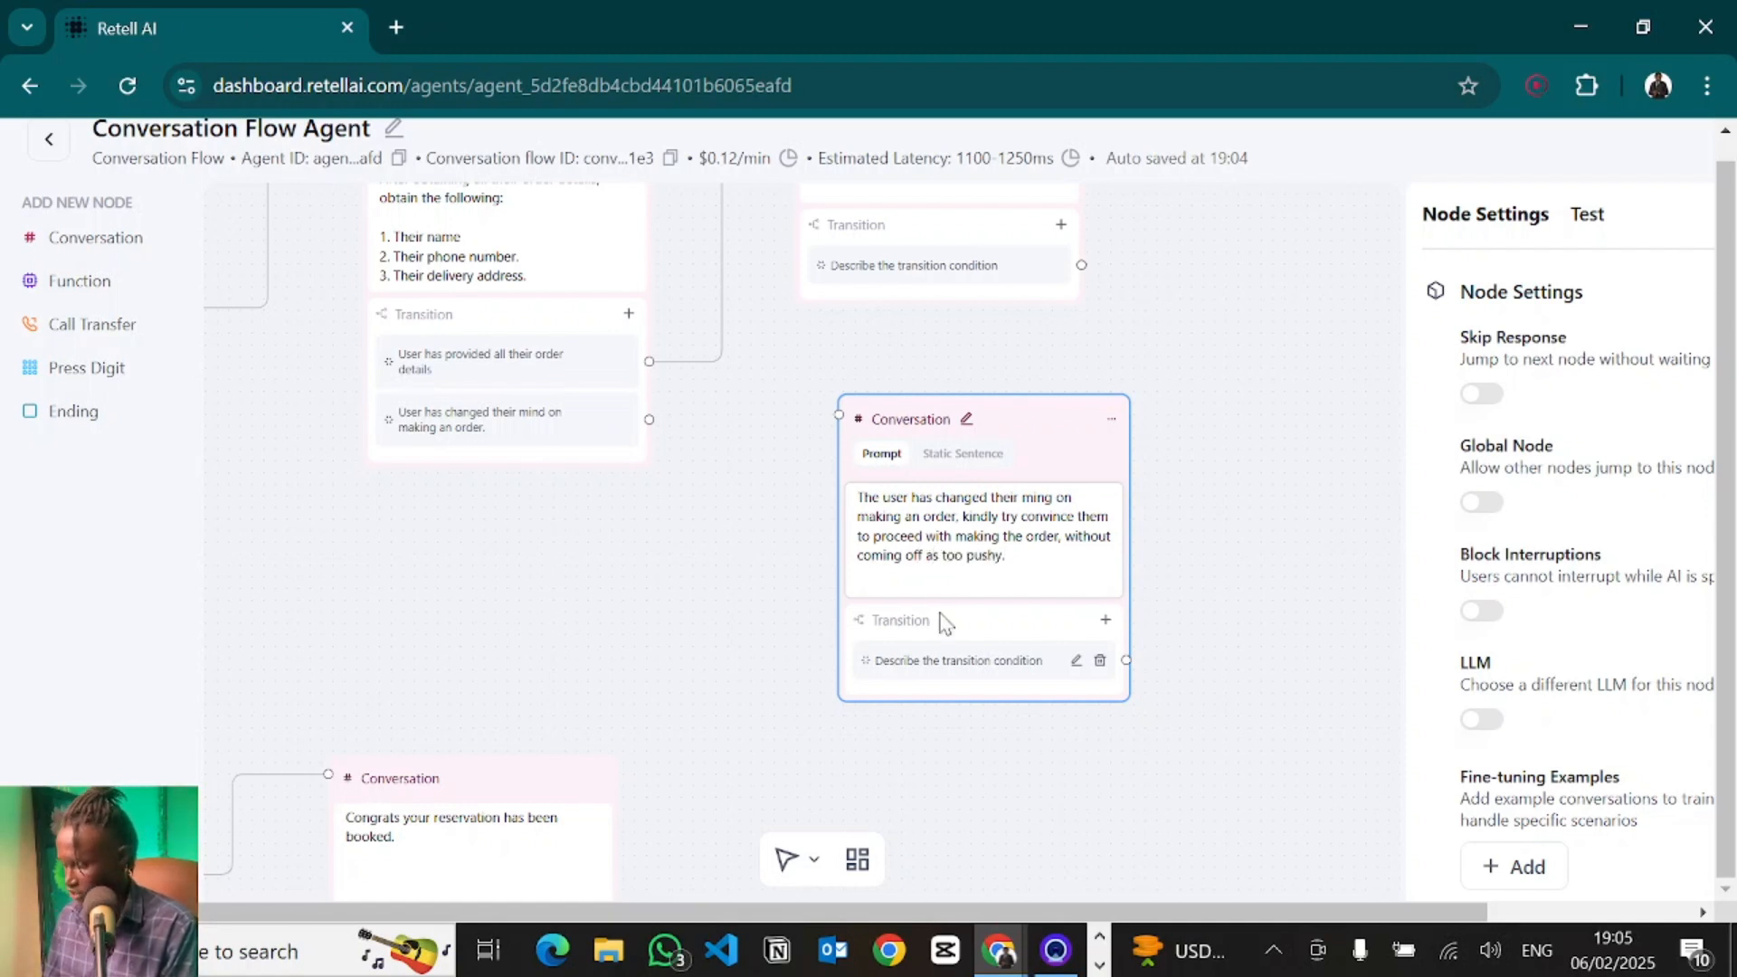
- Connect the "User has changed their mind on making an order" transition to the new persuasion node
{"action": "left_click", "coordinate": [653, 414]}
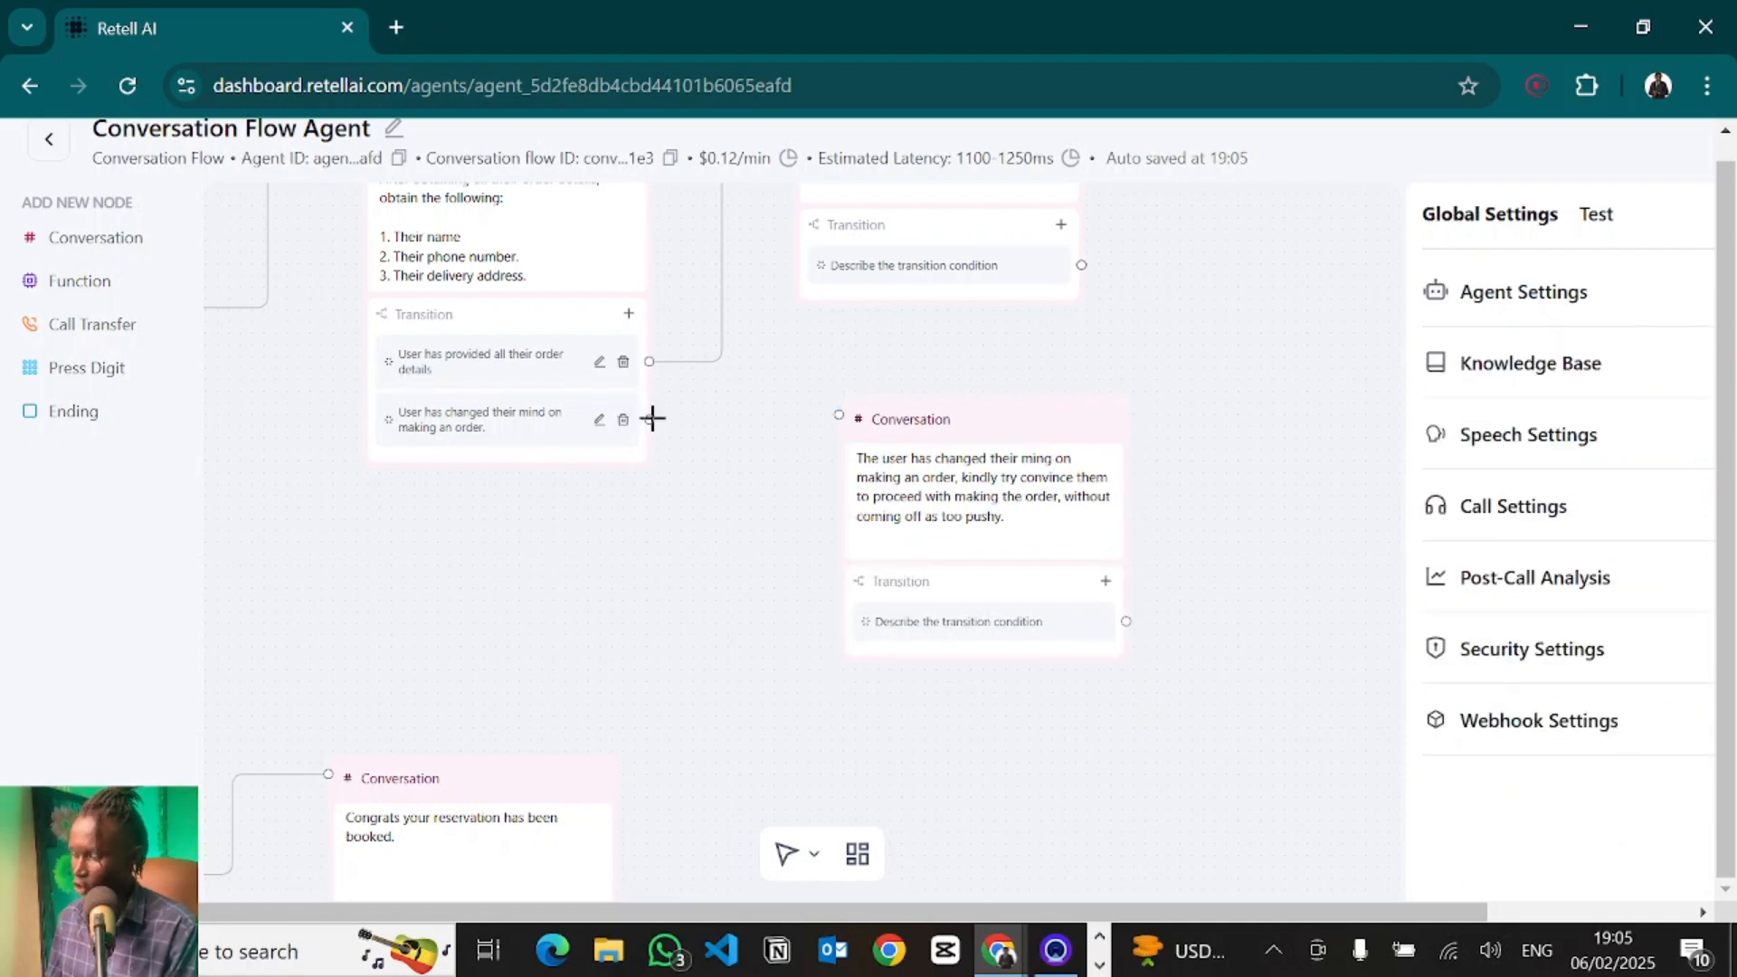
{"action": "left_click_drag", "start_coordinate": [649, 419], "coordinate": [838, 415]}
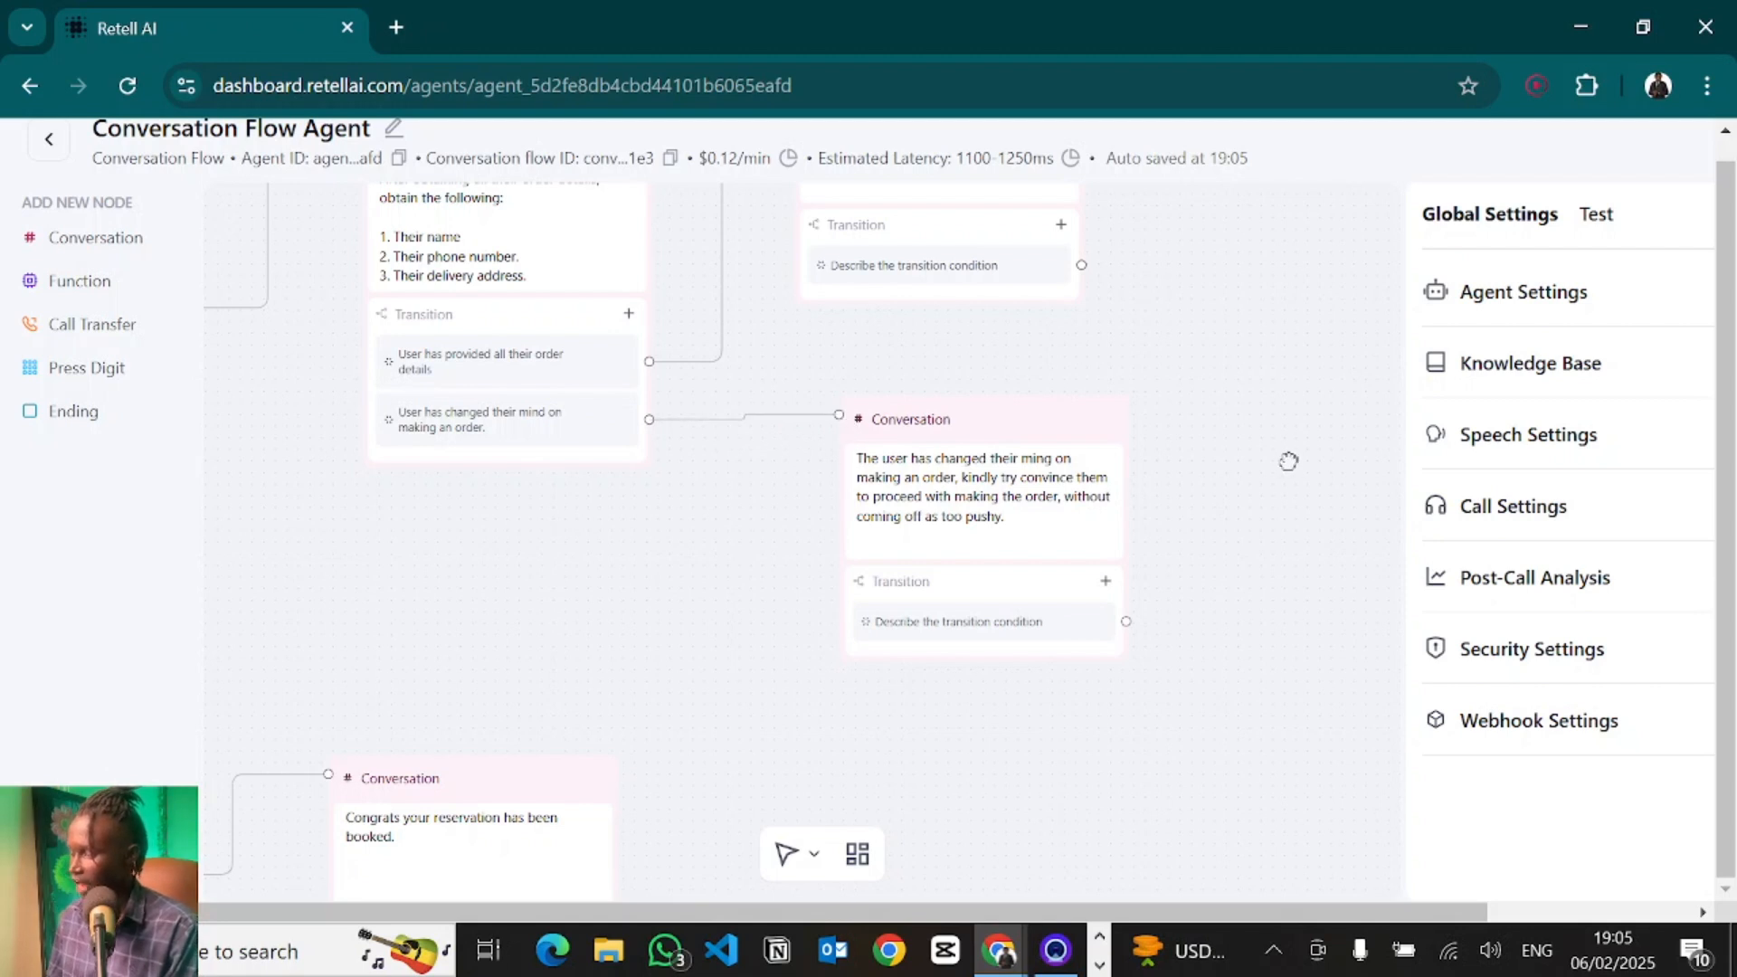
- Run a test audio call with the agent and end the call
{"action": "scroll", "coordinate": [1284, 471], "scroll_direction": "up", "scroll_amount": 3}
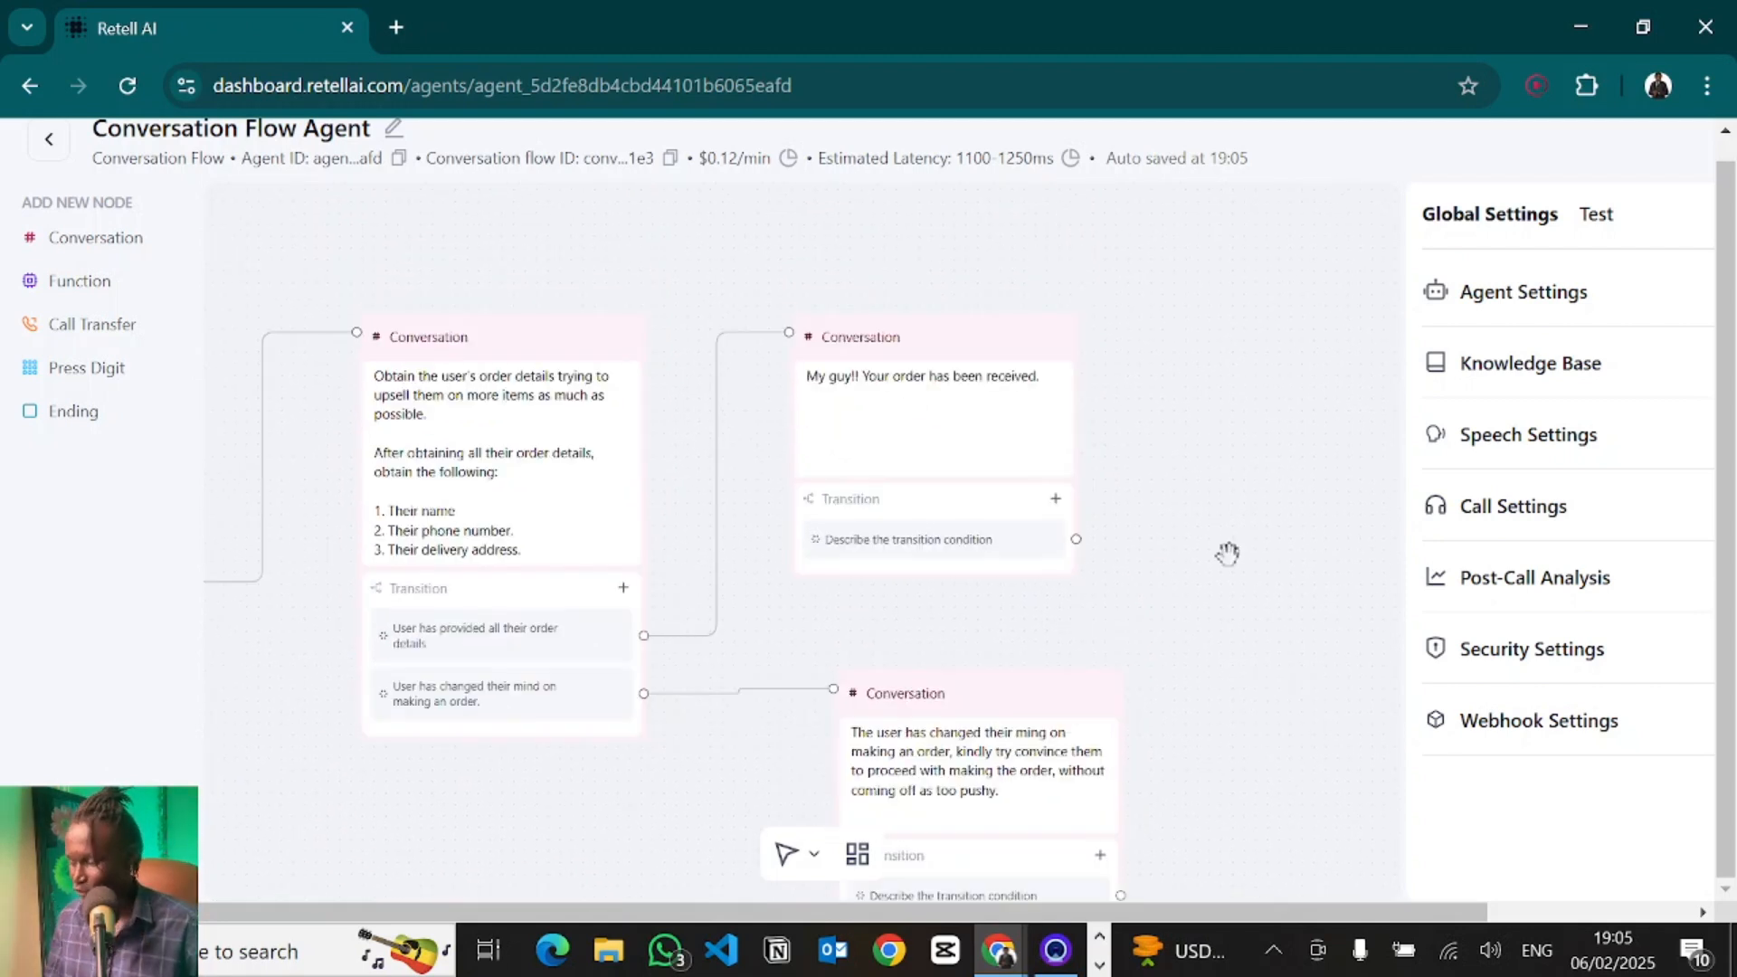
{"action": "scroll", "coordinate": [1167, 452], "scroll_direction": "left", "scroll_amount": 5}
{"action": "scroll", "coordinate": [1226, 353], "scroll_direction": "down", "scroll_amount": 2}
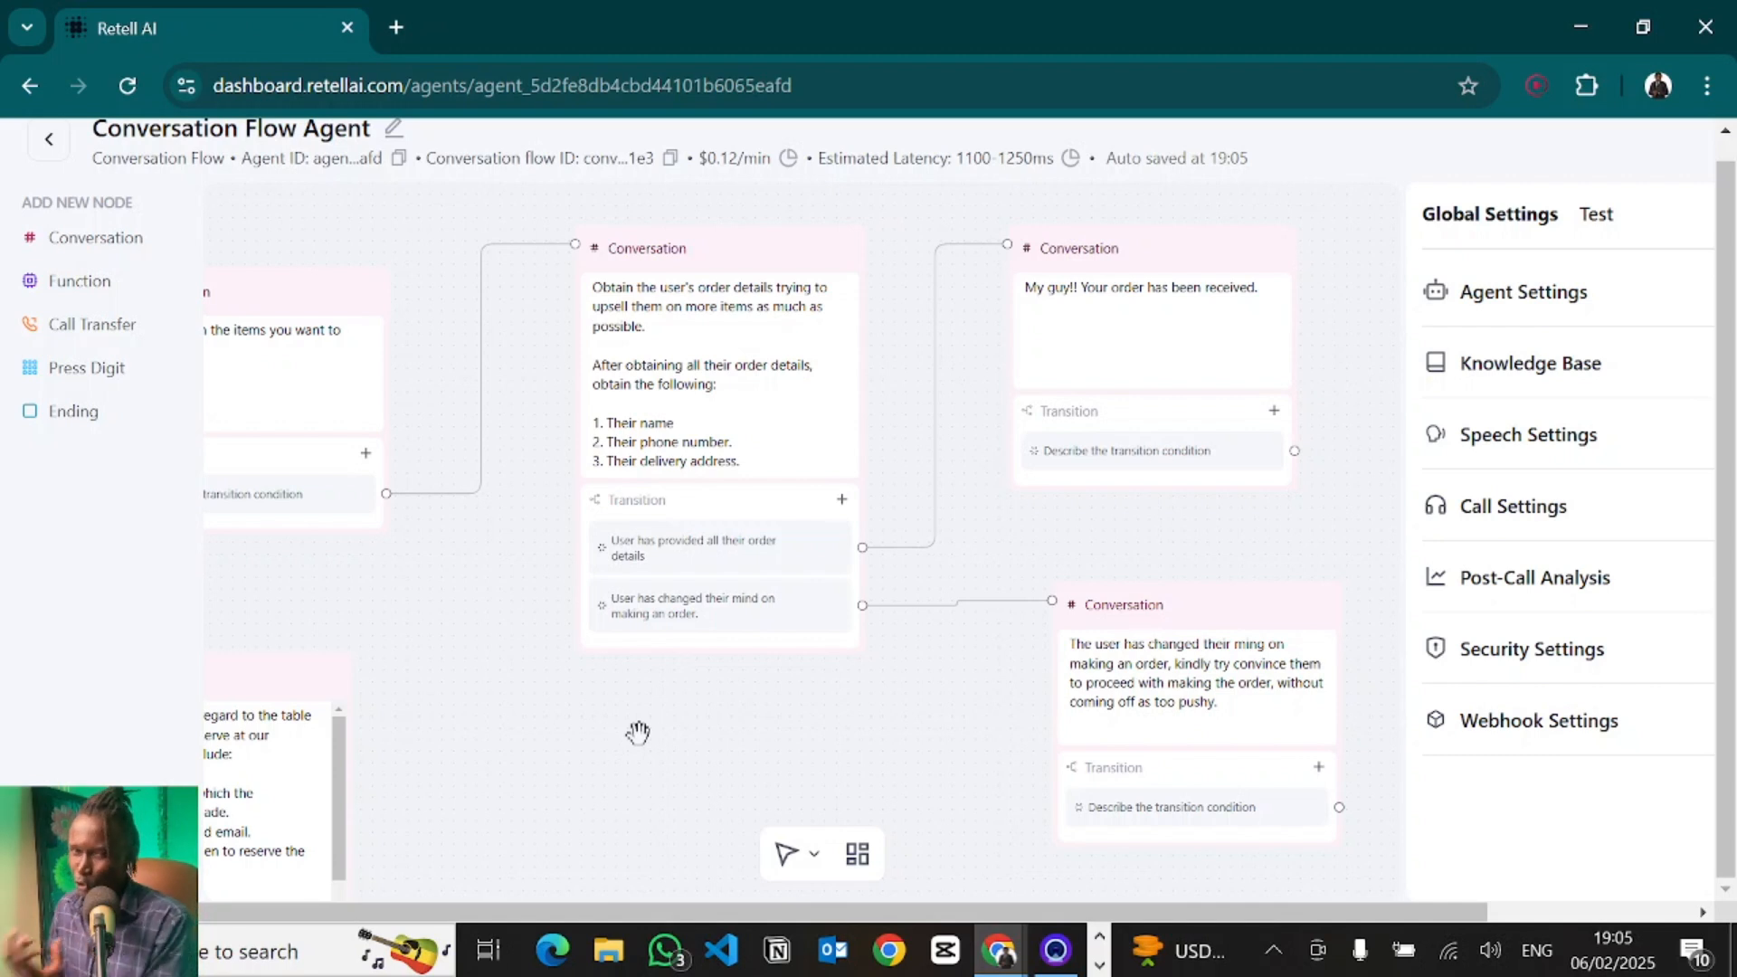
{"action": "left_click_drag", "start_coordinate": [638, 733], "coordinate": [765, 738]}
{"action": "left_click", "coordinate": [1595, 214]}
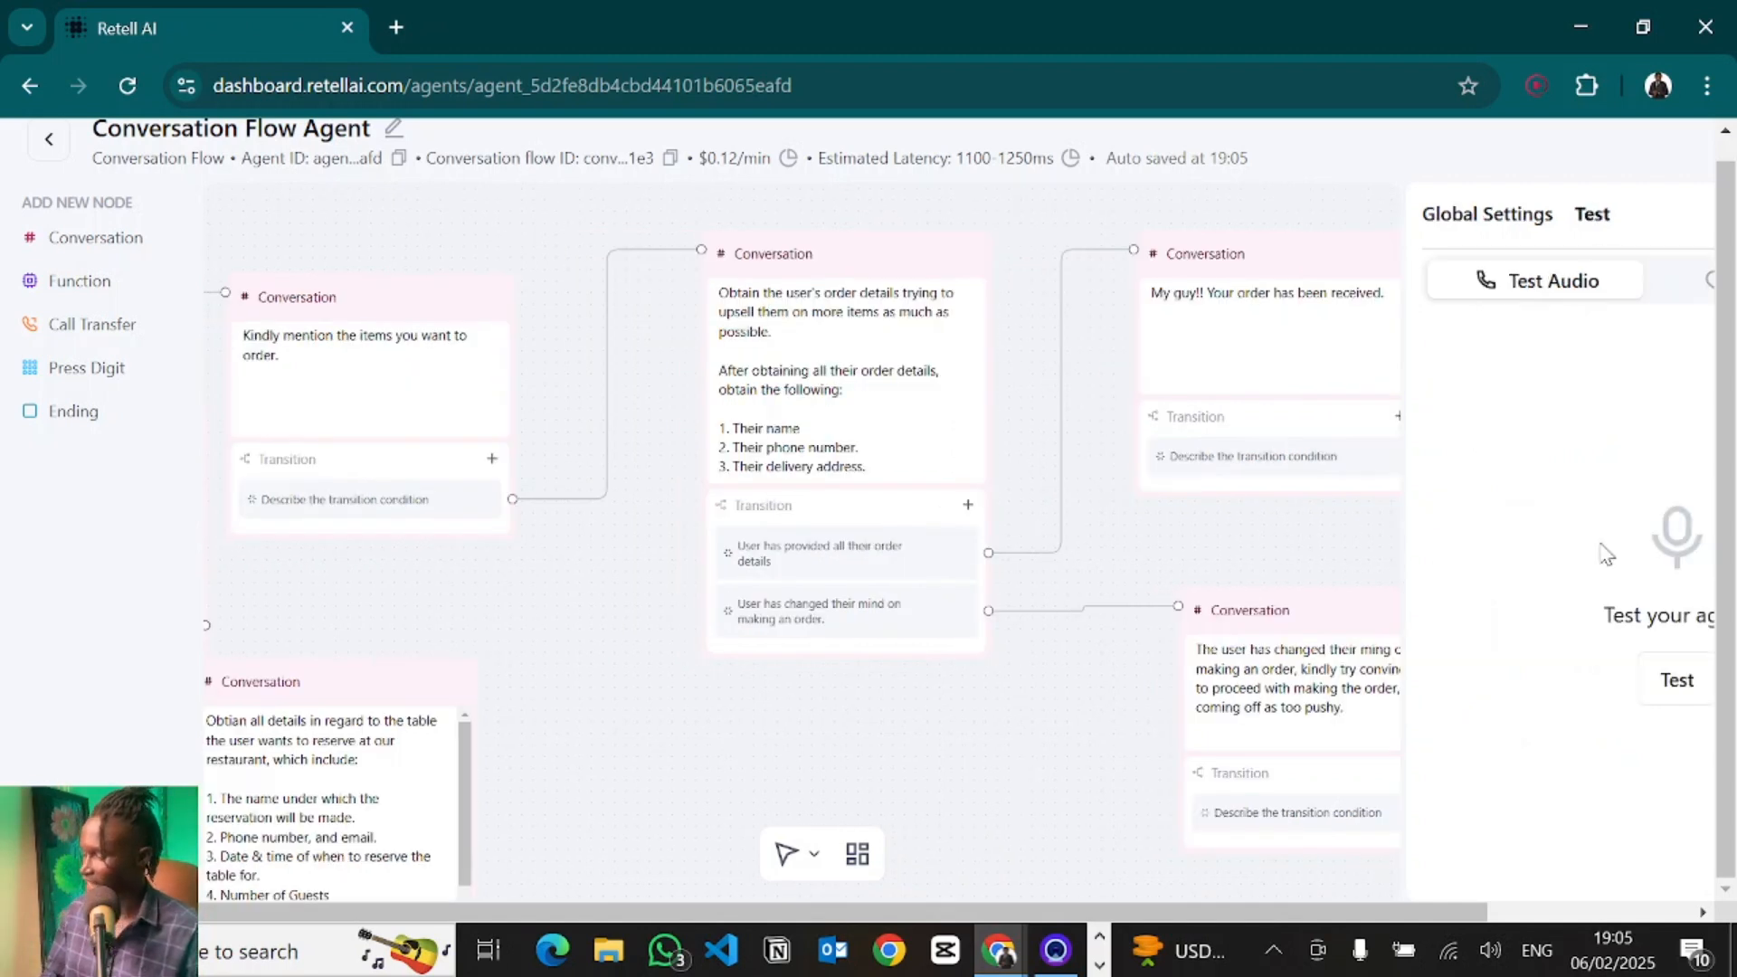
{"action": "key", "text": "ctrl+minus"}
{"action": "key", "text": "ctrl+minus"}
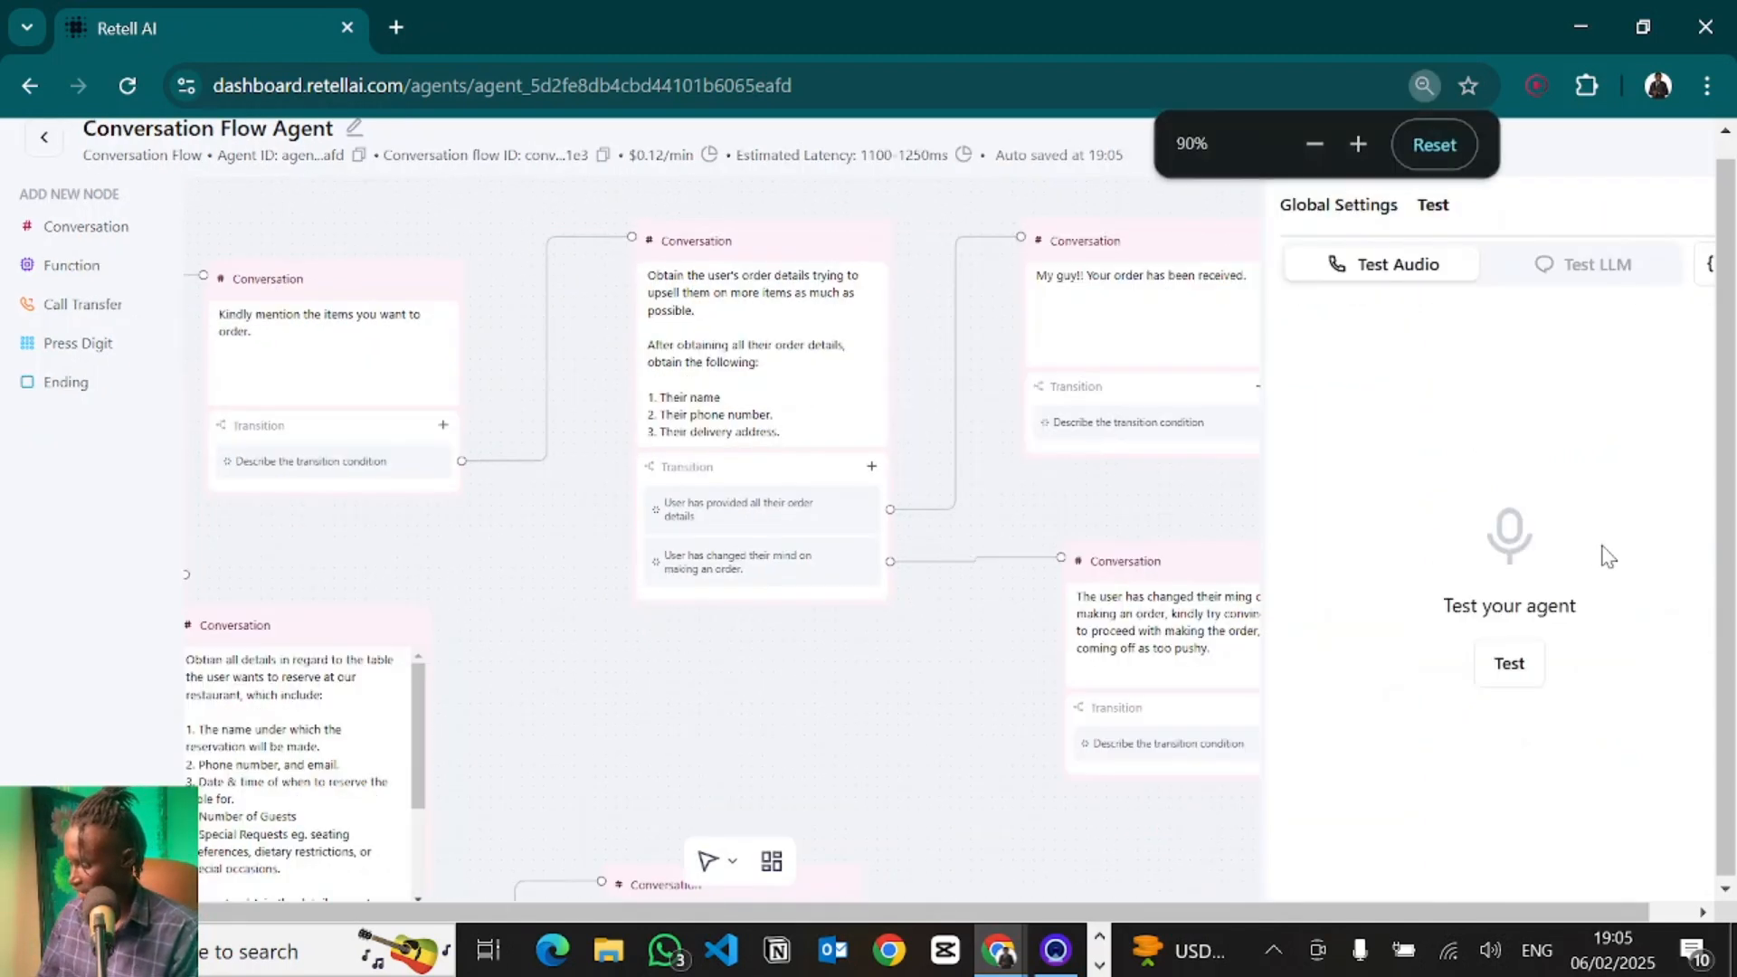
{"action": "left_click", "coordinate": [1525, 672]}
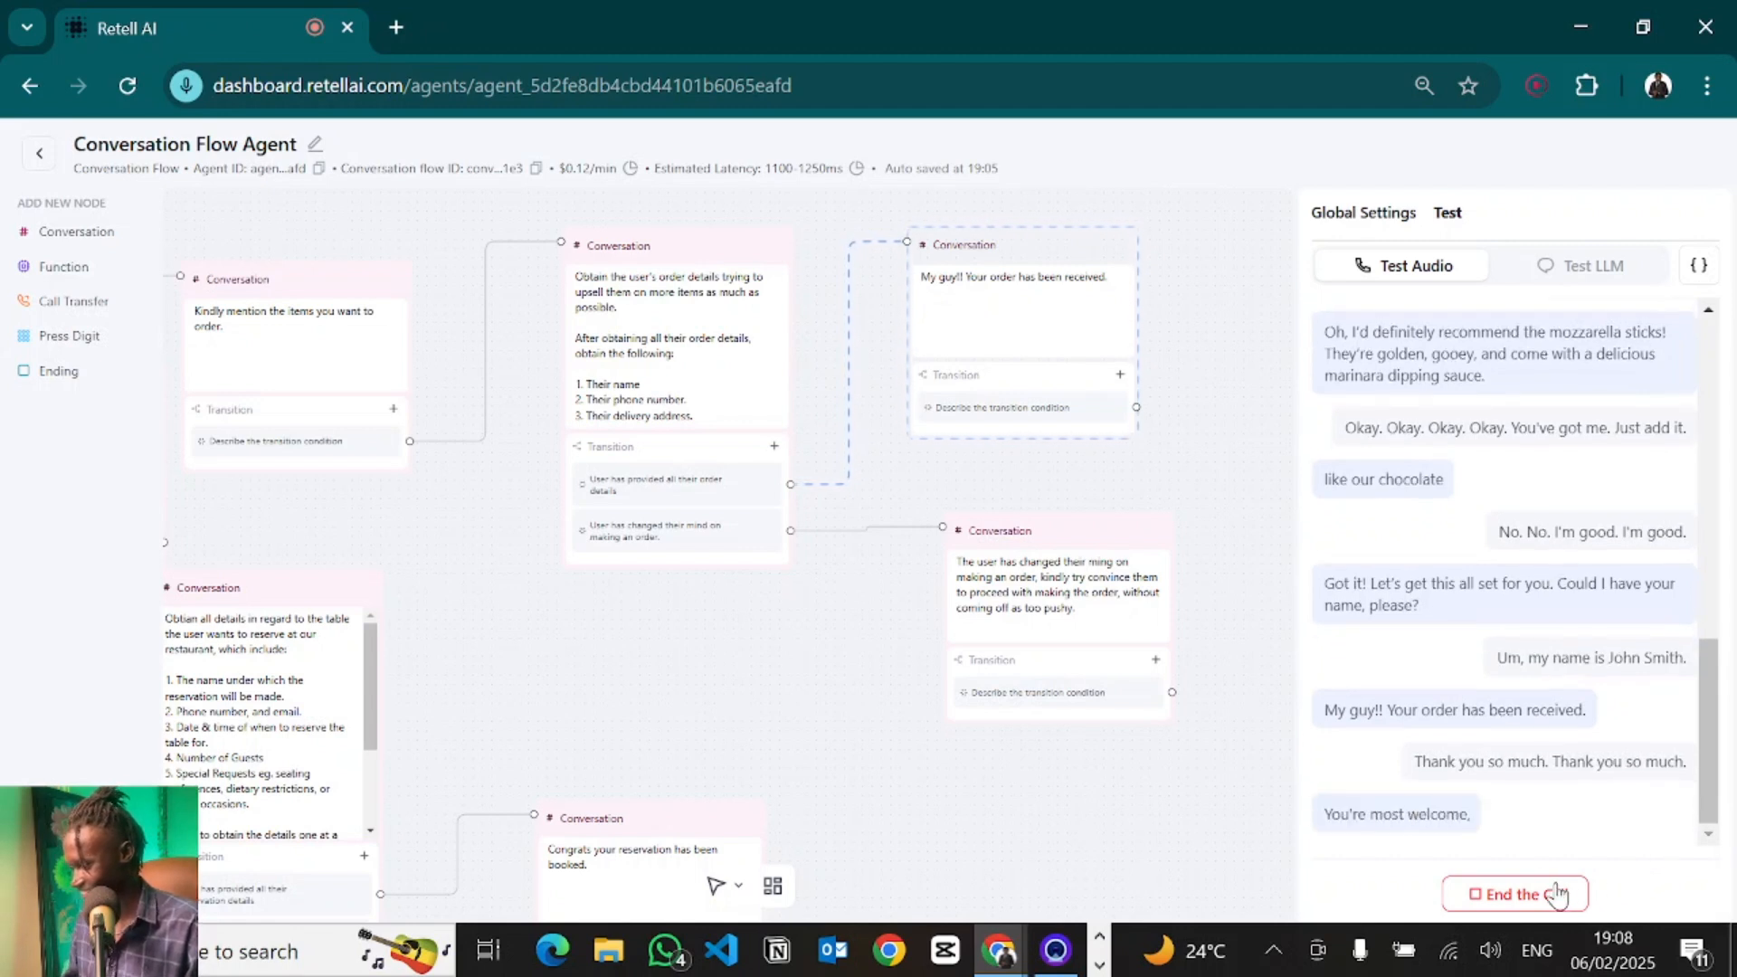
{"action": "left_click", "coordinate": [1511, 896]}
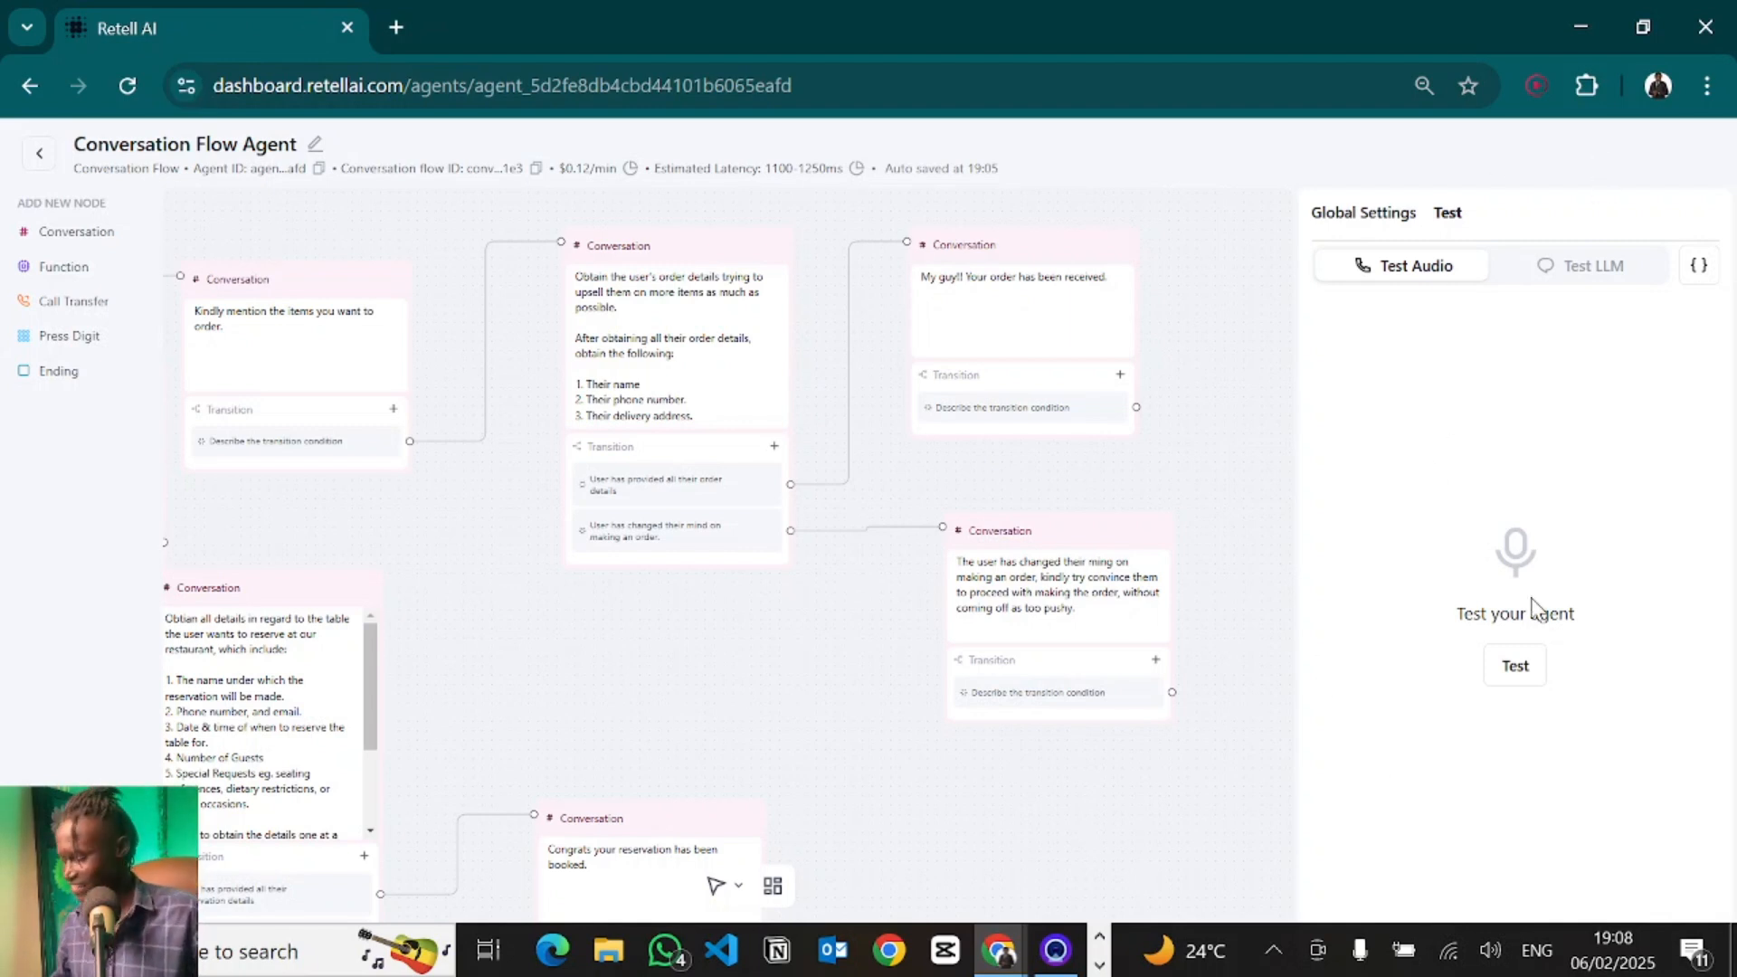
- Run a second test audio call with the agent and end it
{"action": "left_click", "coordinate": [1512, 674]}
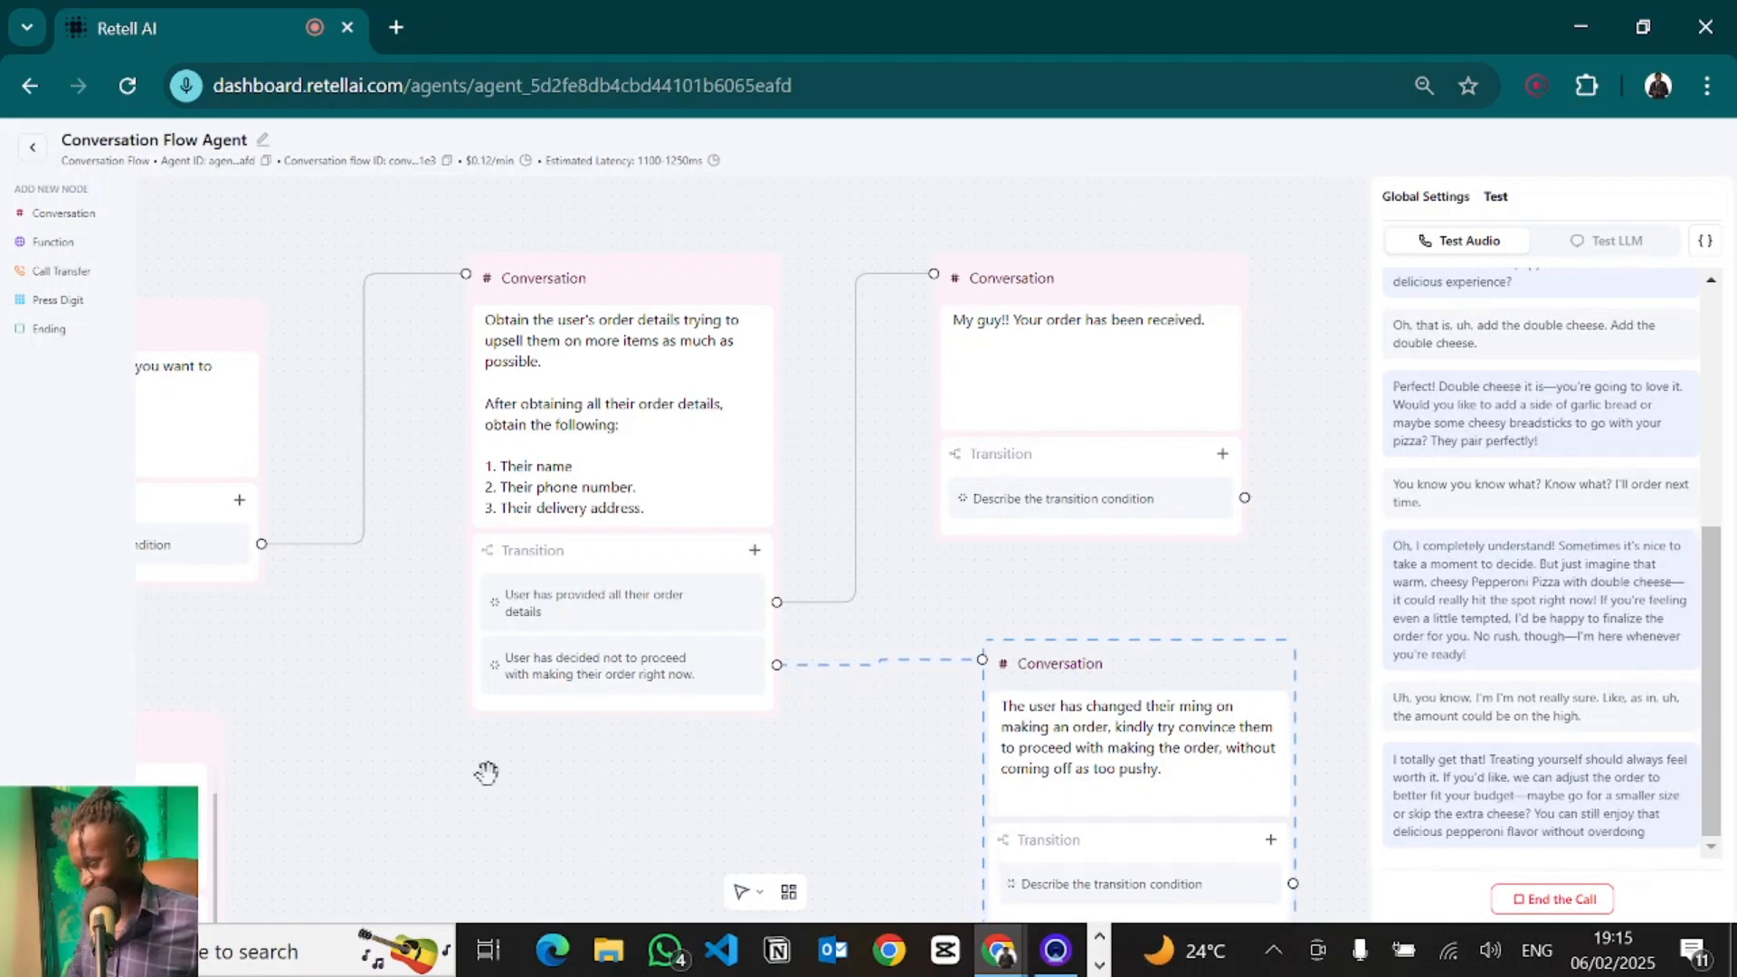
{"action": "left_click", "coordinate": [1567, 901]}
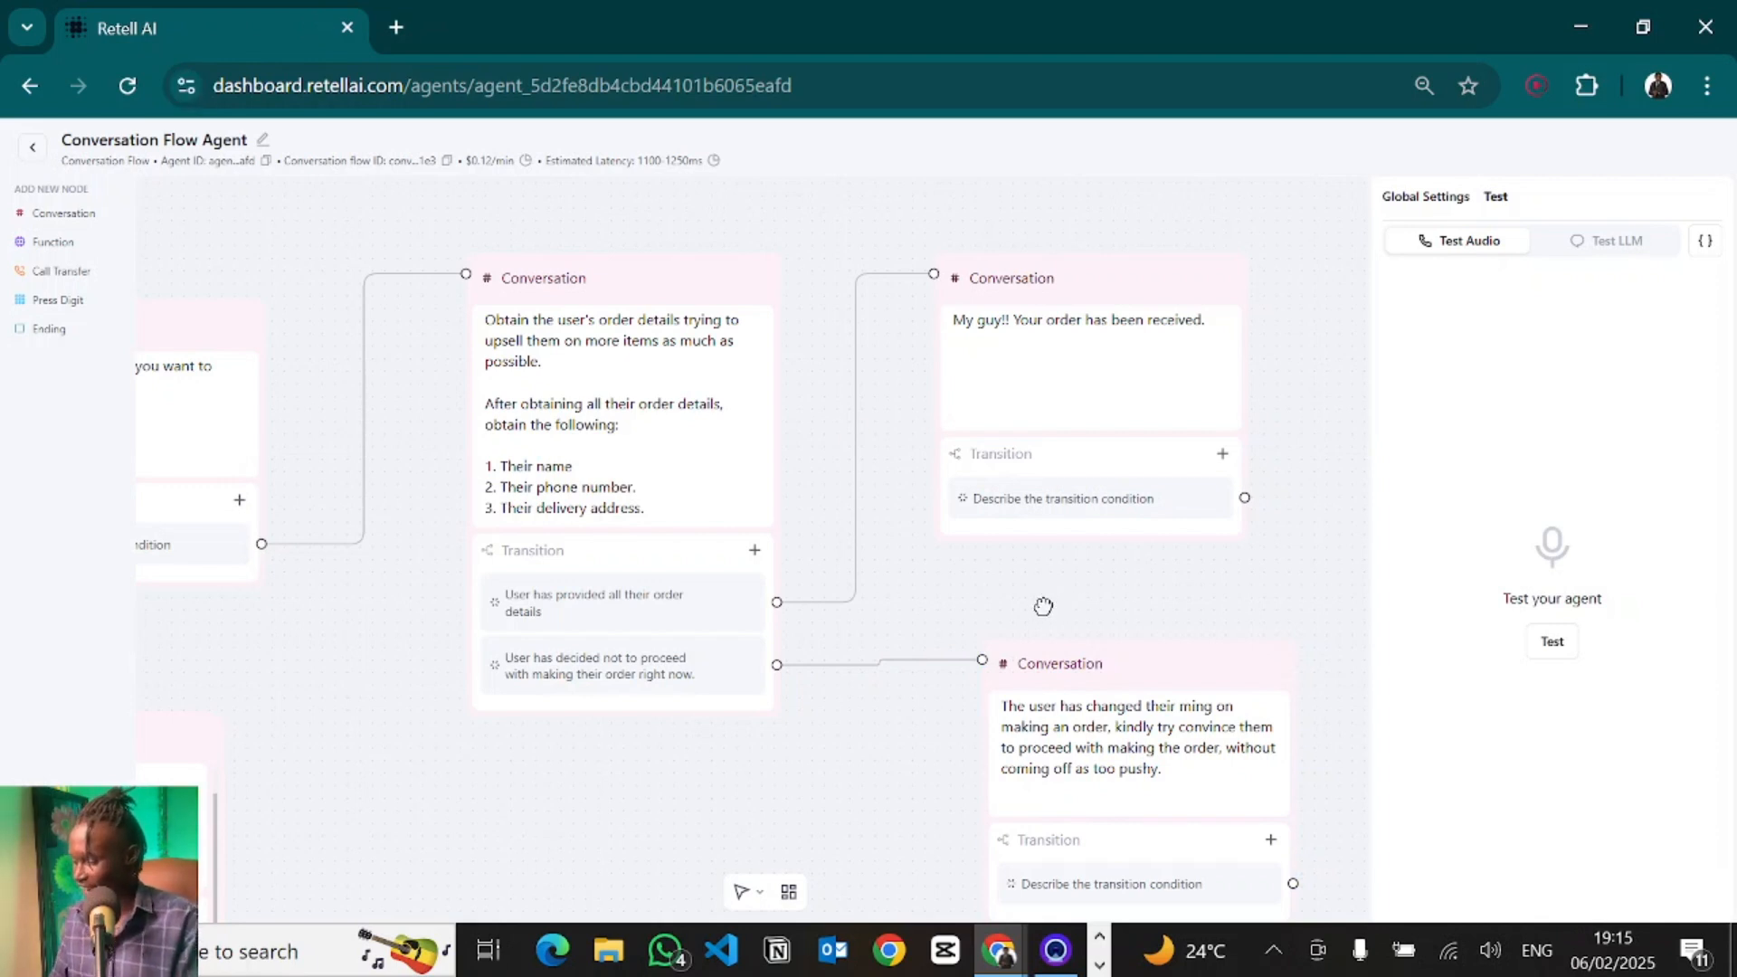
- Browse the global settings, examining the agent's LLM model options, voice selection, knowledge base and speech settings
{"action": "left_click_drag", "start_coordinate": [1043, 606], "coordinate": [799, 407]}
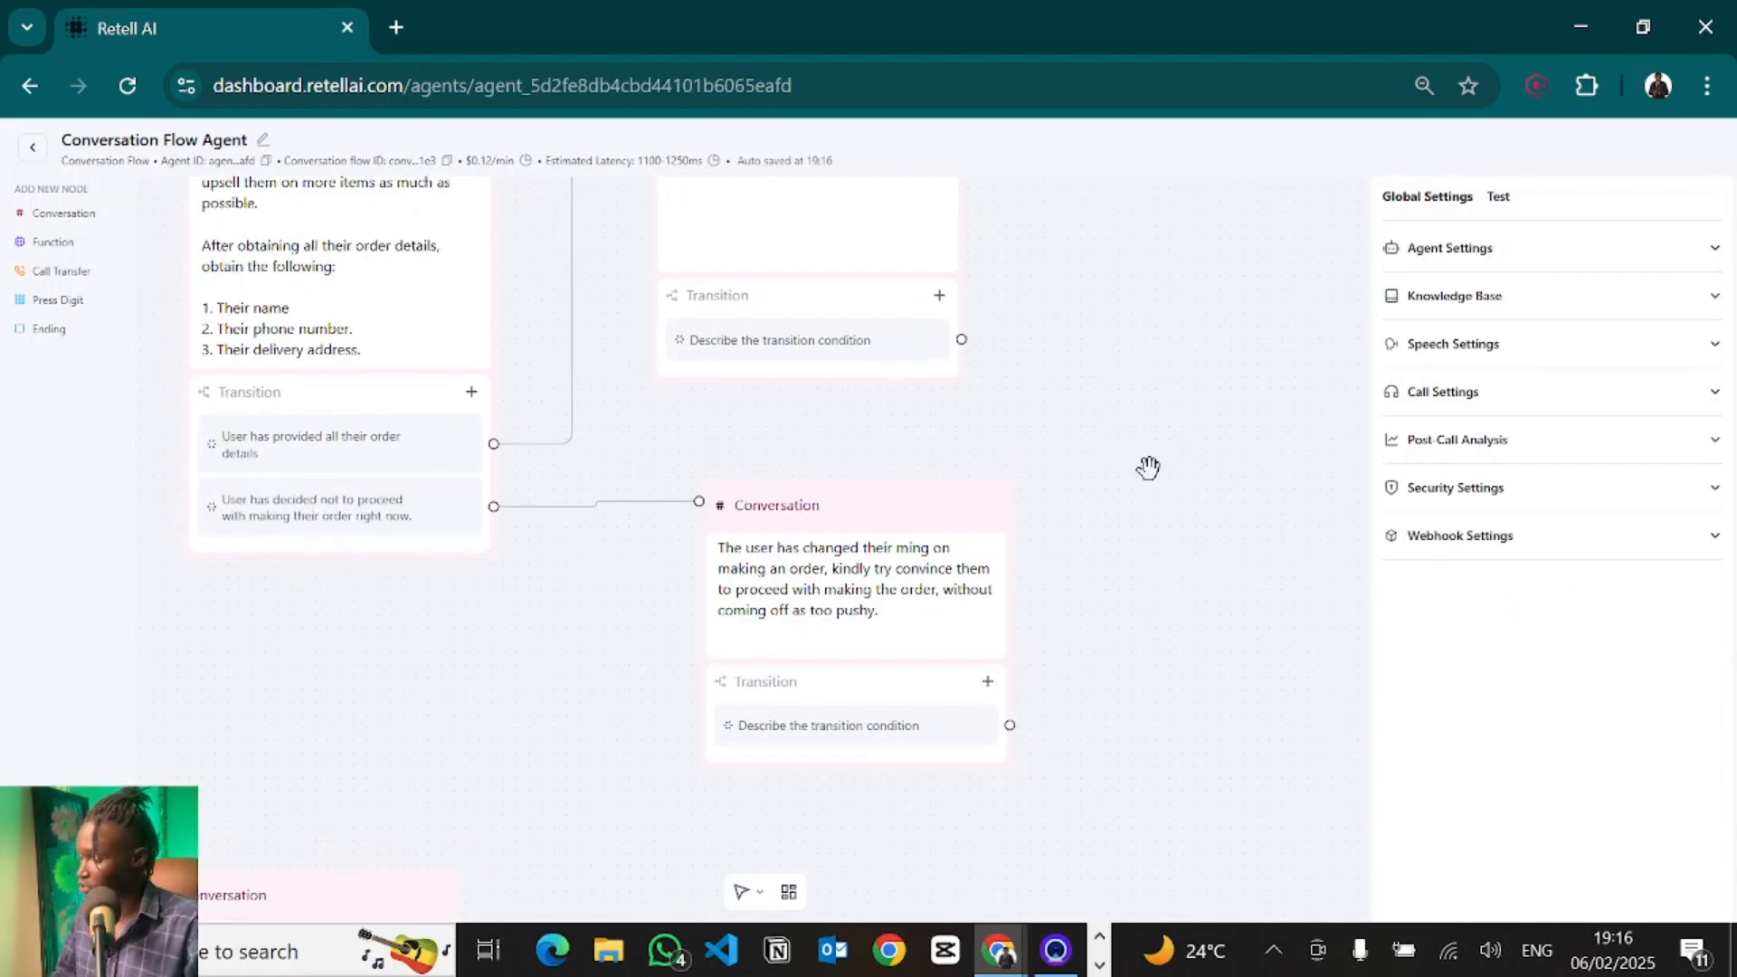
{"action": "left_click", "coordinate": [1554, 261]}
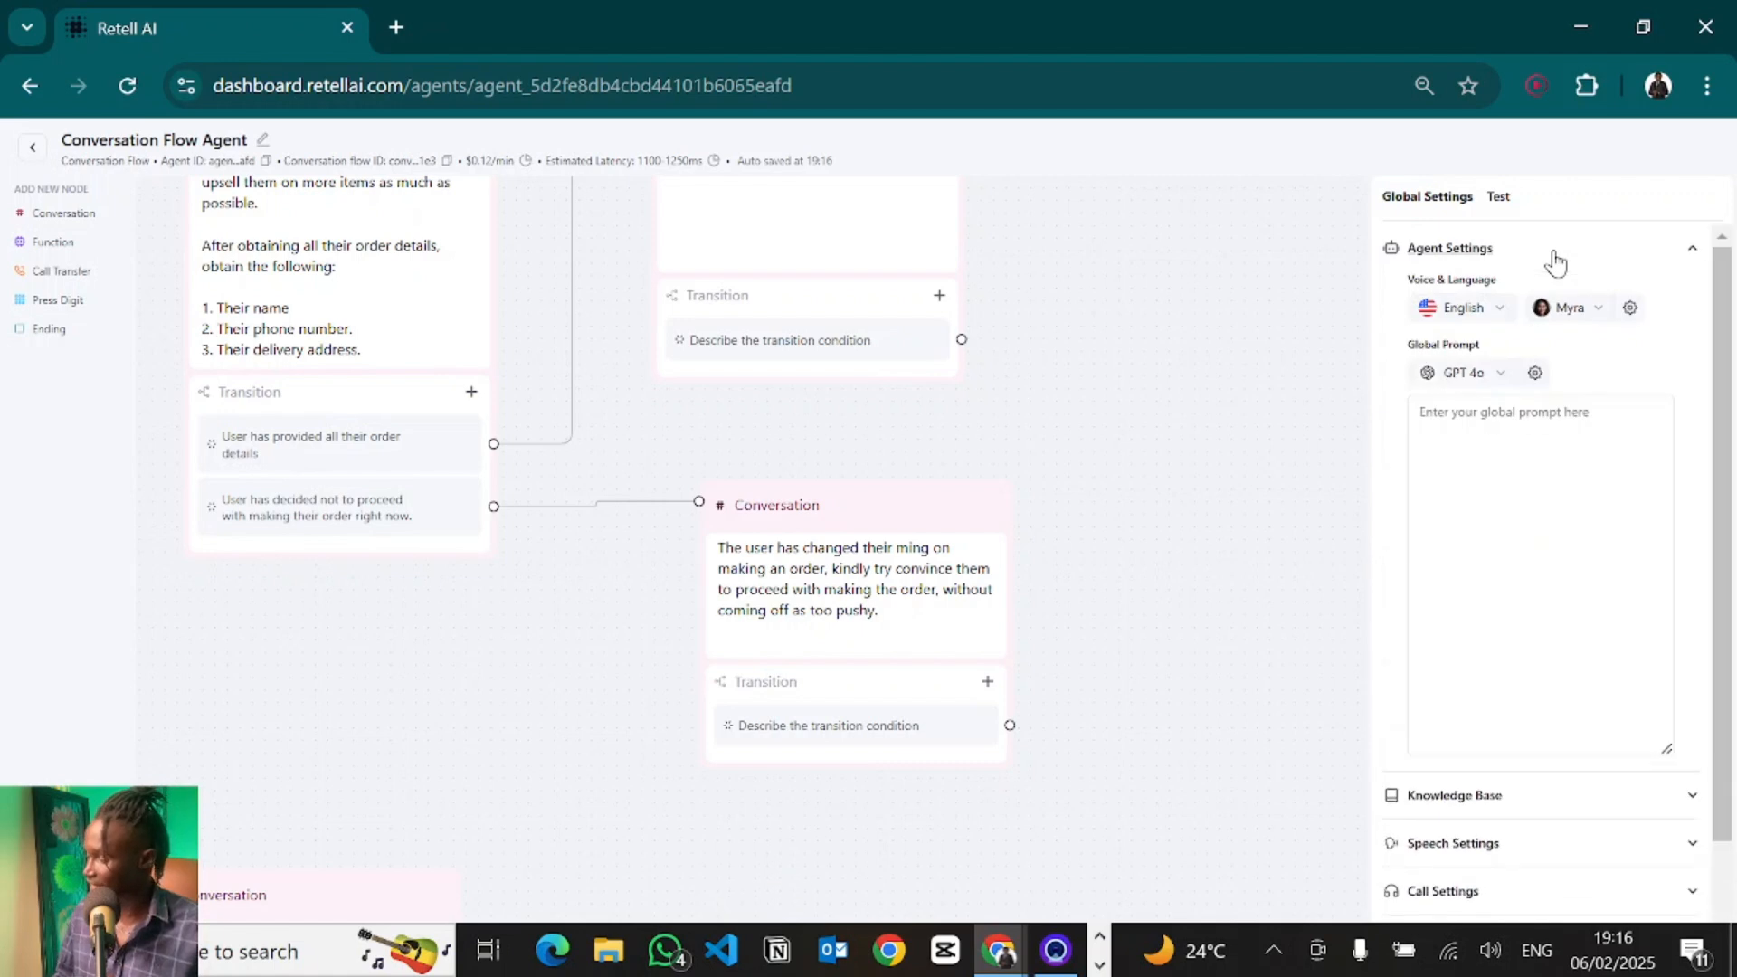
{"action": "left_click", "coordinate": [1490, 485]}
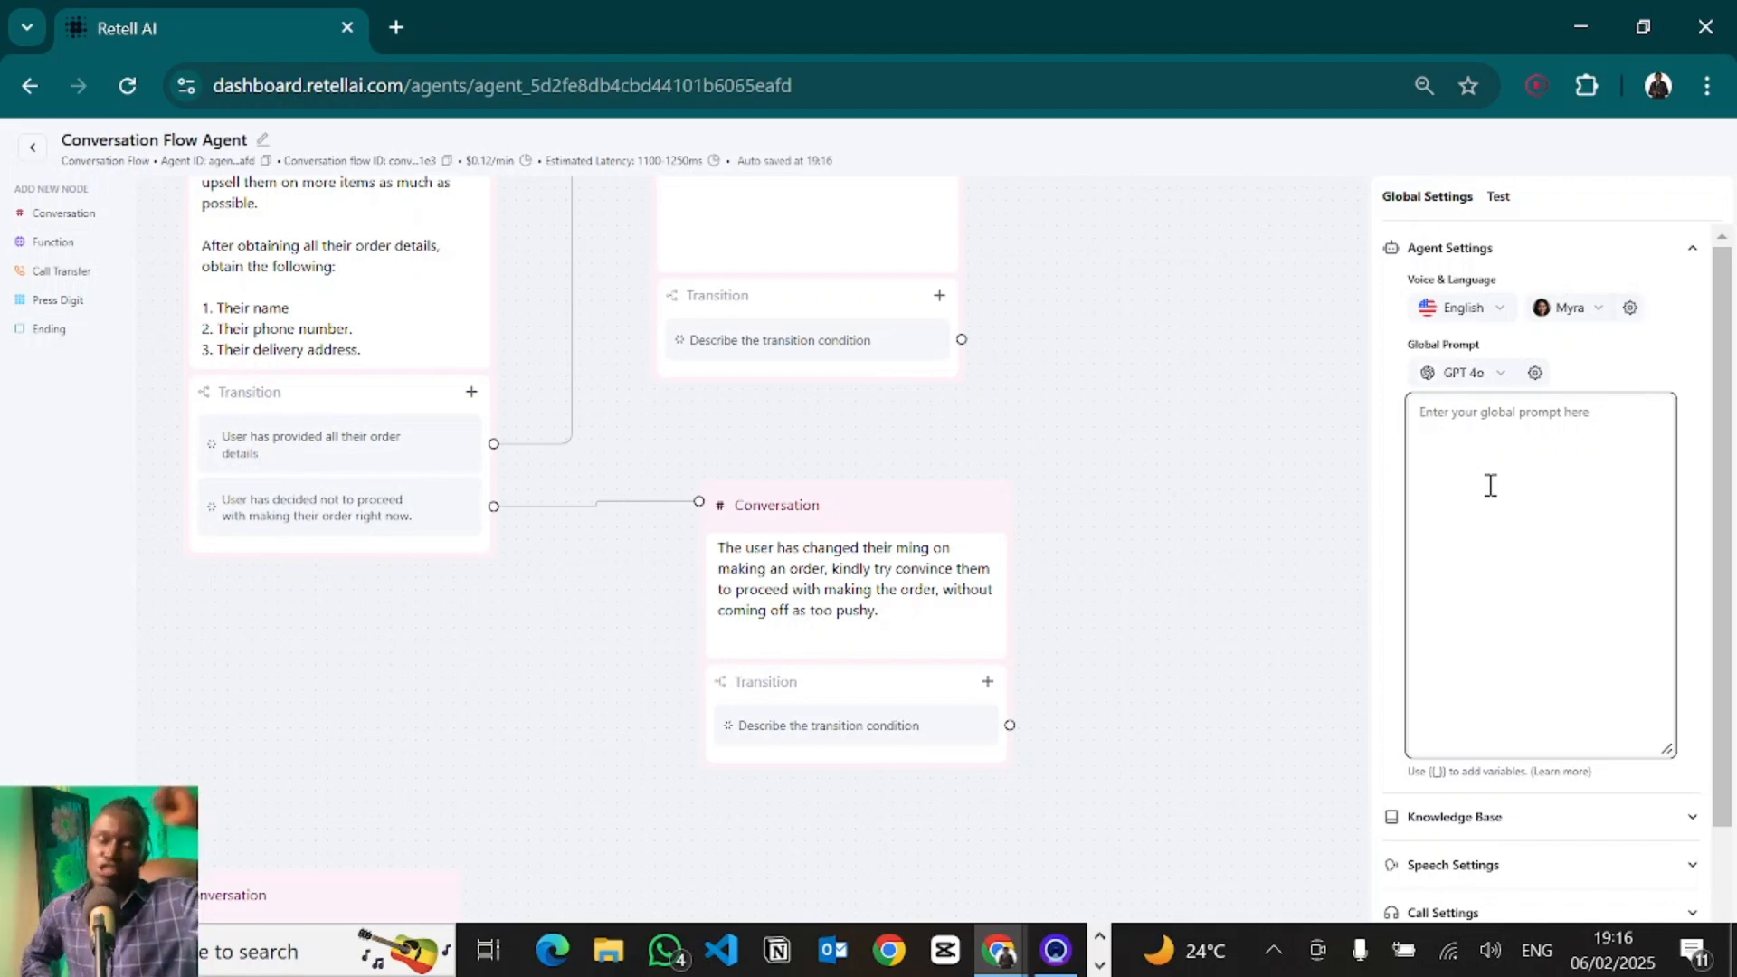
{"action": "left_click", "coordinate": [1482, 378]}
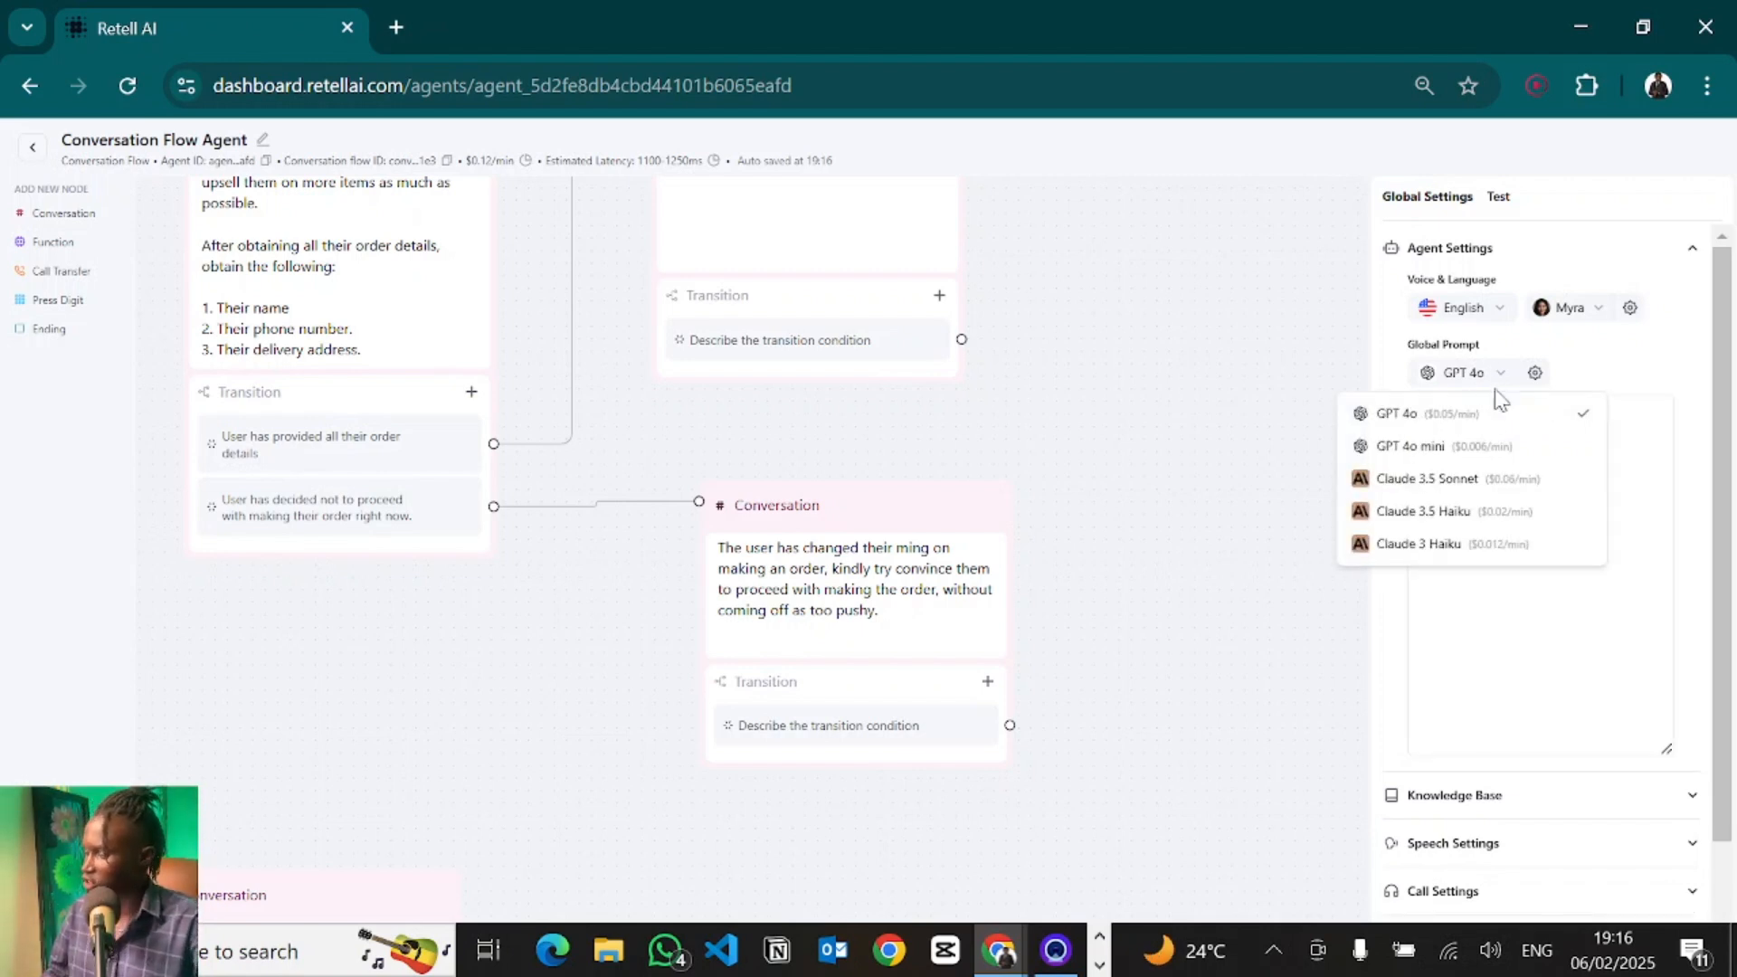
{"action": "left_click", "coordinate": [1573, 604]}
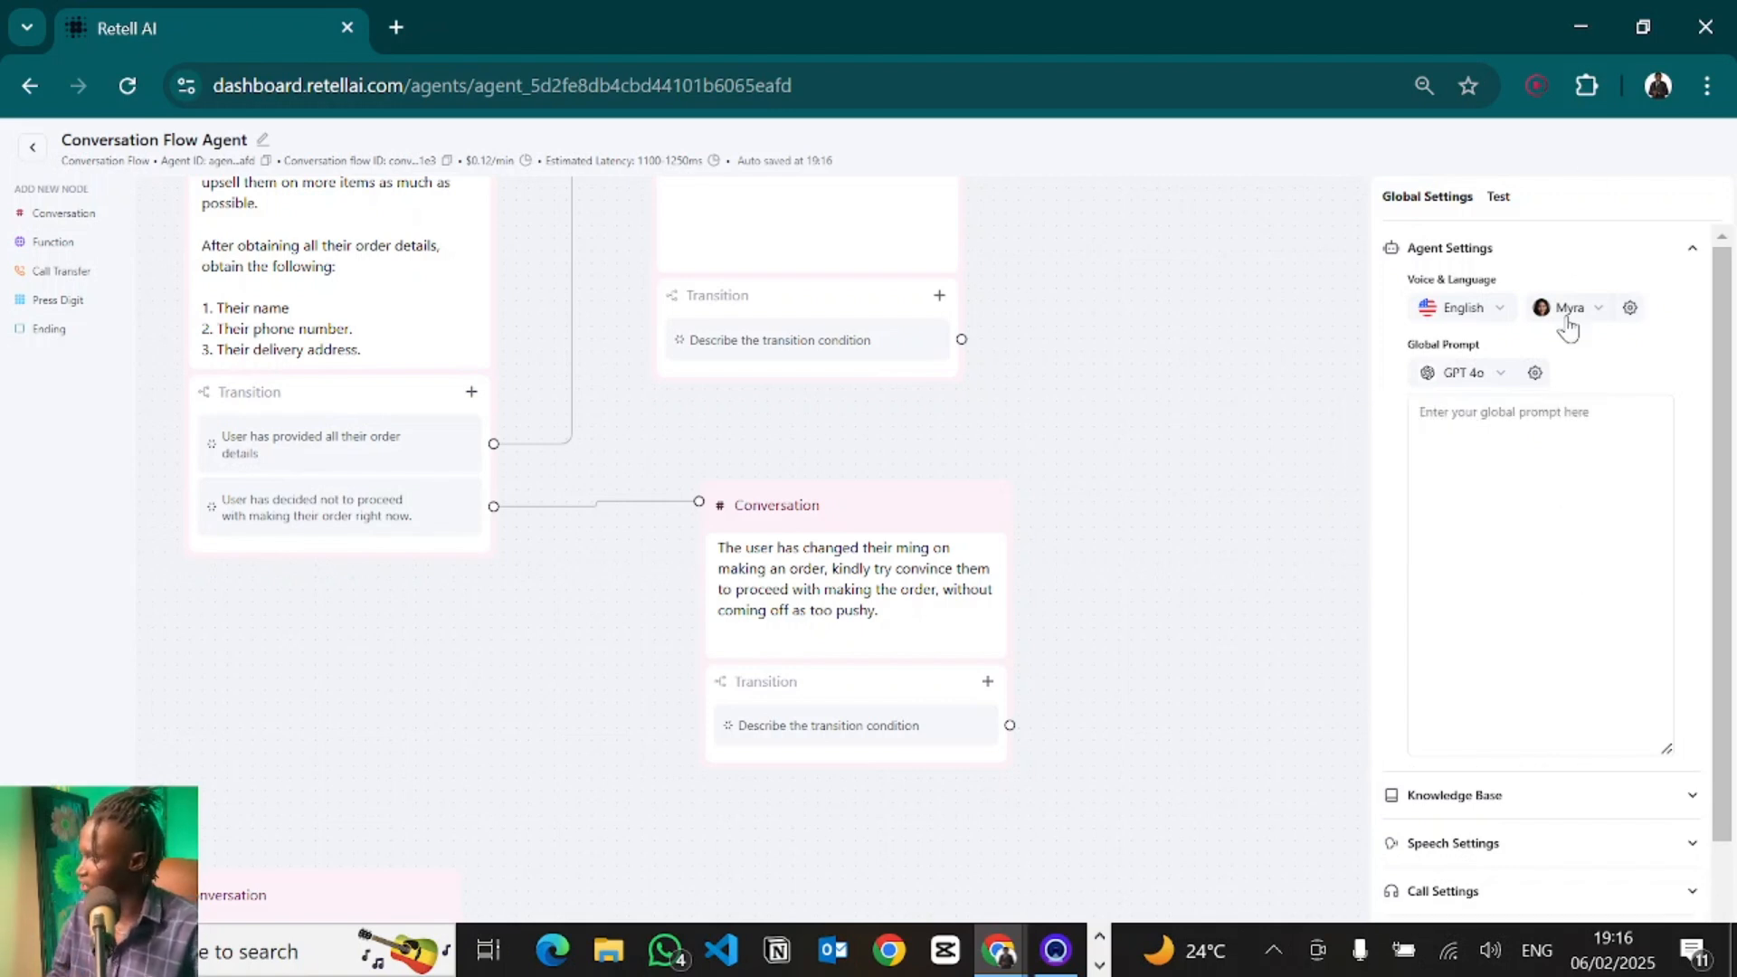
{"action": "left_click", "coordinate": [1565, 318]}
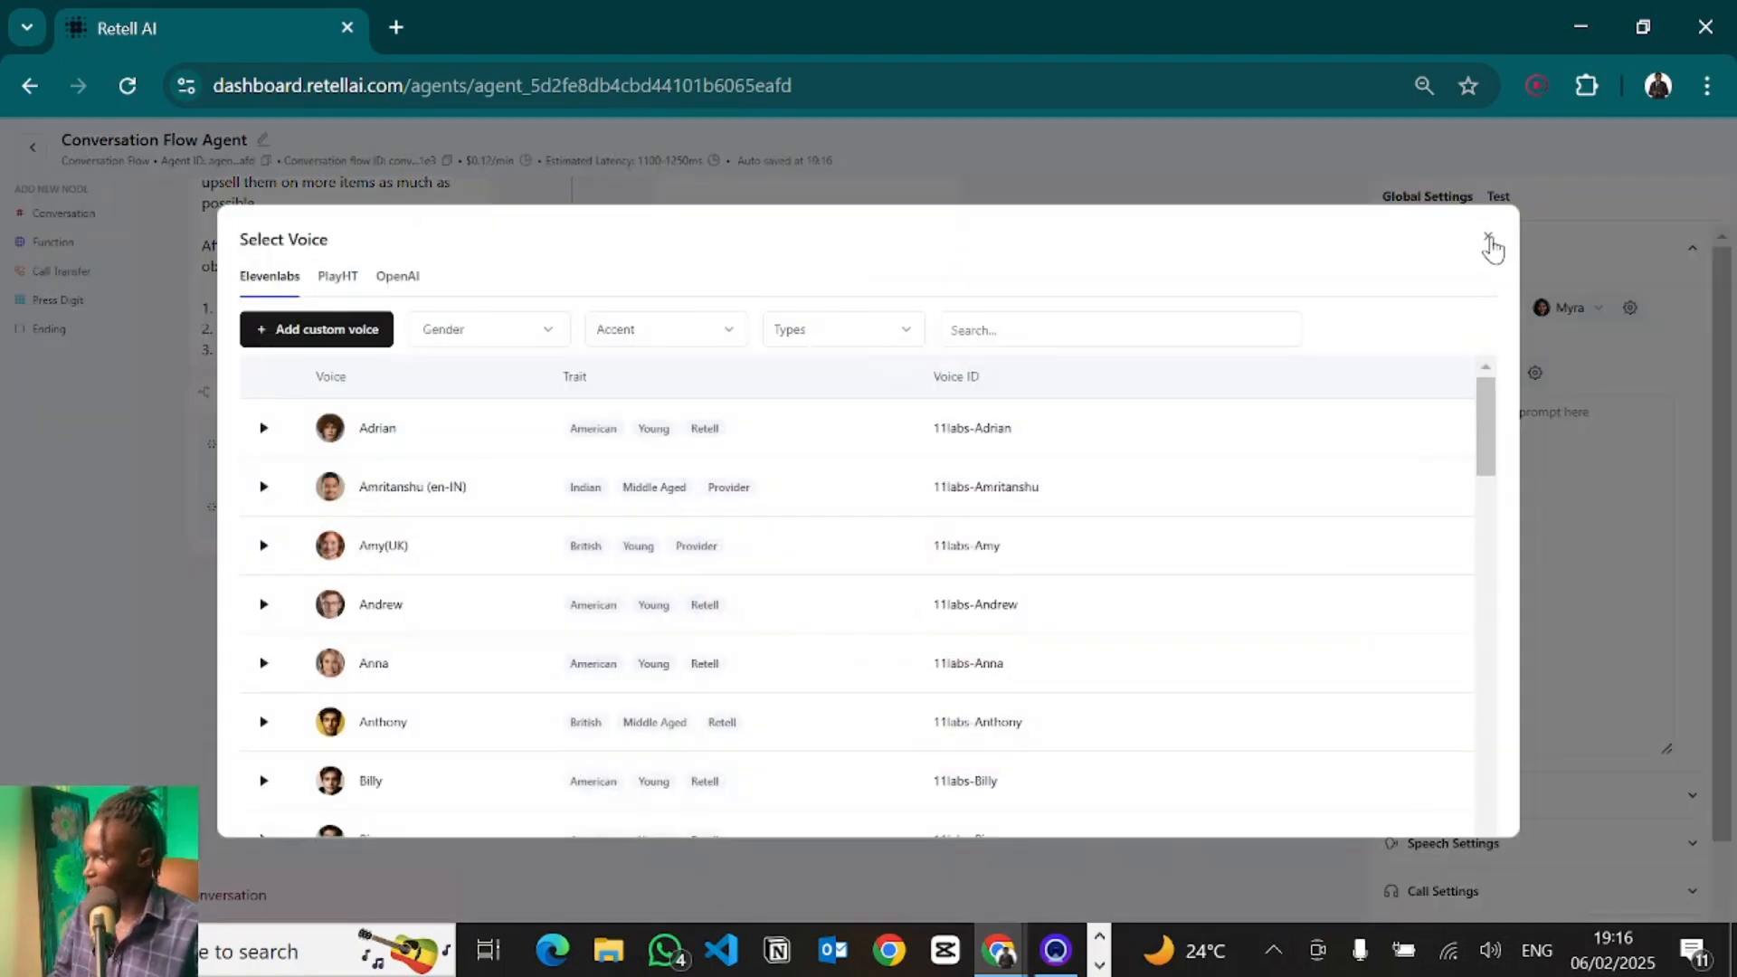
{"action": "left_click", "coordinate": [1489, 242]}
{"action": "left_click", "coordinate": [1579, 299]}
{"action": "left_click", "coordinate": [1583, 306]}
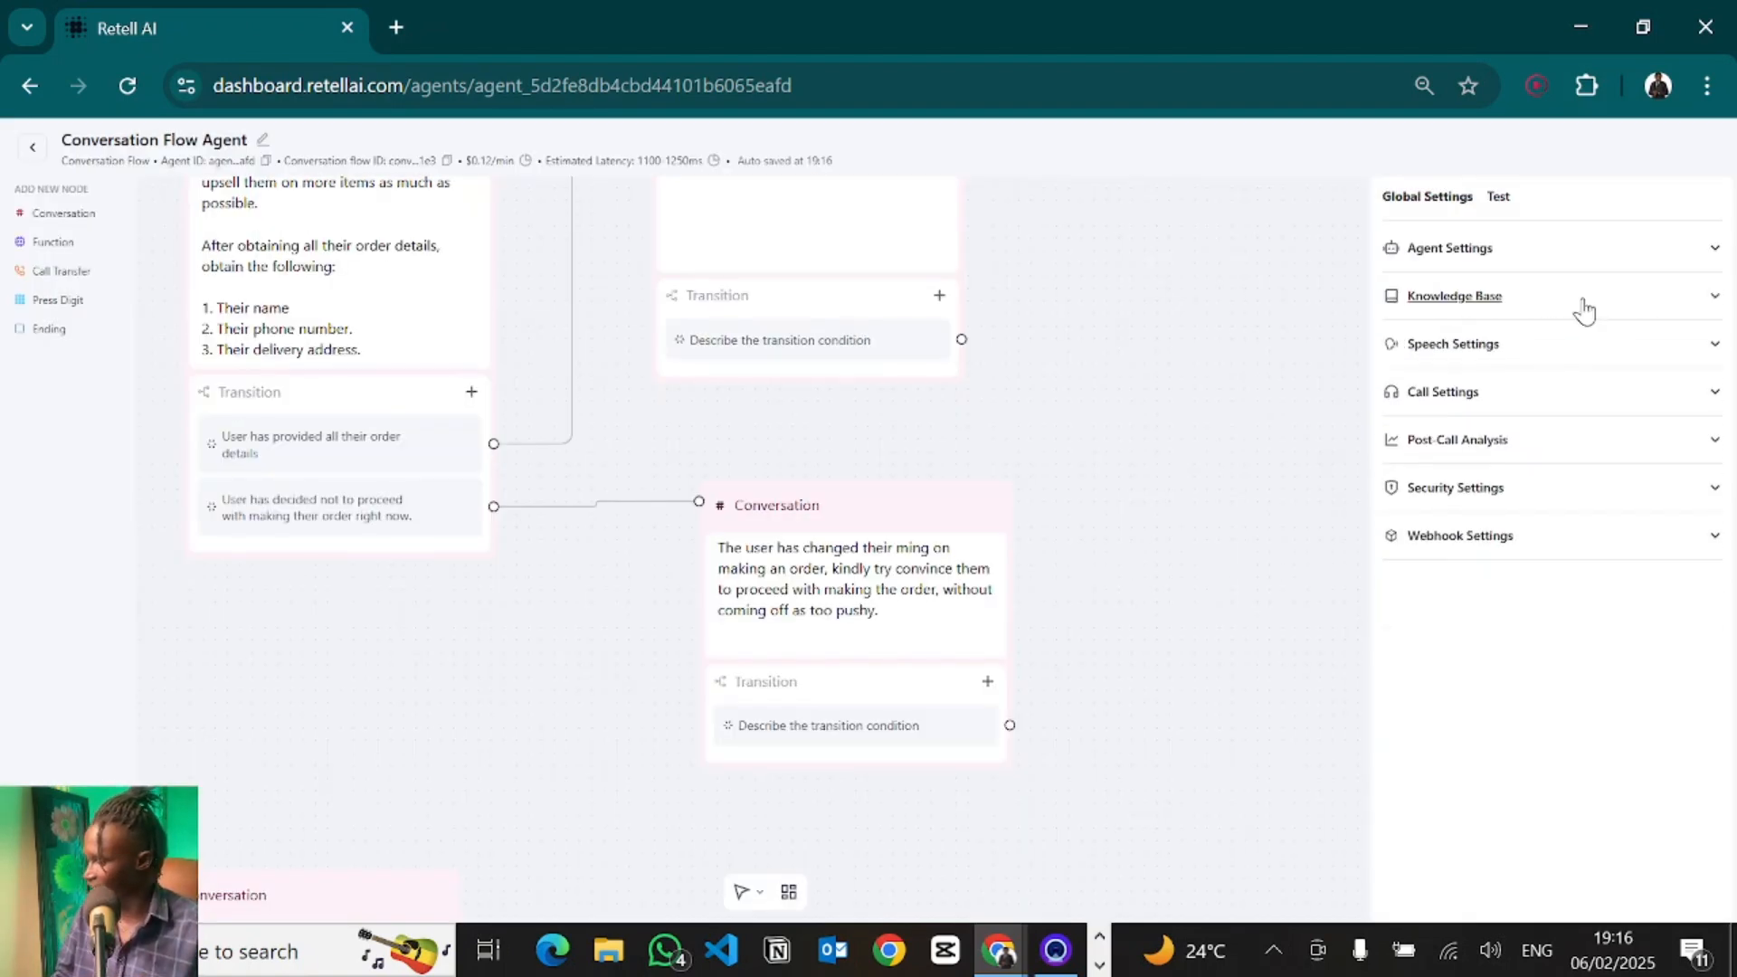
{"action": "left_click", "coordinate": [1583, 307]}
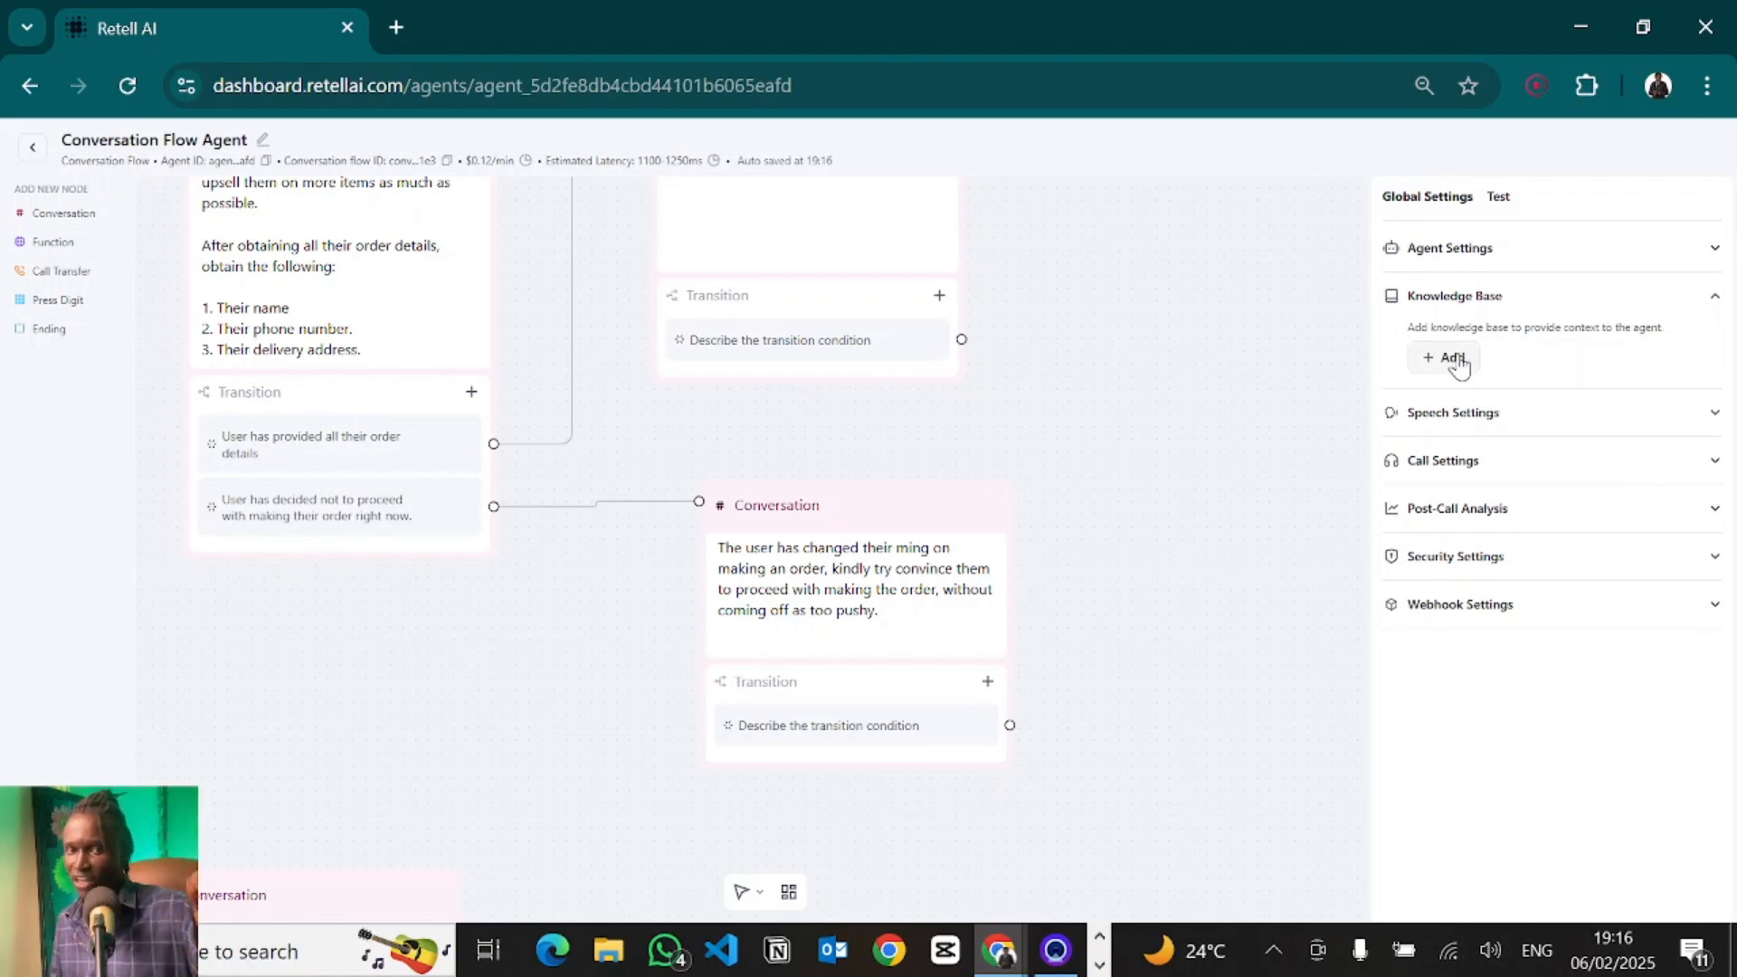
{"action": "left_click", "coordinate": [1549, 409]}
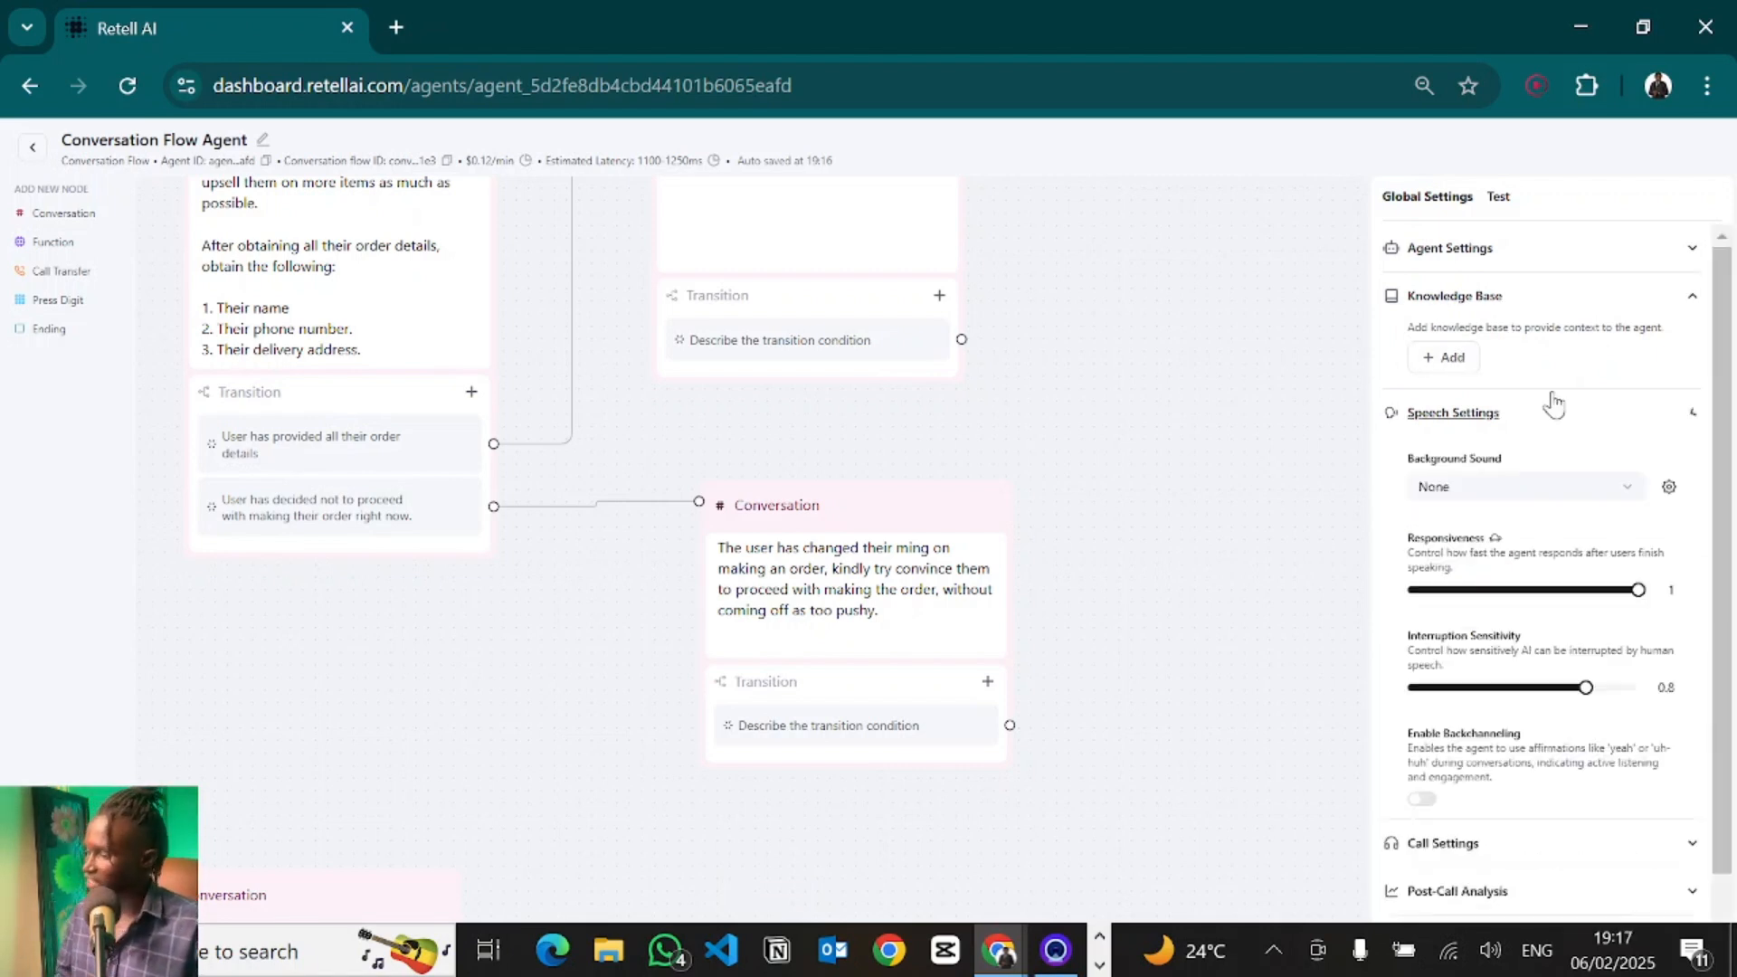
{"action": "left_click", "coordinate": [1487, 416]}
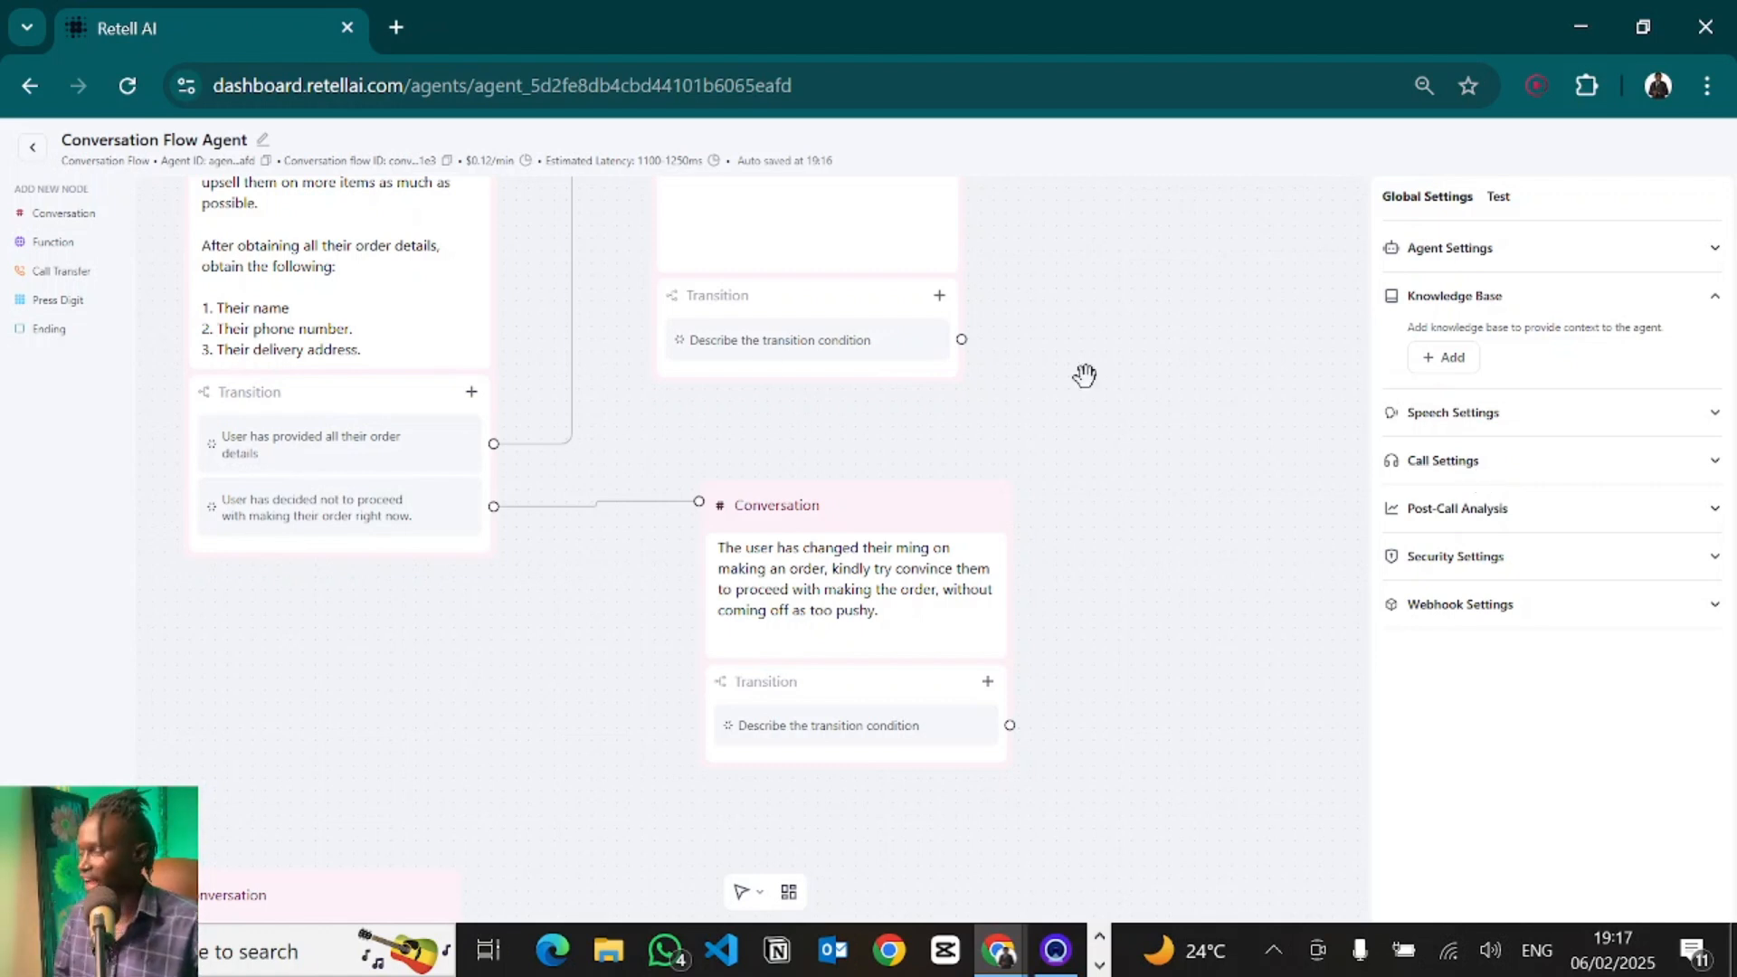
{"action": "left_click", "coordinate": [1605, 260]}
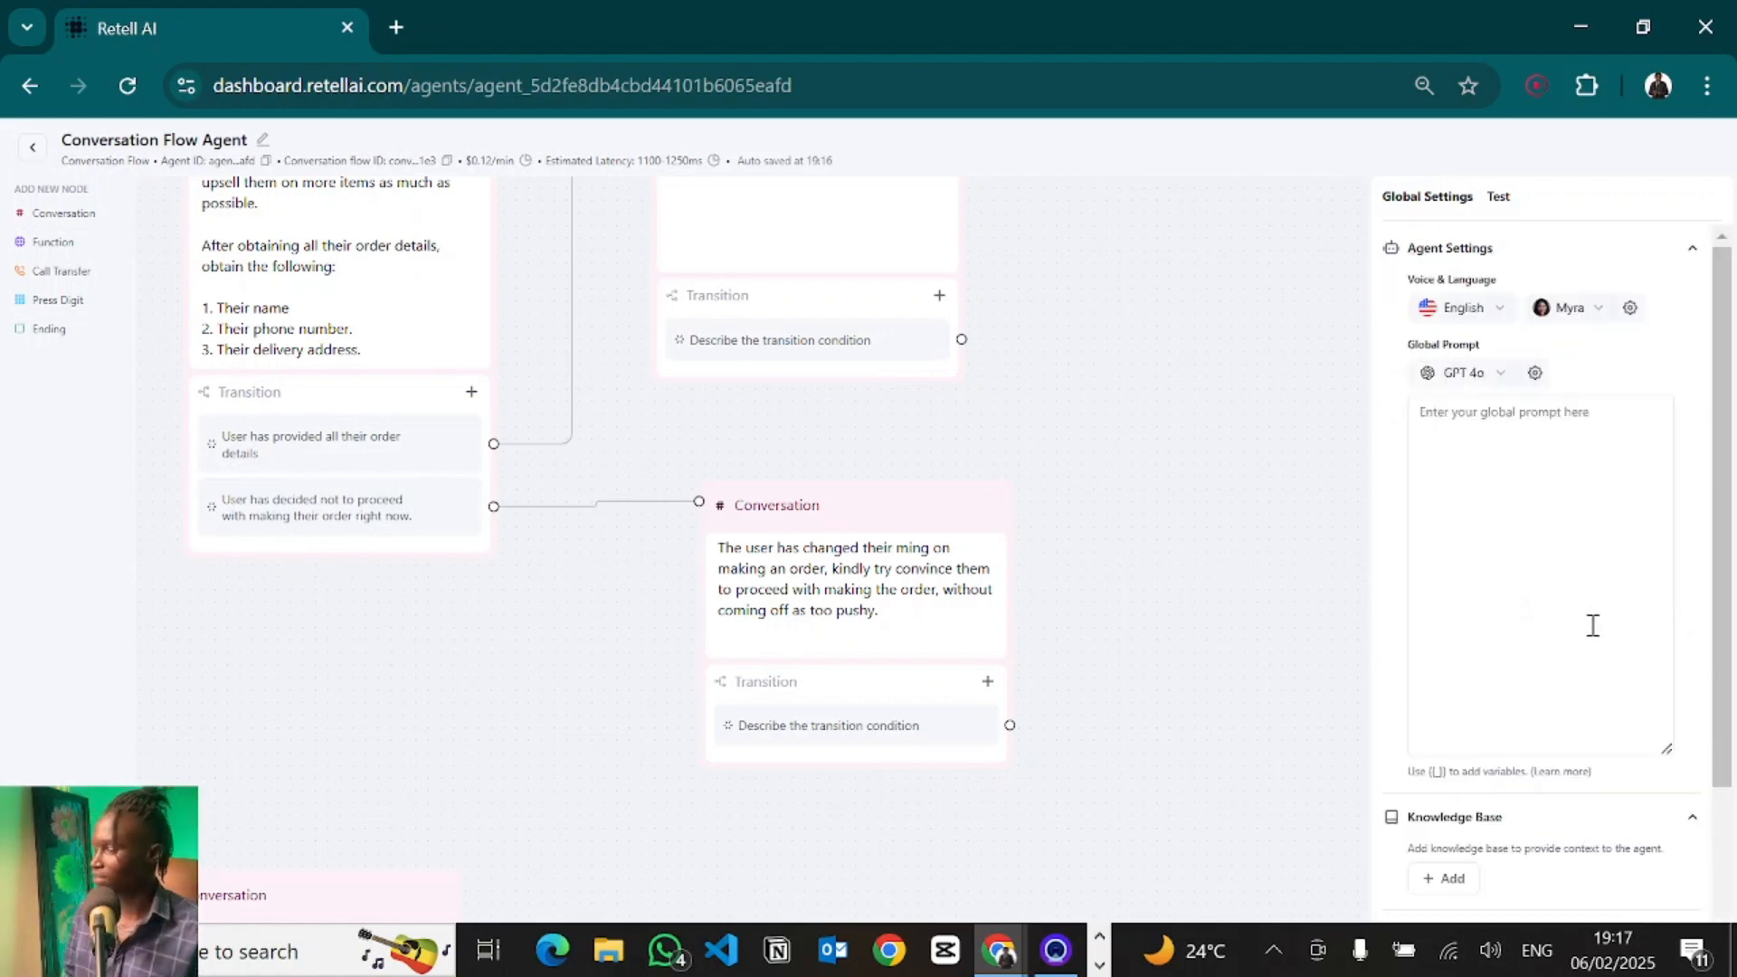
{"action": "left_click", "coordinate": [1533, 261]}
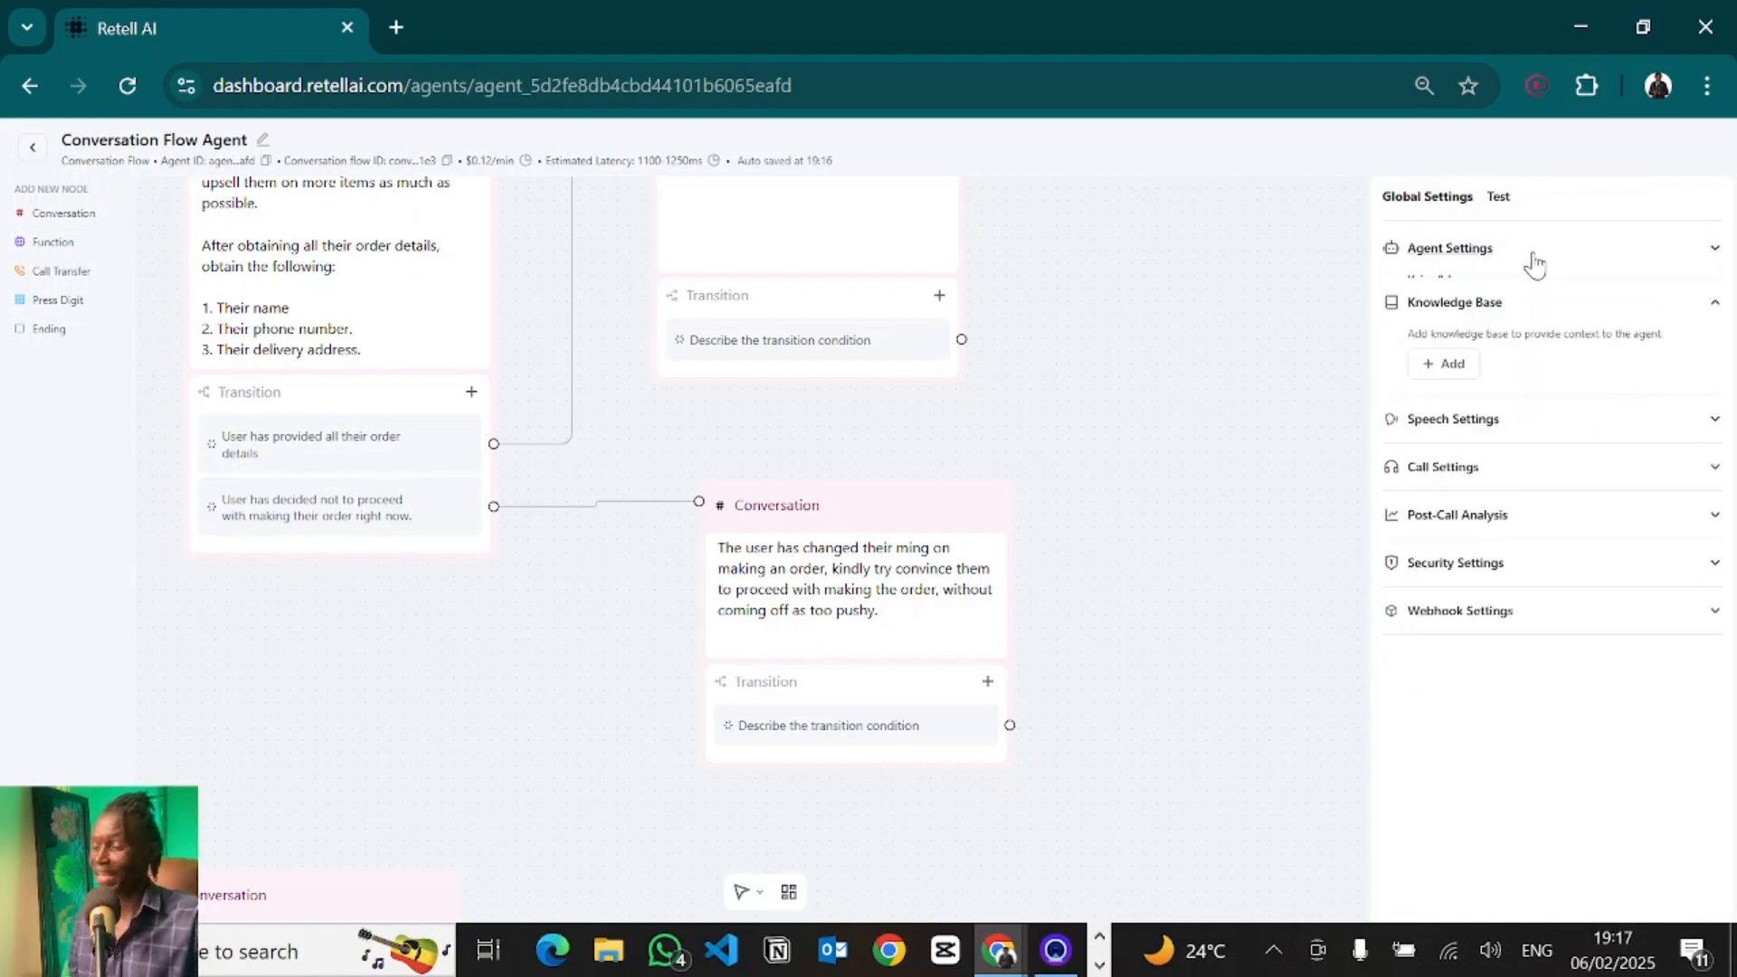